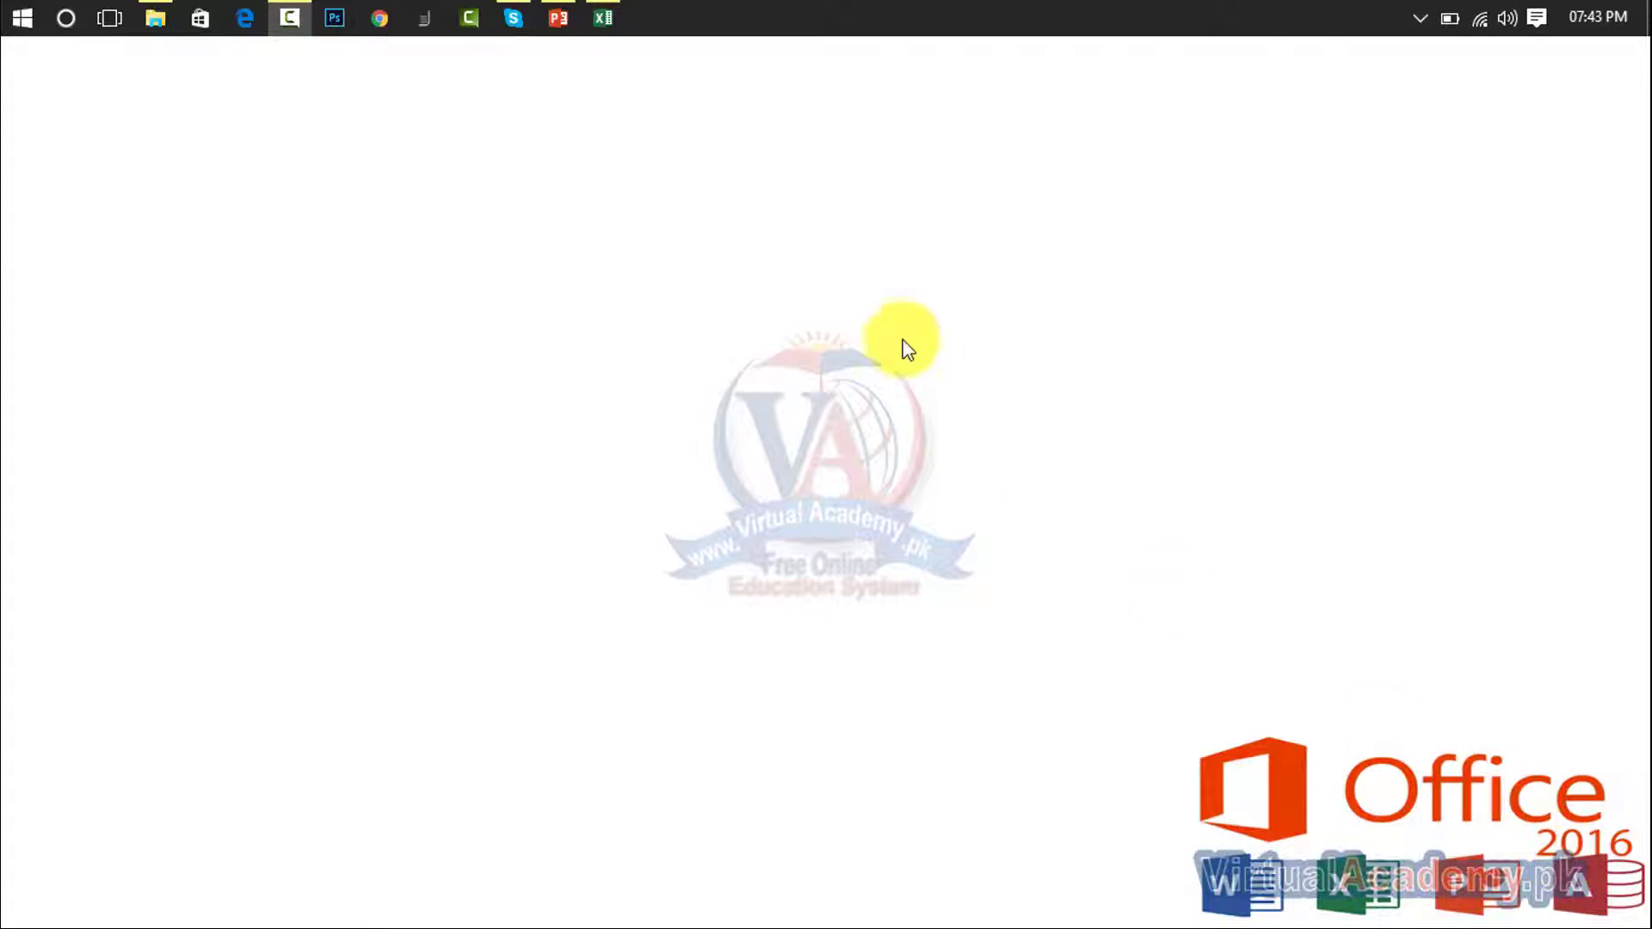
Bring the Lesson 28 Function Library workbook forward from the taskbar
{"action": "left_click", "coordinate": [600, 24]}
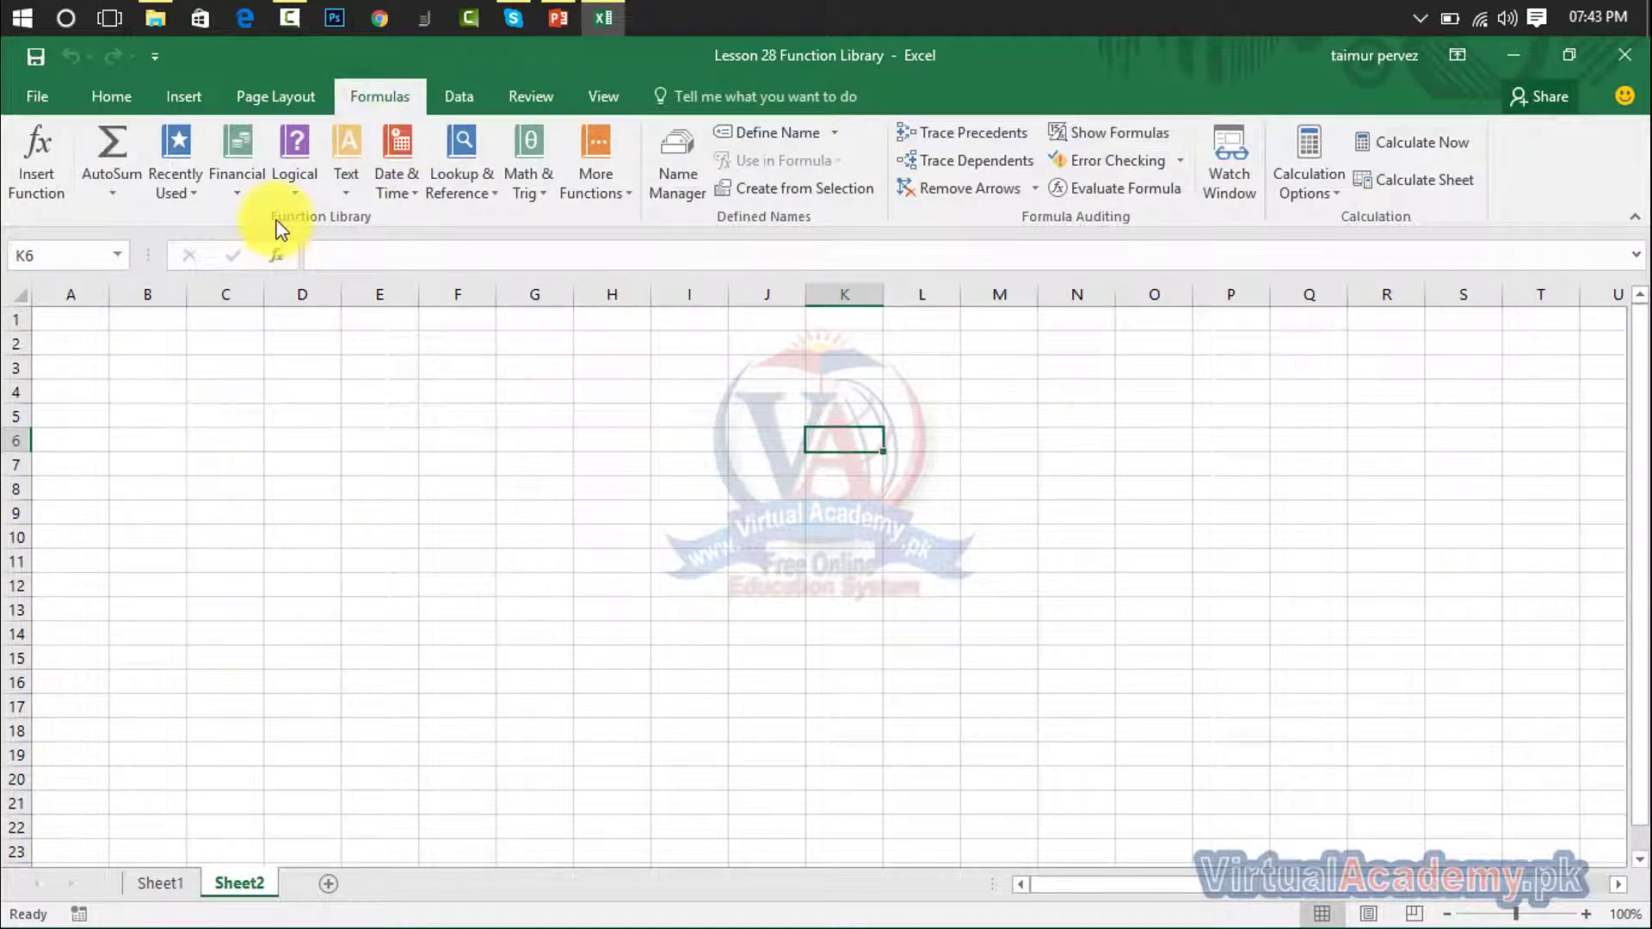
{"action": "left_click", "coordinate": [416, 374]}
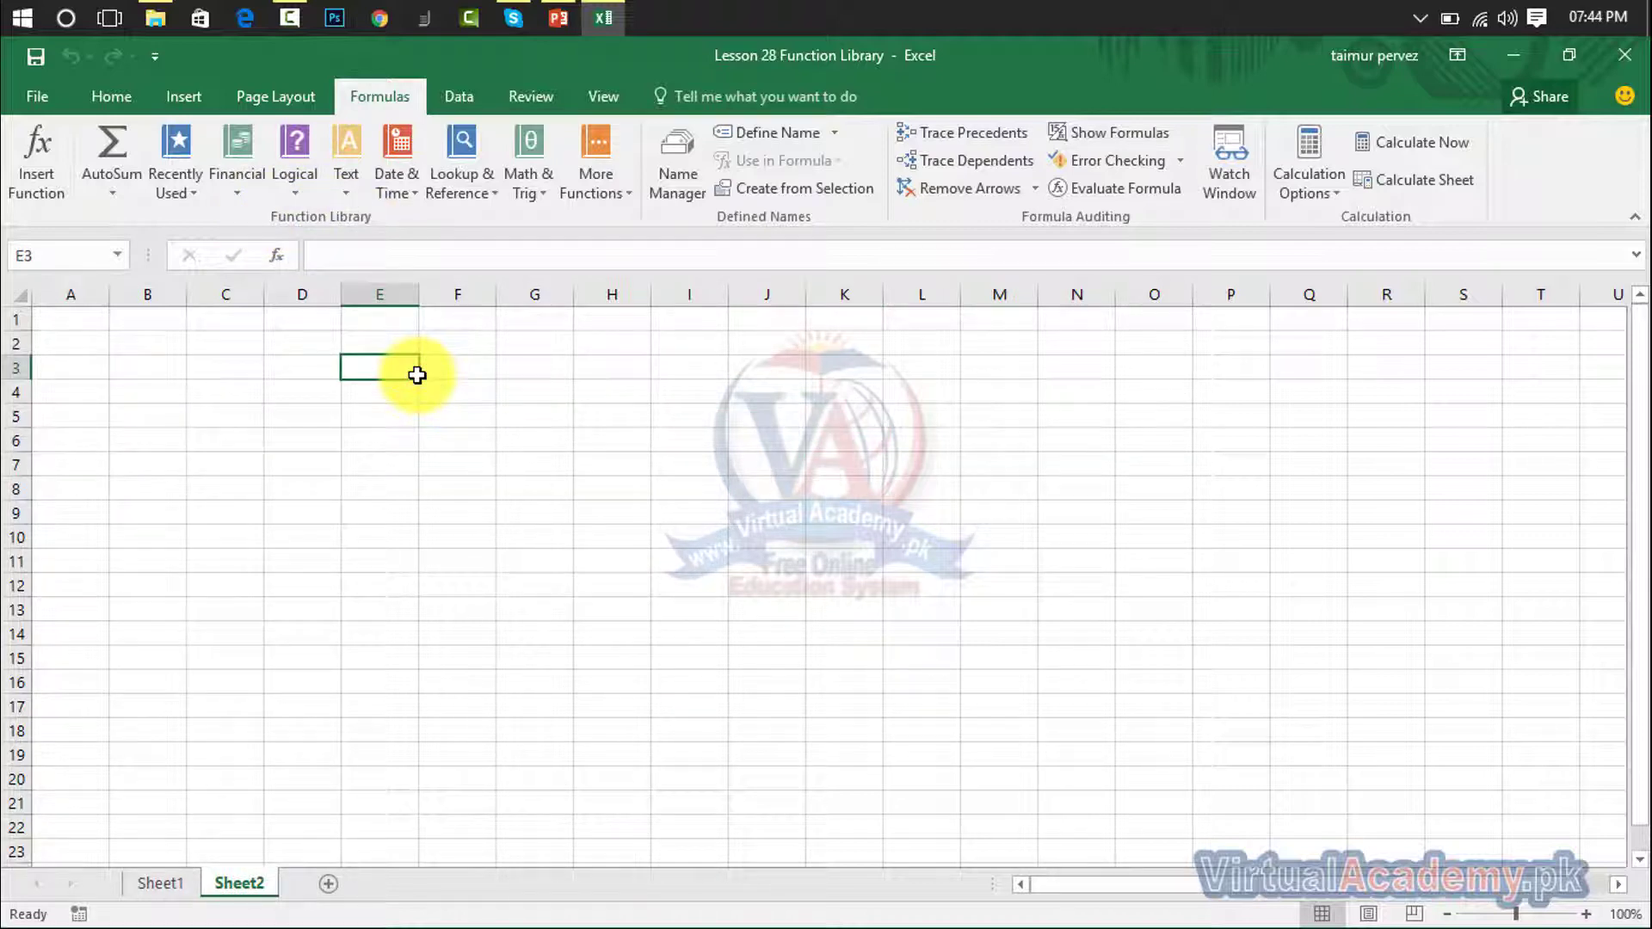
{"action": "left_click", "coordinate": [45, 179]}
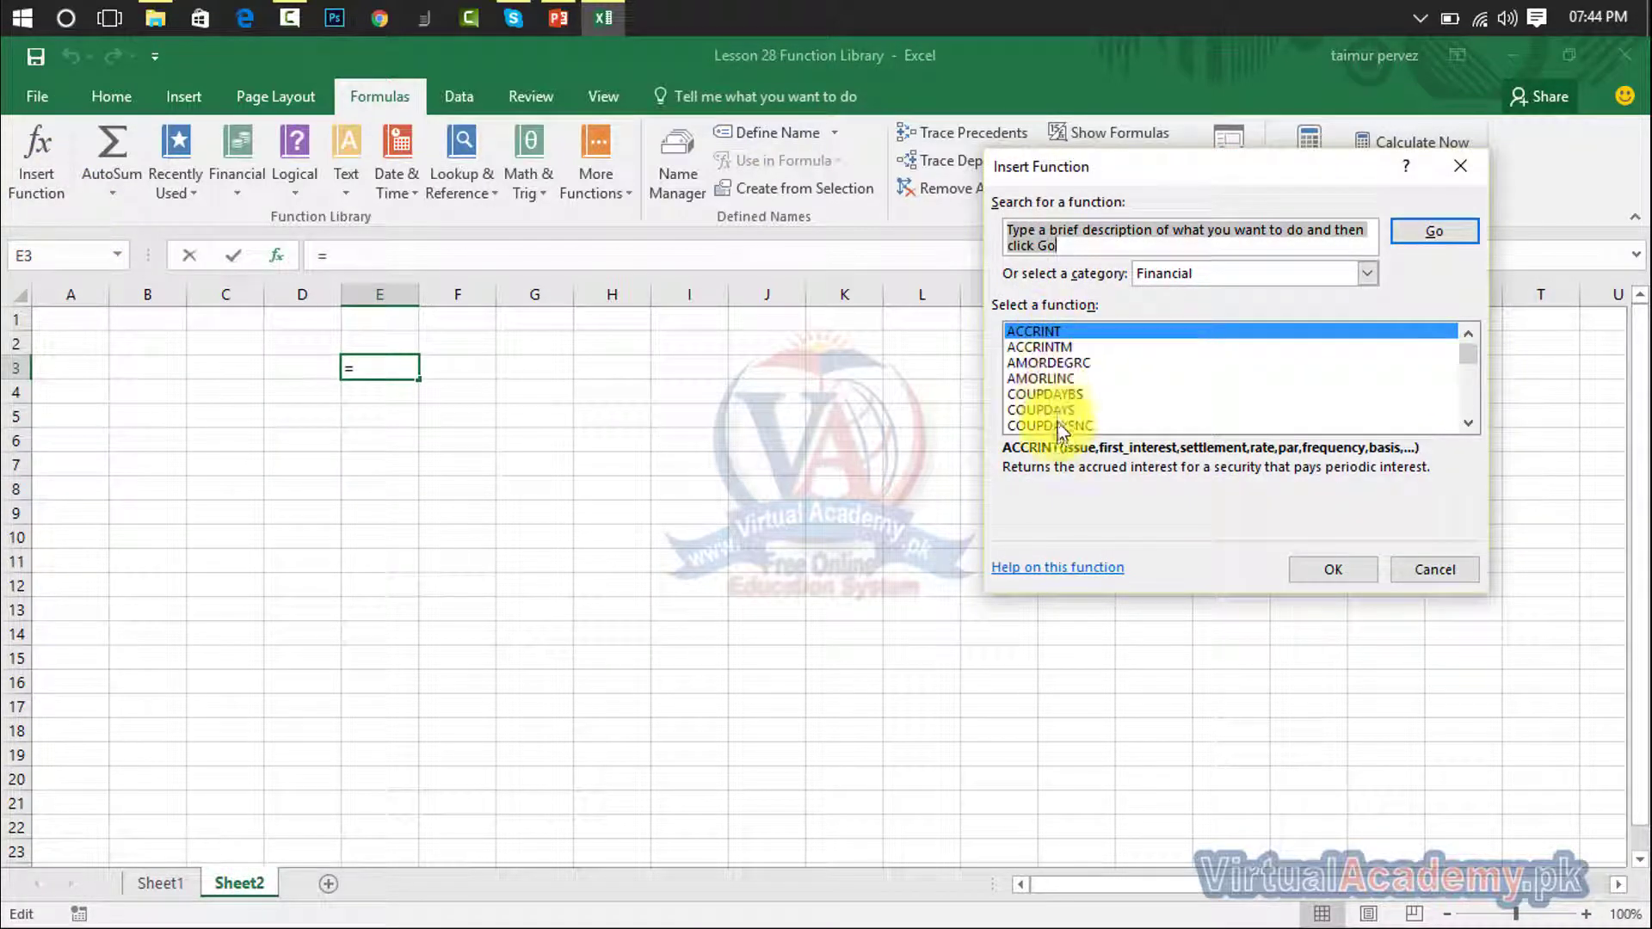
{"action": "left_click", "coordinate": [1470, 168]}
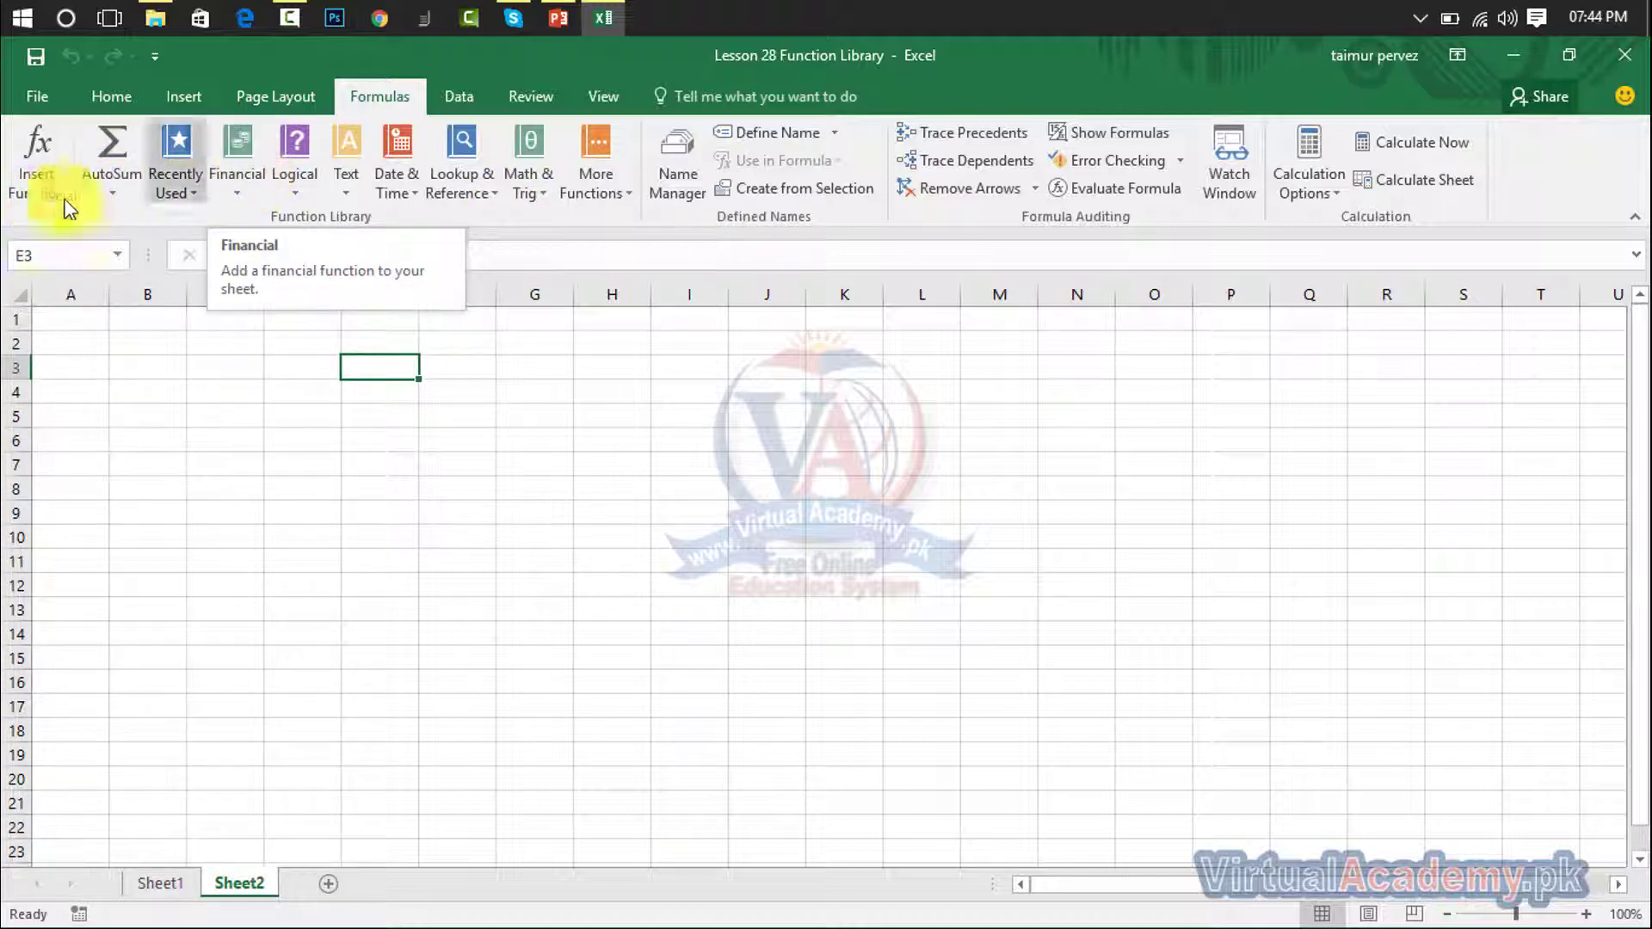
{"action": "left_click", "coordinate": [32, 162]}
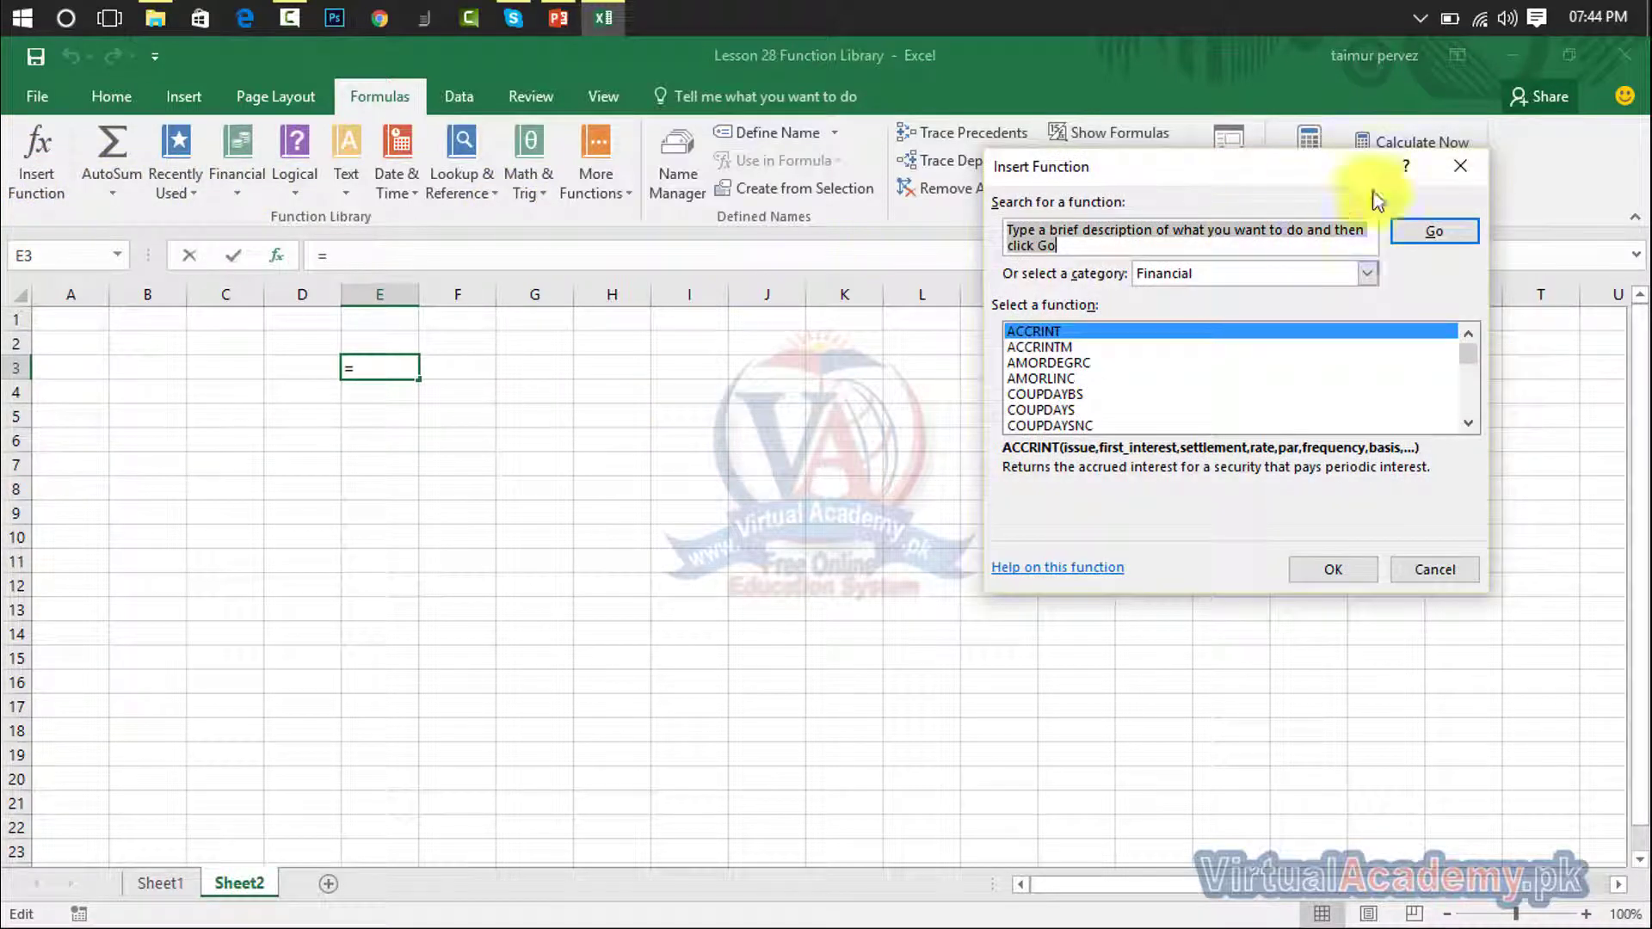
{"action": "left_click", "coordinate": [1463, 167]}
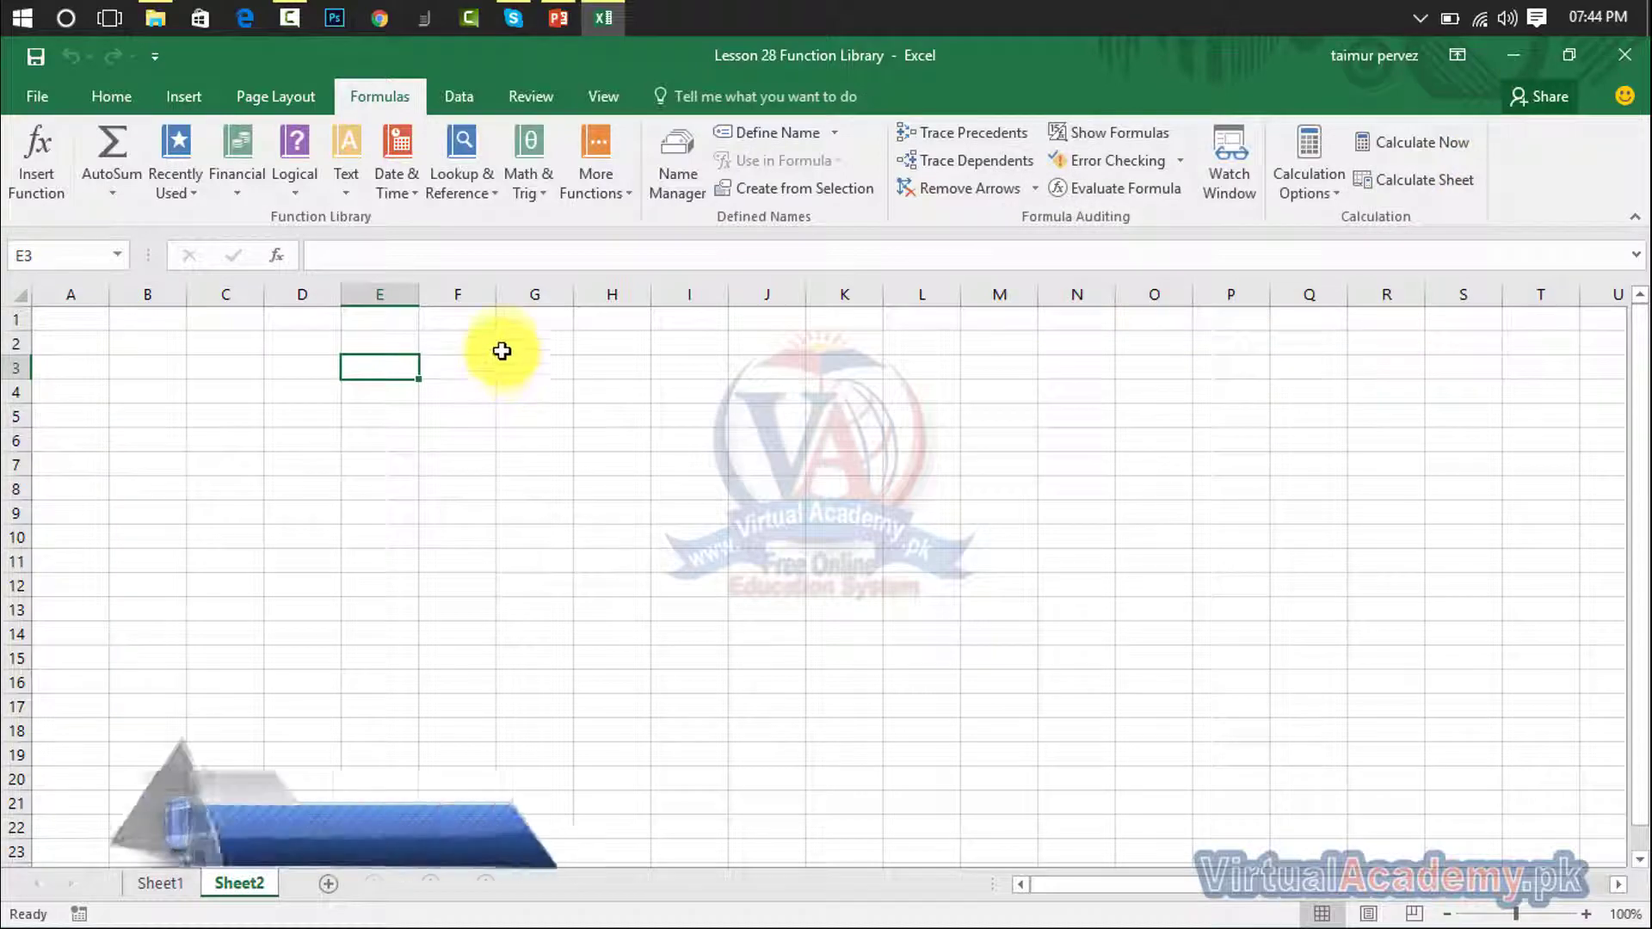
{"action": "left_click", "coordinate": [294, 172]}
{"action": "left_click", "coordinate": [39, 193]}
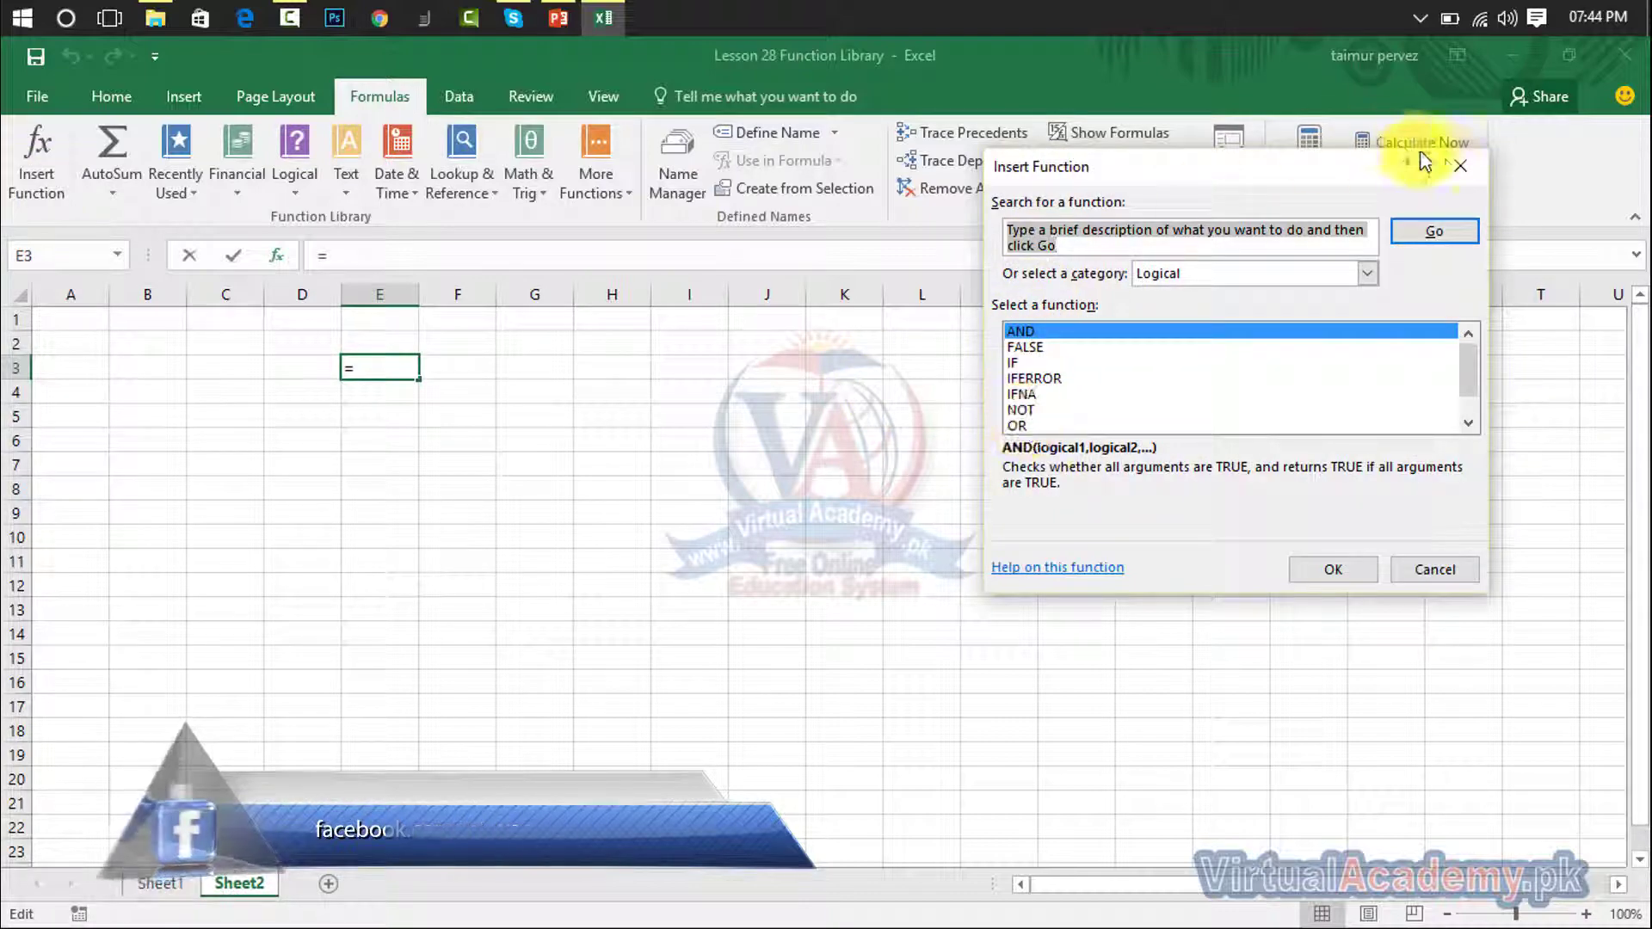
{"action": "left_click", "coordinate": [1461, 165]}
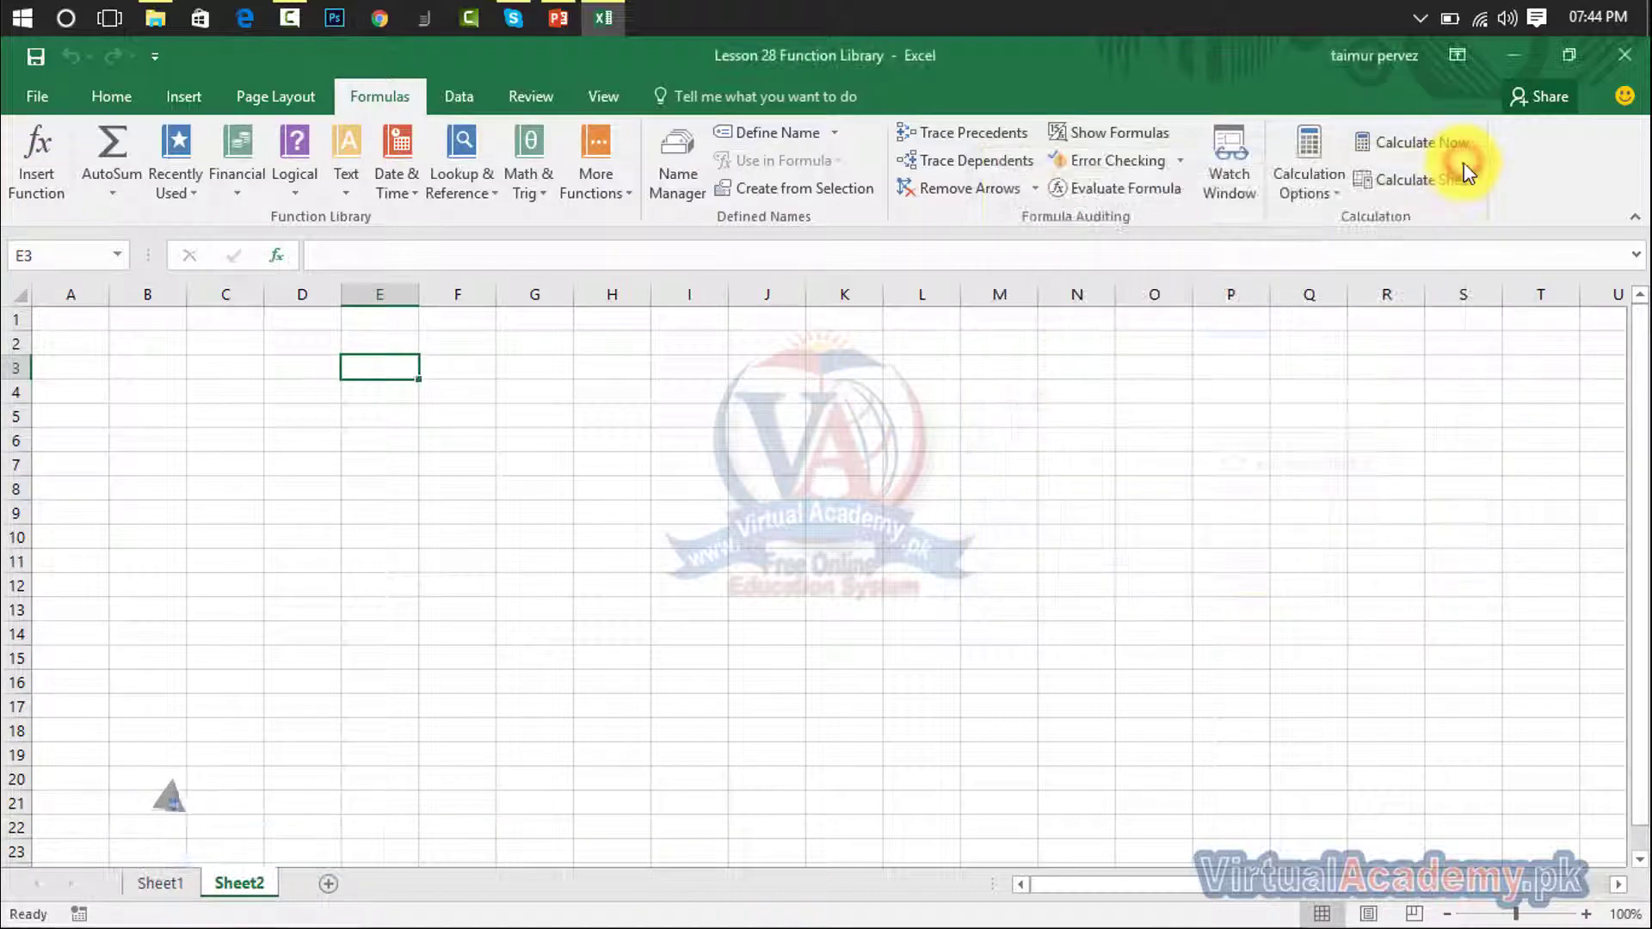
{"action": "left_click", "coordinate": [118, 193]}
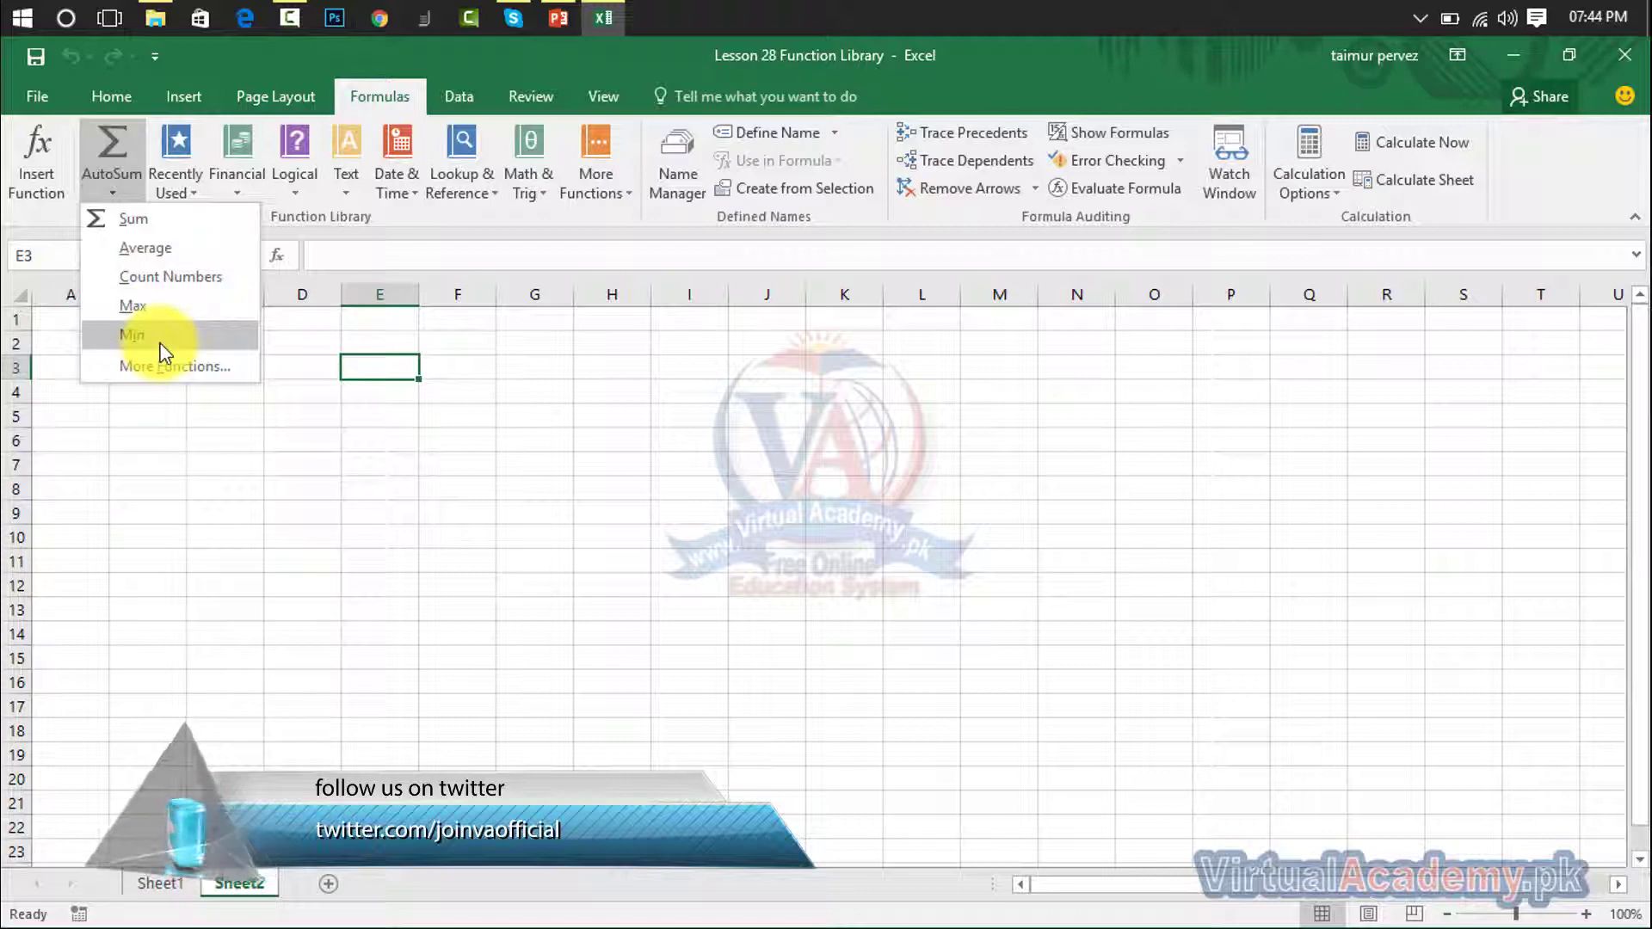
{"action": "left_click", "coordinate": [107, 89]}
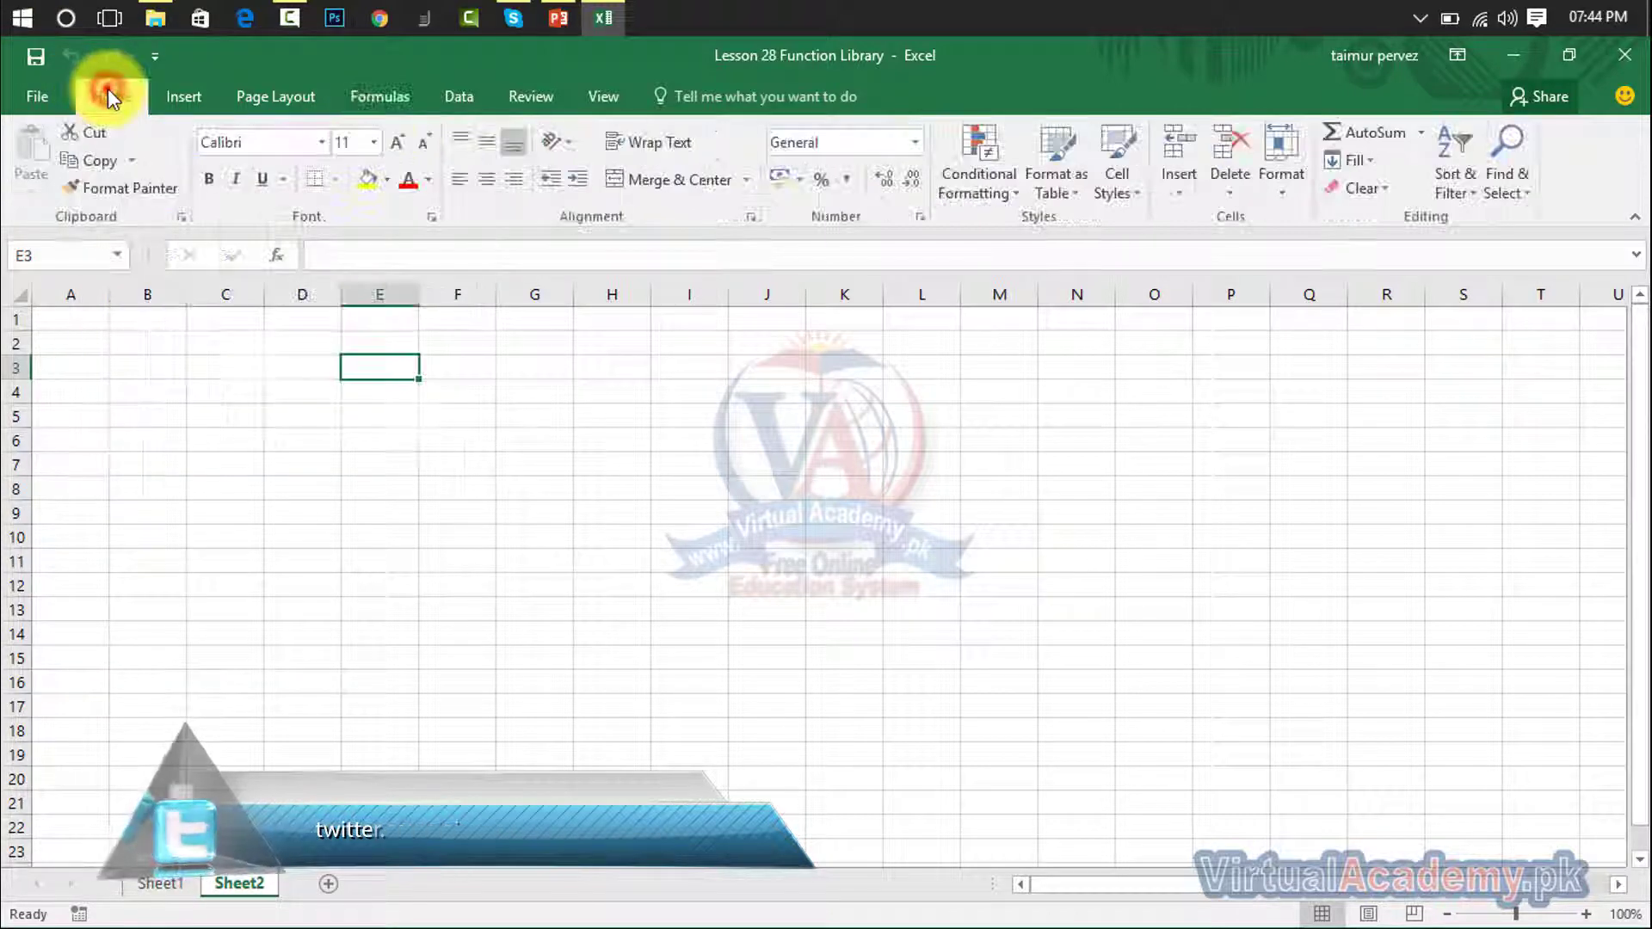
{"action": "left_click", "coordinate": [1420, 133]}
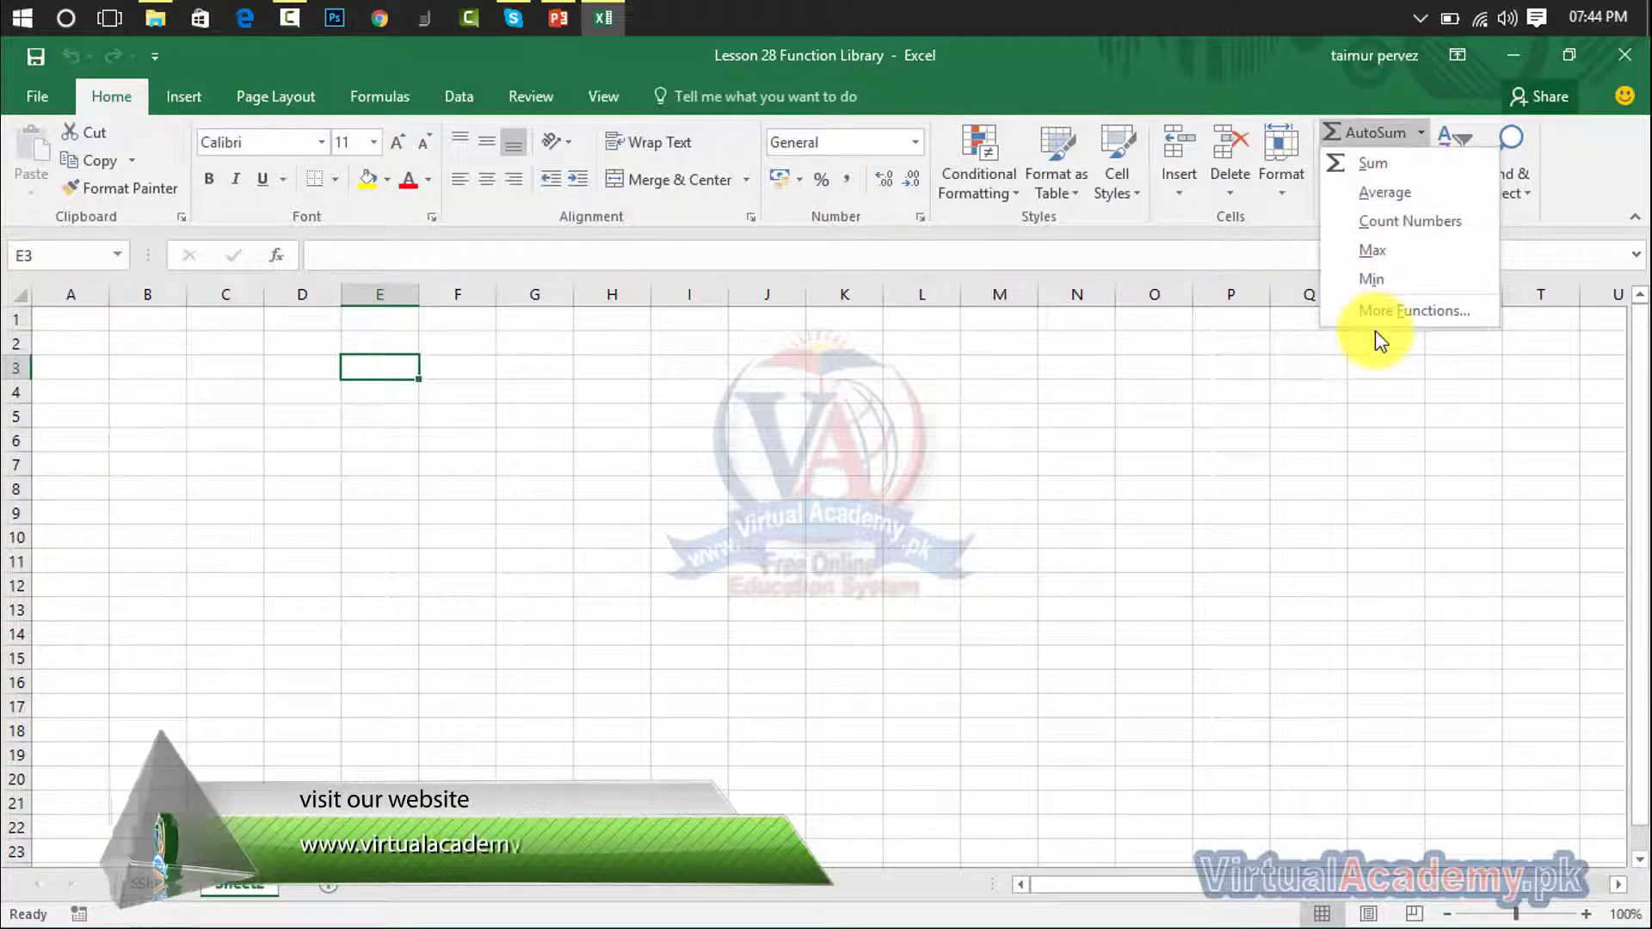
{"action": "left_click", "coordinate": [394, 89]}
{"action": "left_click", "coordinate": [394, 90]}
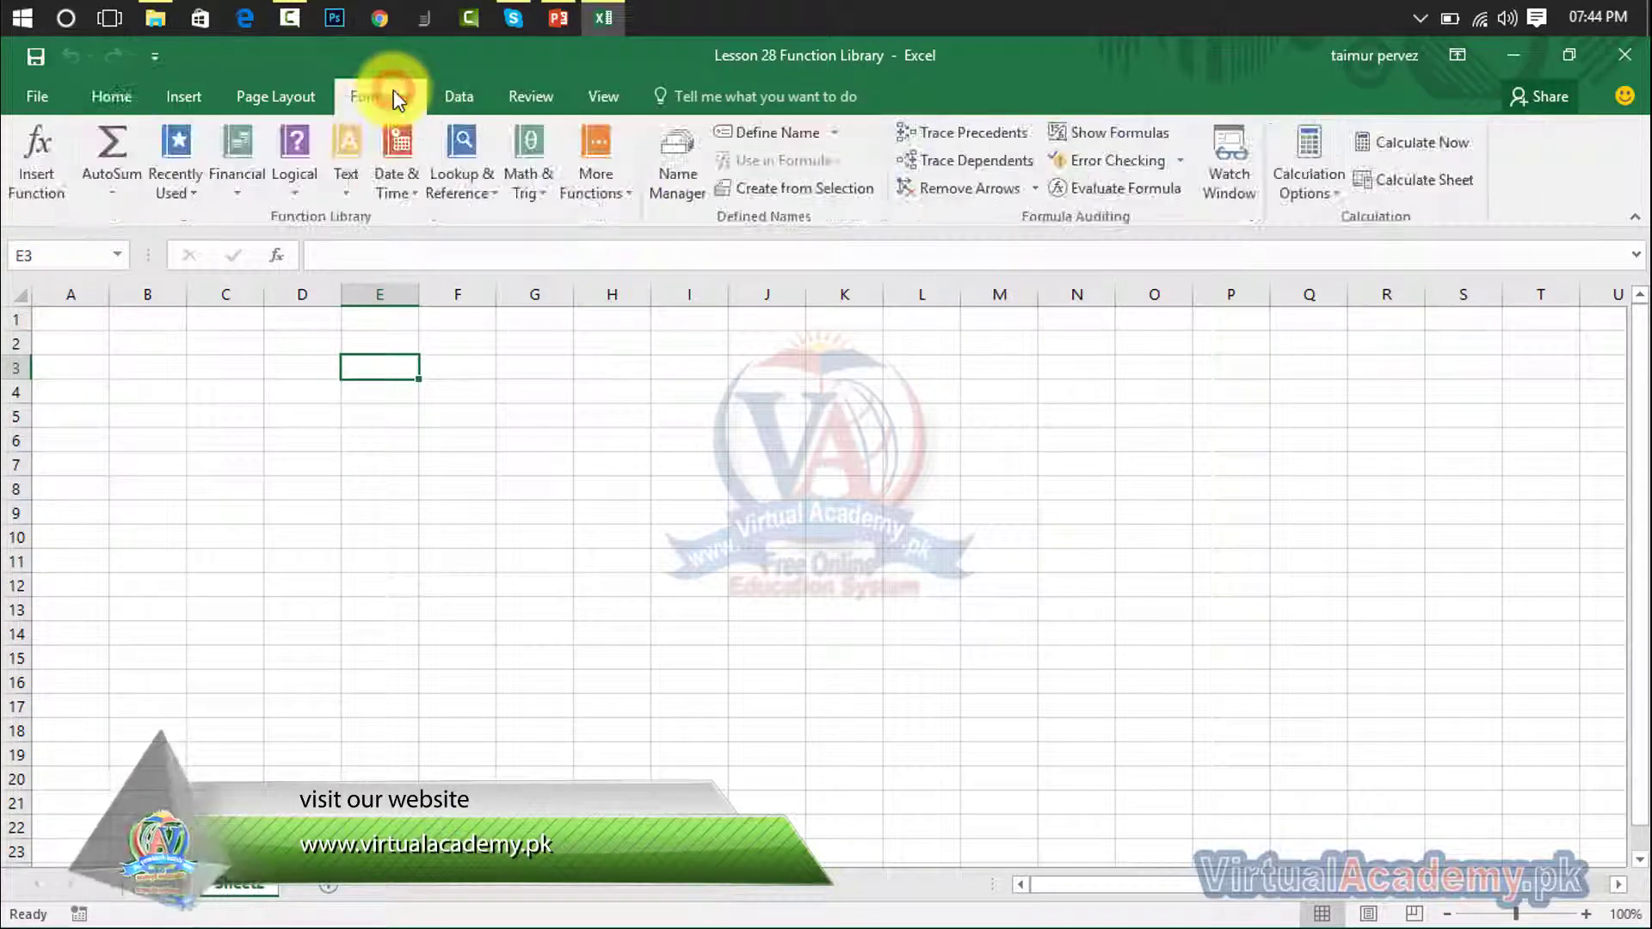
{"action": "left_click", "coordinate": [198, 187]}
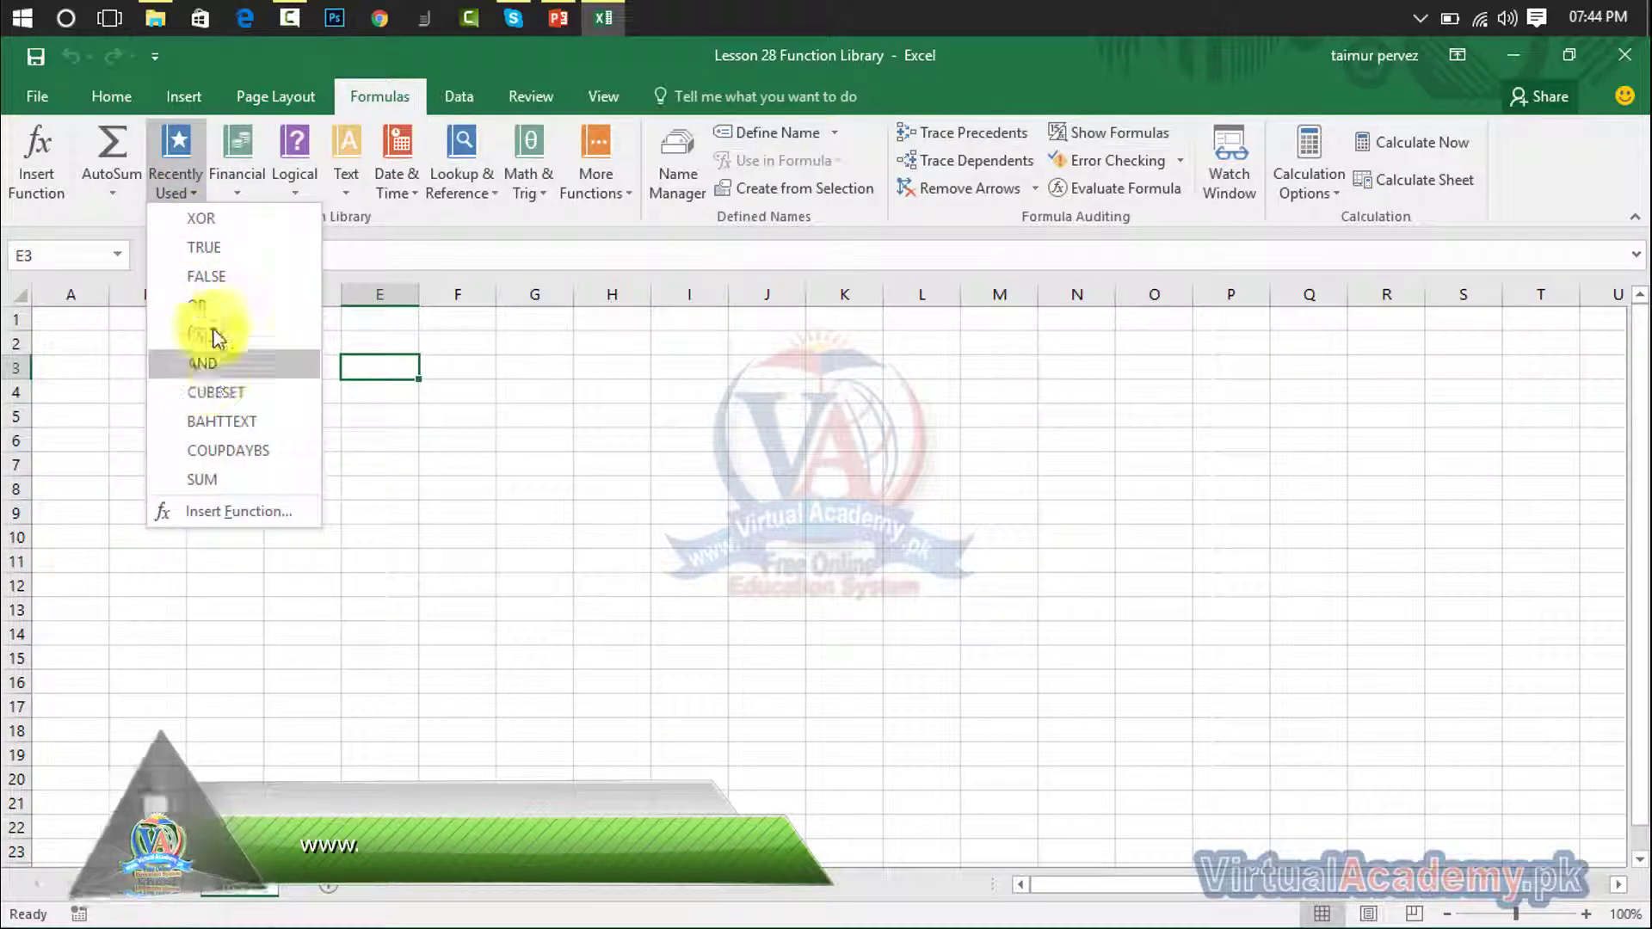
{"action": "left_click", "coordinate": [239, 186]}
{"action": "left_click", "coordinate": [238, 185]}
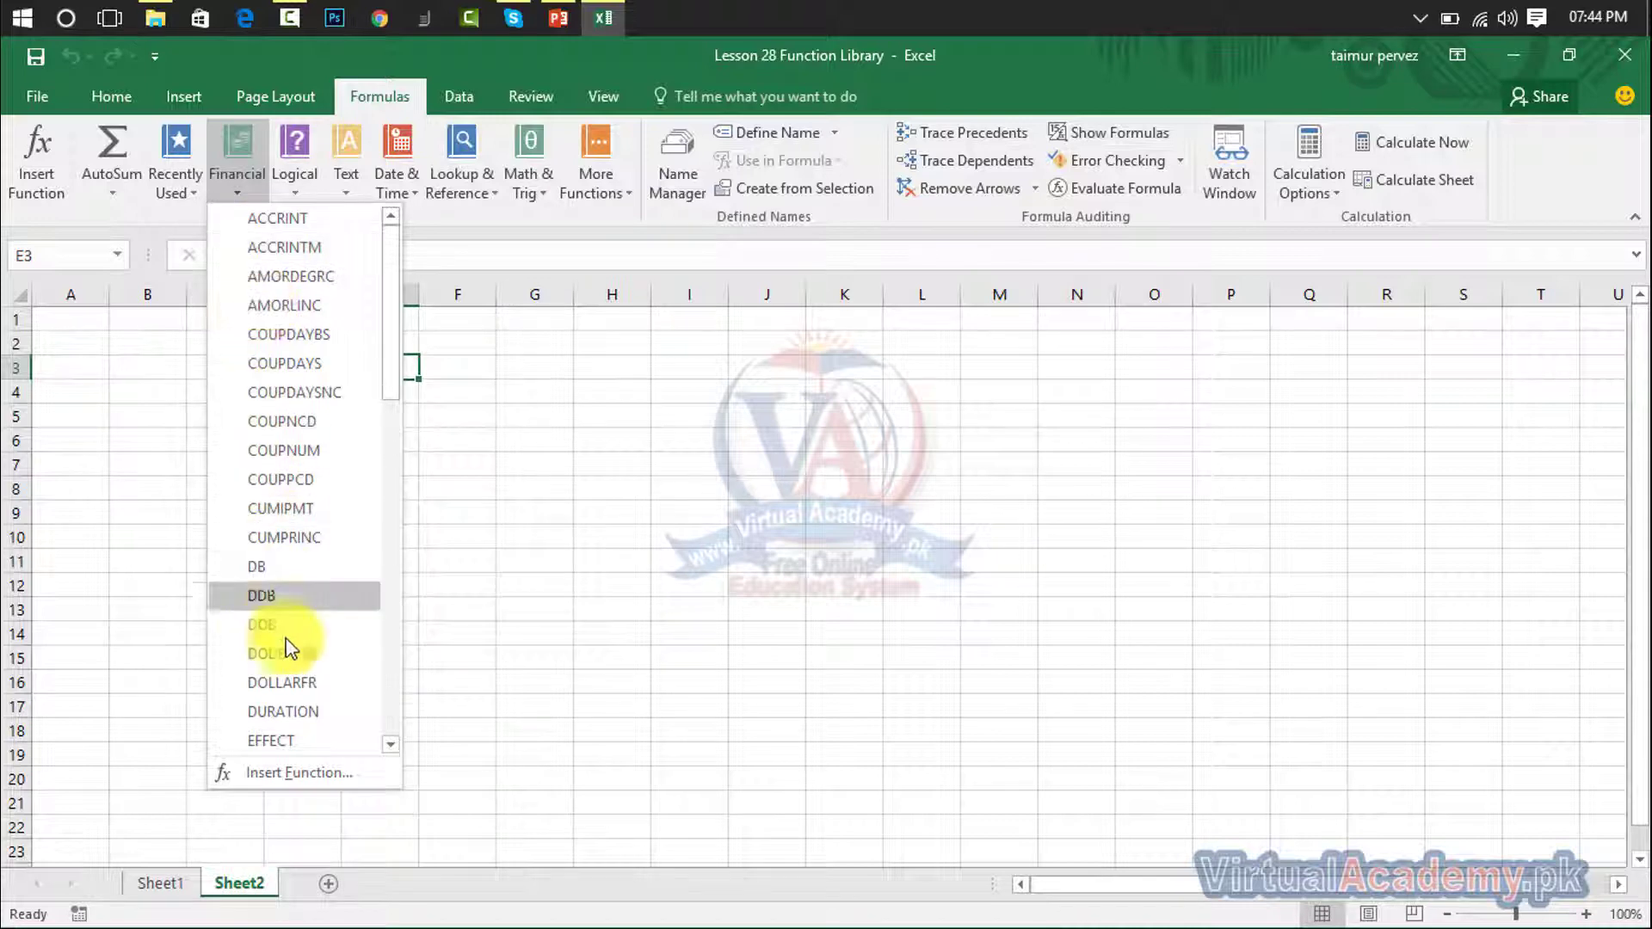
{"action": "mouse_move", "coordinate": [394, 361]}
{"action": "left_mouse_down"}
{"action": "mouse_move", "coordinate": [465, 714]}
{"action": "mouse_move", "coordinate": [416, 571]}
{"action": "mouse_move", "coordinate": [428, 340]}
{"action": "left_mouse_up"}
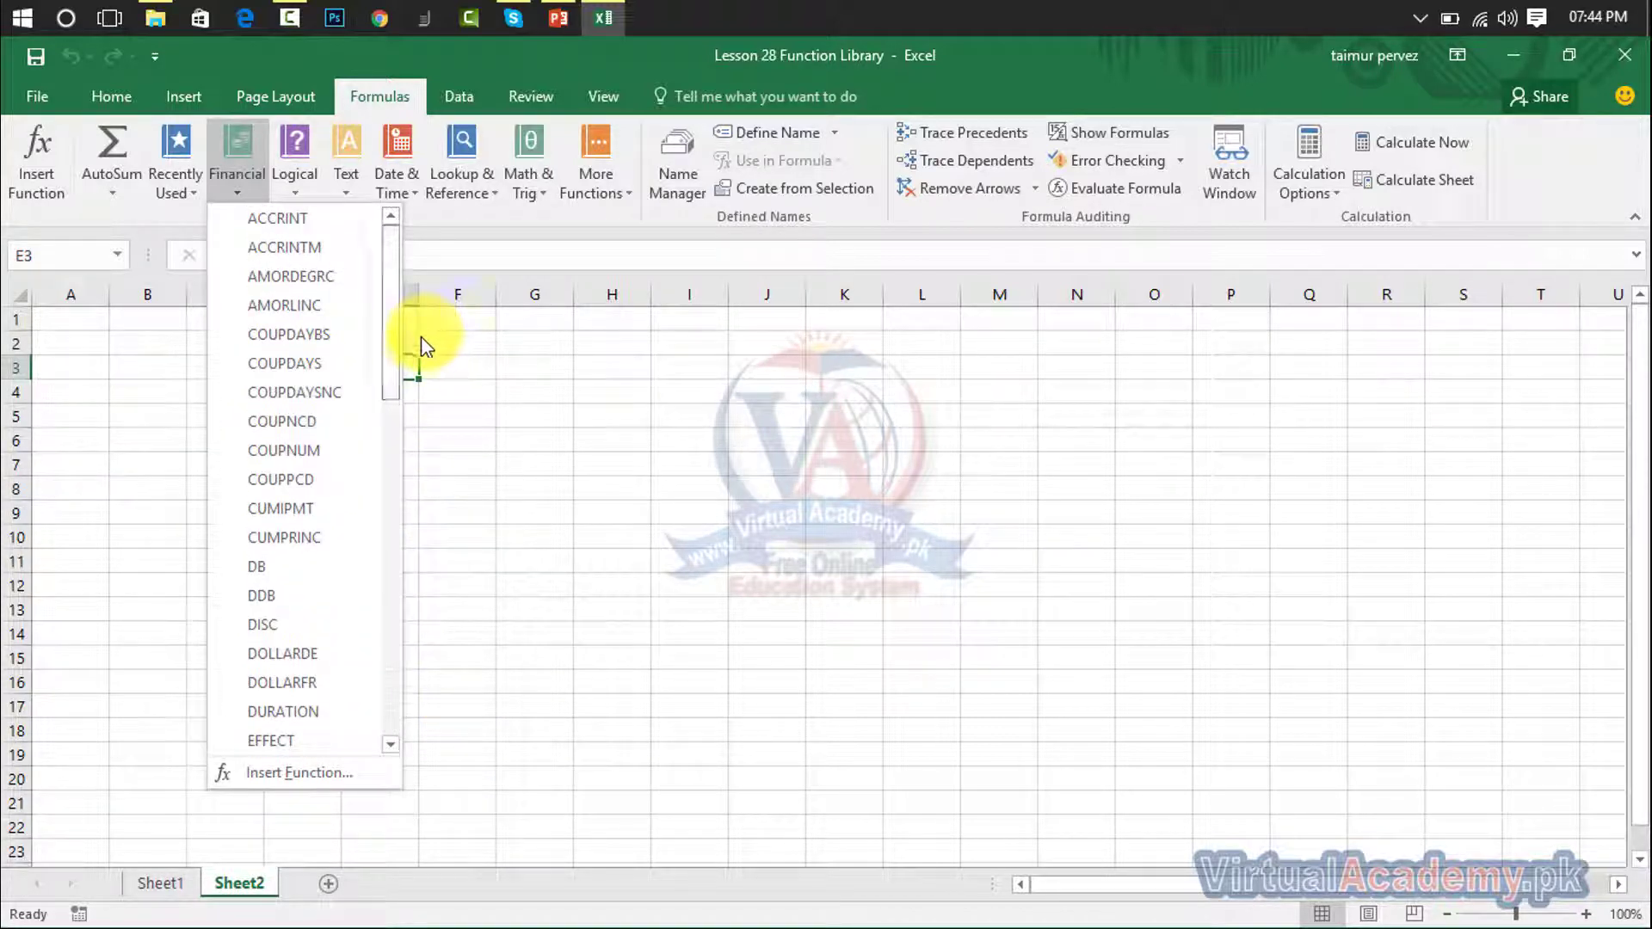
{"action": "left_click", "coordinate": [672, 542]}
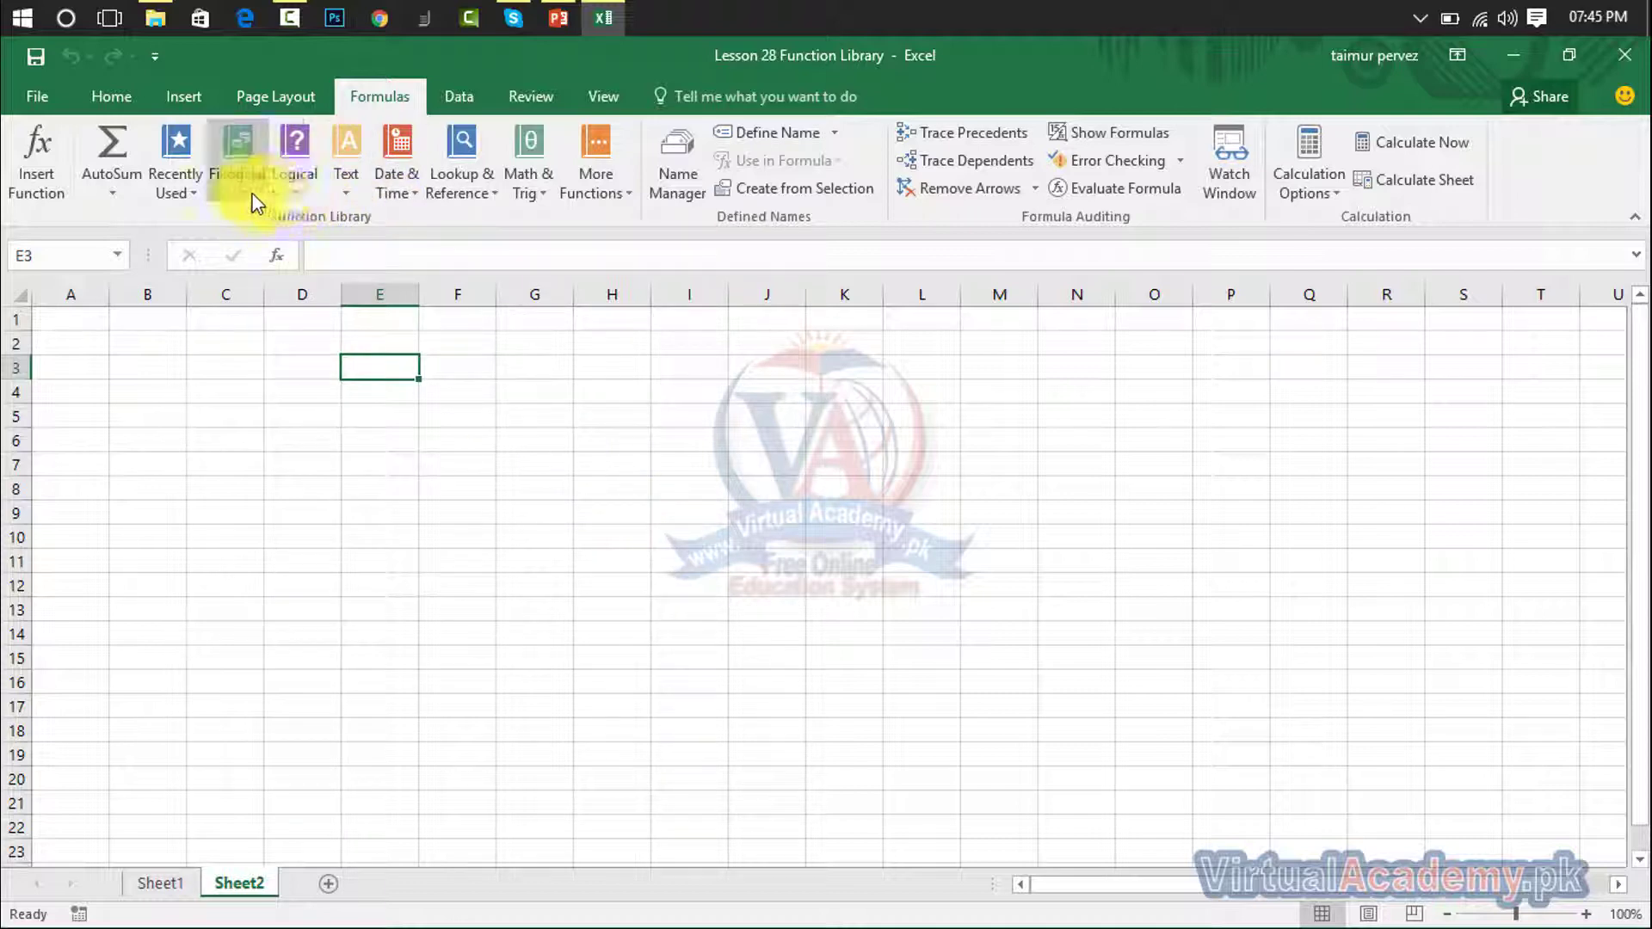
{"action": "left_click", "coordinate": [302, 193]}
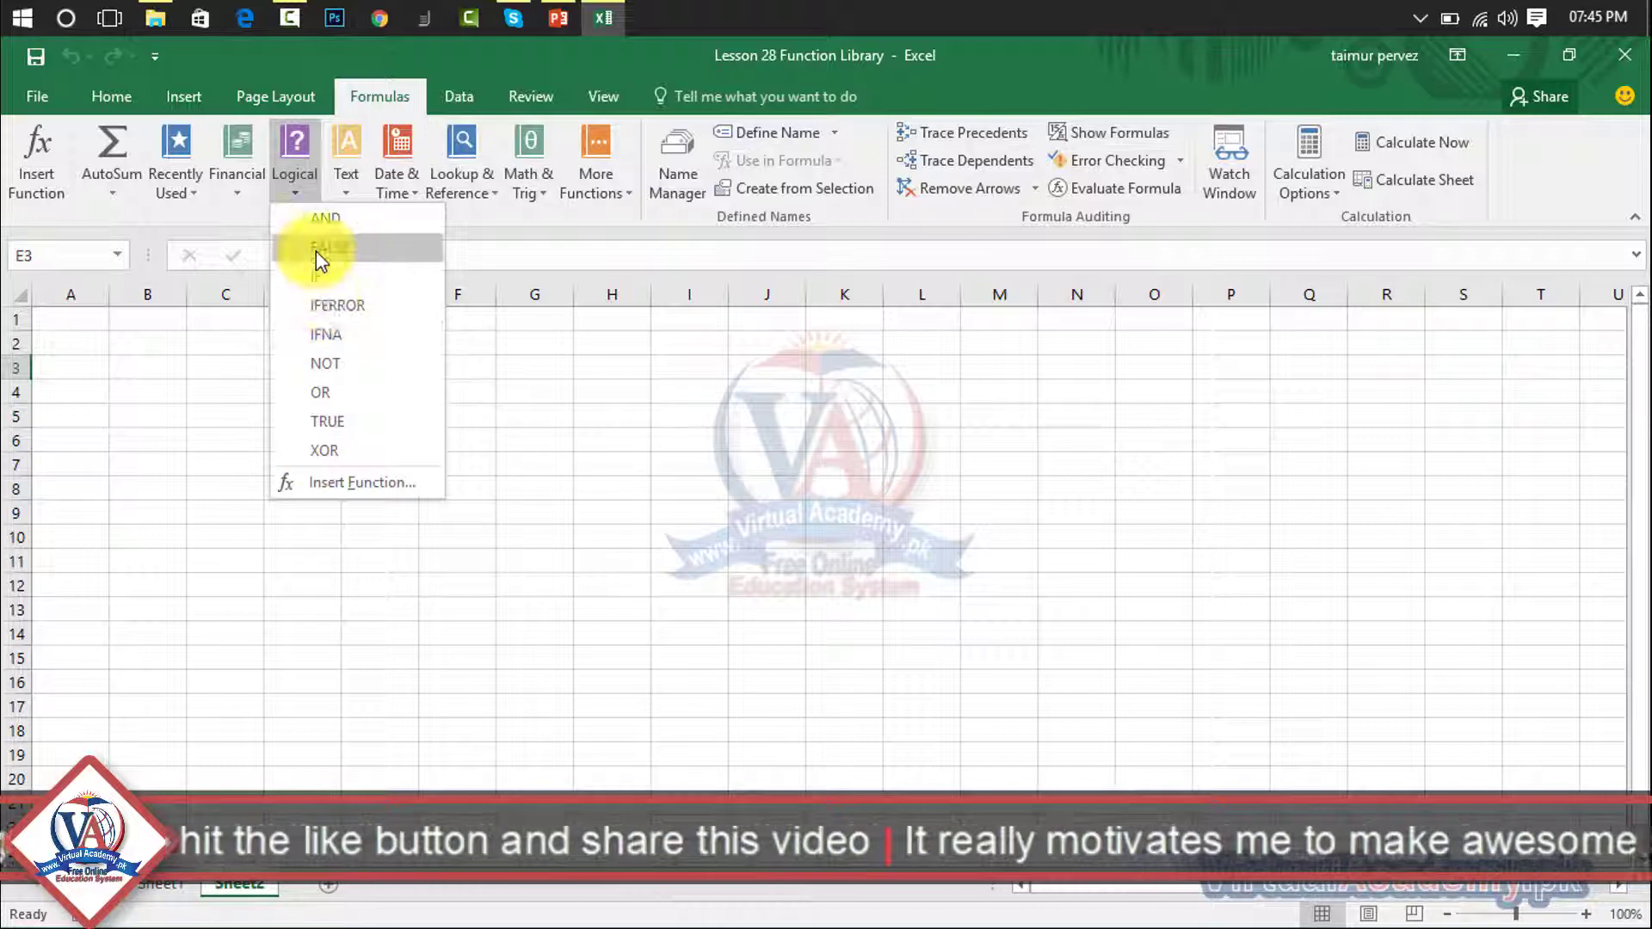
{"action": "left_click", "coordinate": [339, 179]}
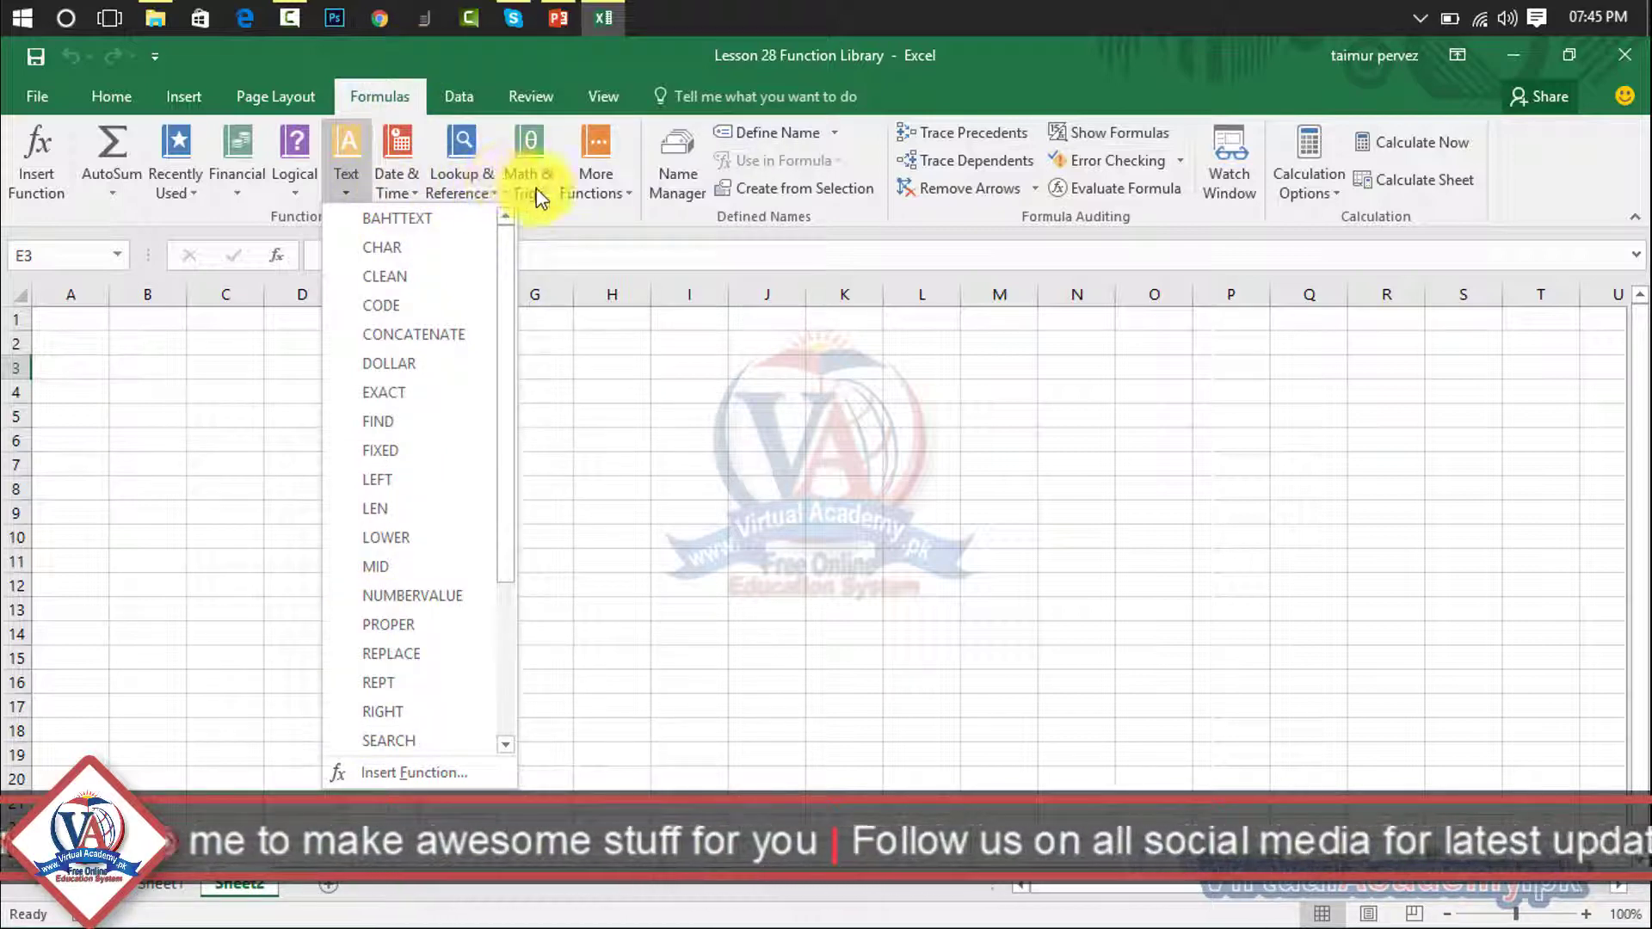
{"action": "left_click", "coordinate": [626, 197]}
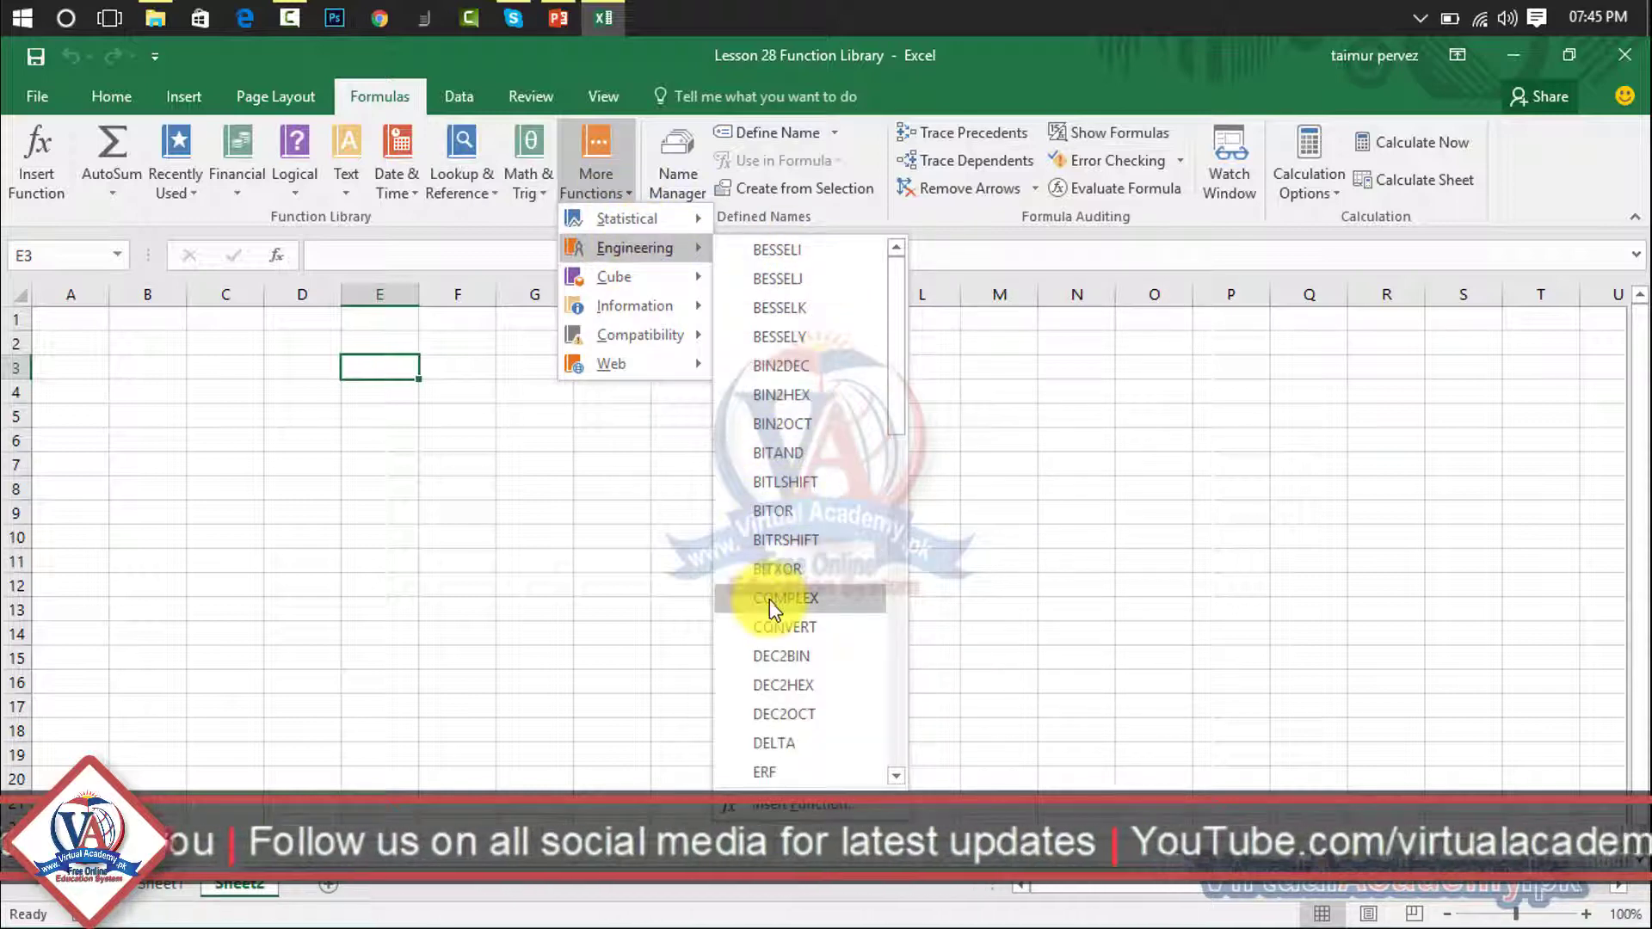
{"action": "left_click", "coordinate": [899, 386]}
{"action": "mouse_move", "coordinate": [898, 385]}
{"action": "left_mouse_down"}
{"action": "mouse_move", "coordinate": [895, 689]}
{"action": "mouse_move", "coordinate": [947, 551]}
{"action": "left_mouse_up"}
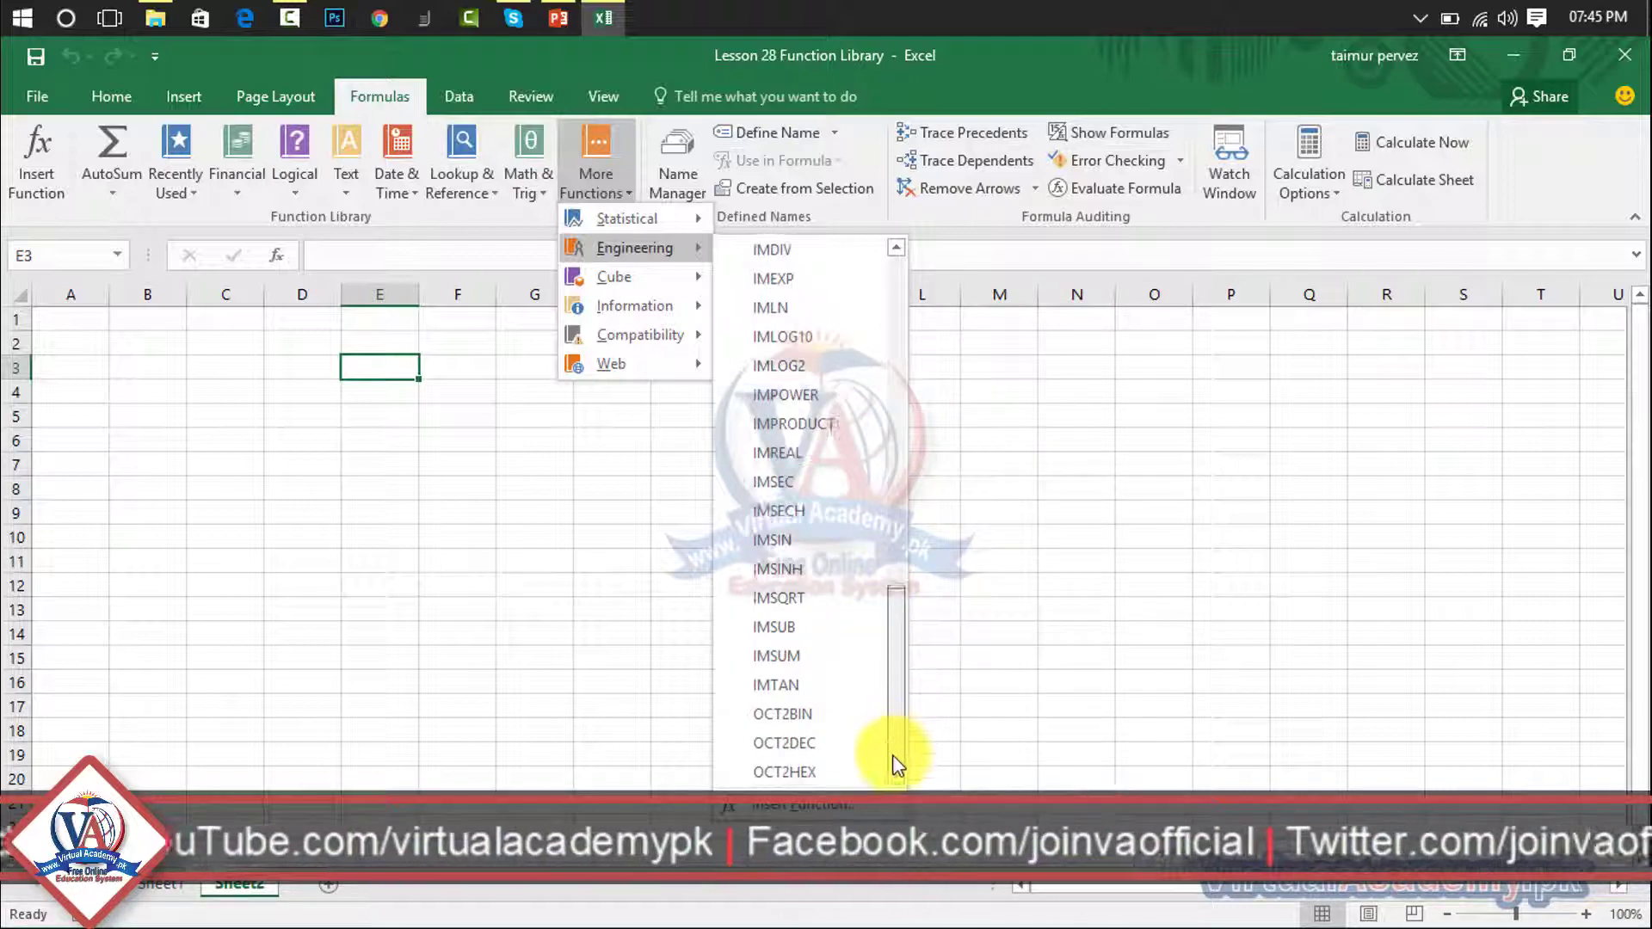
{"action": "left_click", "coordinate": [1096, 480]}
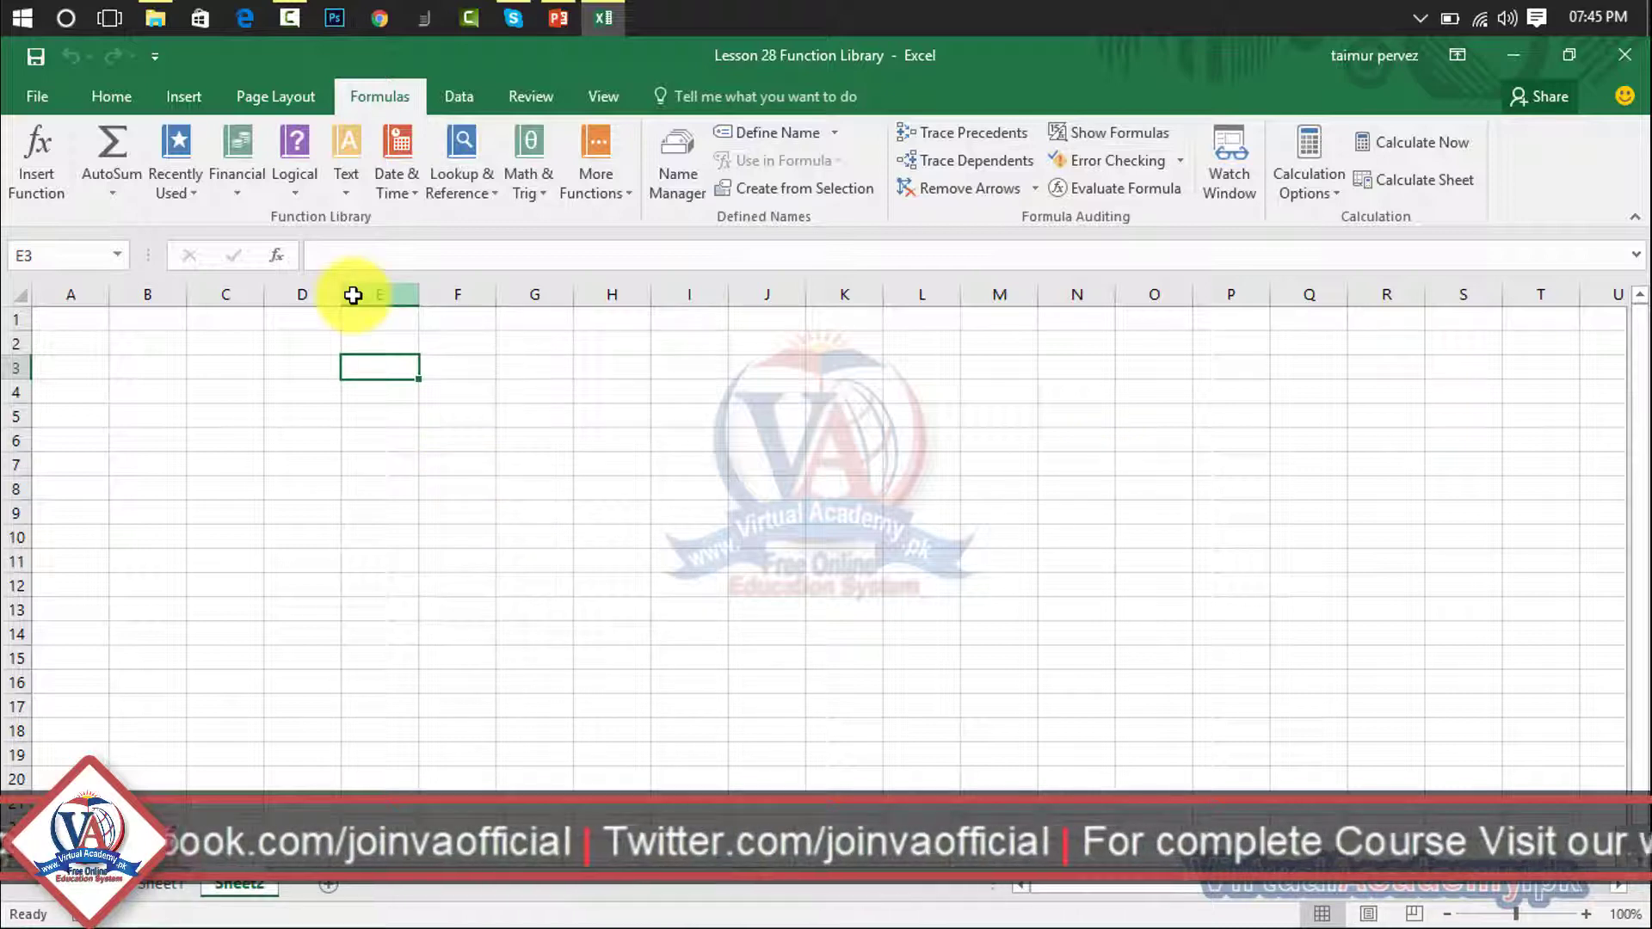
{"action": "left_click", "coordinate": [303, 193]}
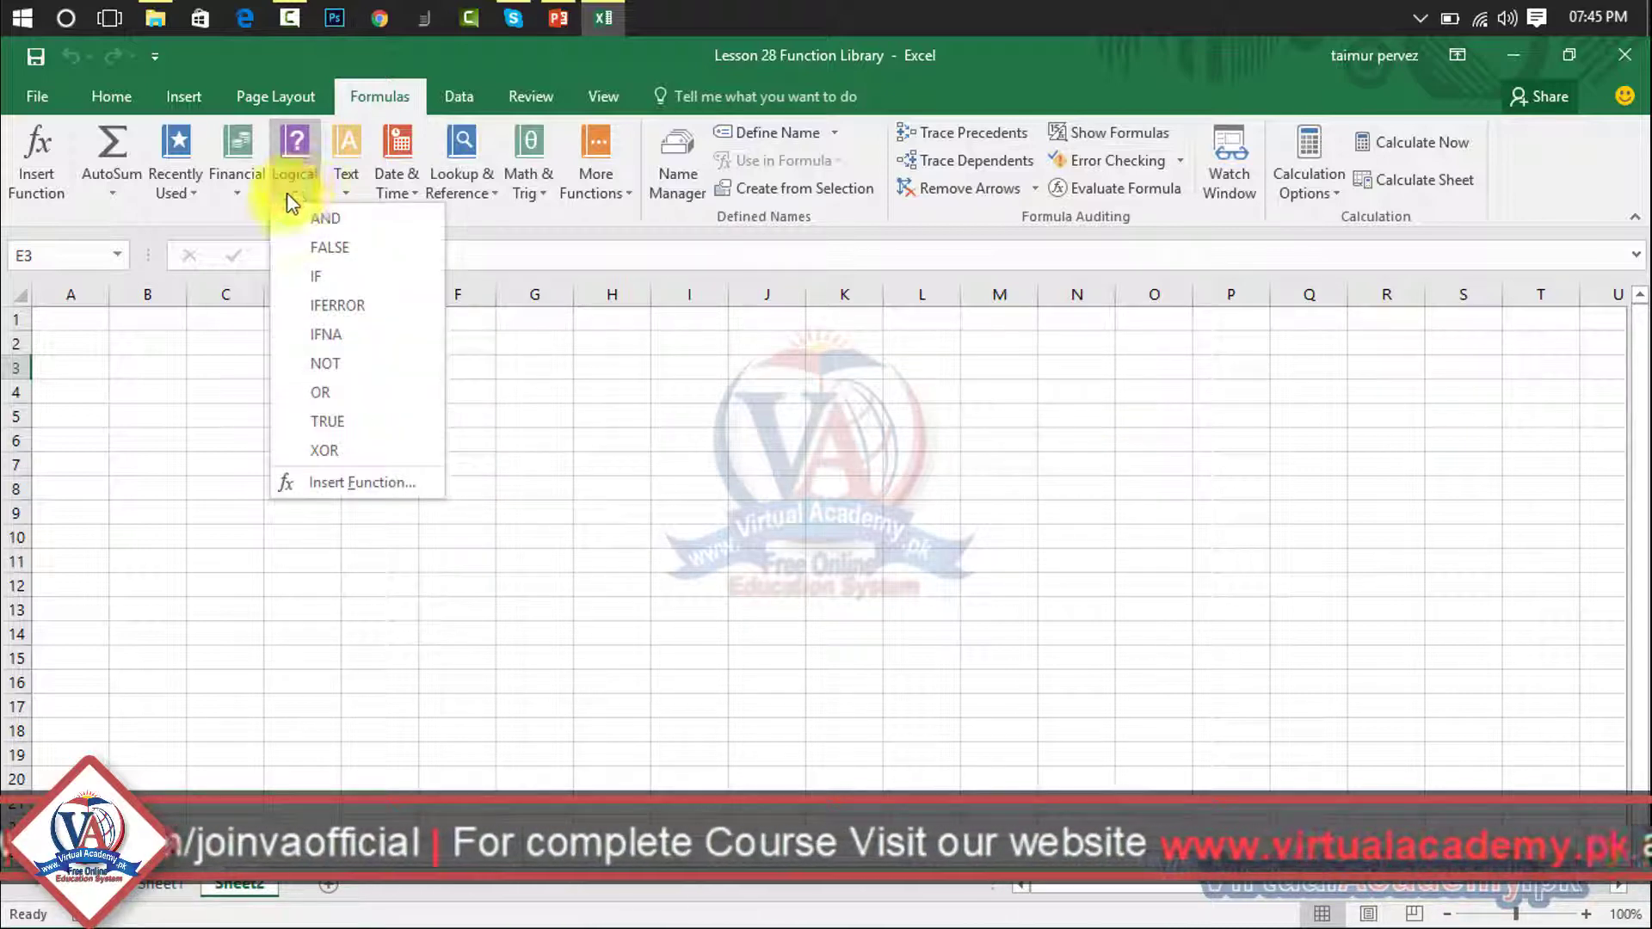
{"action": "left_click", "coordinate": [806, 477]}
{"action": "left_click", "coordinate": [624, 482]}
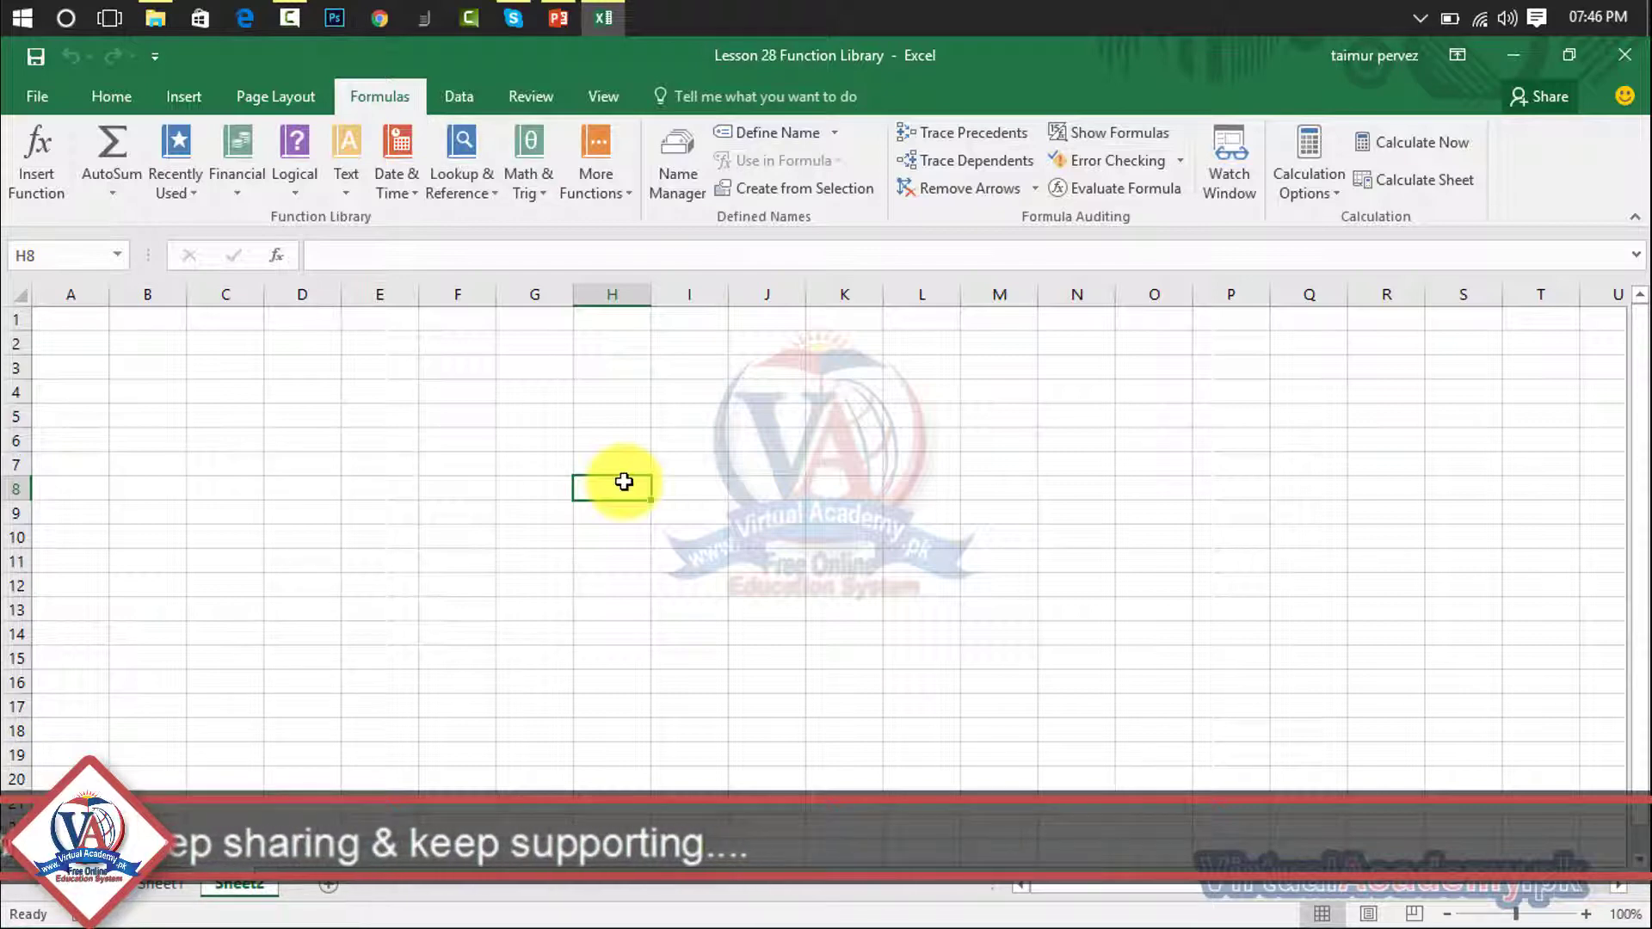
Enter 0 in H8 and 1 in H9 on Sheet2
{"action": "type", "text": "0"}
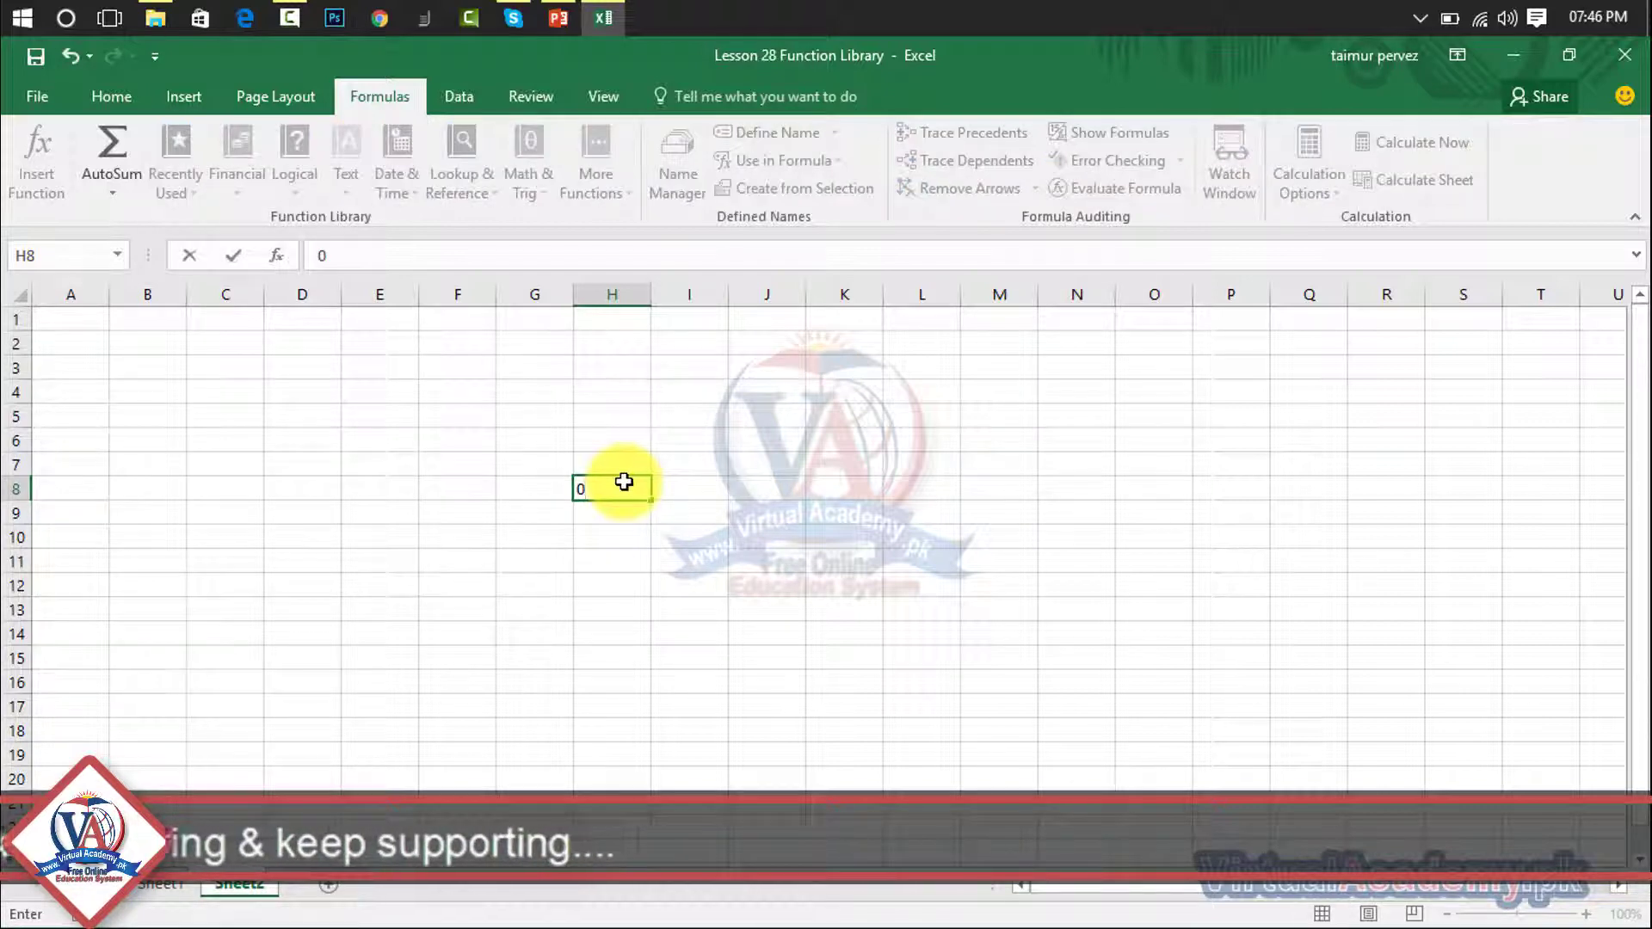
{"action": "key", "text": "Return"}
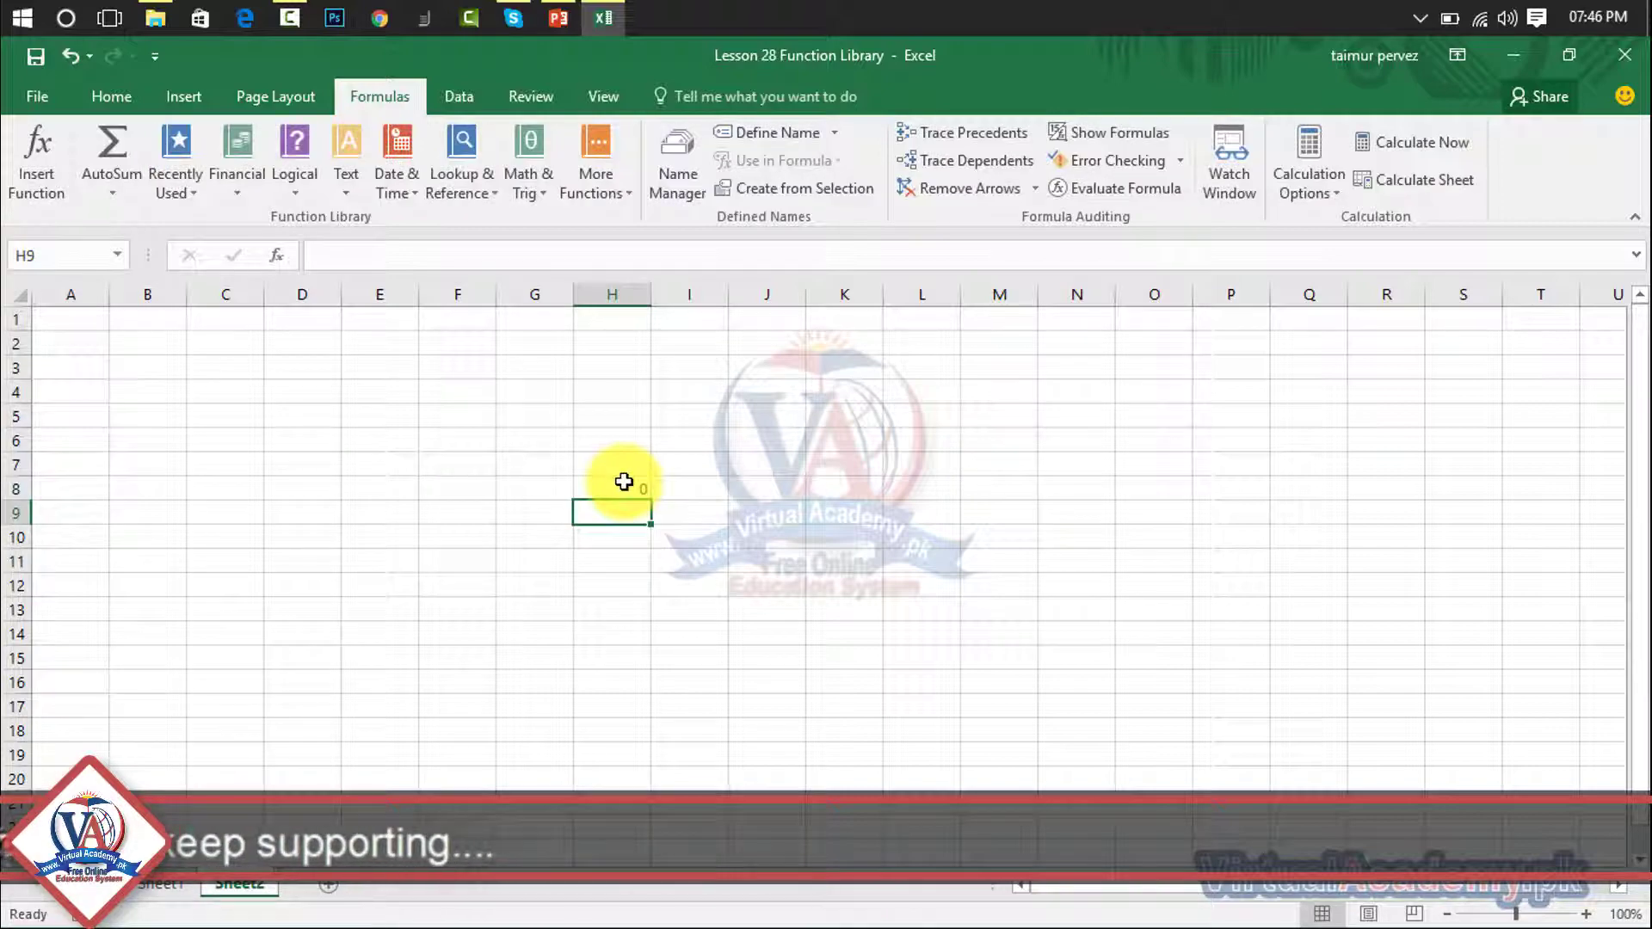
{"action": "type", "text": "1"}
{"action": "left_click", "coordinate": [784, 541]}
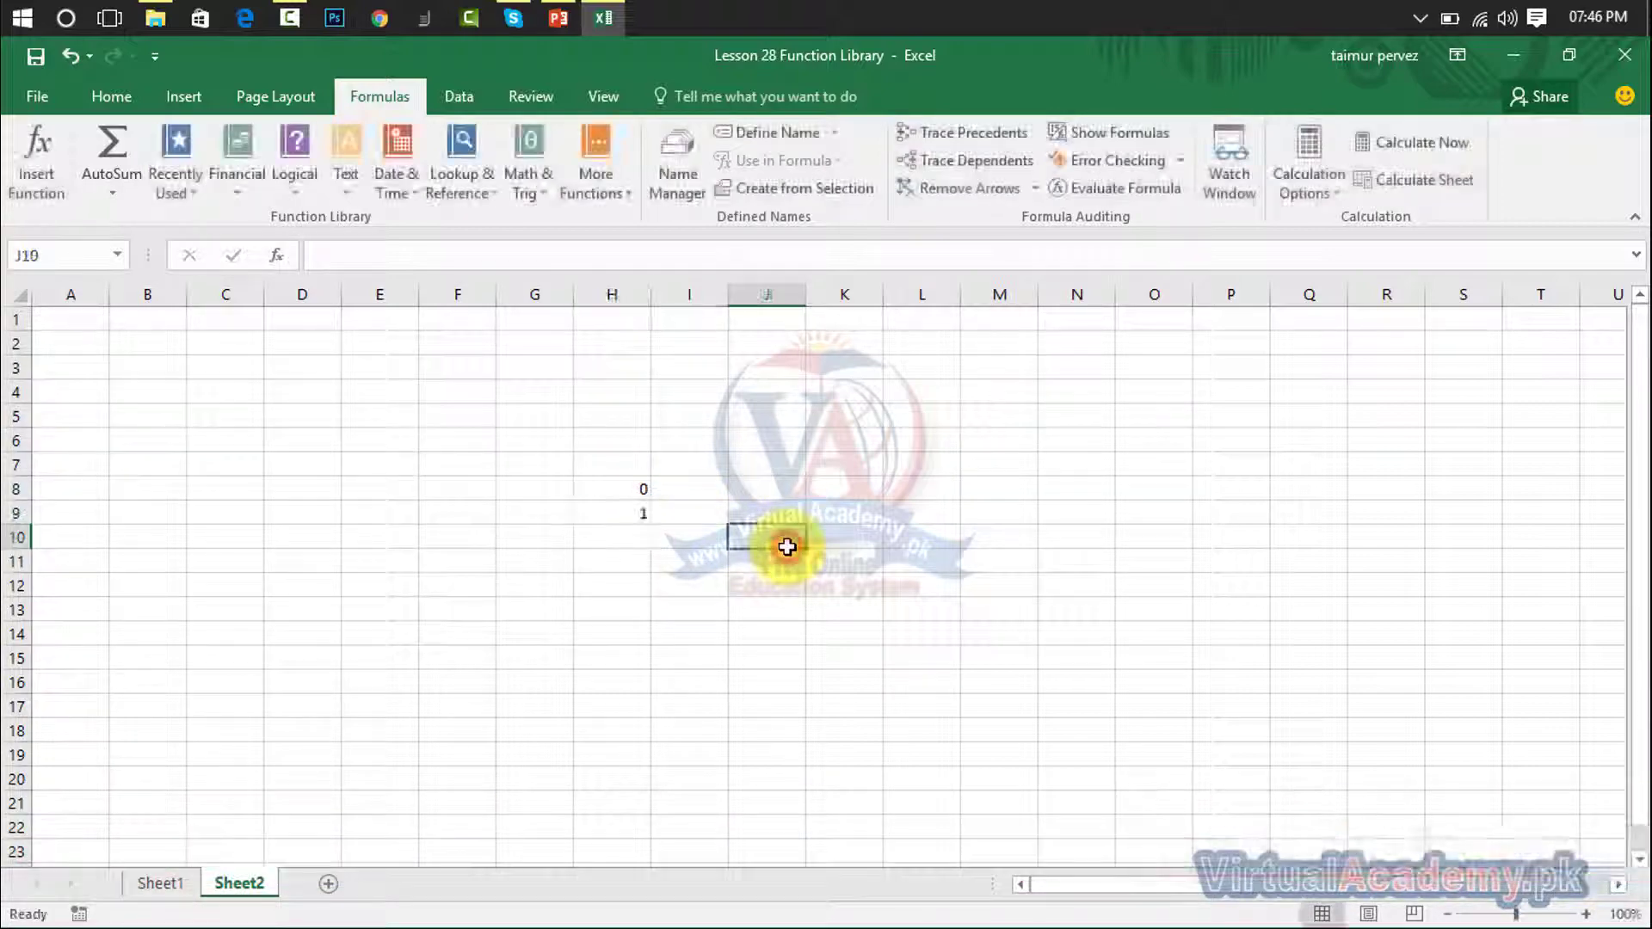
Fill row 8 of the key with off in I8 and FALSE in J8
{"action": "left_click_drag", "start_coordinate": [608, 486], "coordinate": [654, 512]}
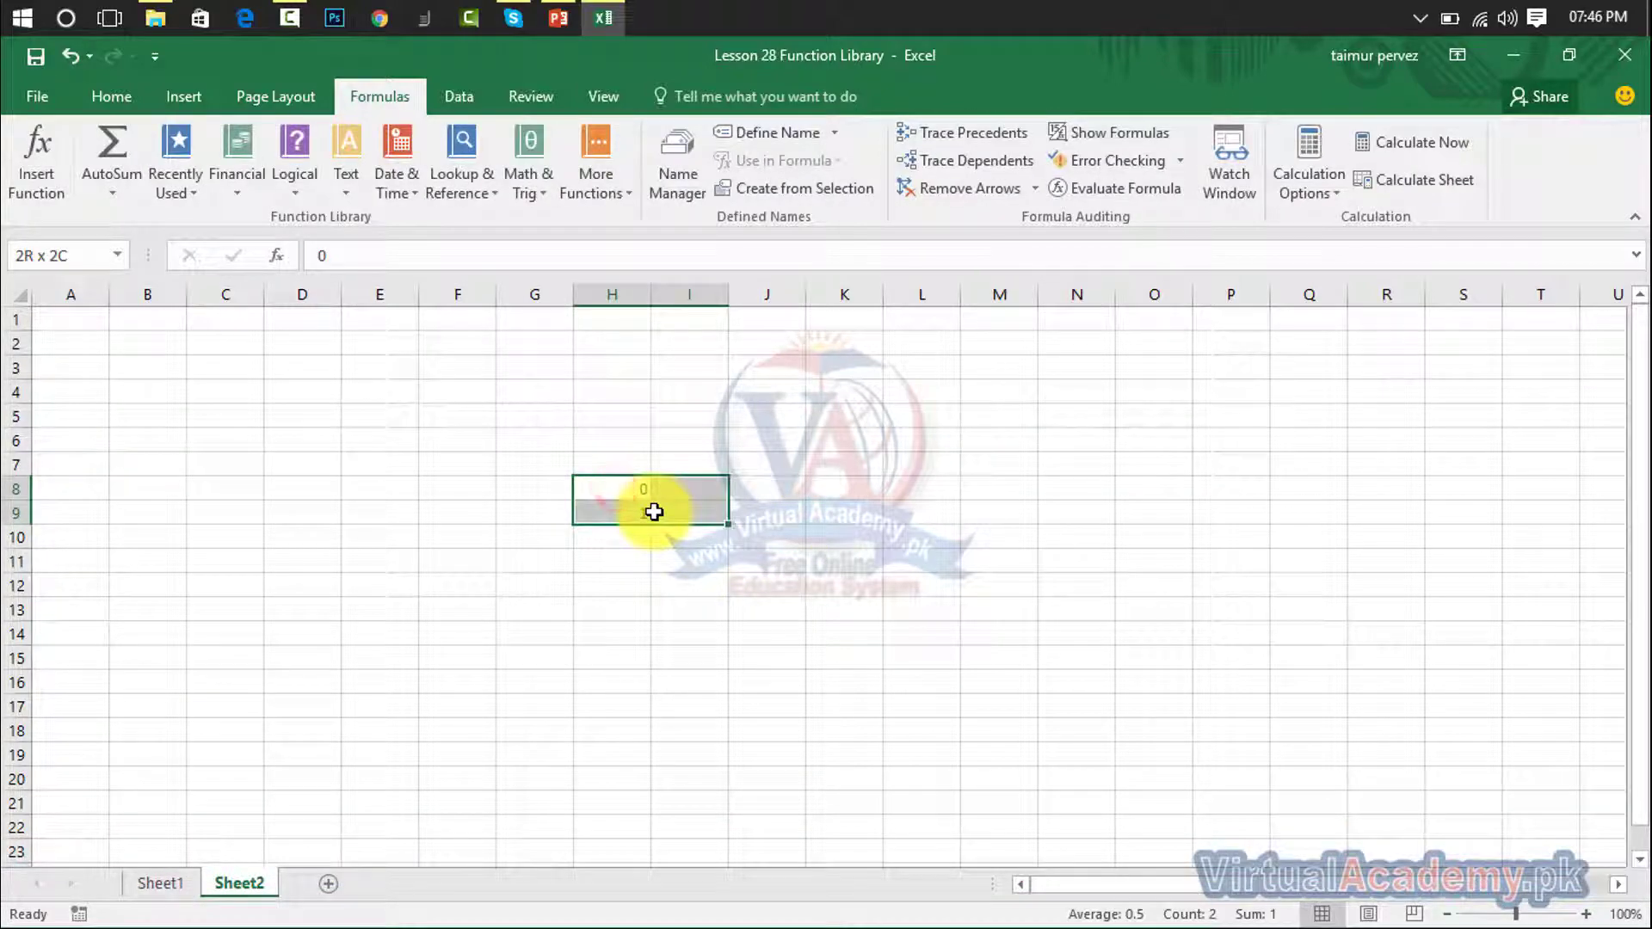
{"action": "left_click", "coordinate": [635, 498]}
{"action": "left_click", "coordinate": [680, 493]}
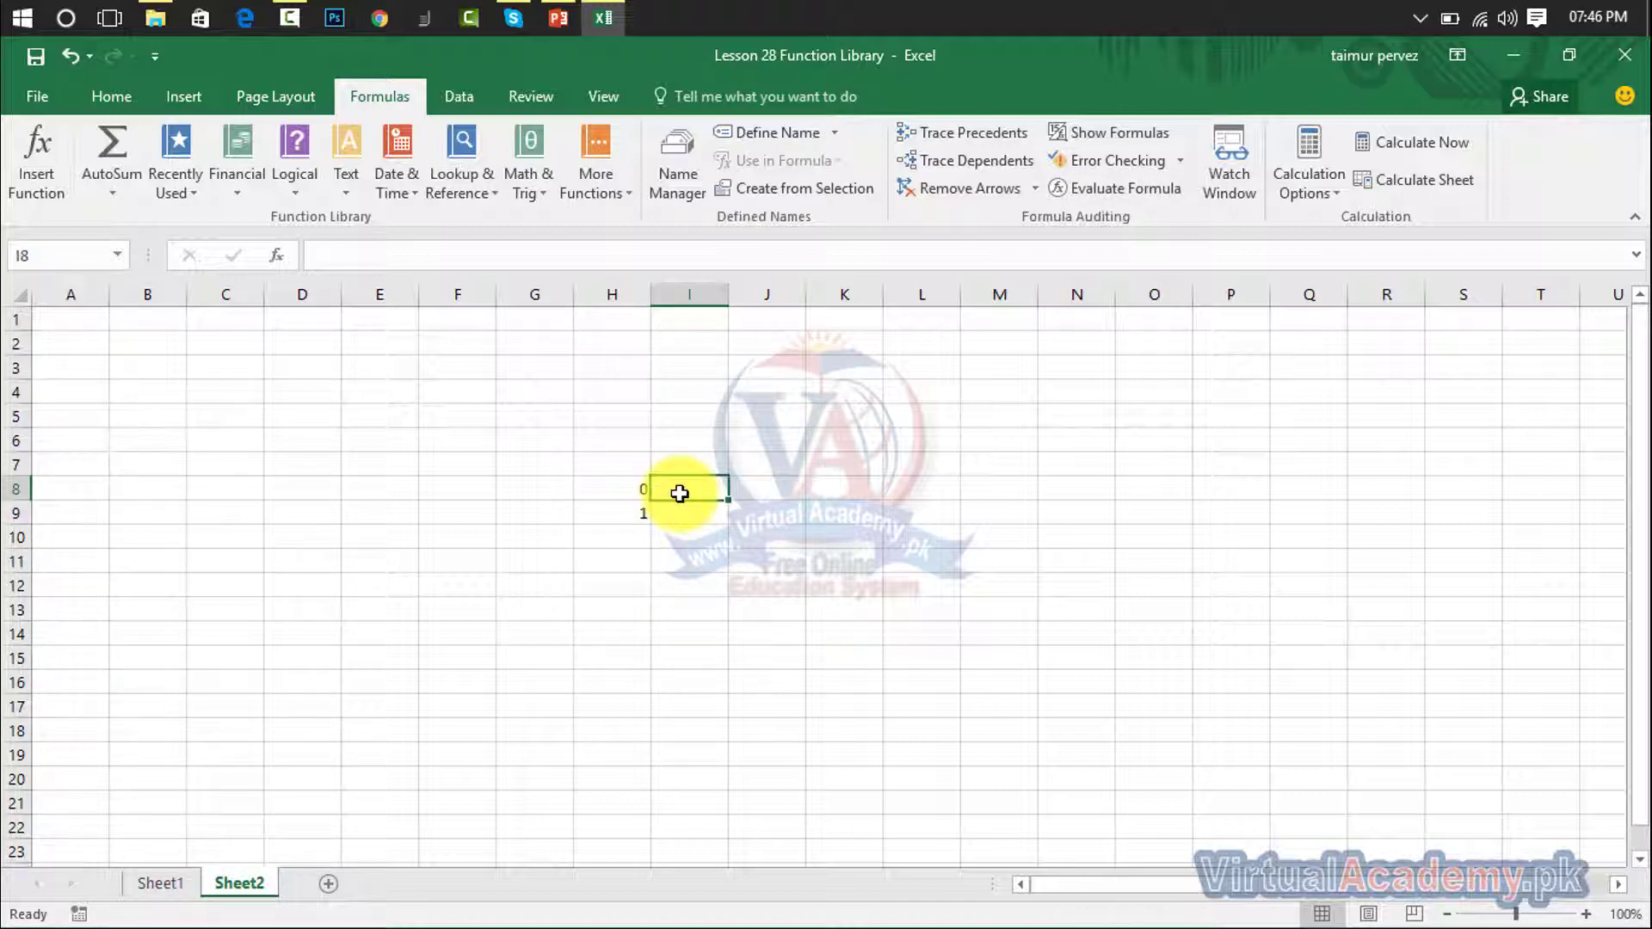
{"action": "type", "text": "off"}
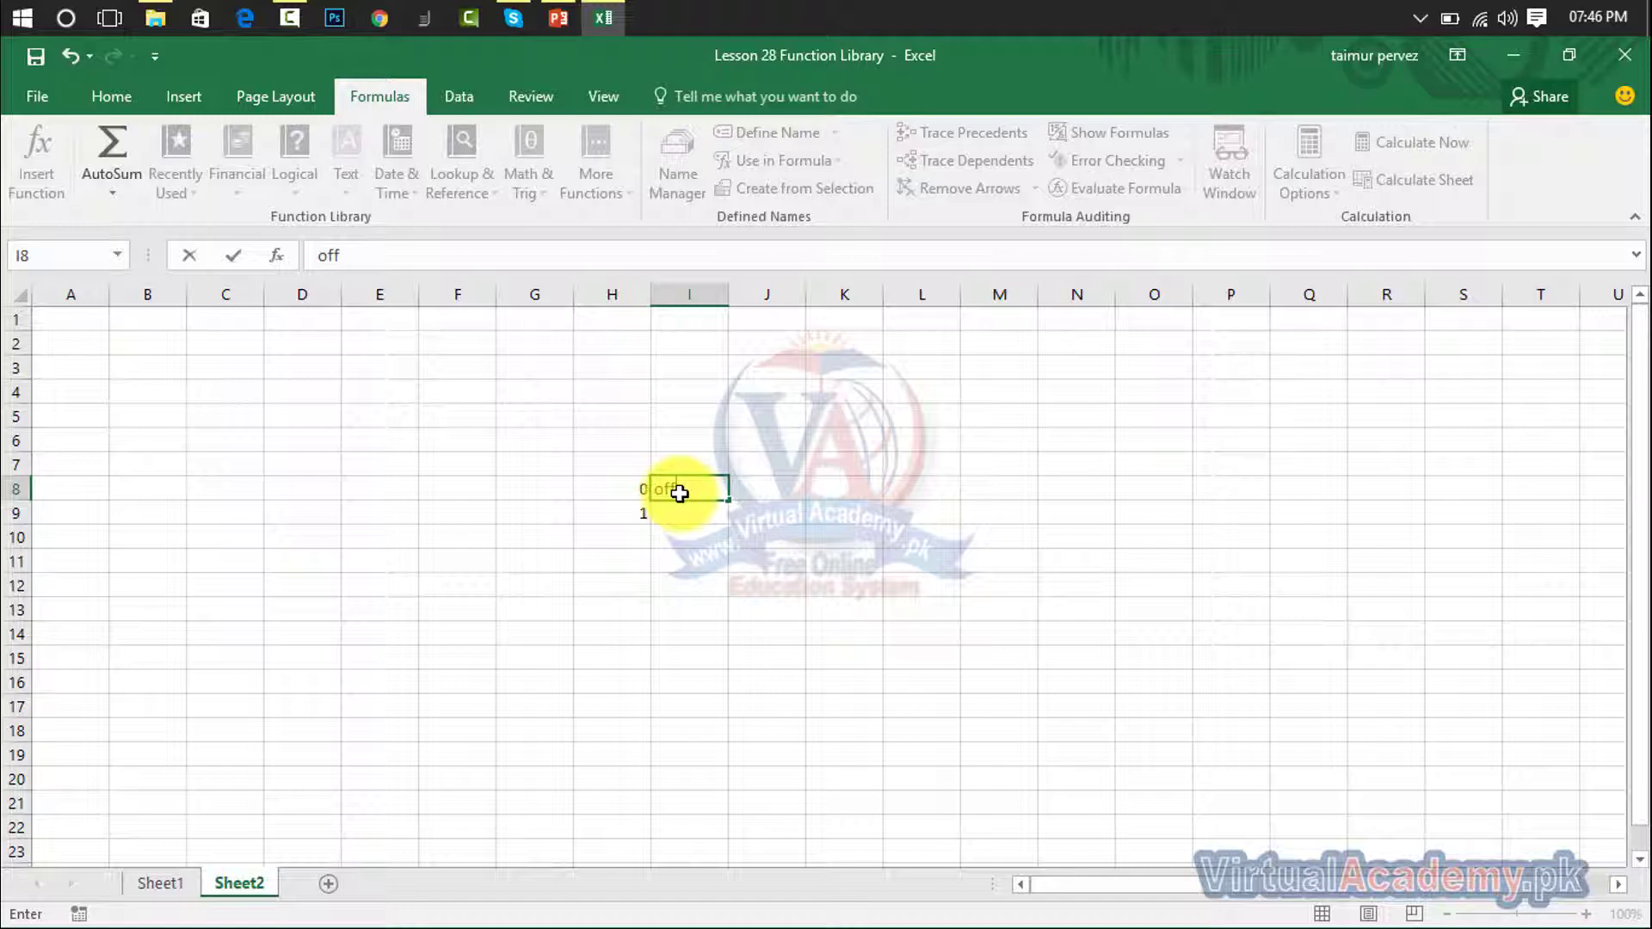
{"action": "key", "text": "Tab"}
{"action": "type", "text": "fal"}
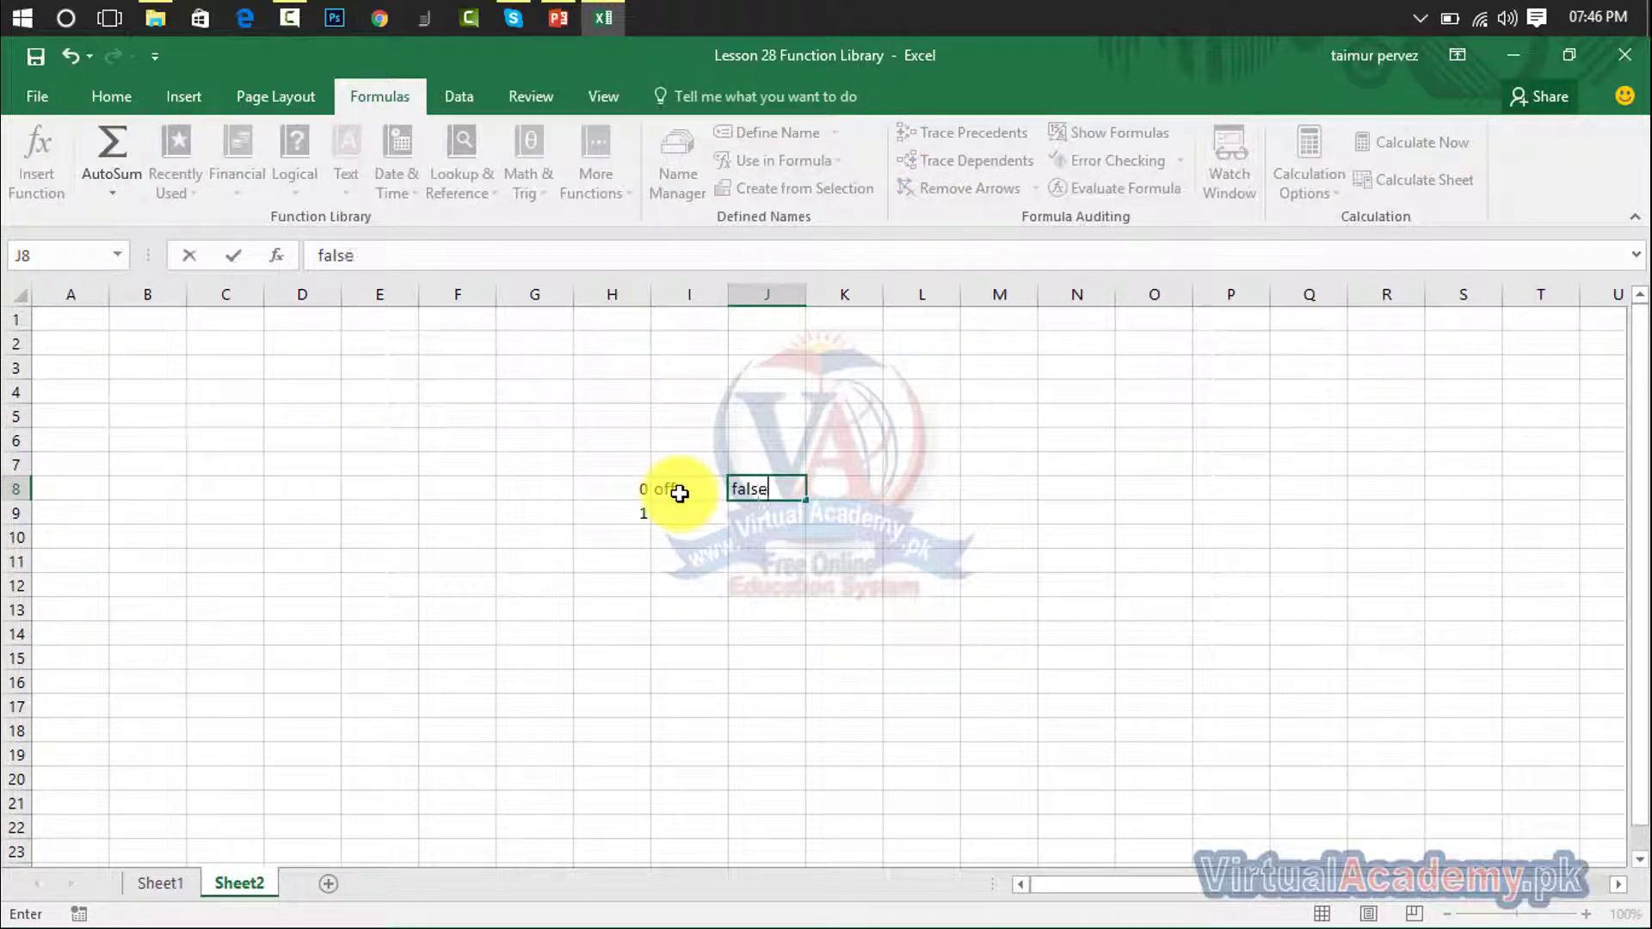
{"action": "key", "text": "Return"}
Fill row 9 of the key with on in I9 and true in J9
{"action": "key", "text": "Left"}
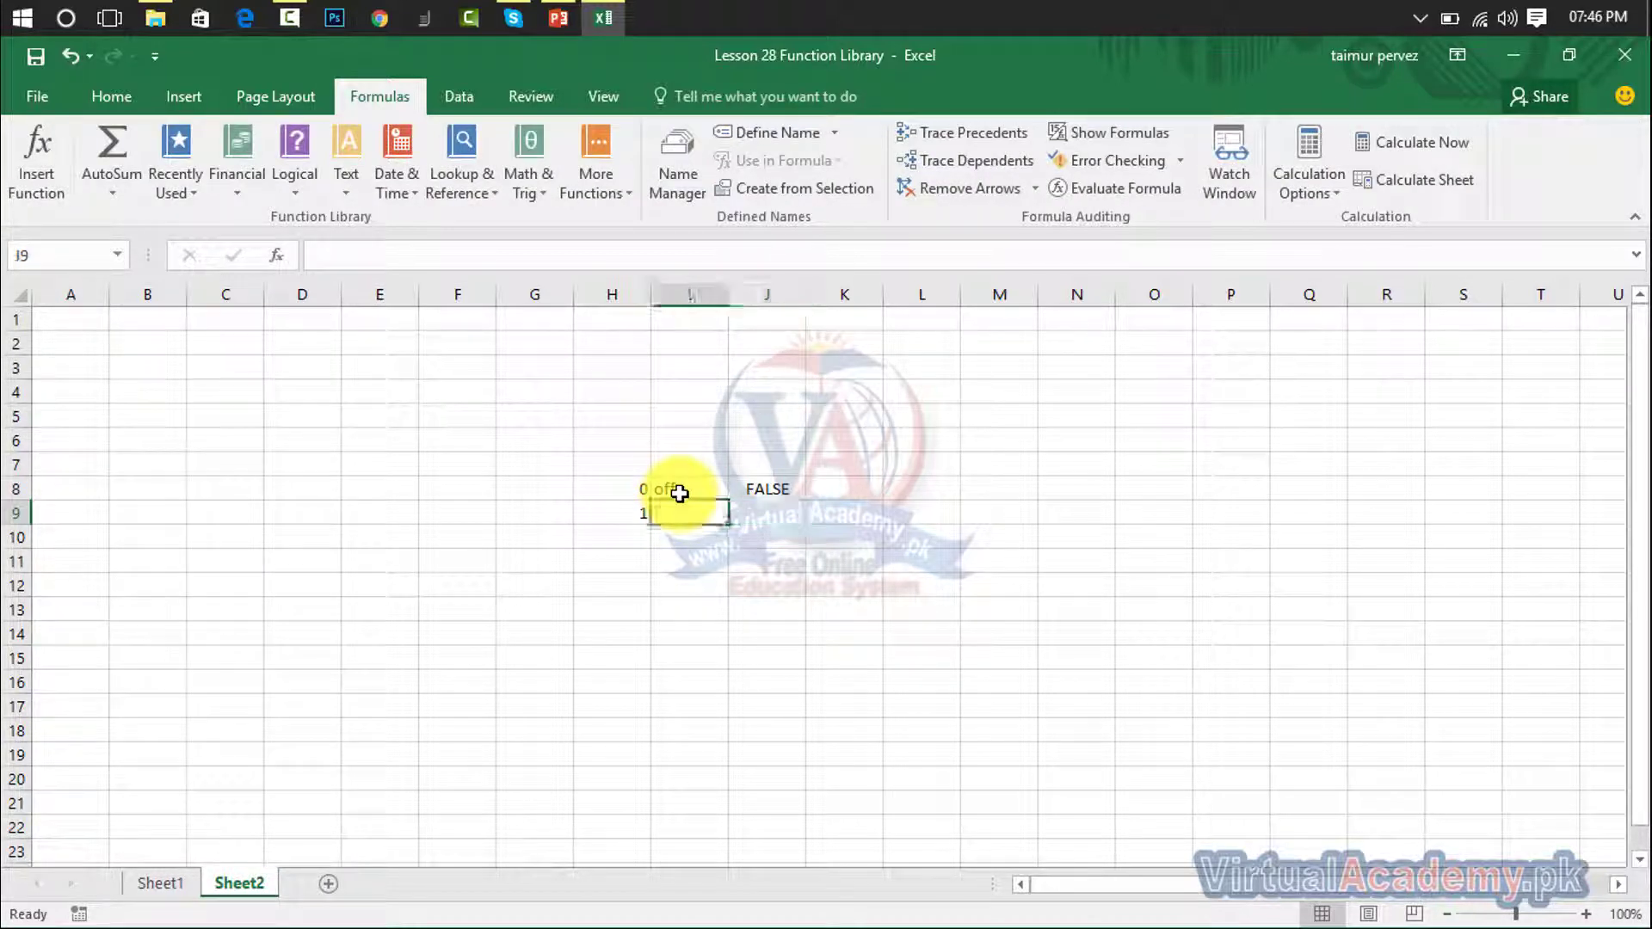
{"action": "key", "text": "Left"}
{"action": "key", "text": "Right"}
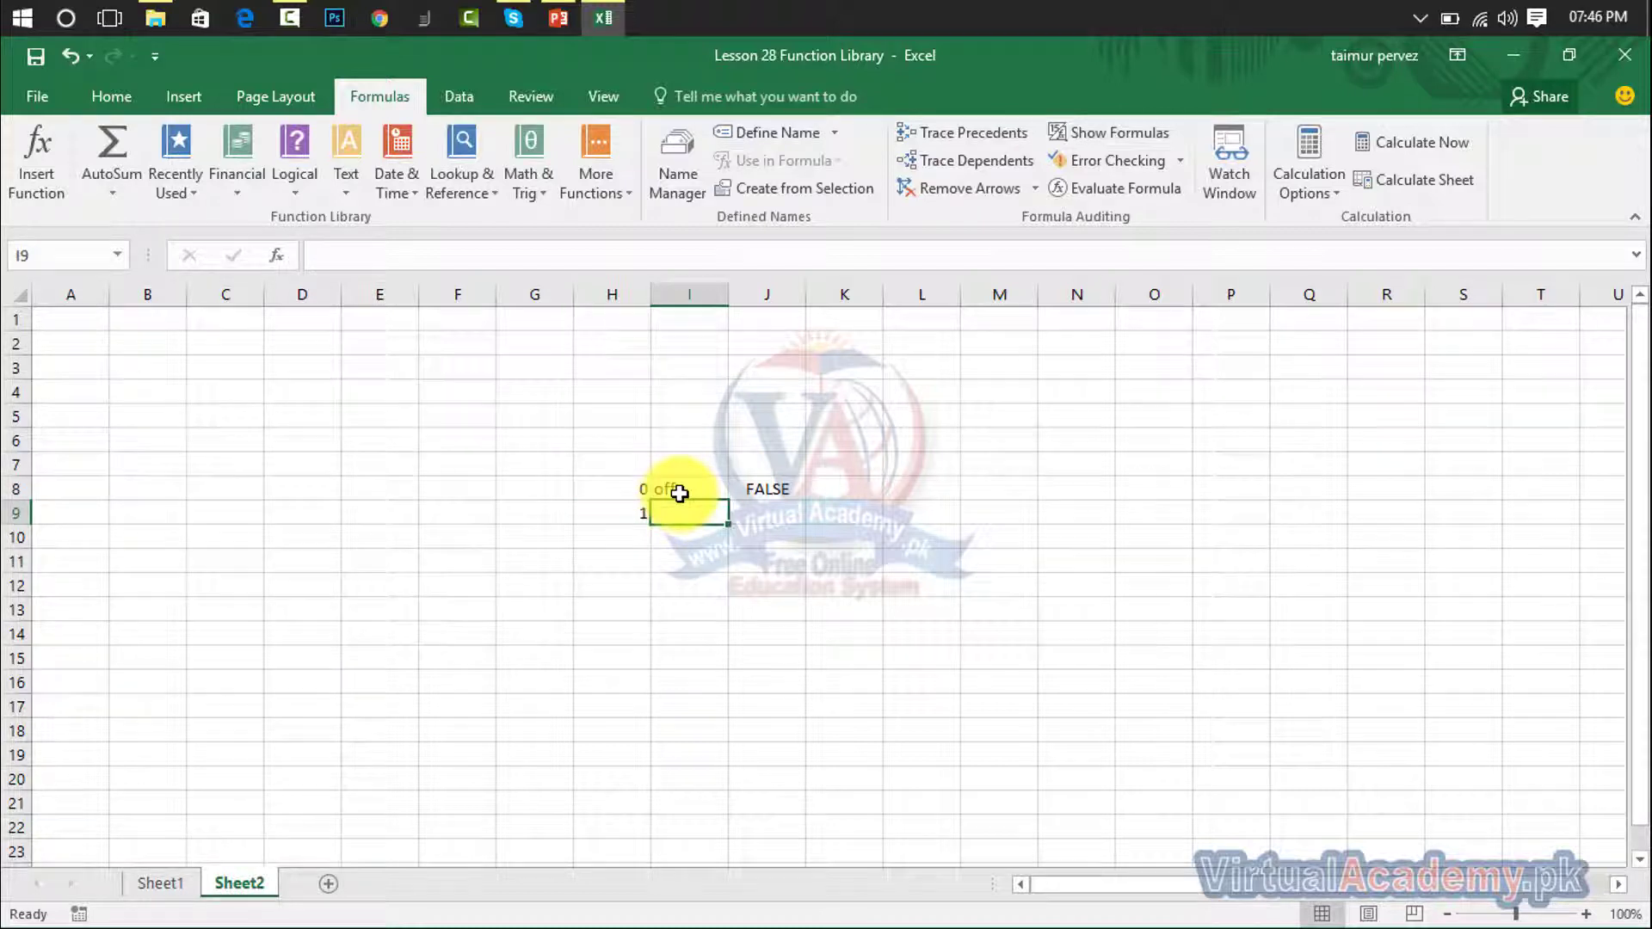
{"action": "type", "text": "on"}
{"action": "key", "text": "Right"}
{"action": "type", "text": "t"}
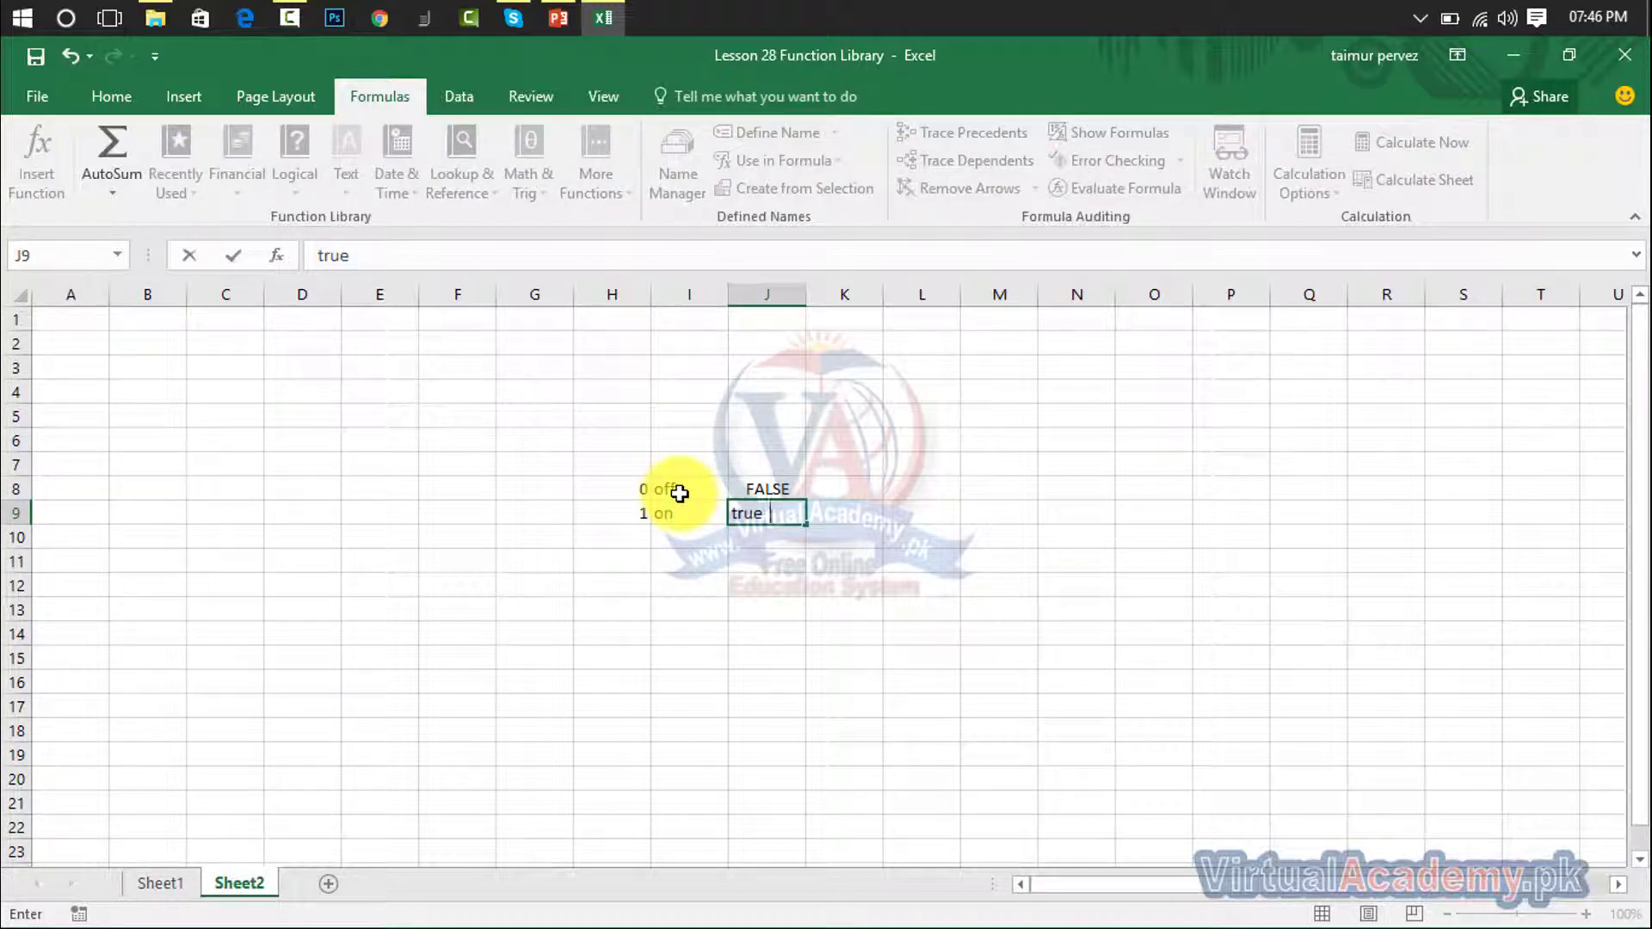
{"action": "key", "text": "Right"}
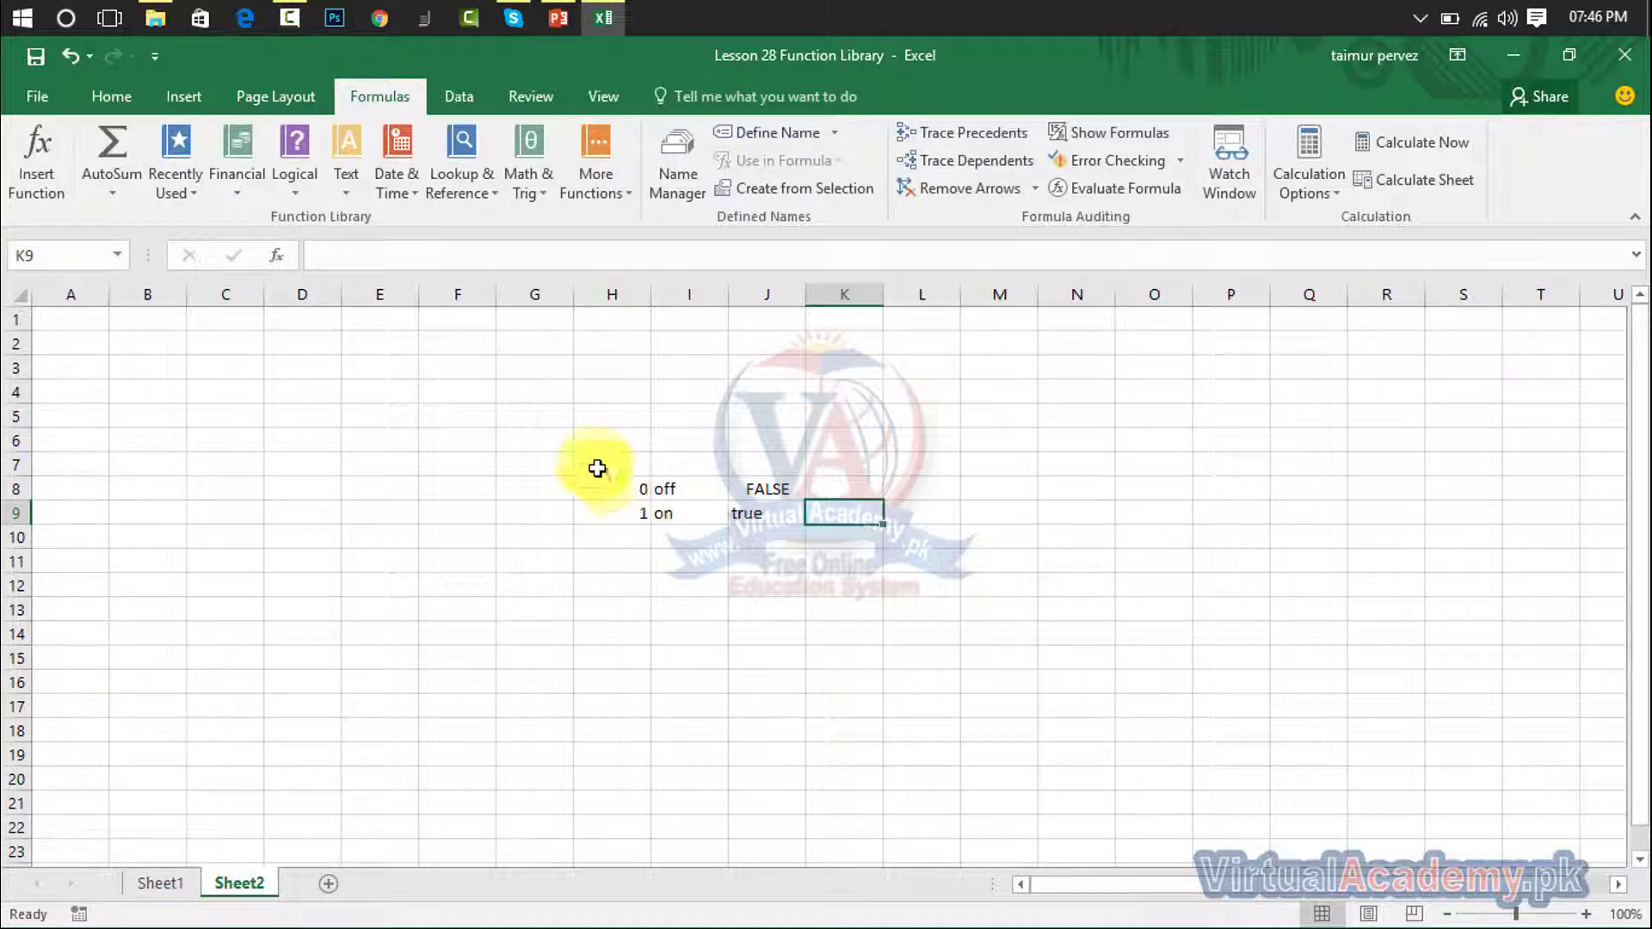
Select the filled H8:J9 key, then go to the Logical Operators sheet on Sheet1
{"action": "left_click_drag", "start_coordinate": [594, 466], "coordinate": [1012, 561]}
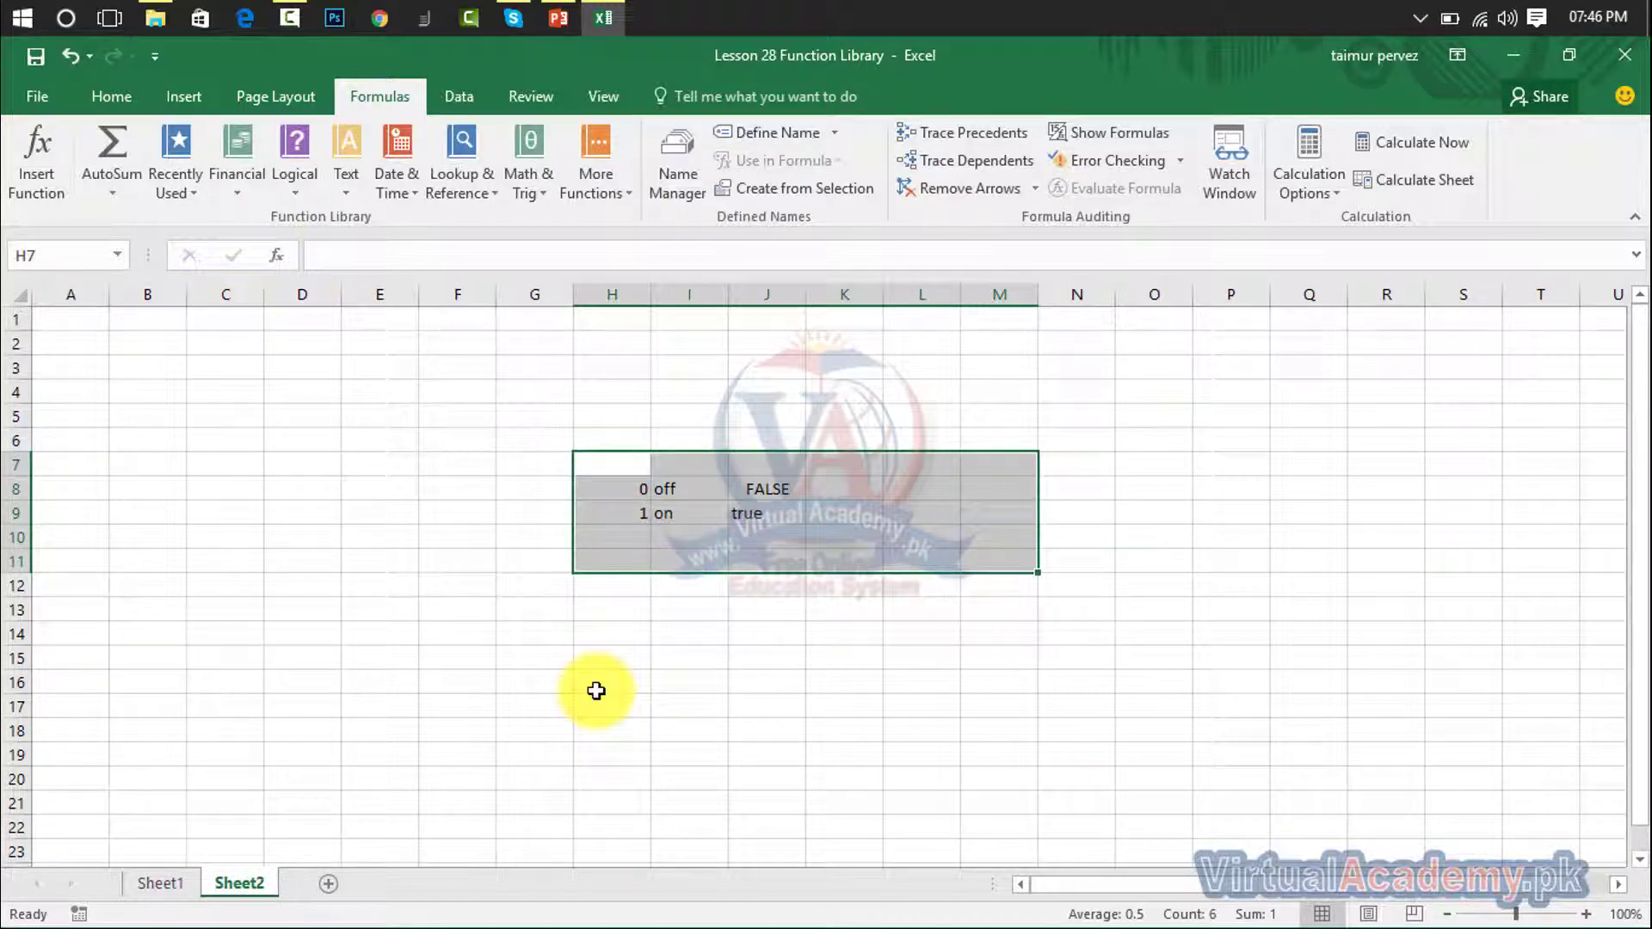
{"action": "left_click", "coordinate": [663, 513]}
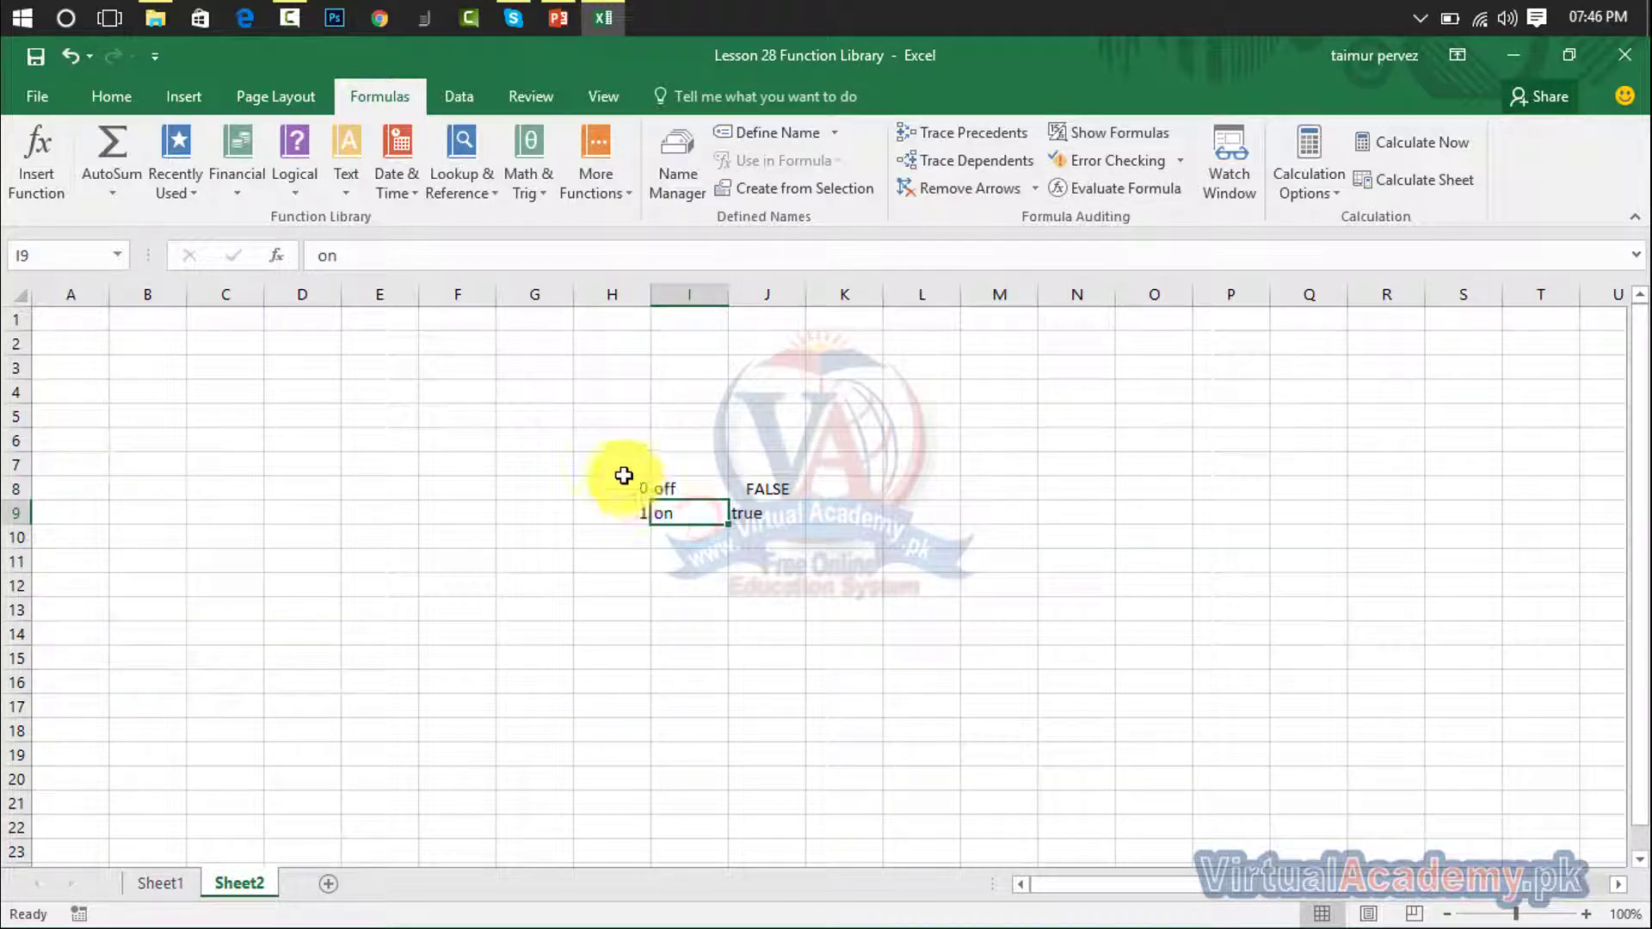
{"action": "left_click_drag", "start_coordinate": [622, 474], "coordinate": [780, 517]}
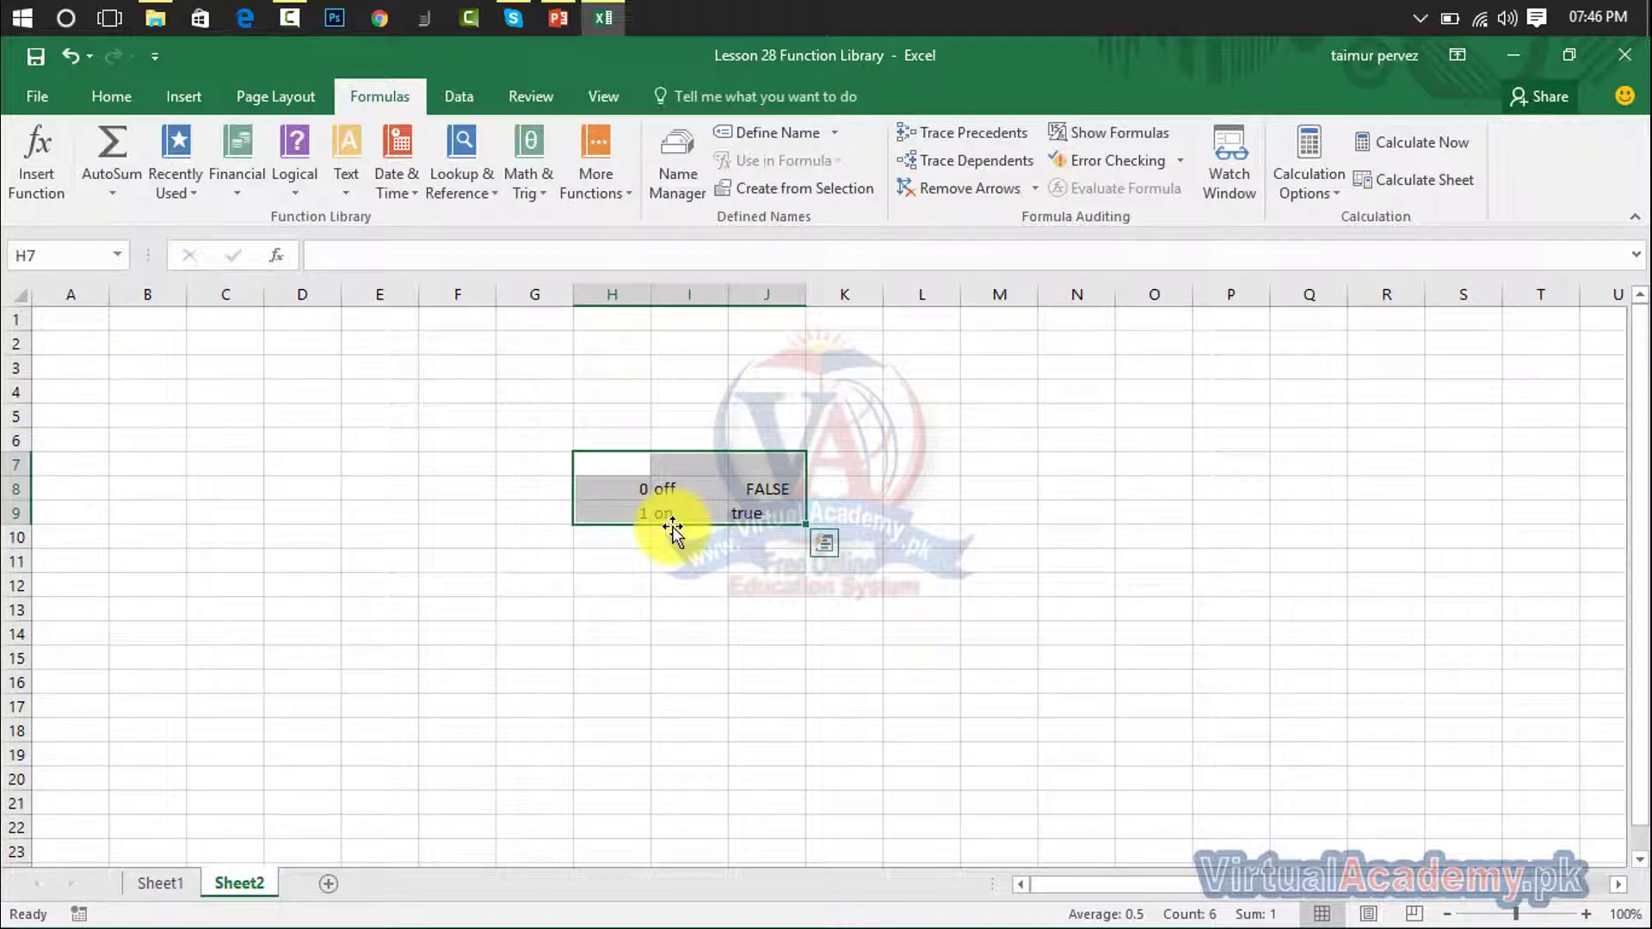
{"action": "left_click", "coordinate": [617, 487]}
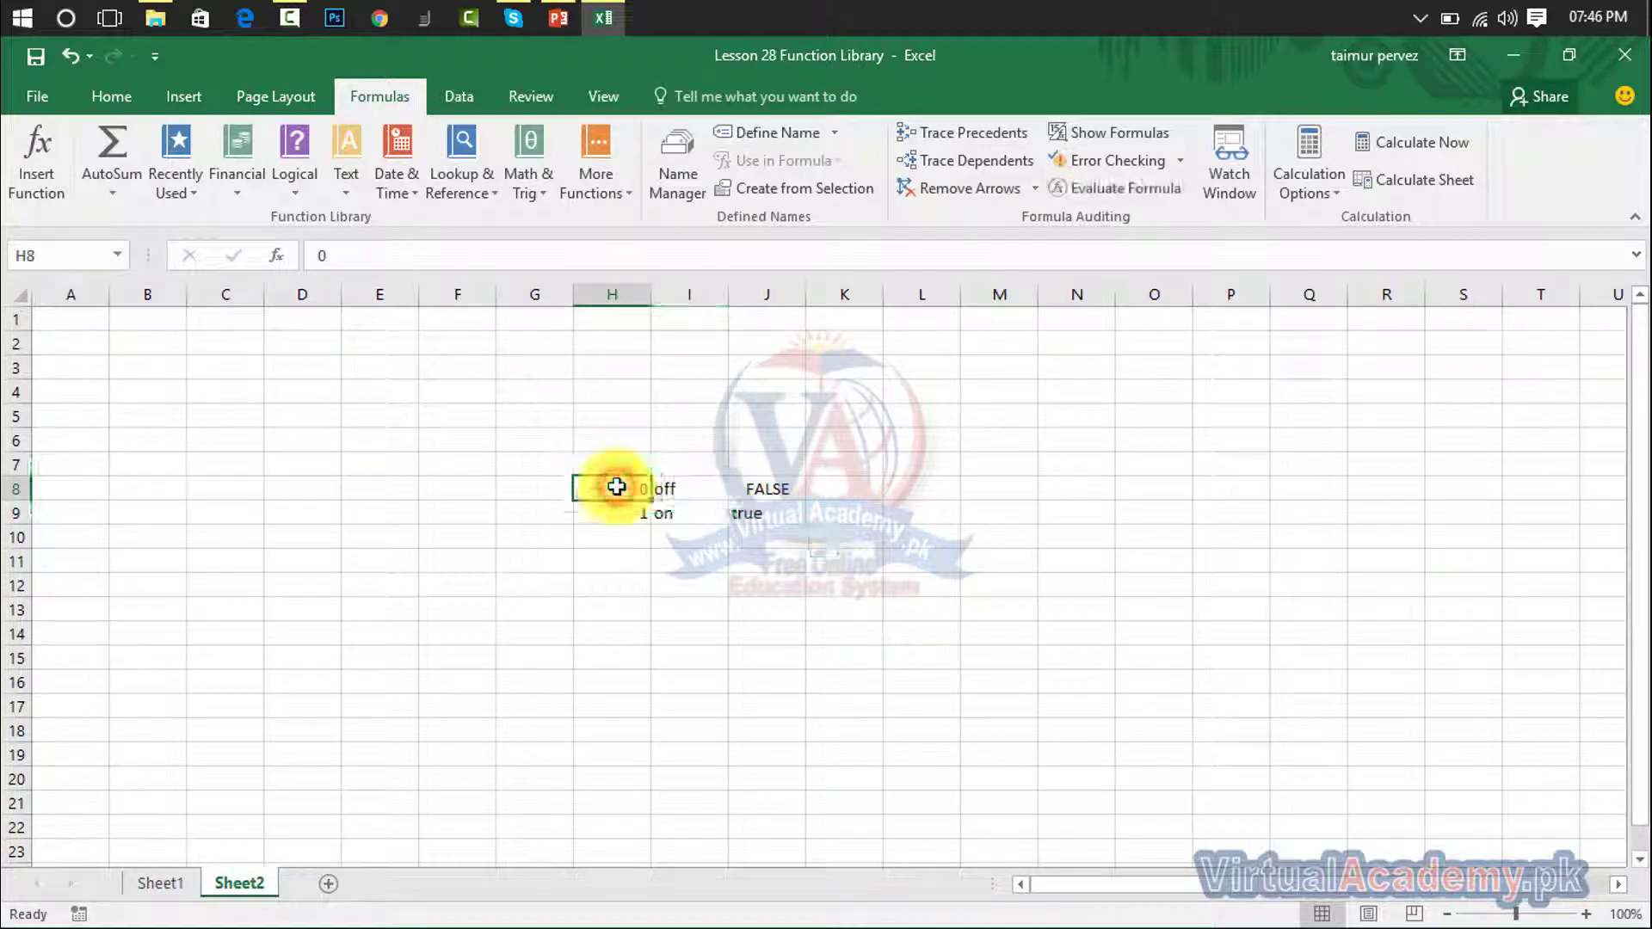
{"action": "left_click_drag", "start_coordinate": [673, 487], "coordinate": [766, 515]}
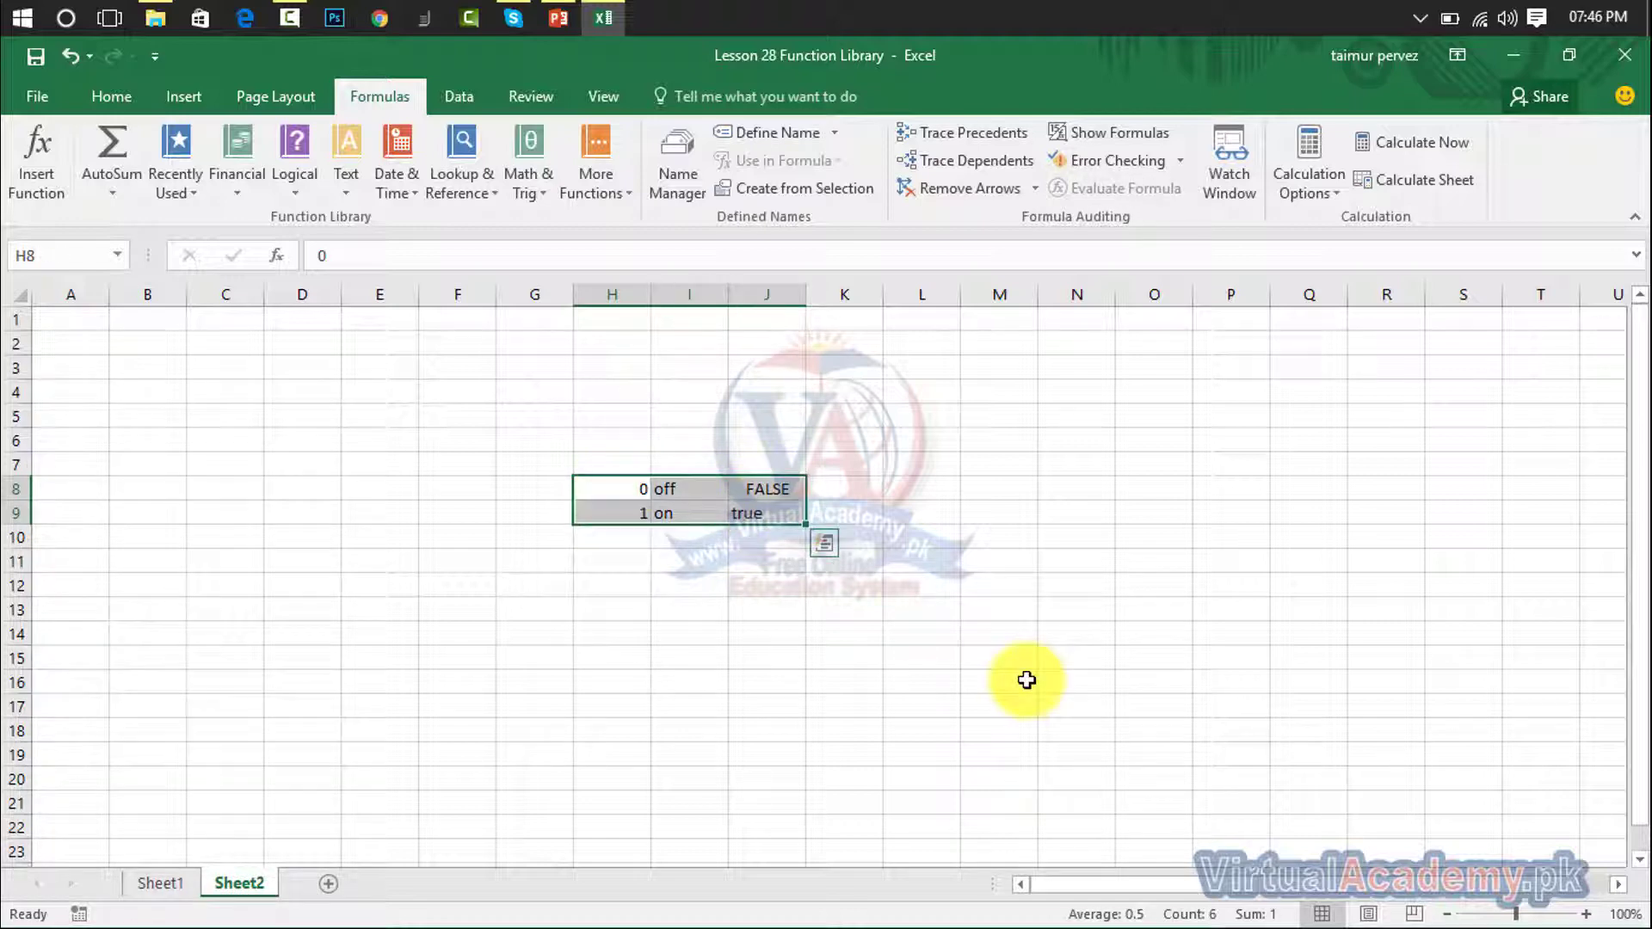
{"action": "left_click", "coordinate": [160, 884]}
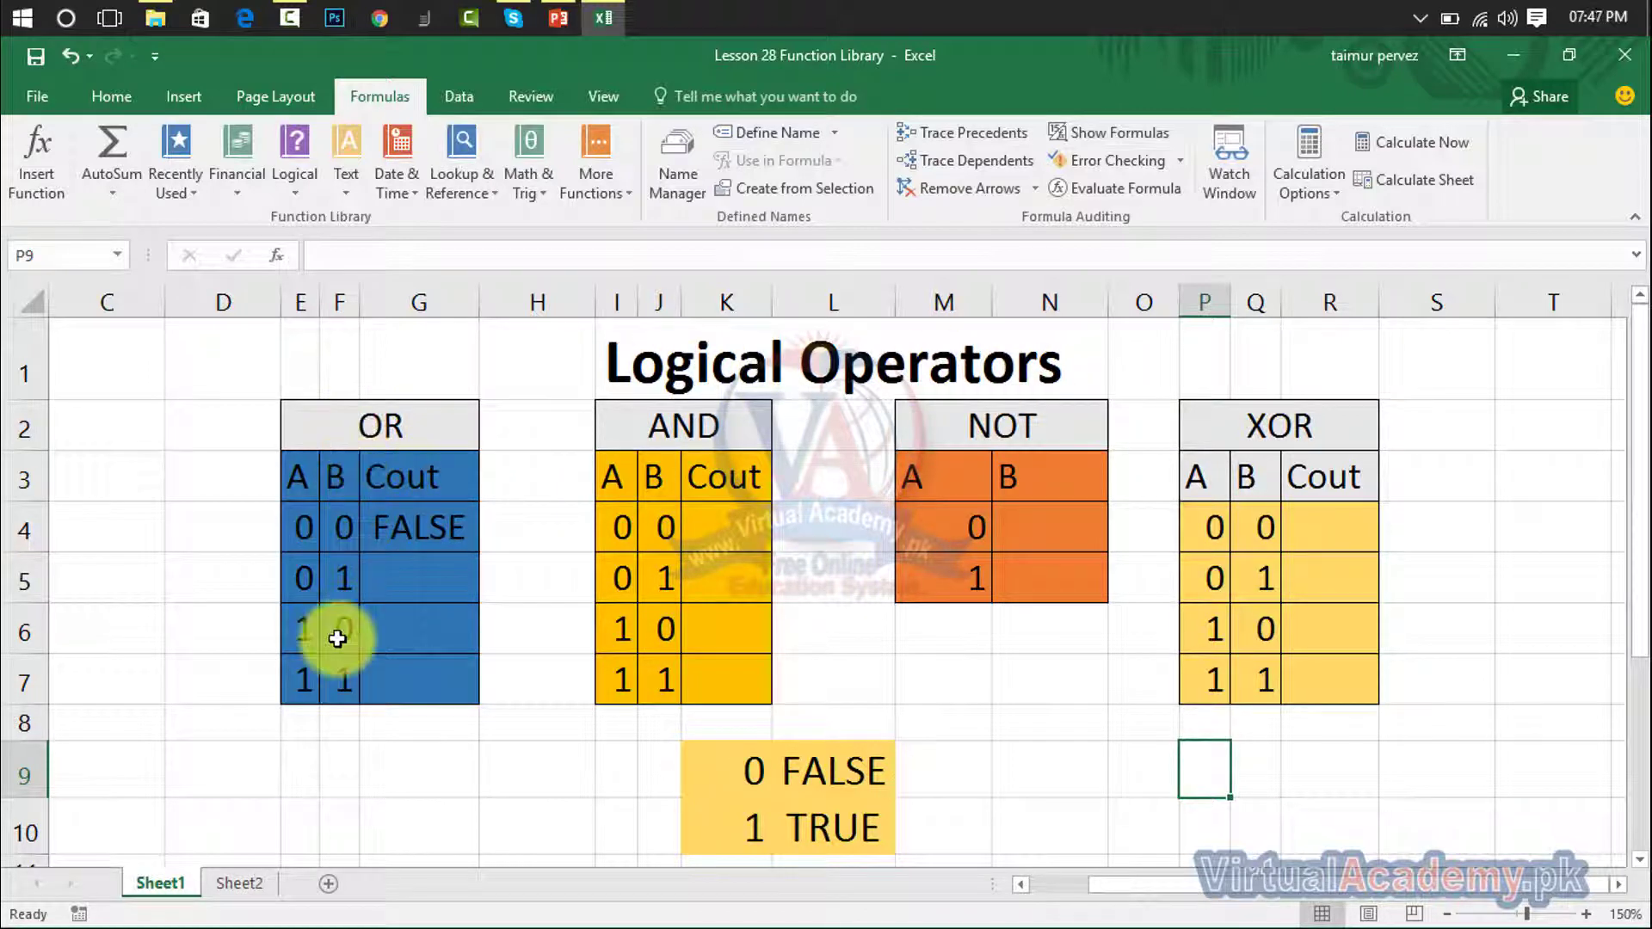
Review the OR table's A, B and Cout columns starting at E3
{"action": "left_click", "coordinate": [295, 479]}
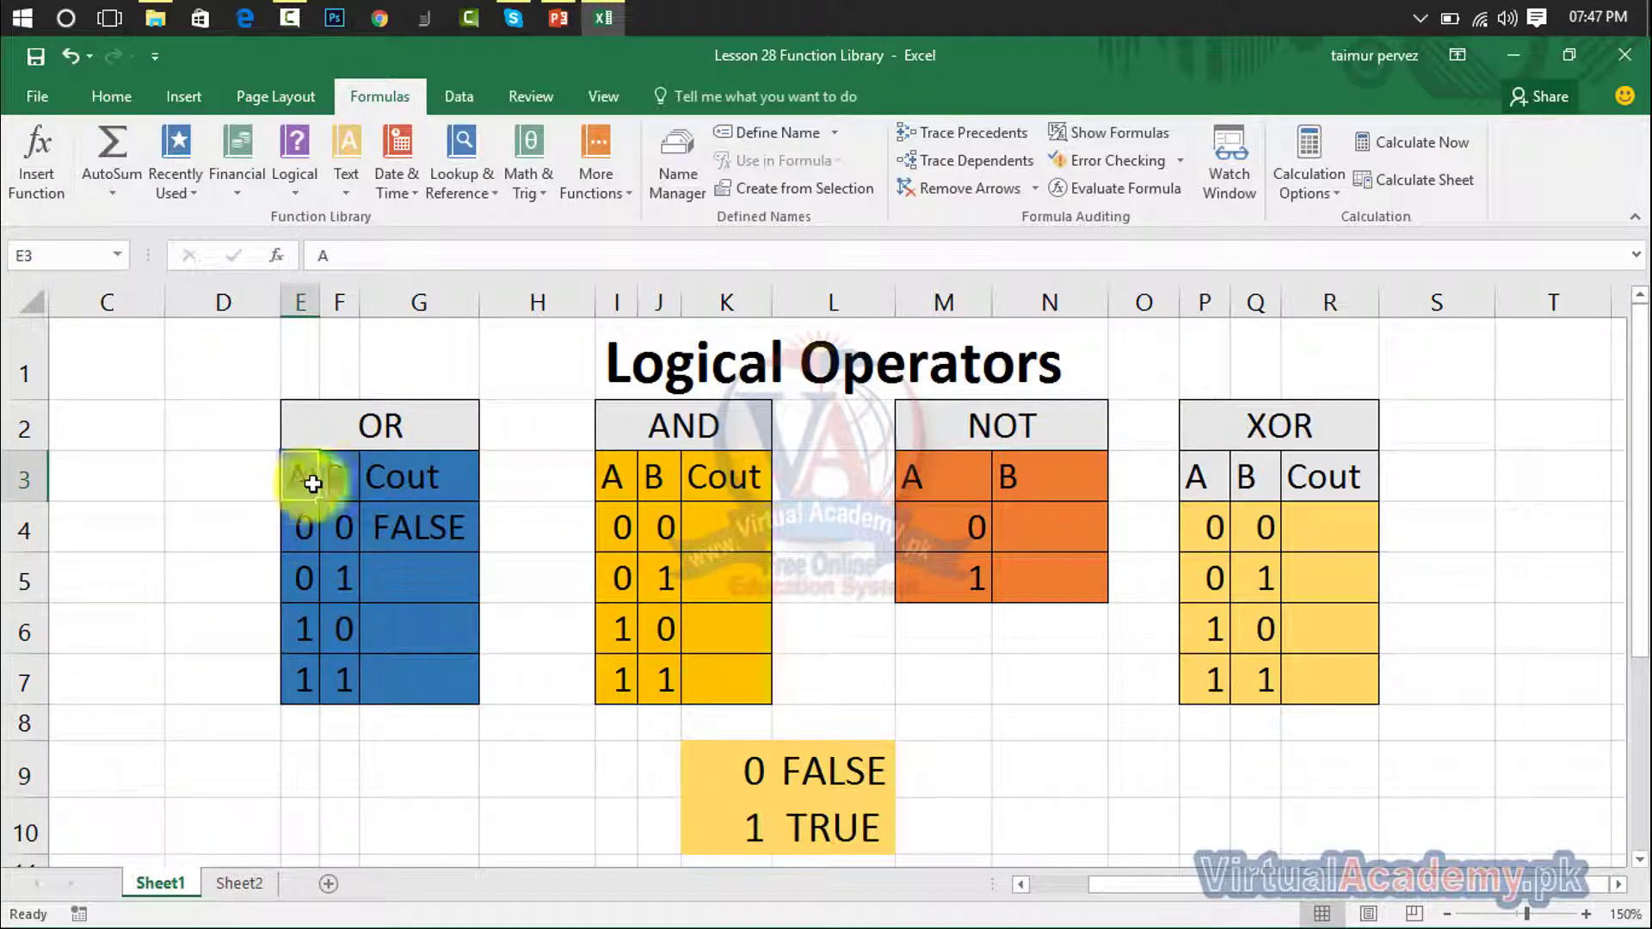
{"action": "left_click", "coordinate": [330, 483]}
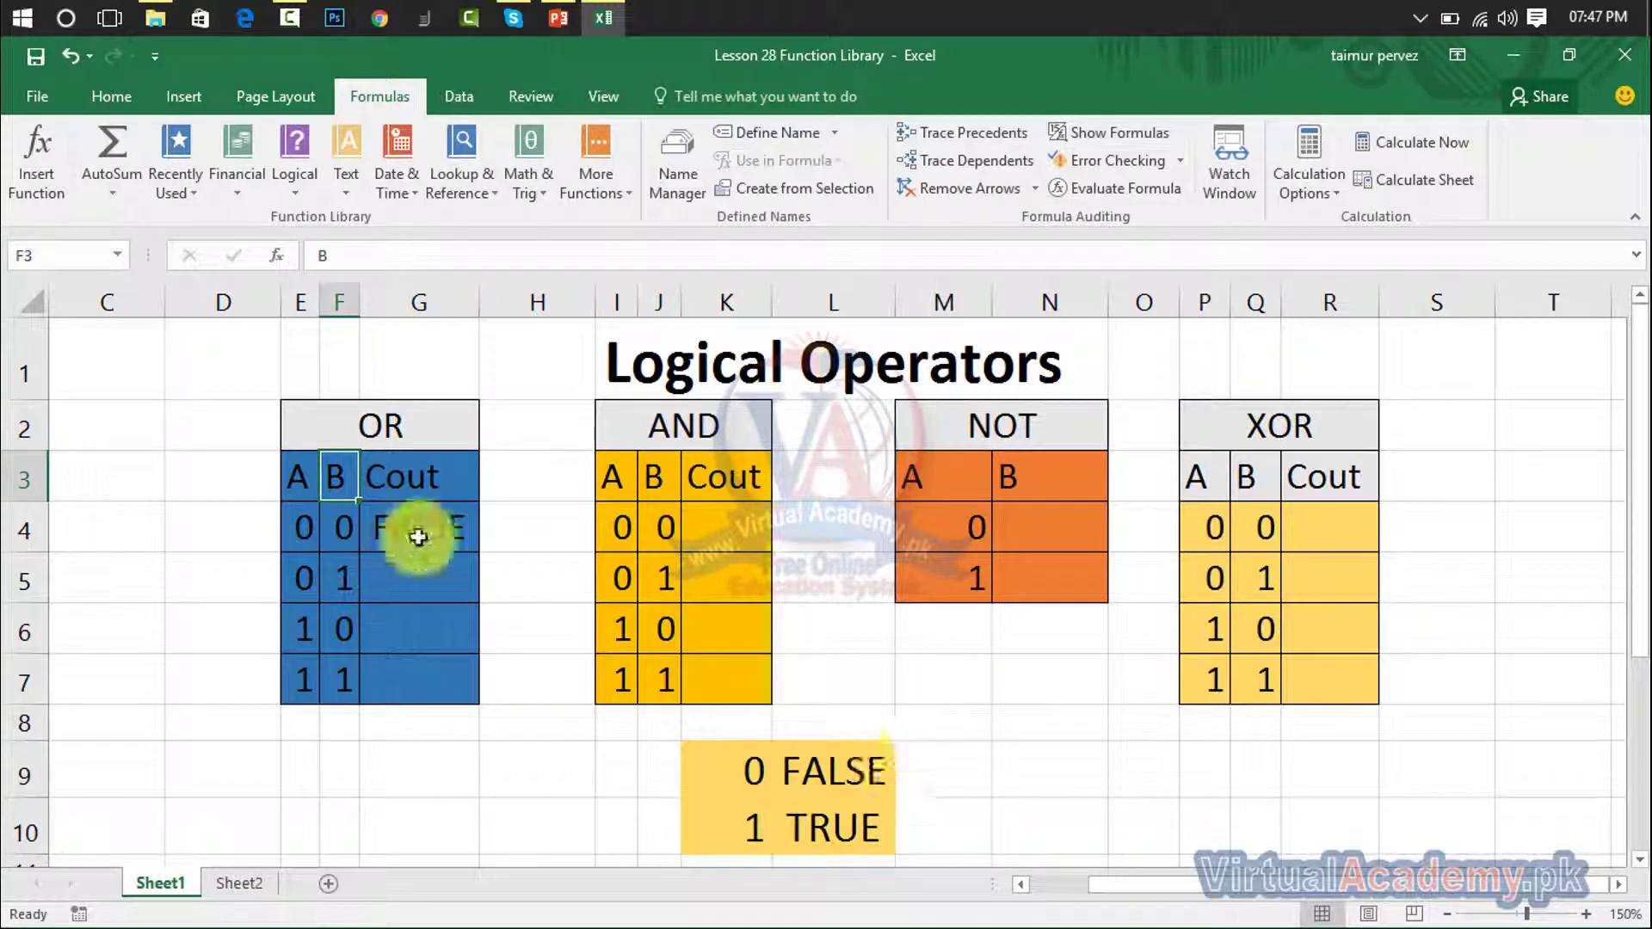
{"action": "left_click", "coordinate": [298, 478]}
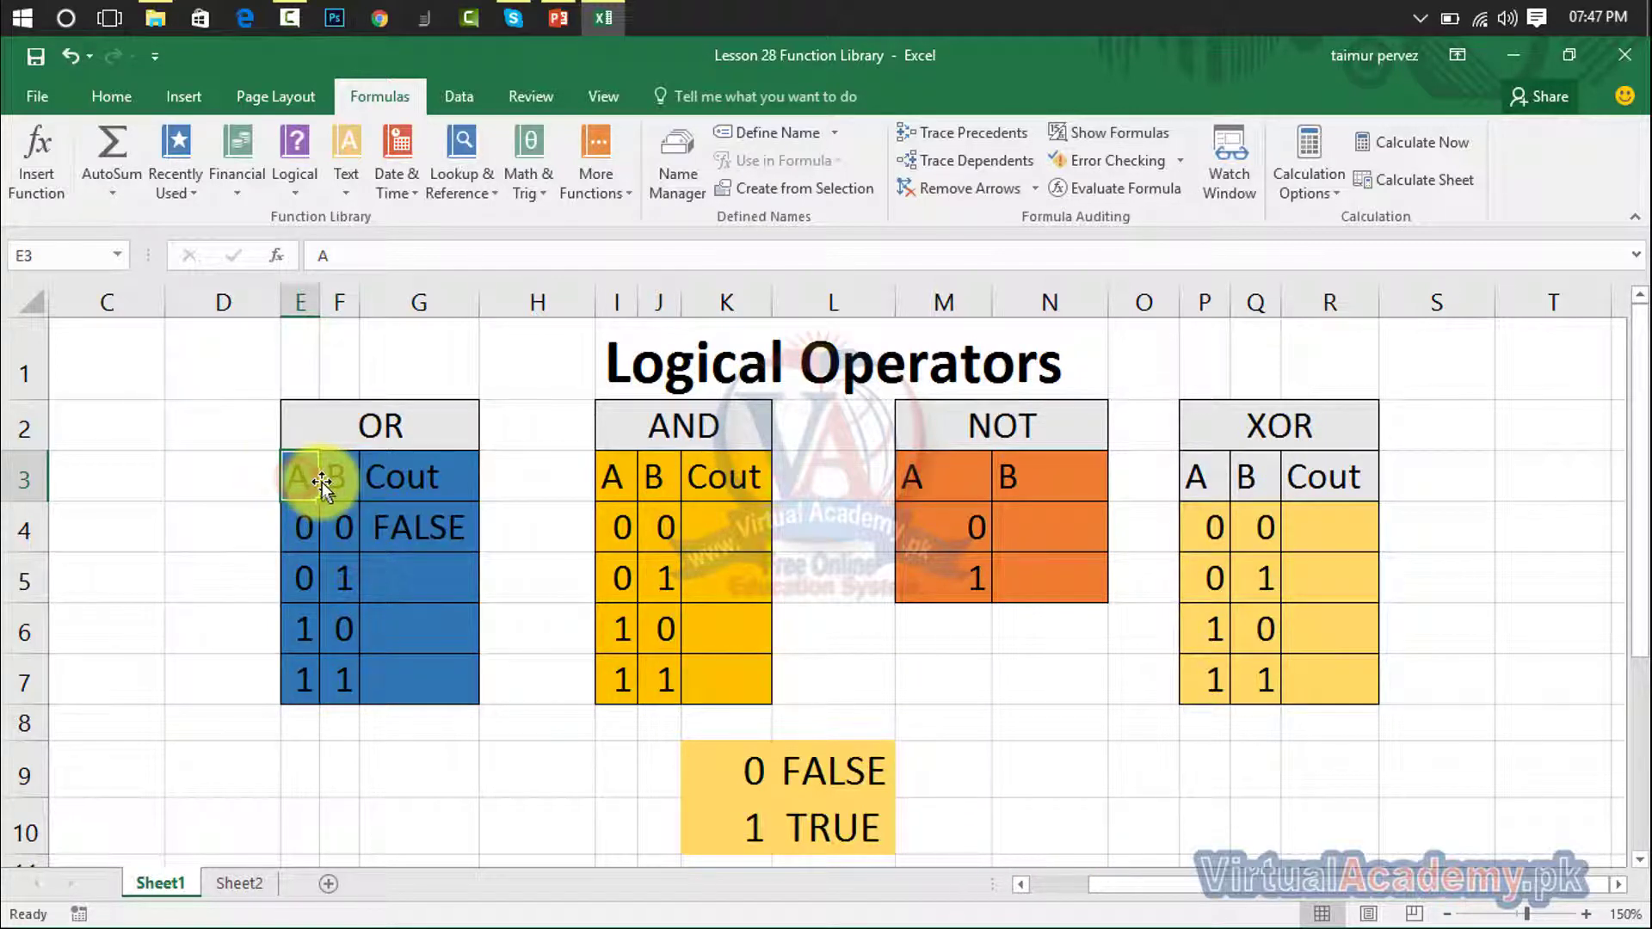
{"action": "left_click", "coordinate": [389, 516]}
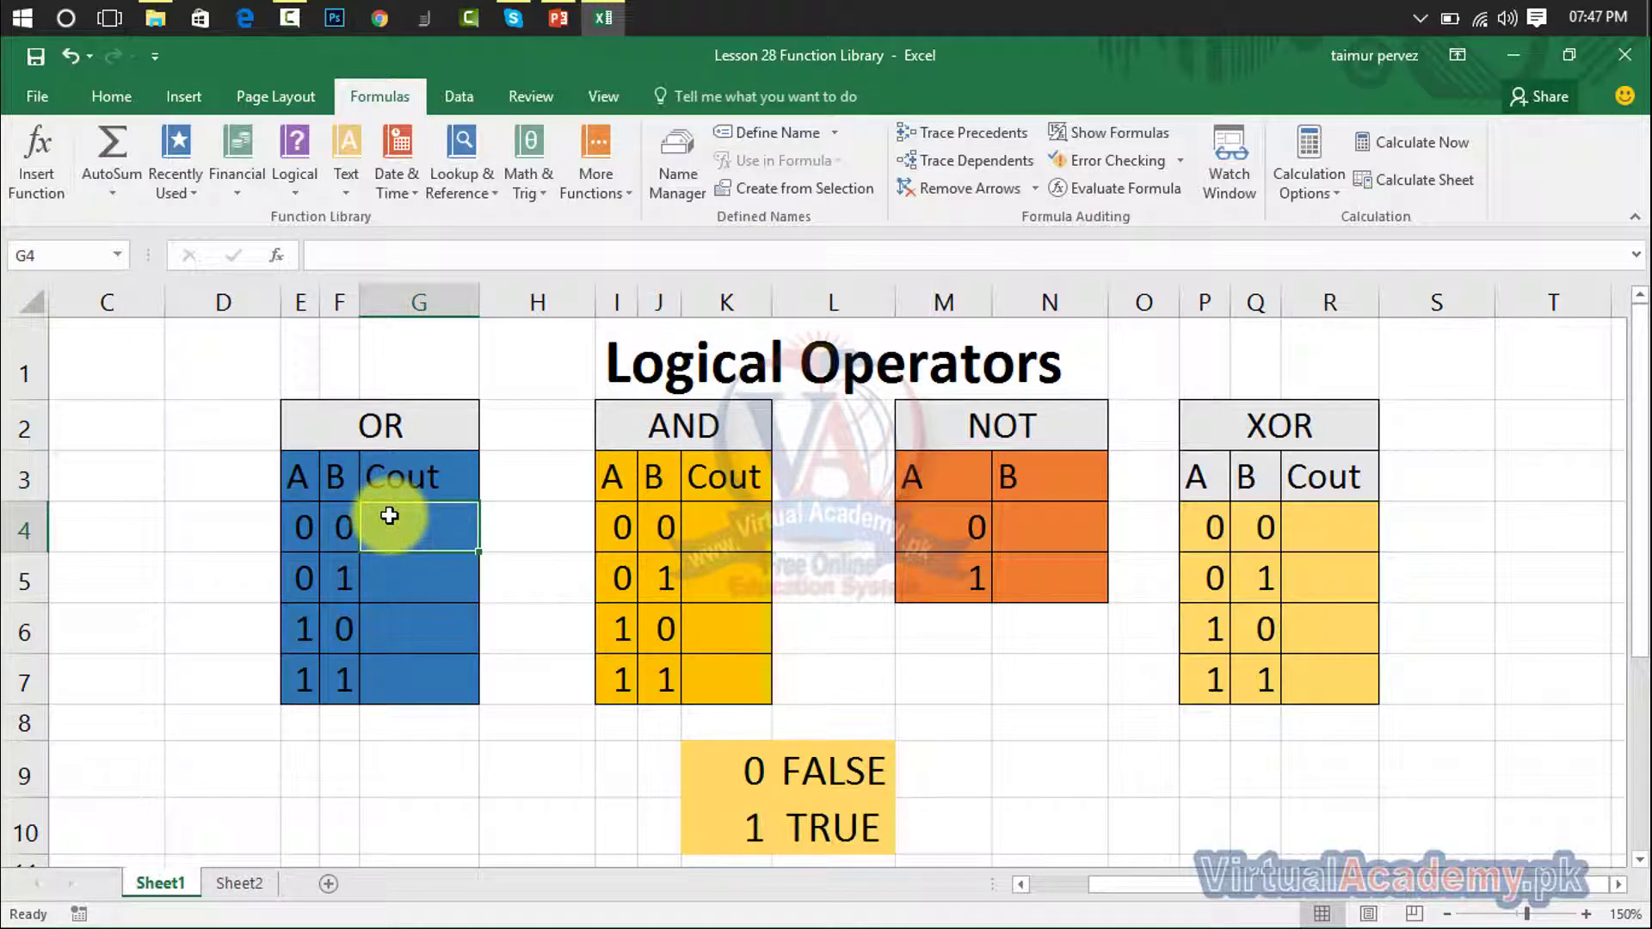
{"action": "left_click", "coordinate": [299, 475]}
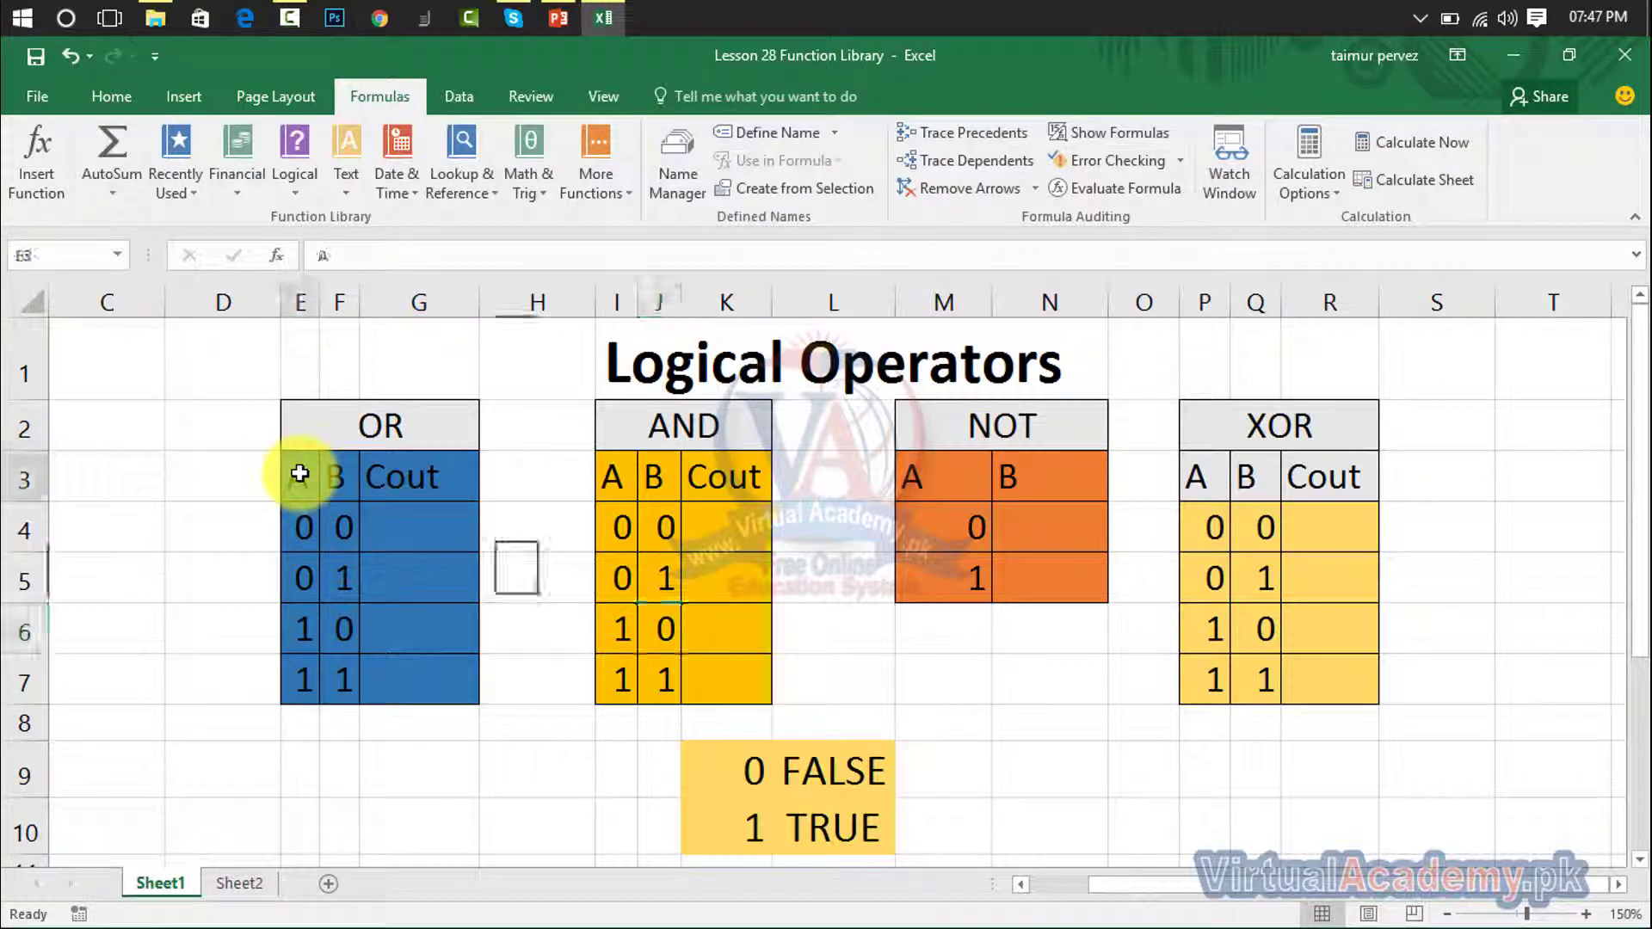
{"action": "left_click", "coordinate": [332, 479]}
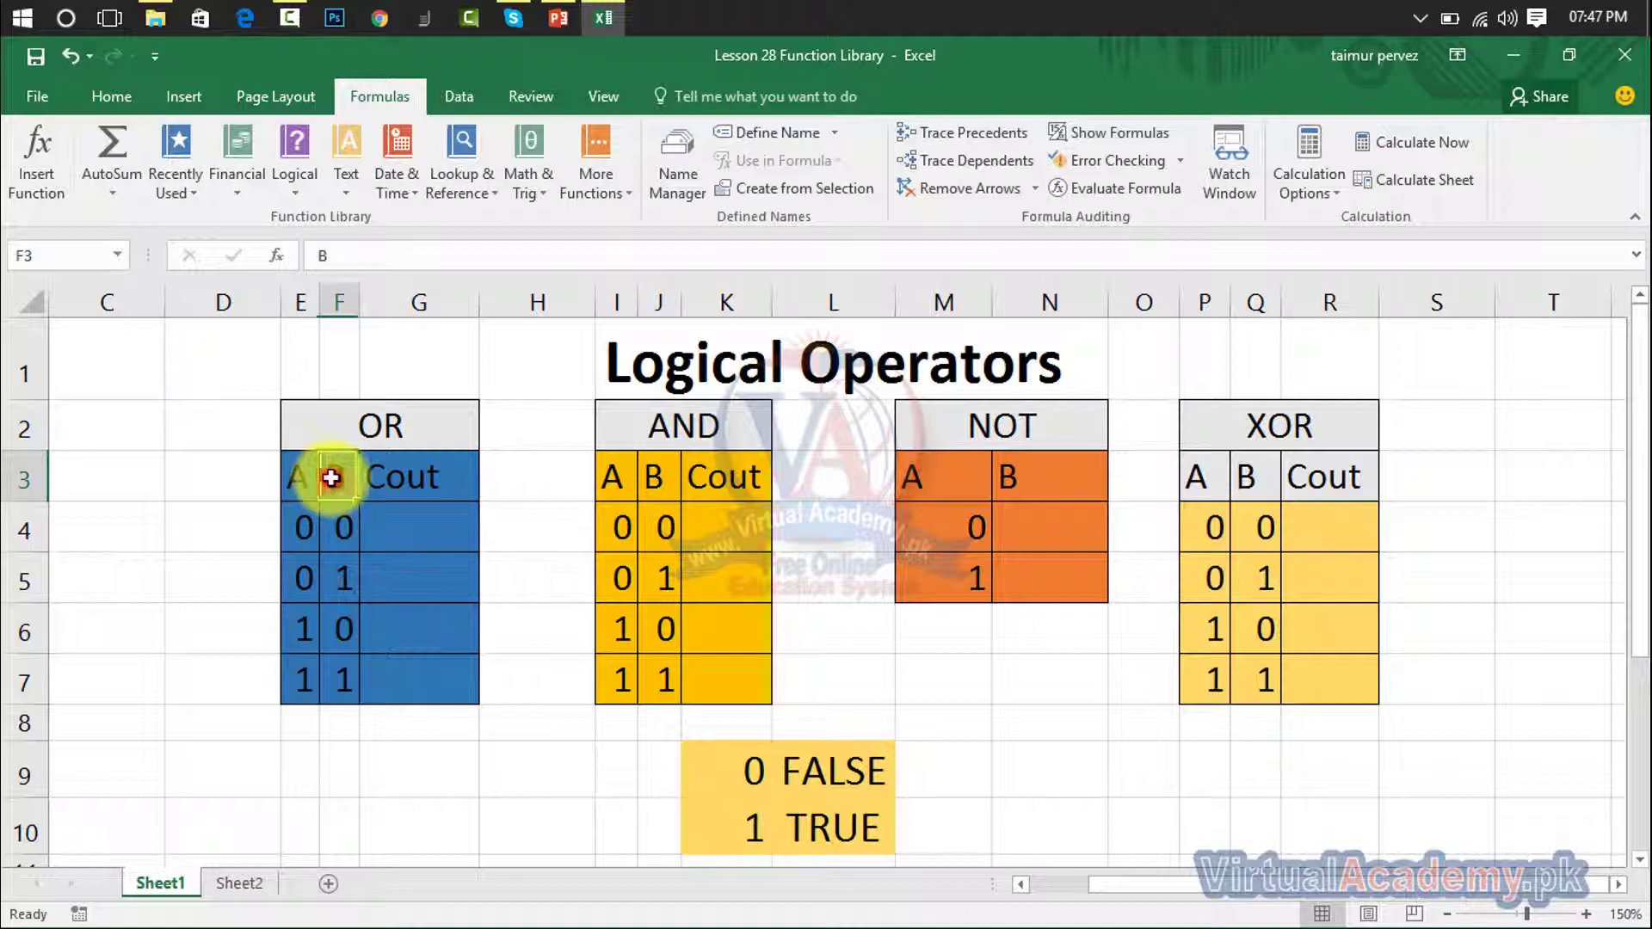
{"action": "left_click", "coordinate": [395, 475]}
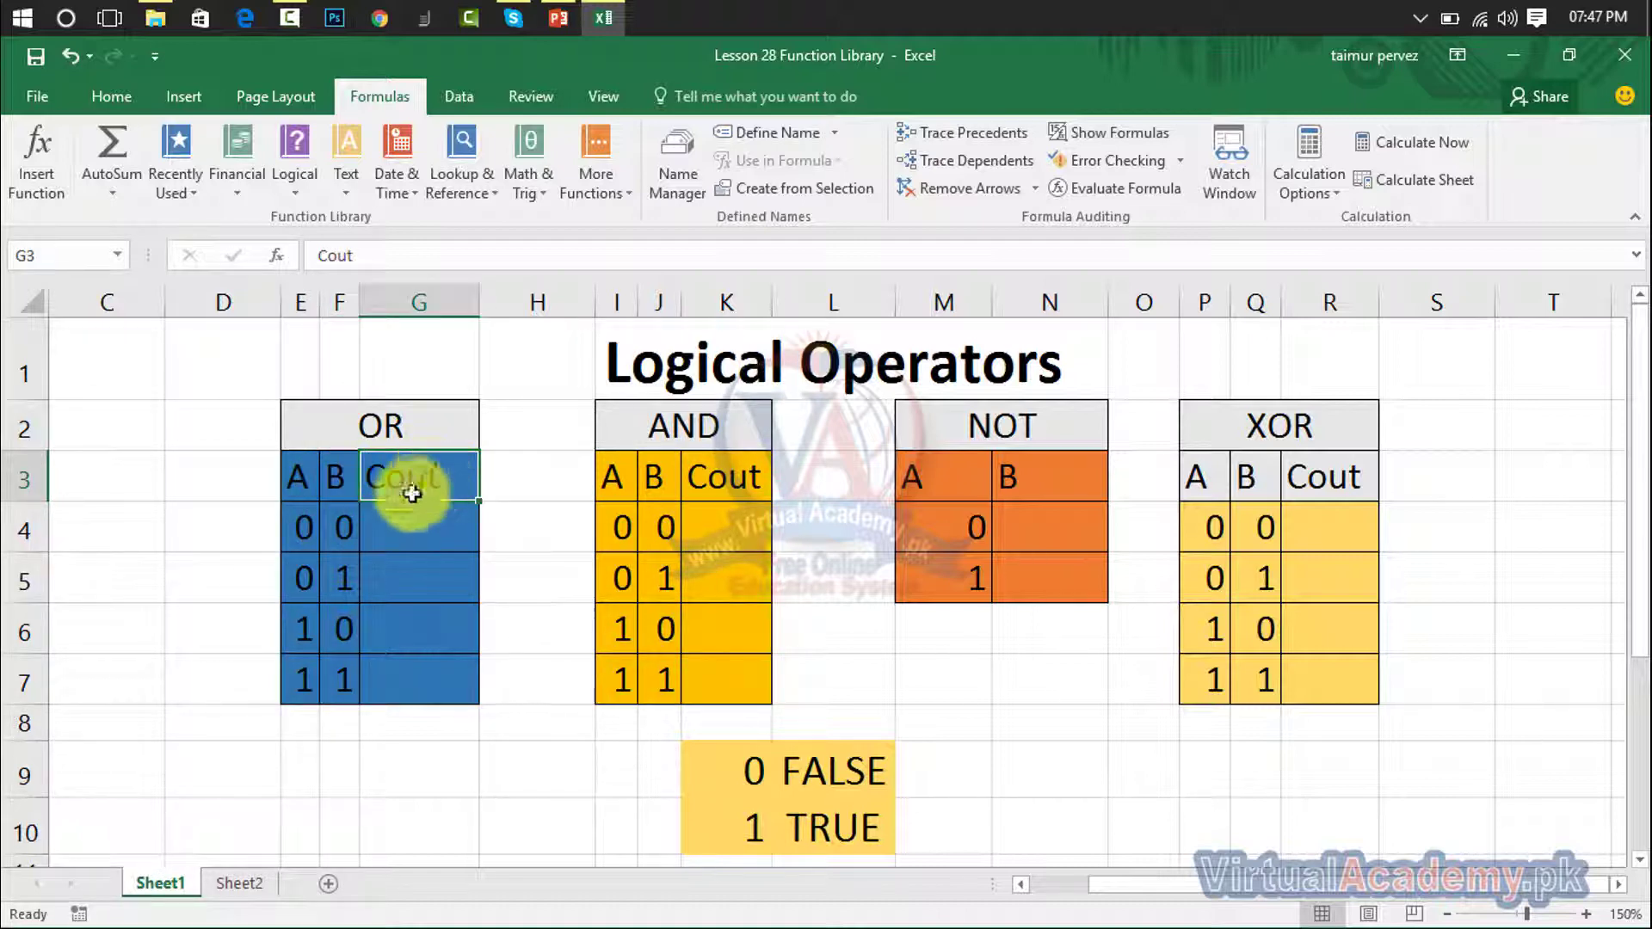
Step through the OR inputs E4:E7 and F4:F7, ending on output G4
{"action": "left_click", "coordinate": [310, 527]}
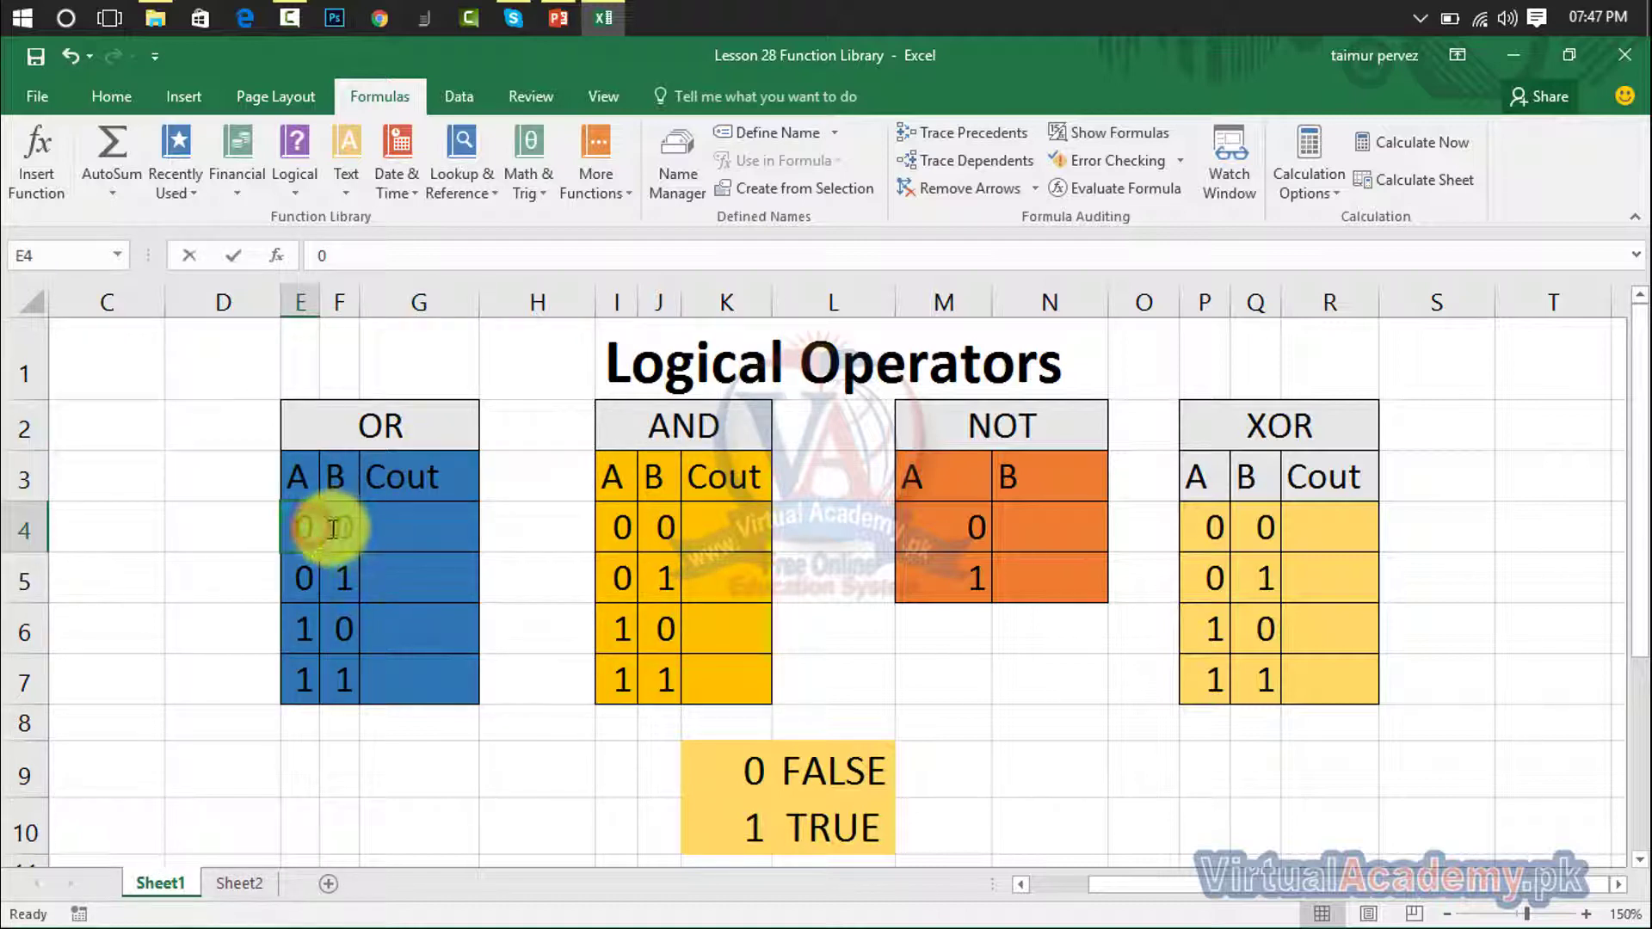
{"action": "left_click", "coordinate": [305, 577]}
{"action": "left_click", "coordinate": [295, 628]}
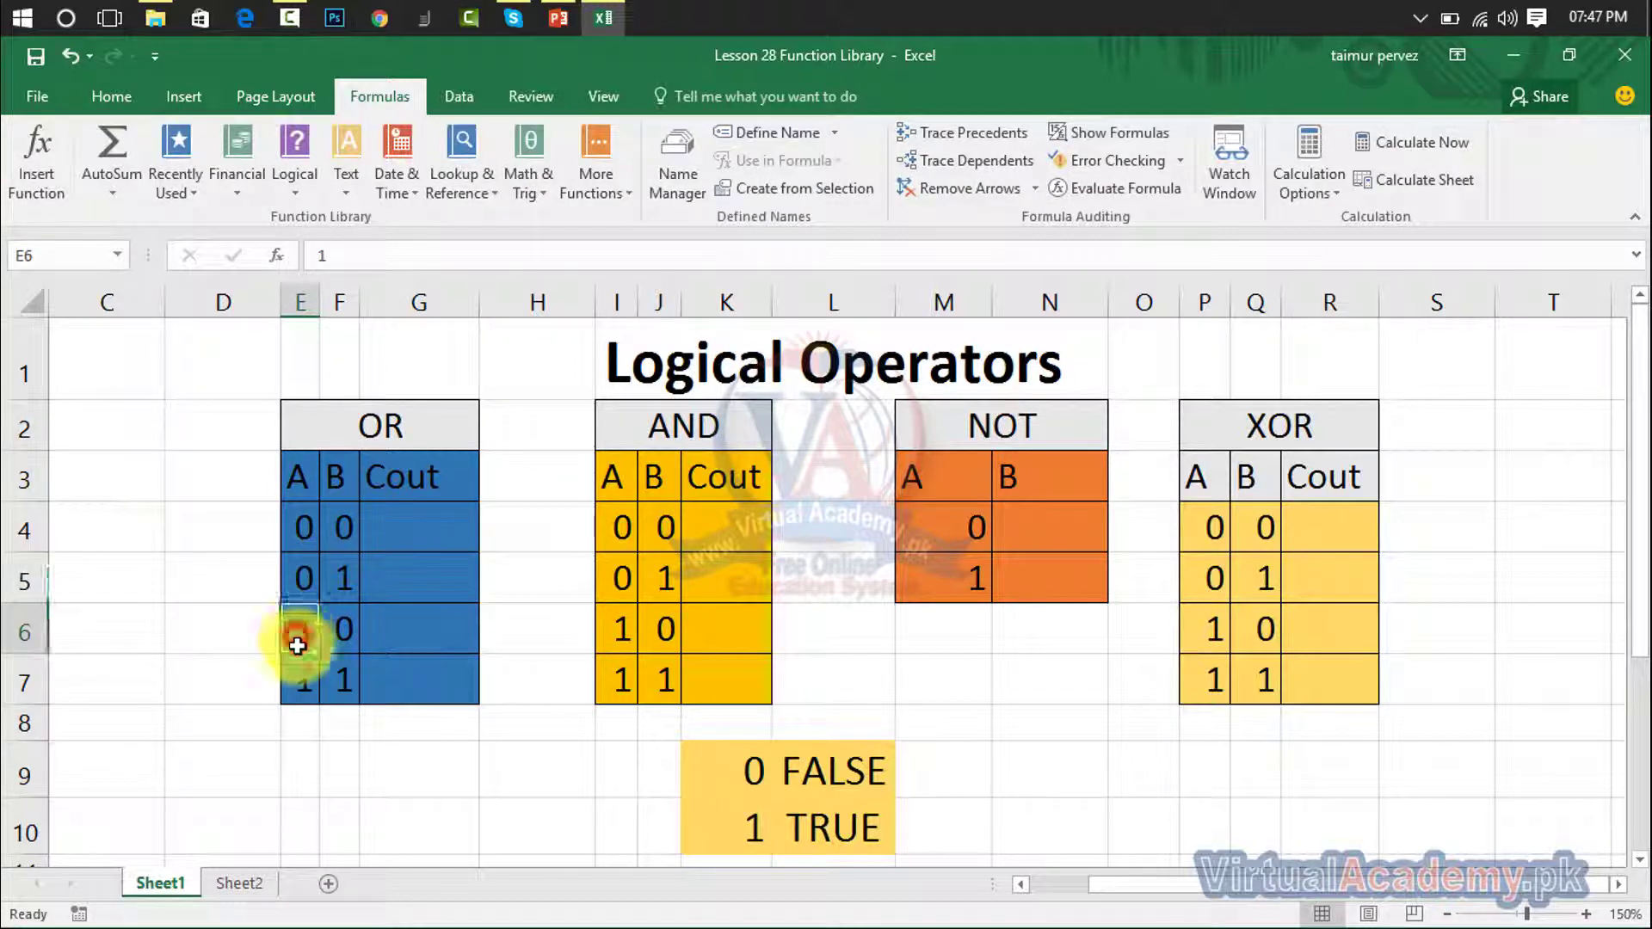
{"action": "left_click", "coordinate": [296, 668]}
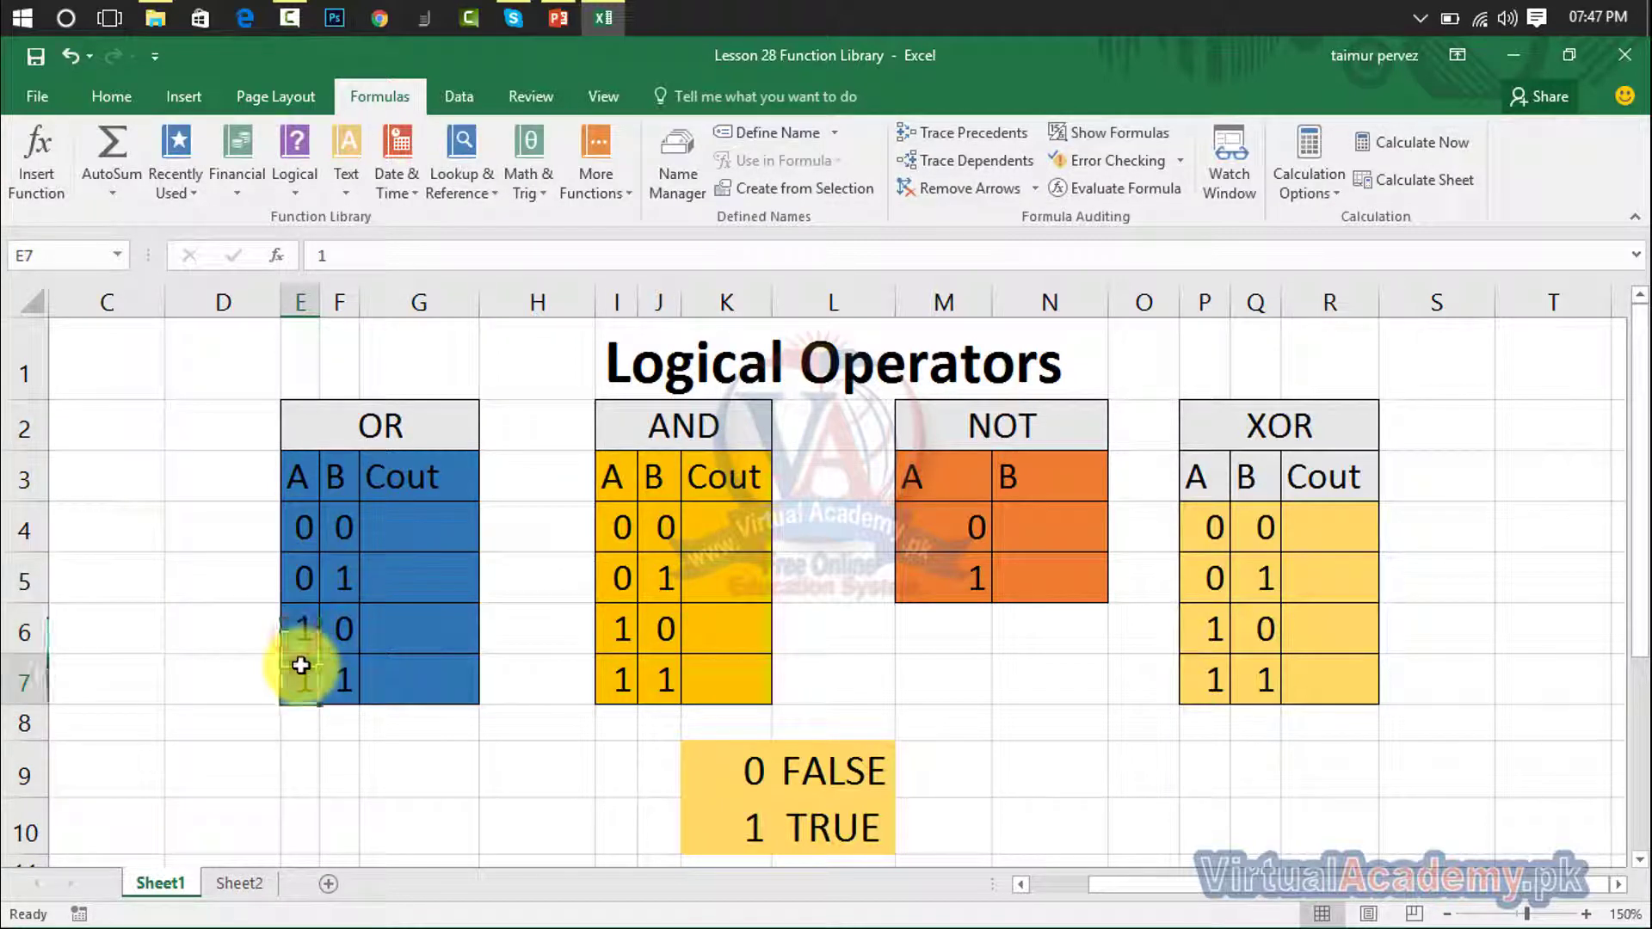
{"action": "left_click", "coordinate": [340, 538]}
{"action": "left_click", "coordinate": [340, 573]}
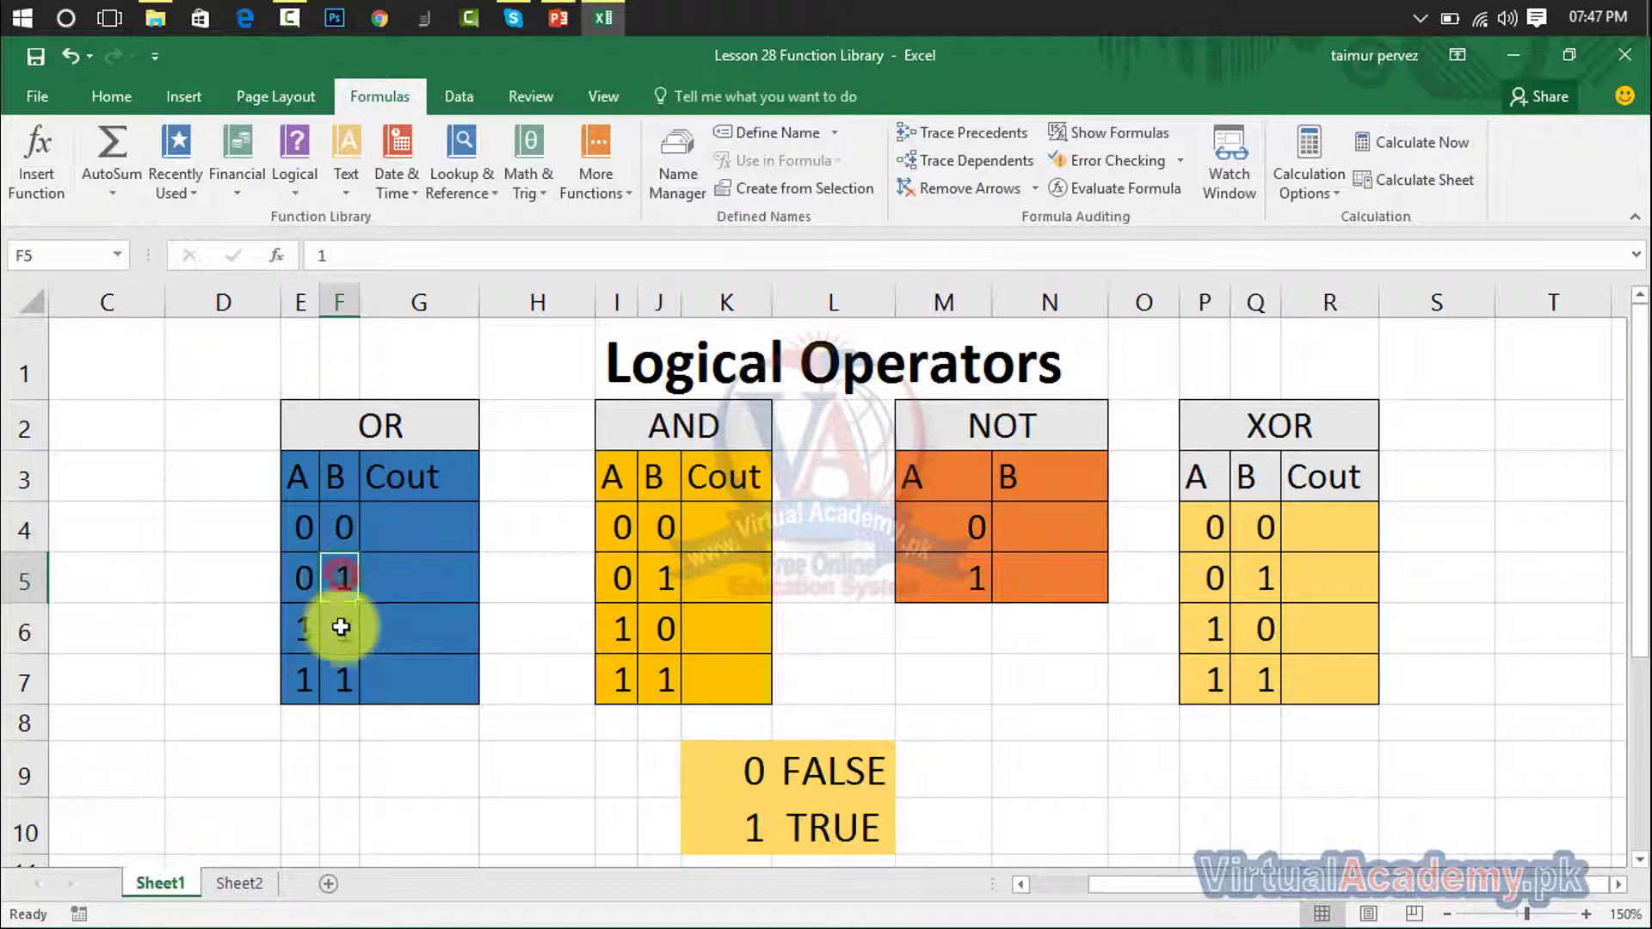
{"action": "left_click", "coordinate": [340, 622]}
{"action": "left_click", "coordinate": [342, 663]}
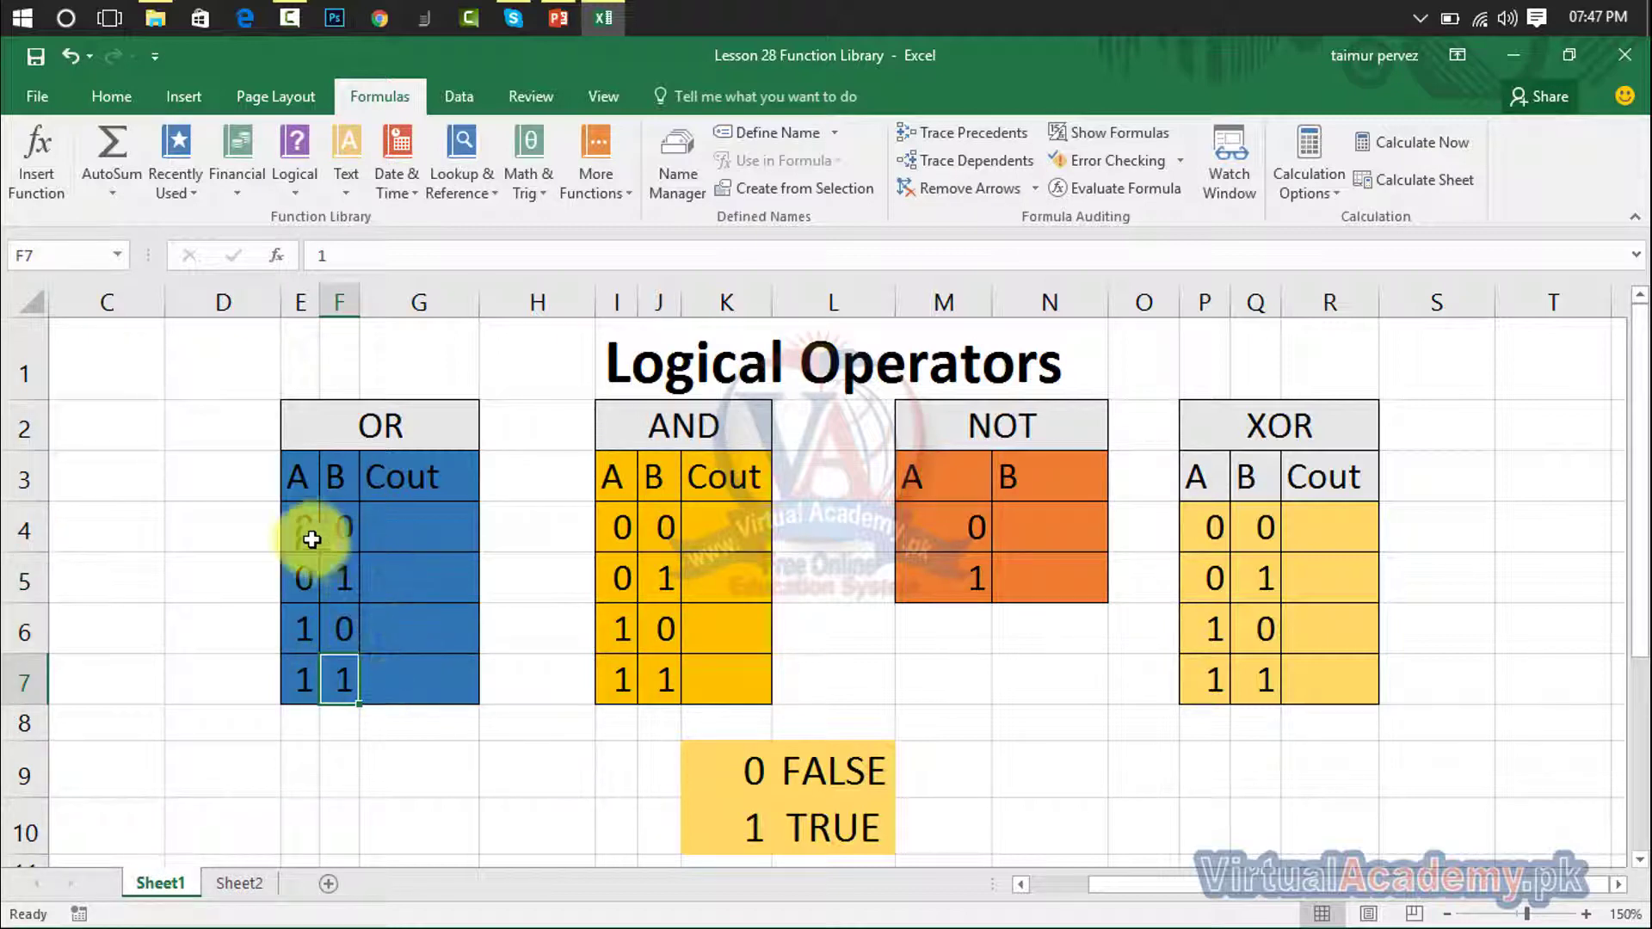
{"action": "left_click", "coordinate": [435, 527]}
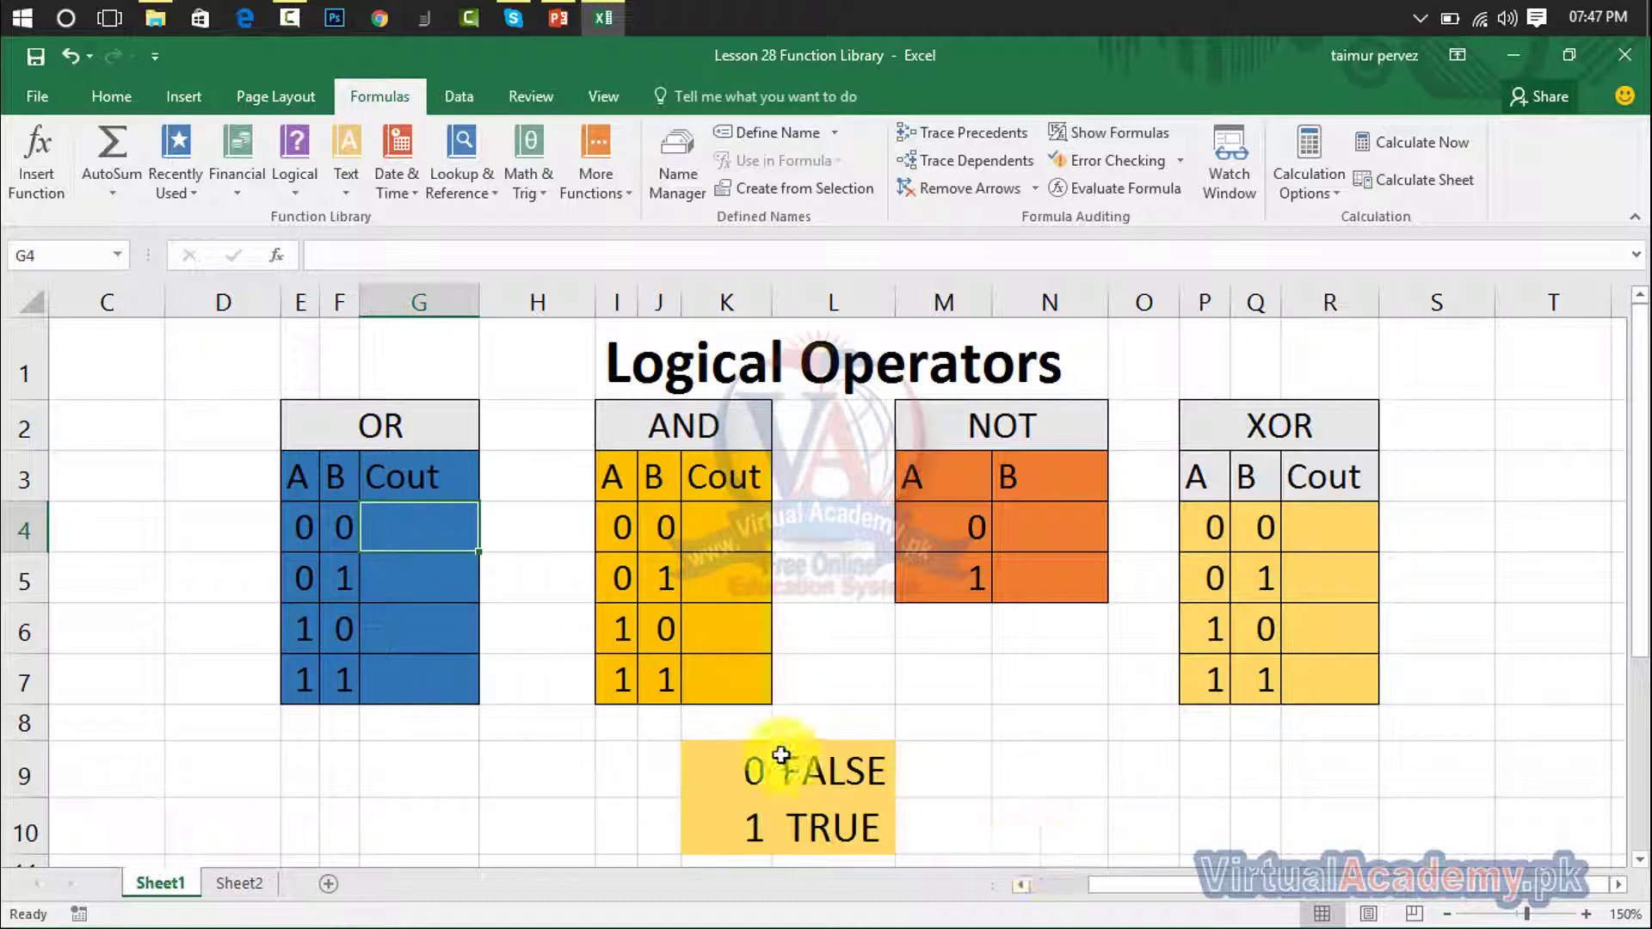
Review the 0 = FALSE, 1 = TRUE key and select K9:L10
{"action": "left_click", "coordinate": [757, 775]}
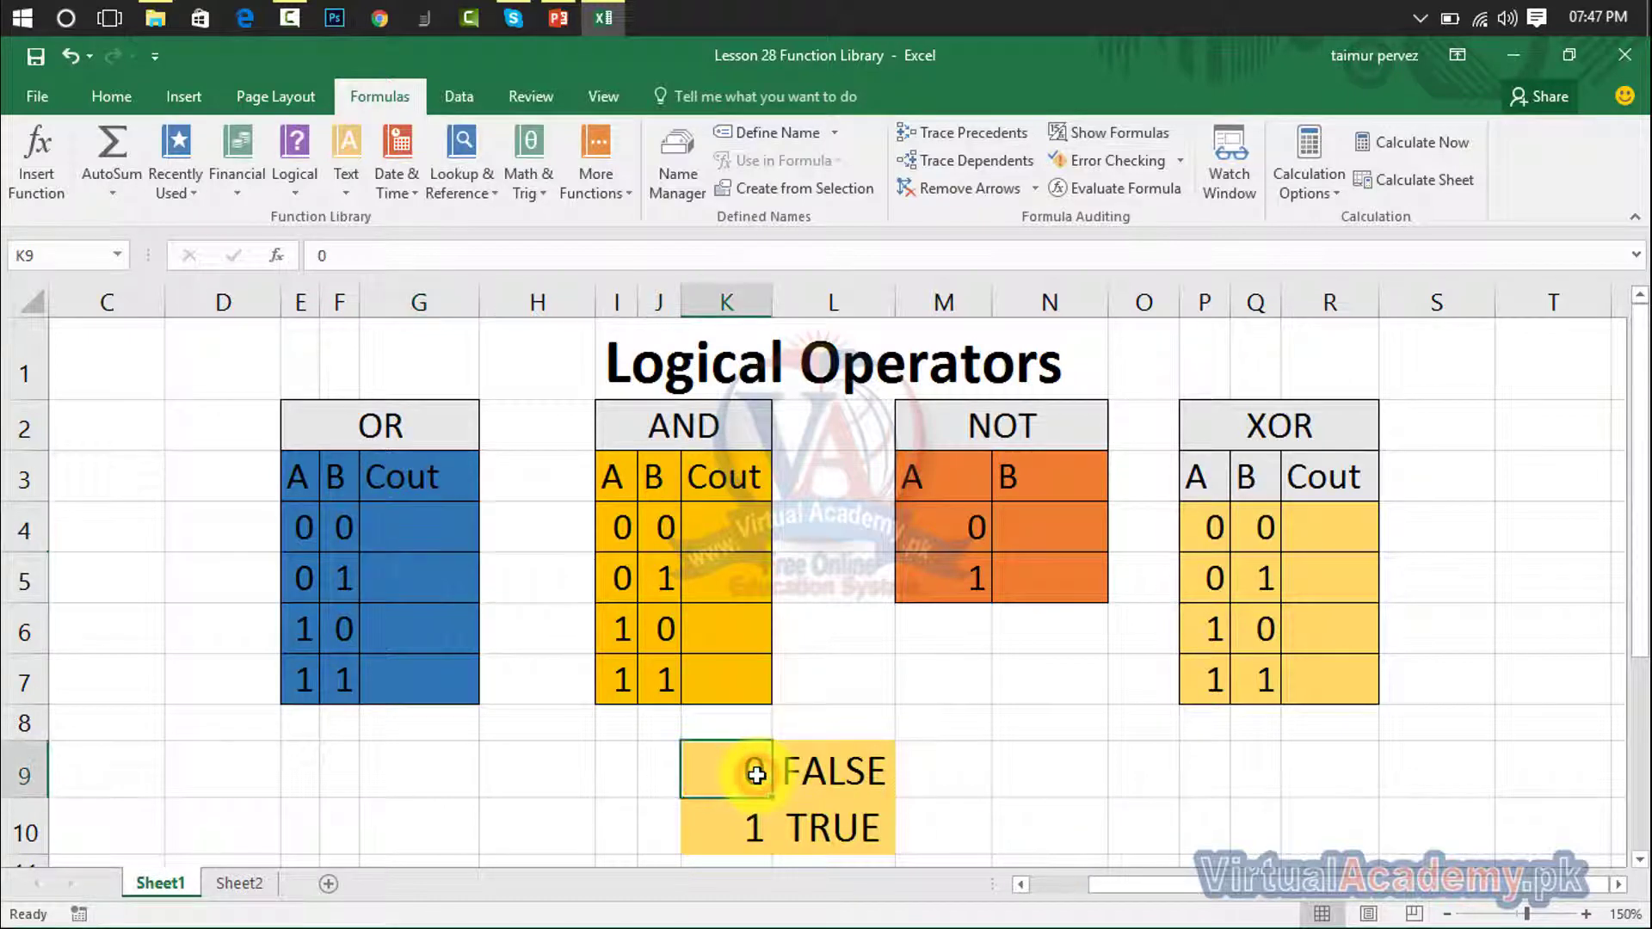
{"action": "left_click", "coordinate": [834, 766]}
{"action": "left_click", "coordinate": [750, 832]}
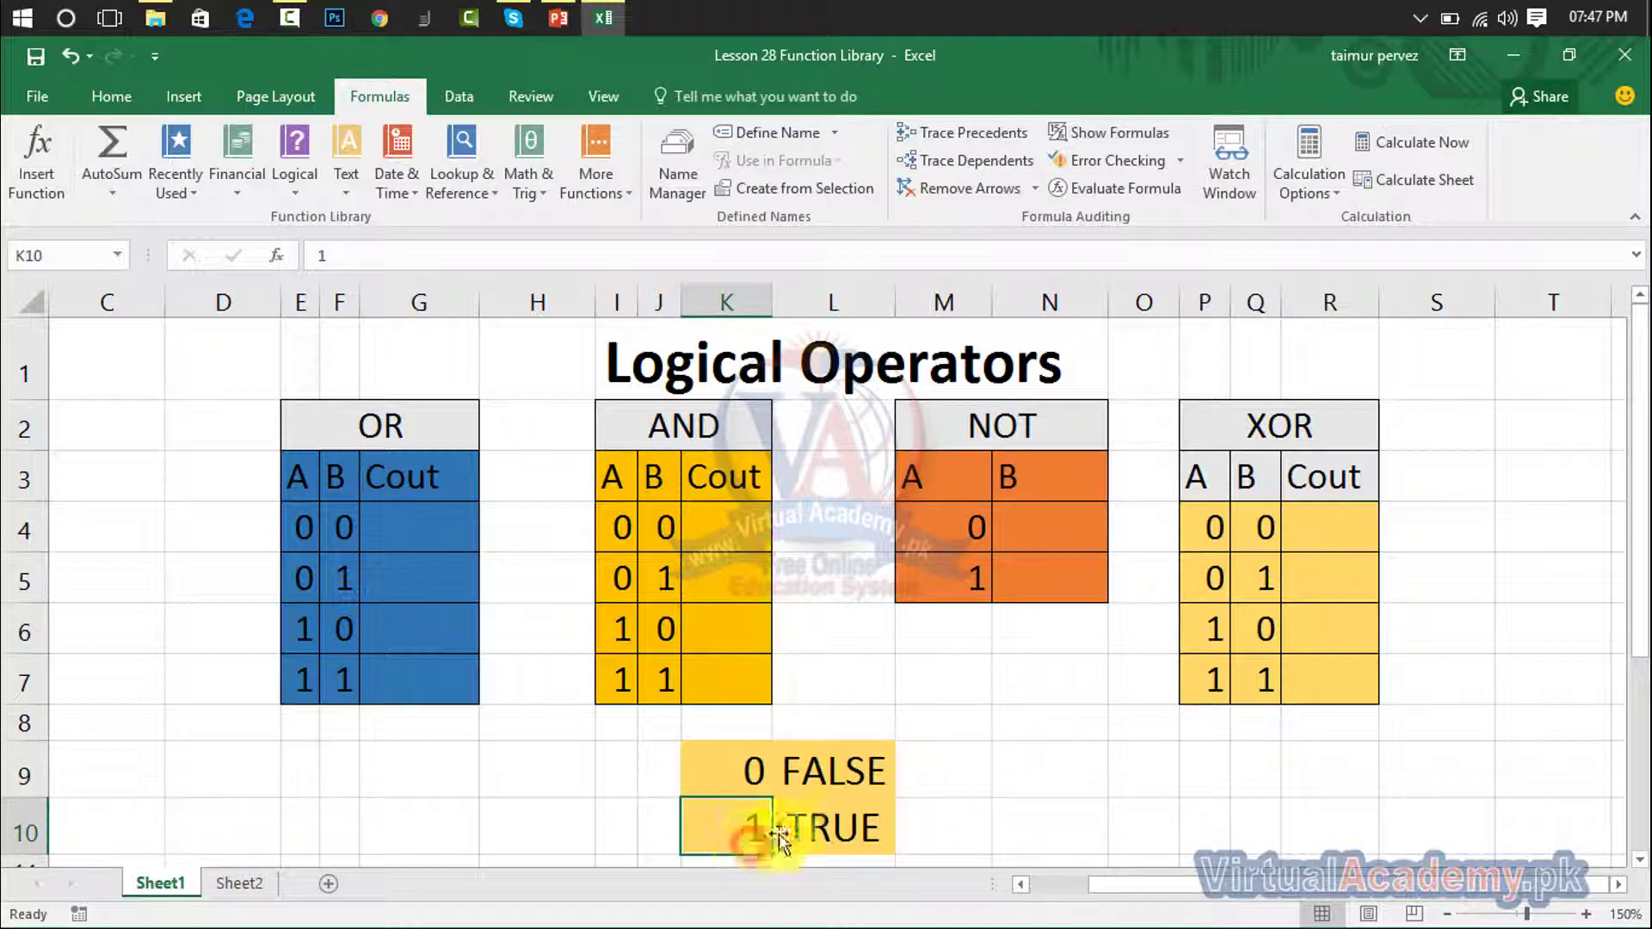
{"action": "left_click", "coordinate": [836, 823]}
{"action": "left_click", "coordinate": [755, 771]}
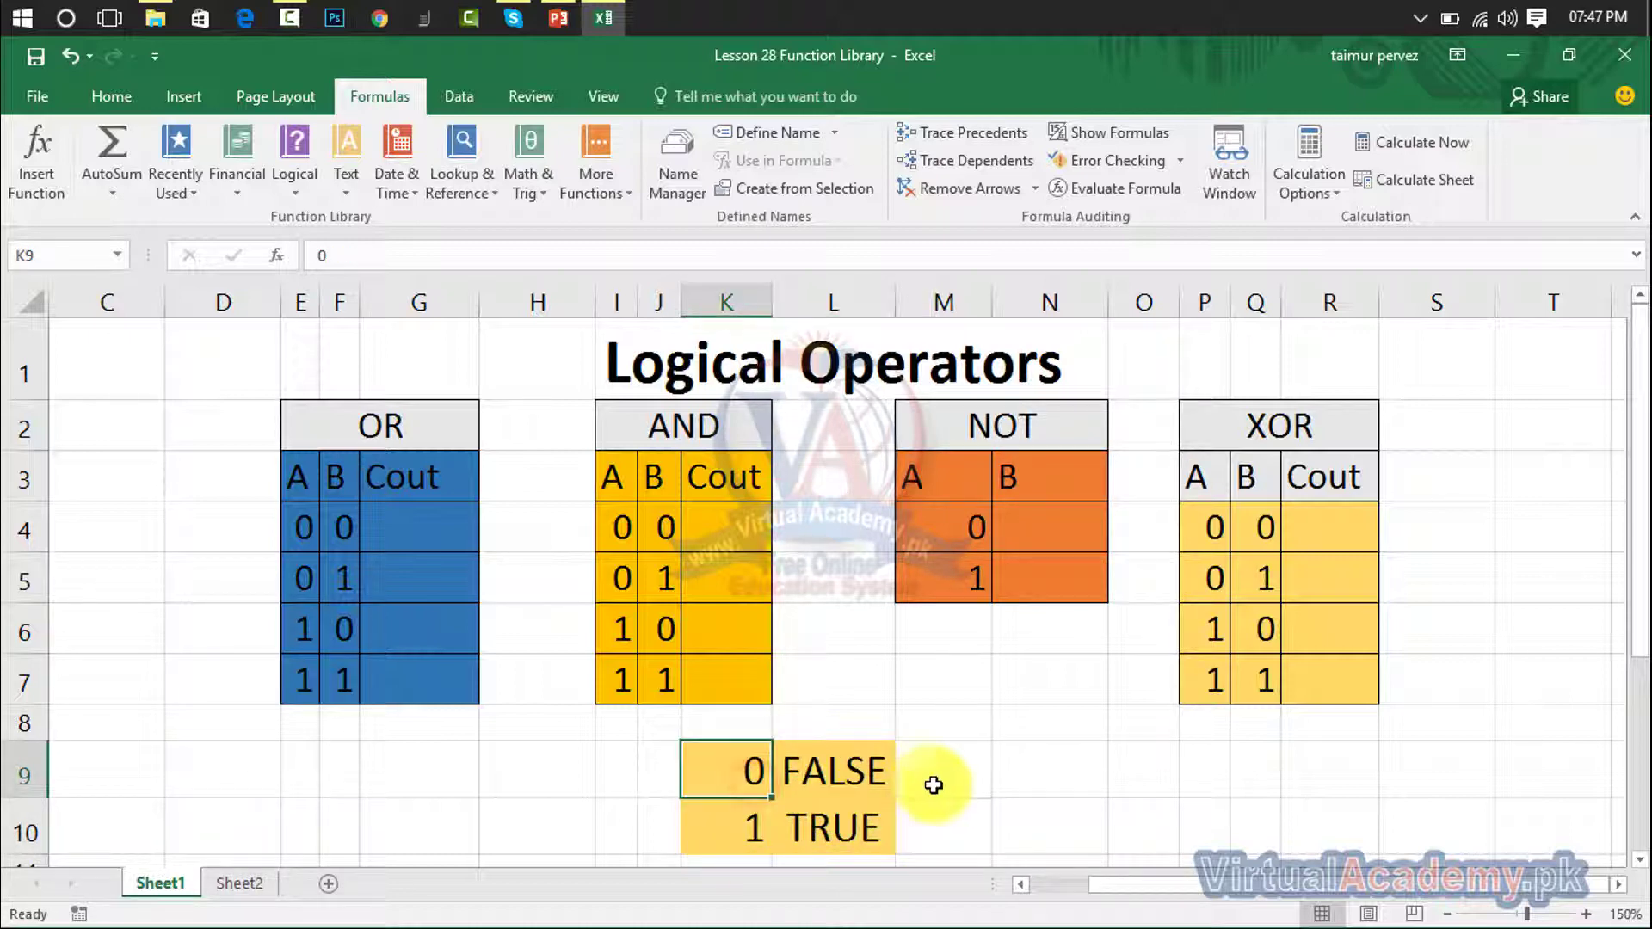
{"action": "left_click", "coordinate": [764, 830]}
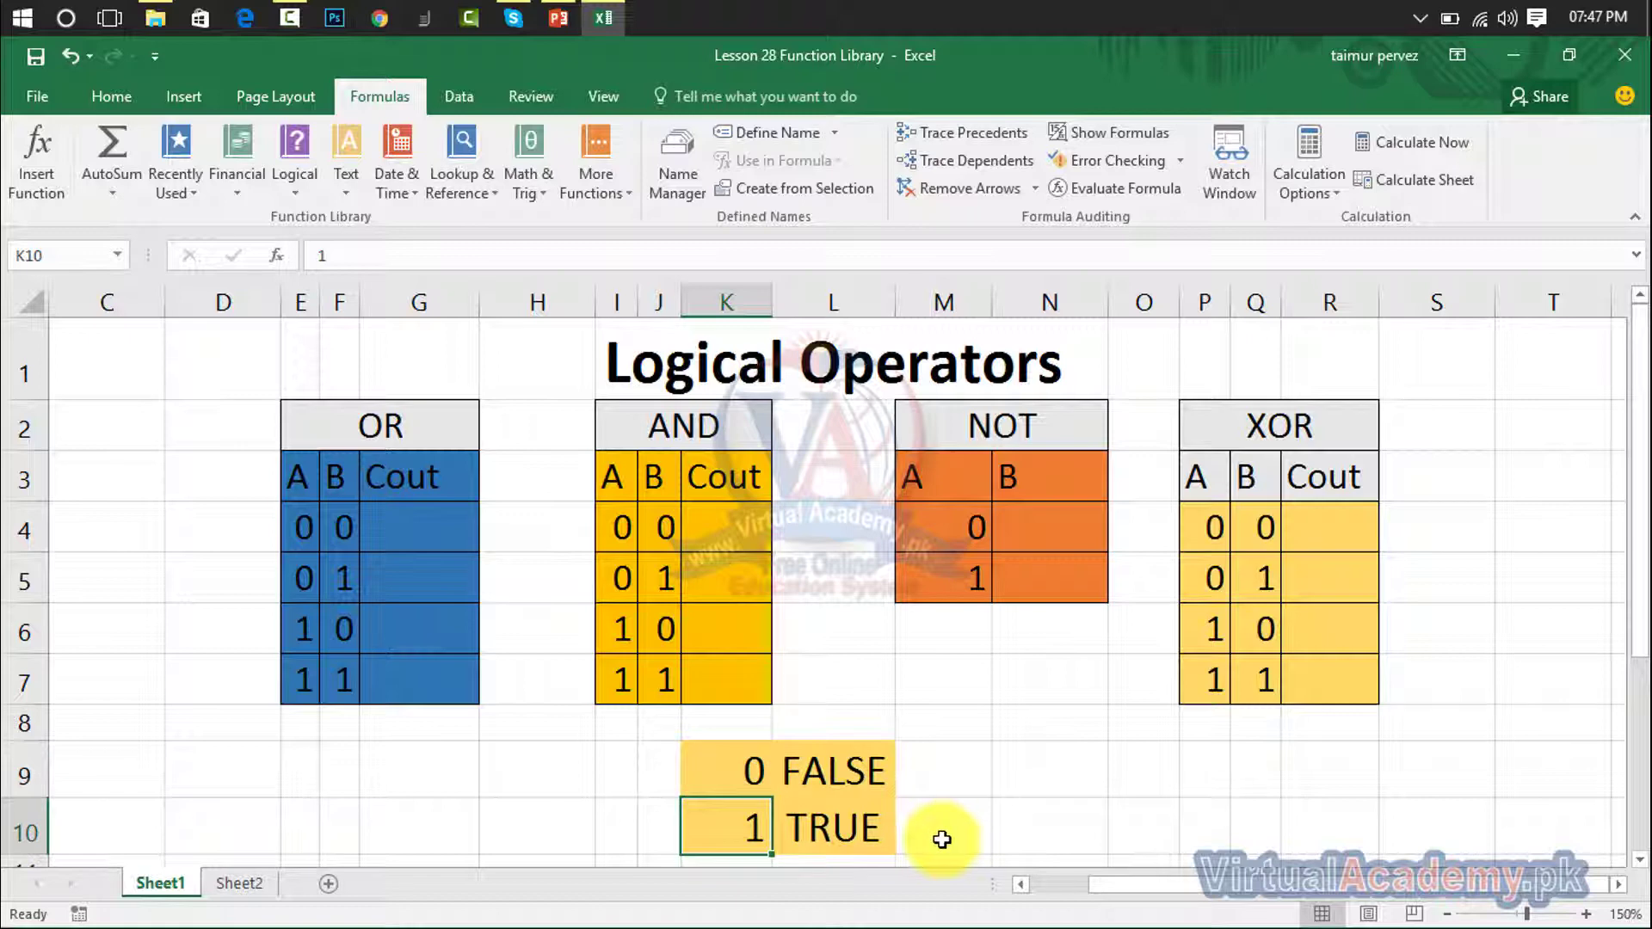
{"action": "left_click_drag", "start_coordinate": [721, 766], "coordinate": [797, 809]}
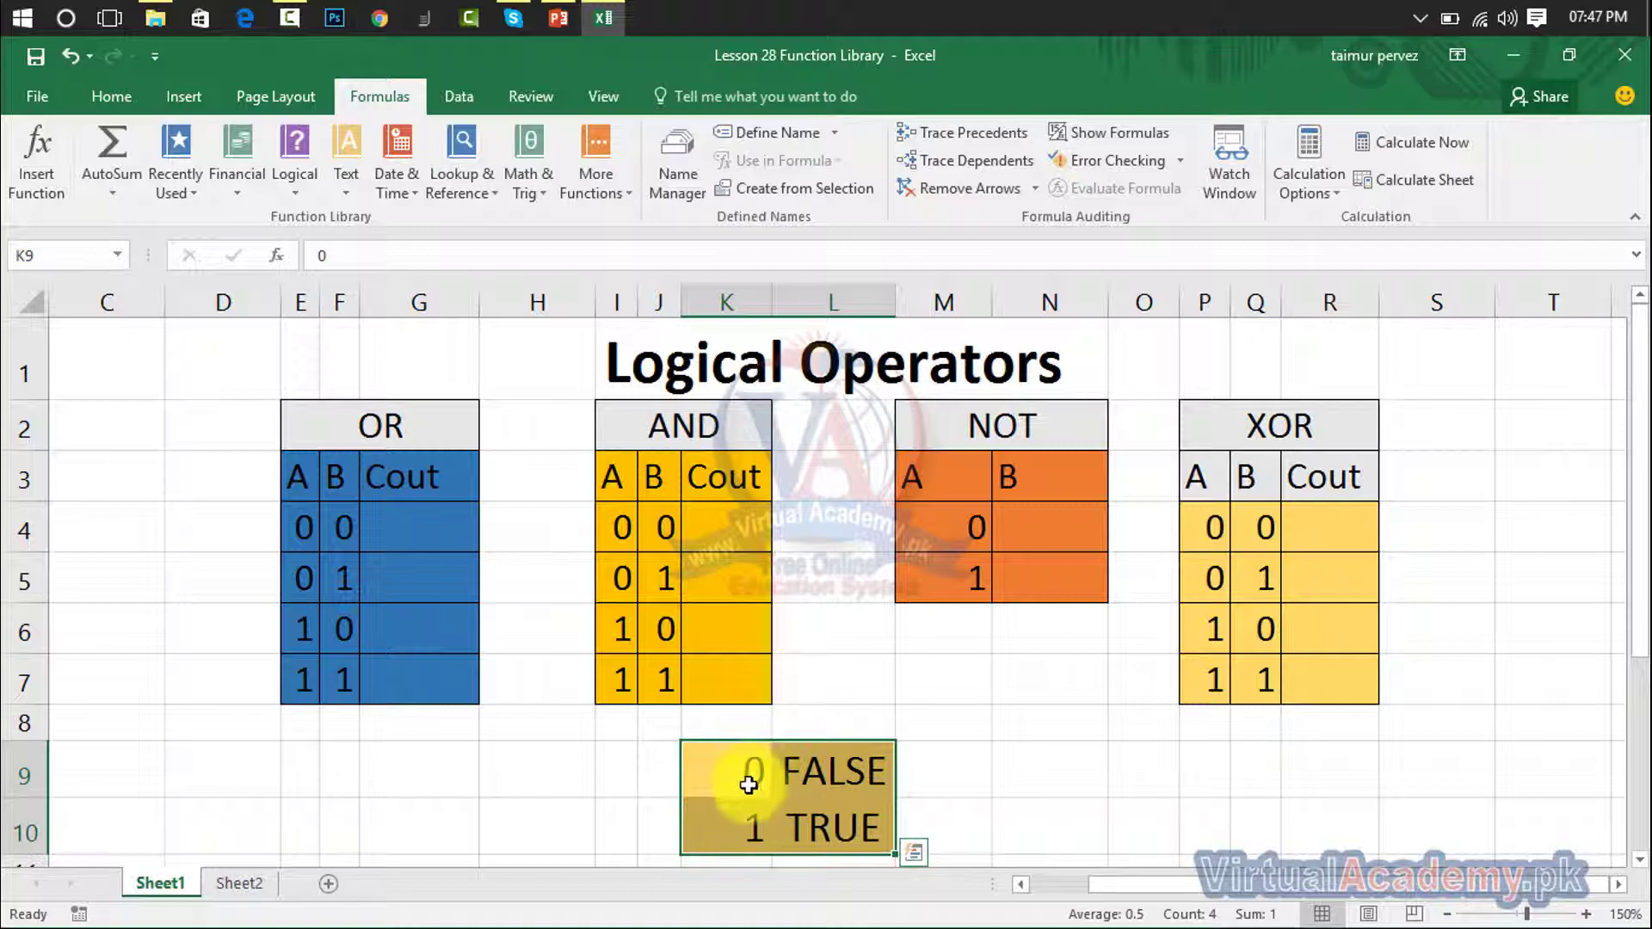
Select cells below the NOT table, then OR output G4, and switch to the browser
{"action": "left_click", "coordinate": [1072, 788]}
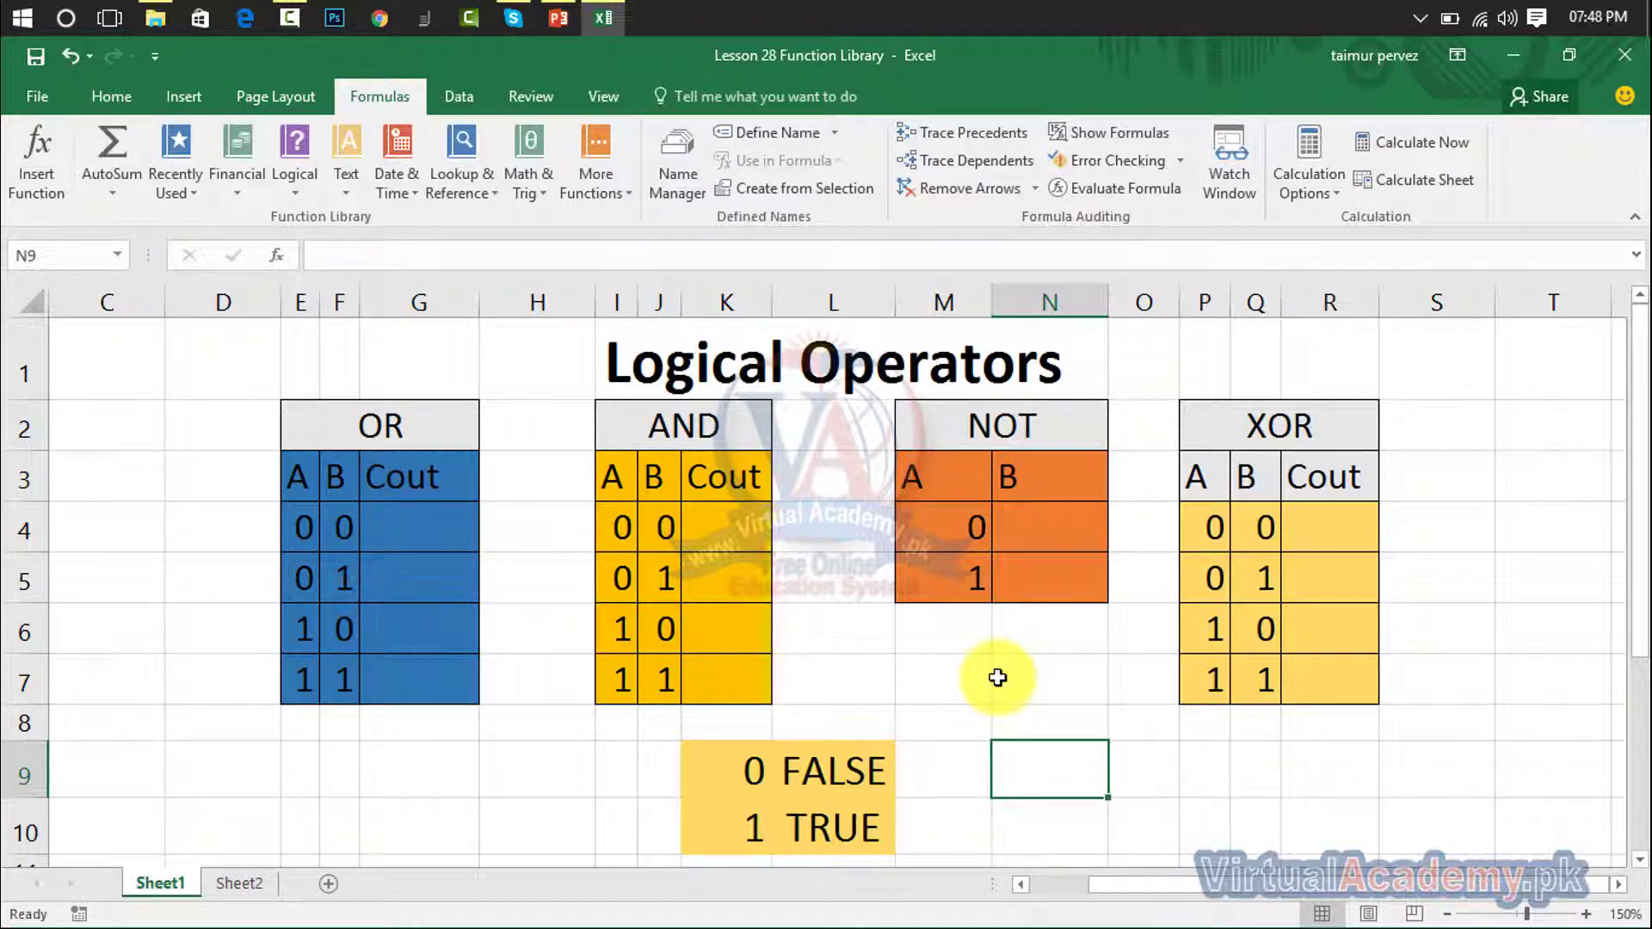
{"action": "left_click", "coordinate": [1032, 677]}
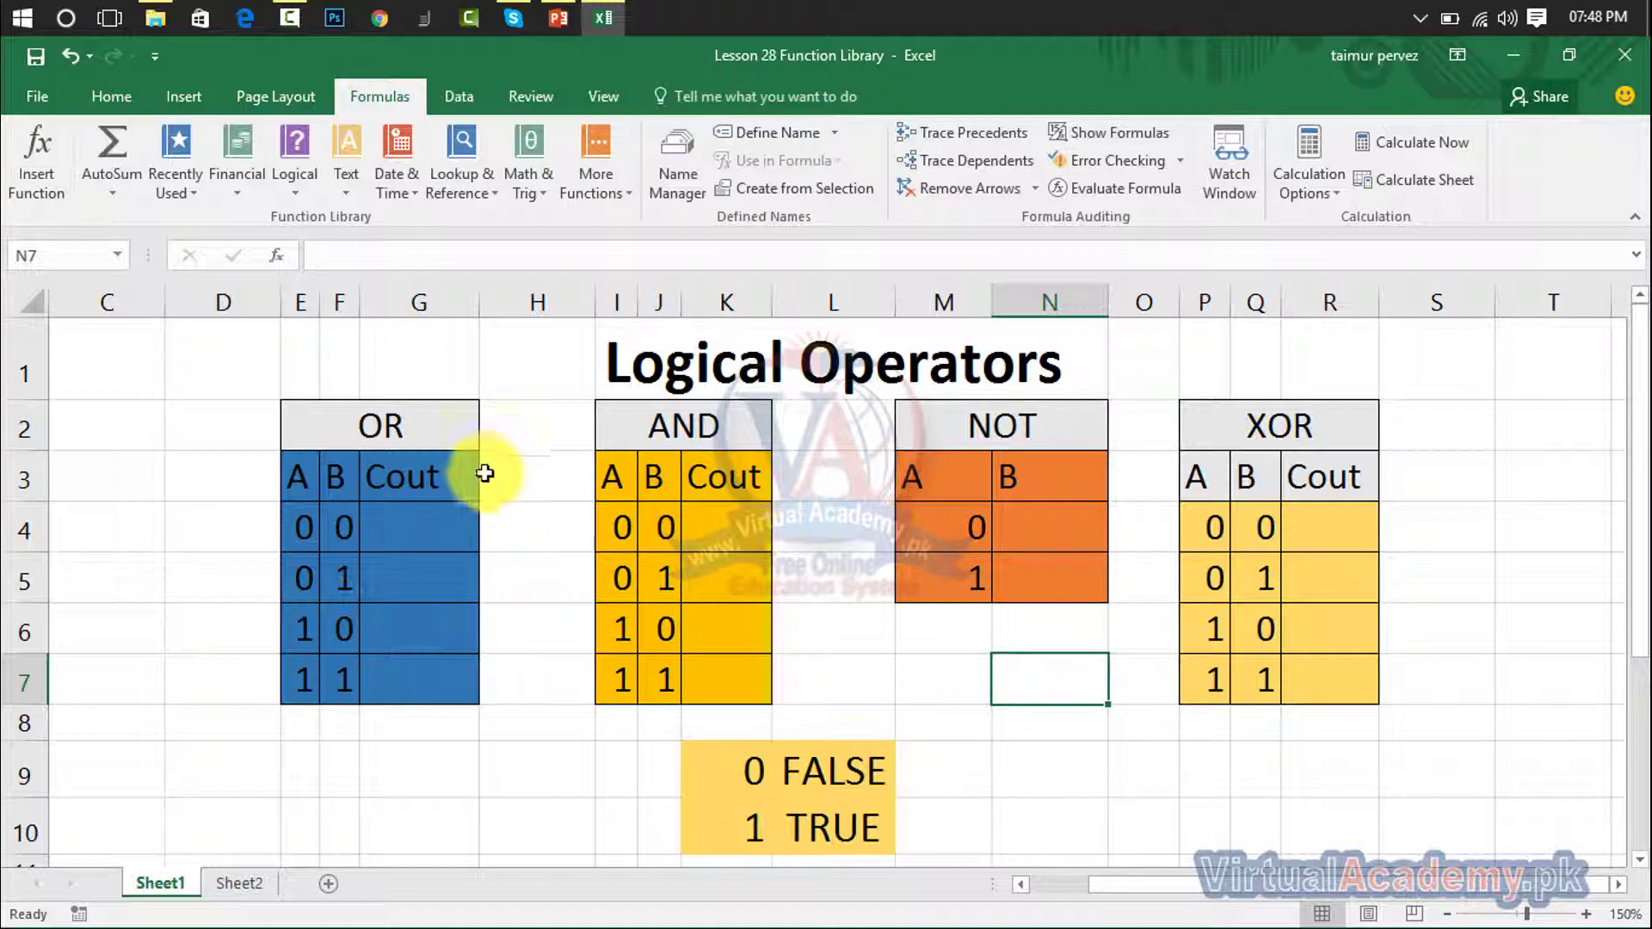
{"action": "left_click", "coordinate": [412, 523]}
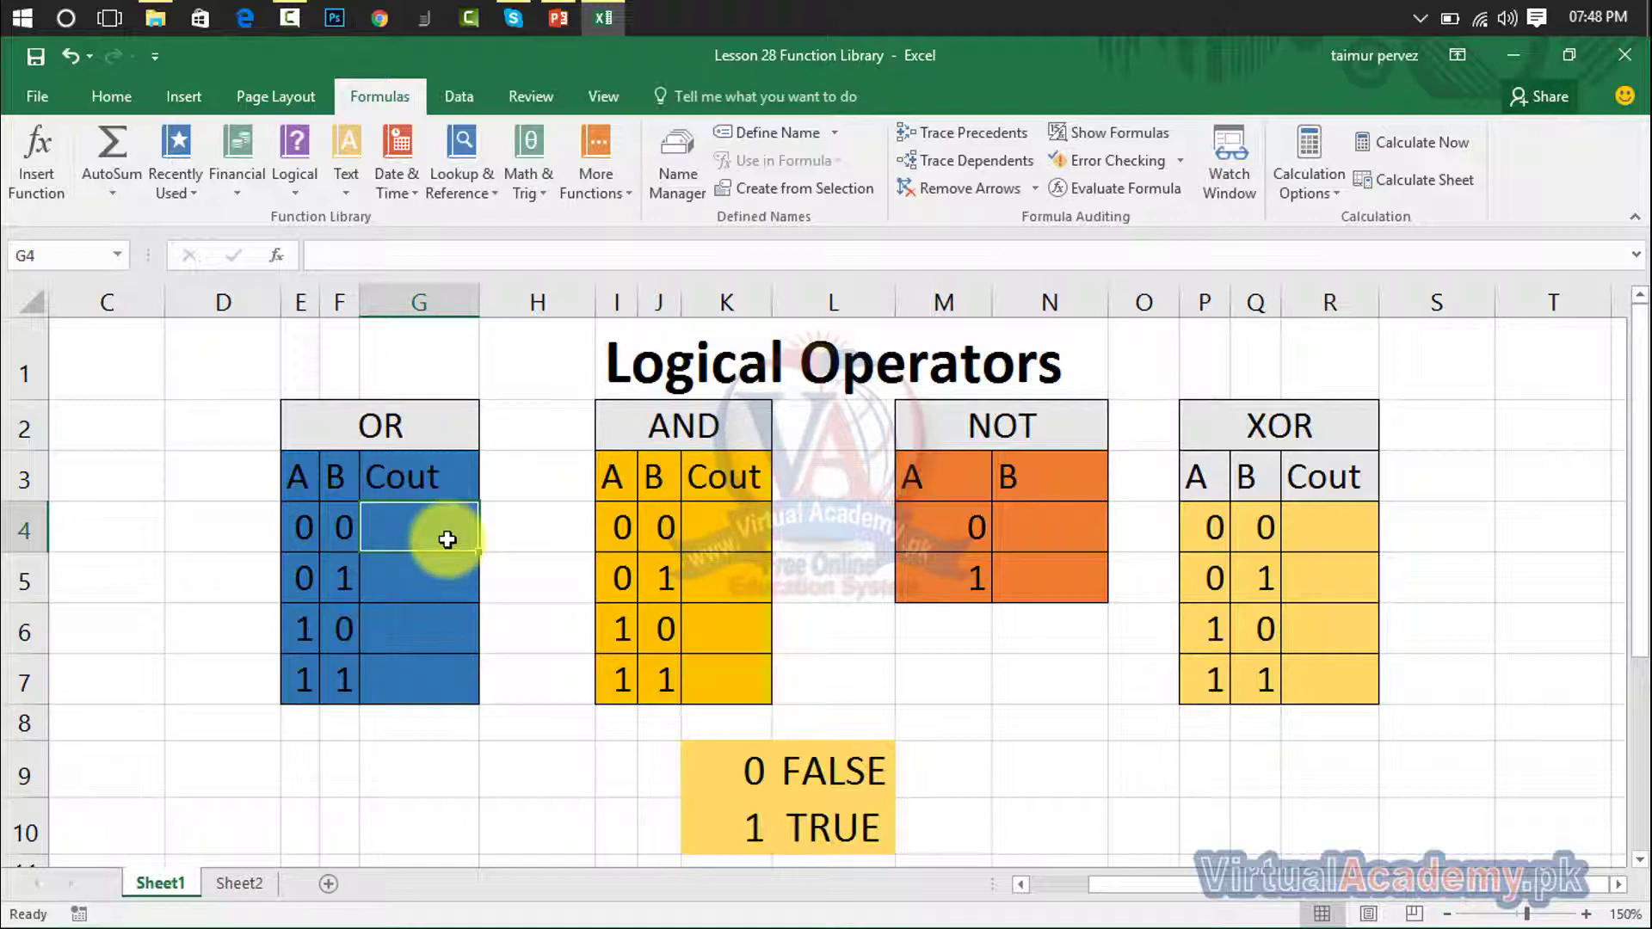
{"action": "left_click", "coordinate": [387, 10]}
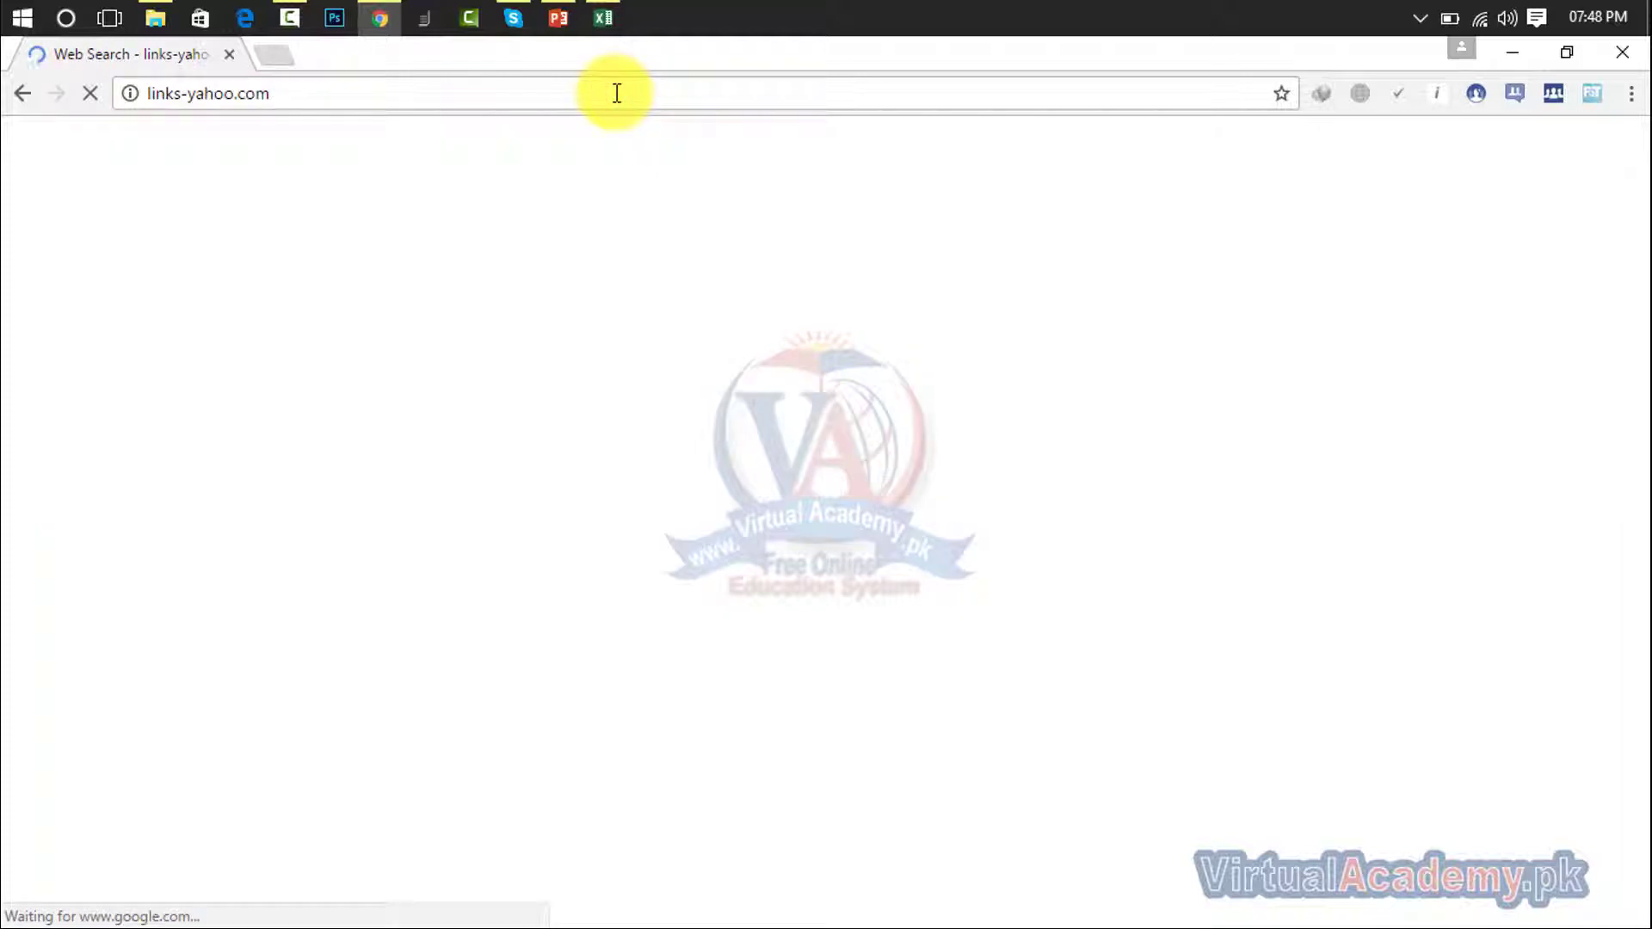
Go to Google and search for 'logic gates'
{"action": "left_click", "coordinate": [617, 93]}
{"action": "type", "text": "goog"}
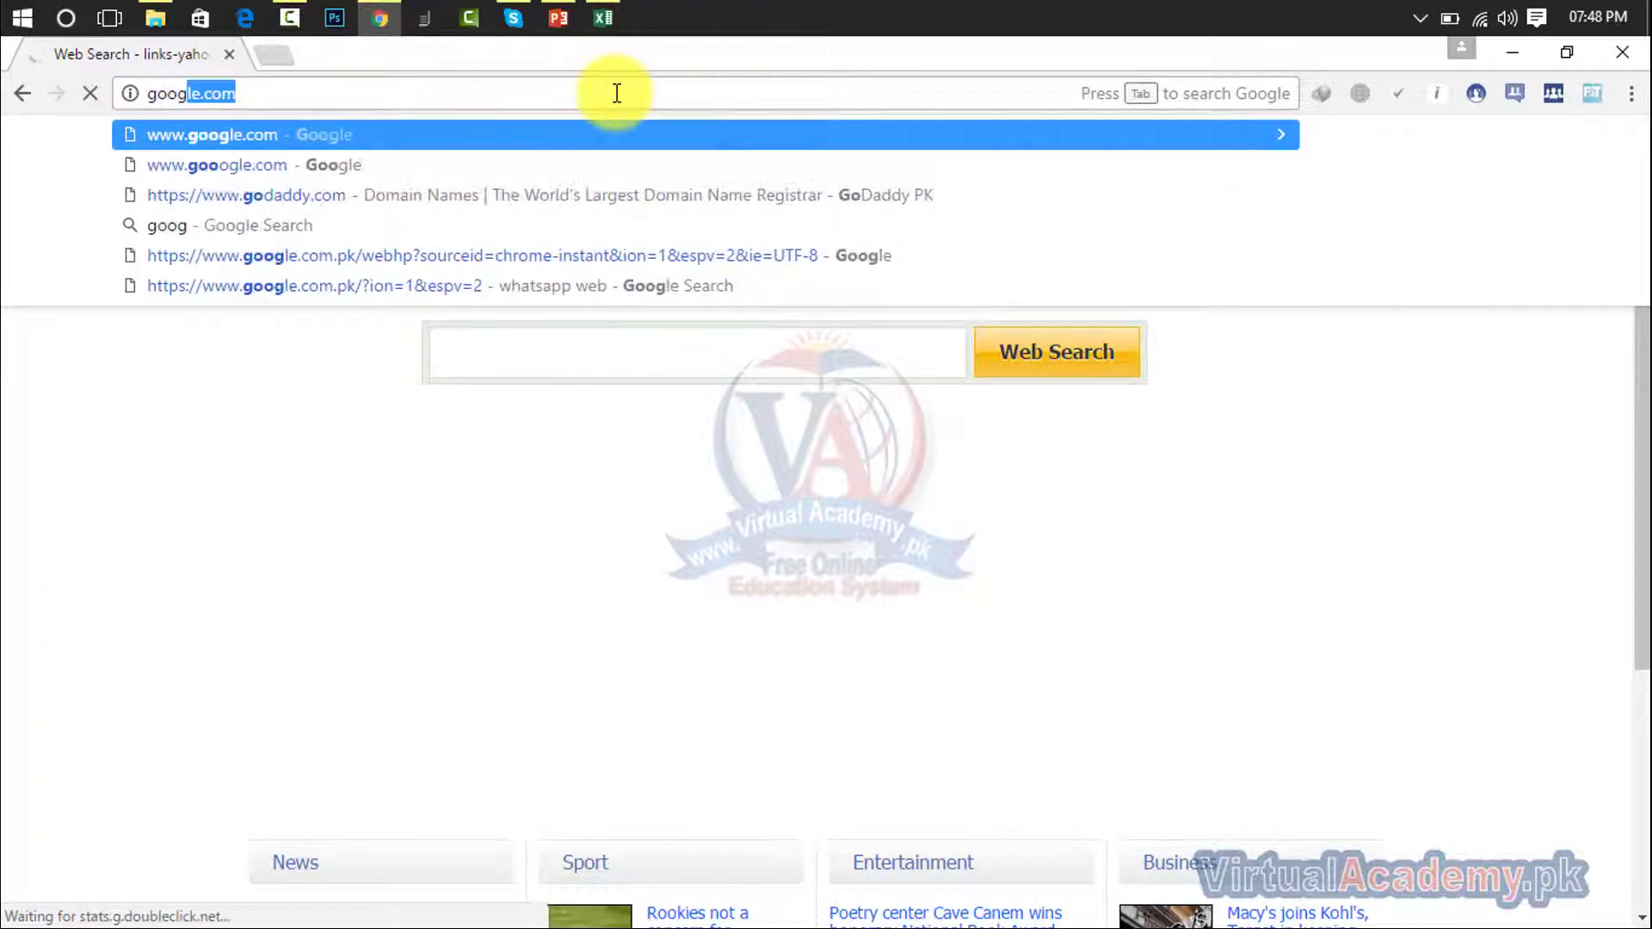
{"action": "type", "text": "le"}
{"action": "key", "text": "Return"}
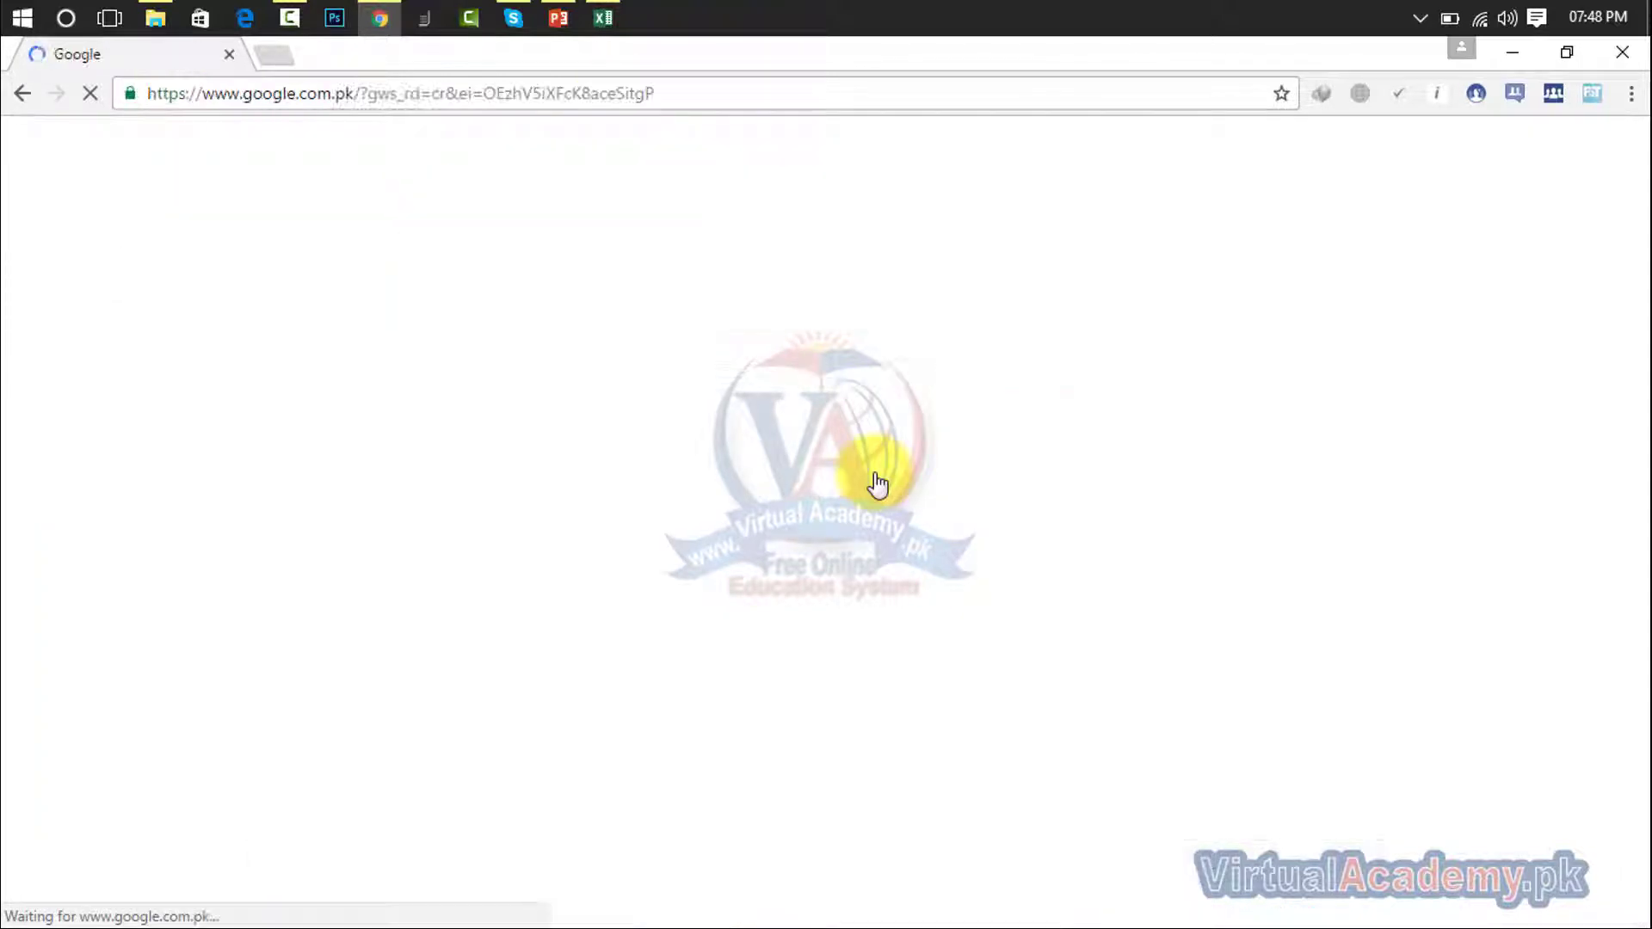
{"action": "type", "text": "lo"}
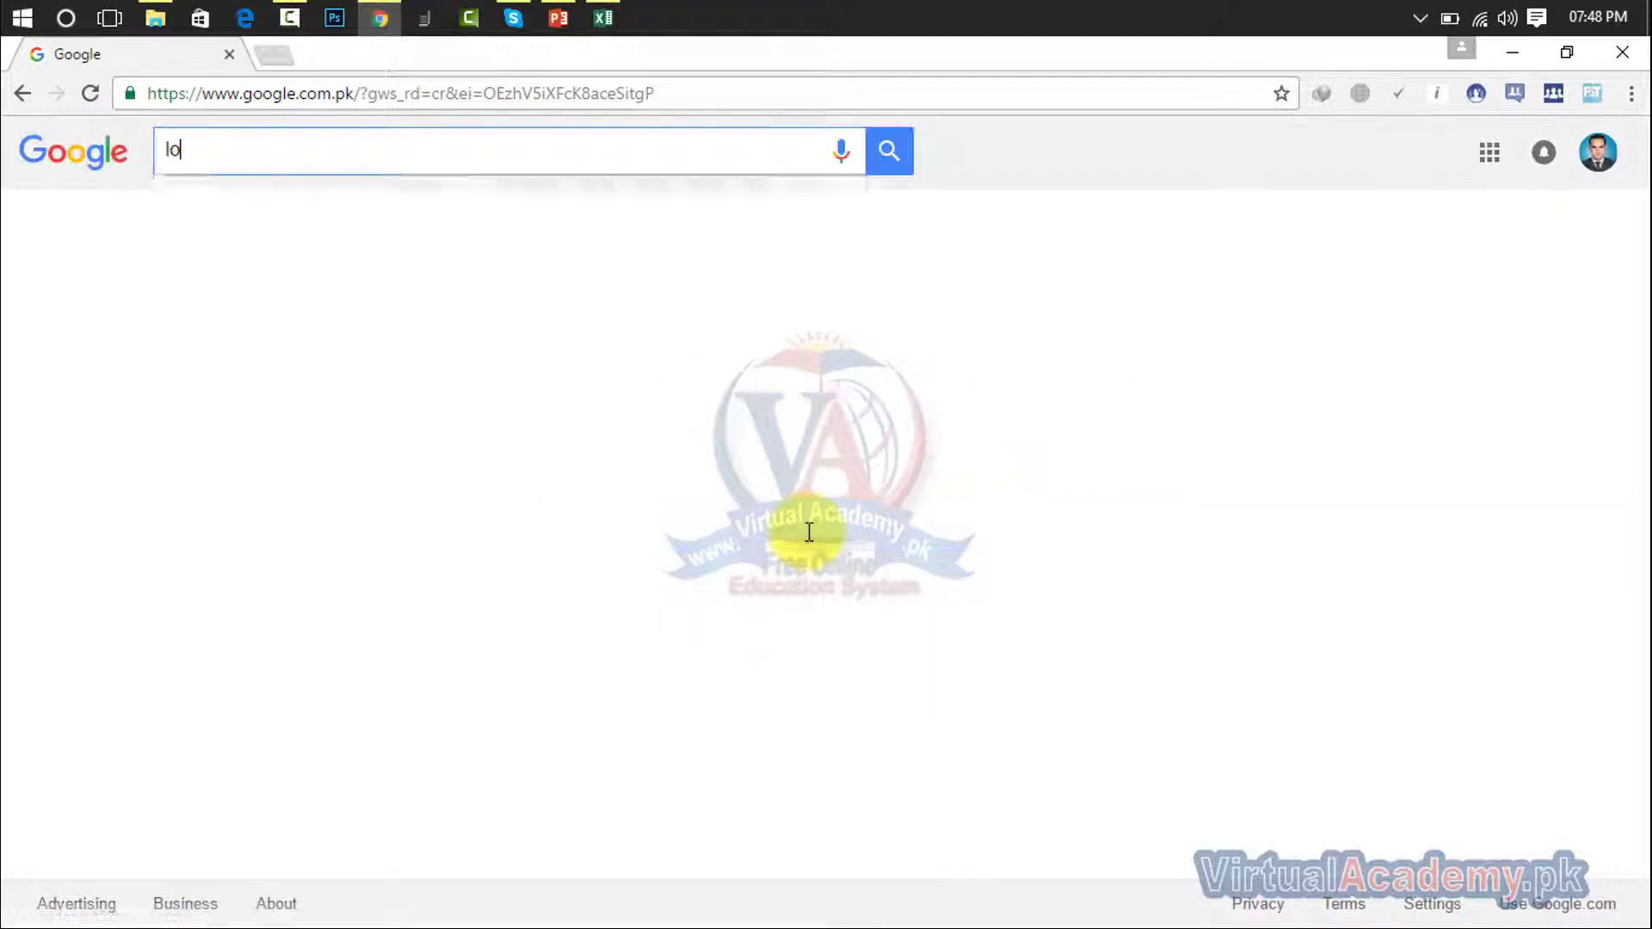
{"action": "type", "text": "hi"}
{"action": "key", "text": "BackSpace"}
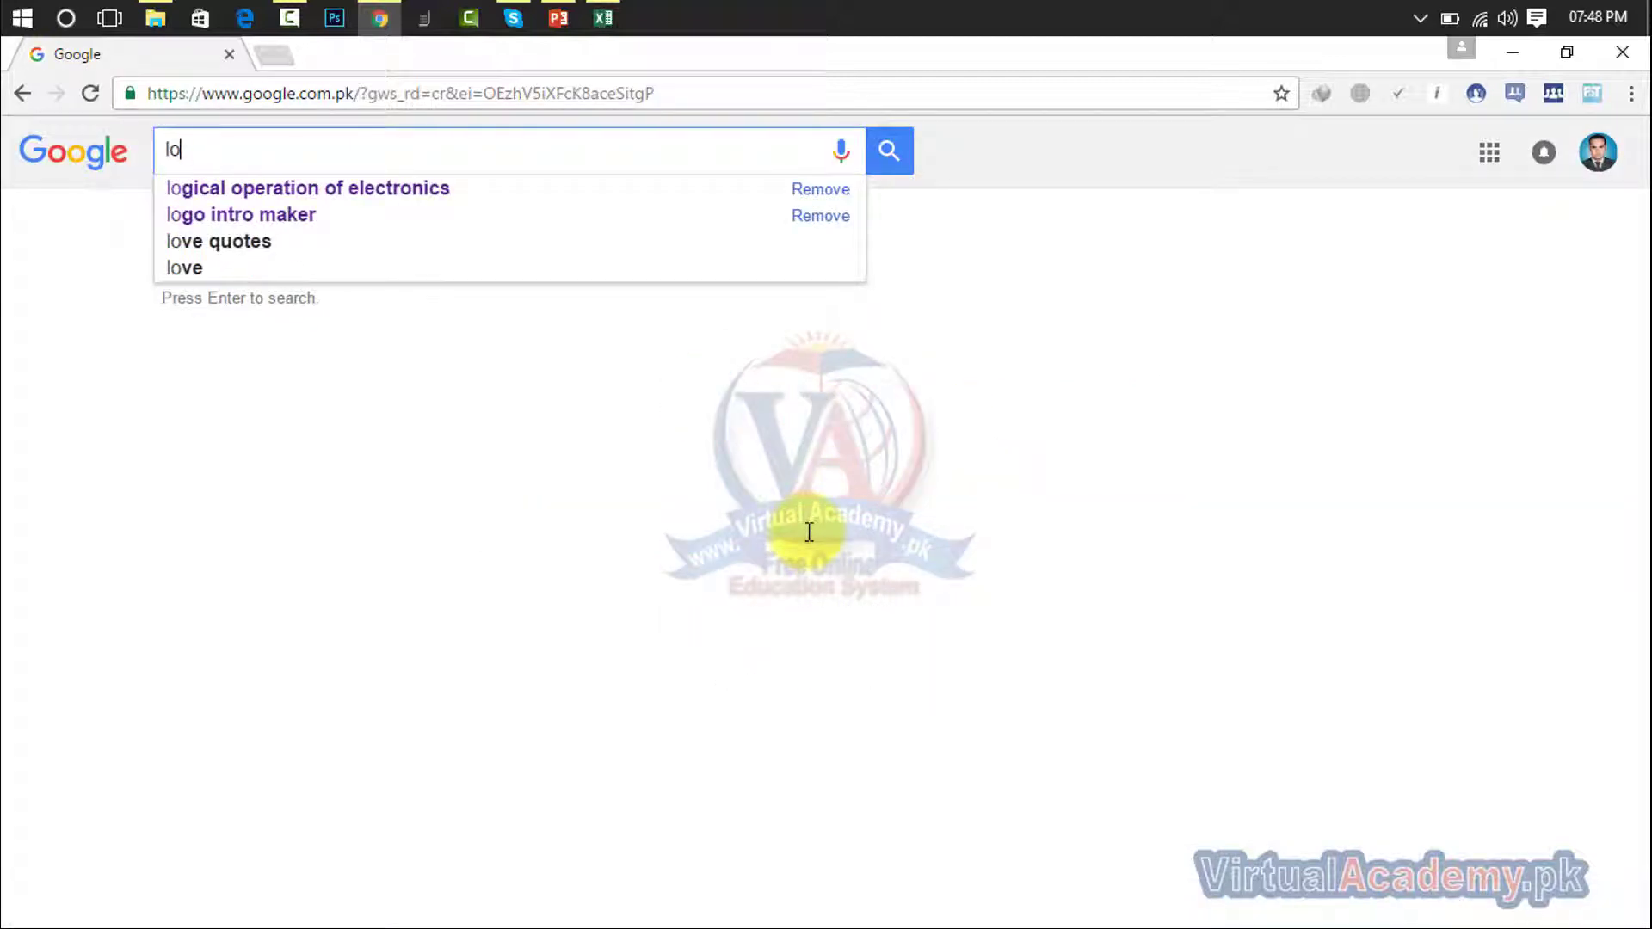
{"action": "type", "text": "ic "}
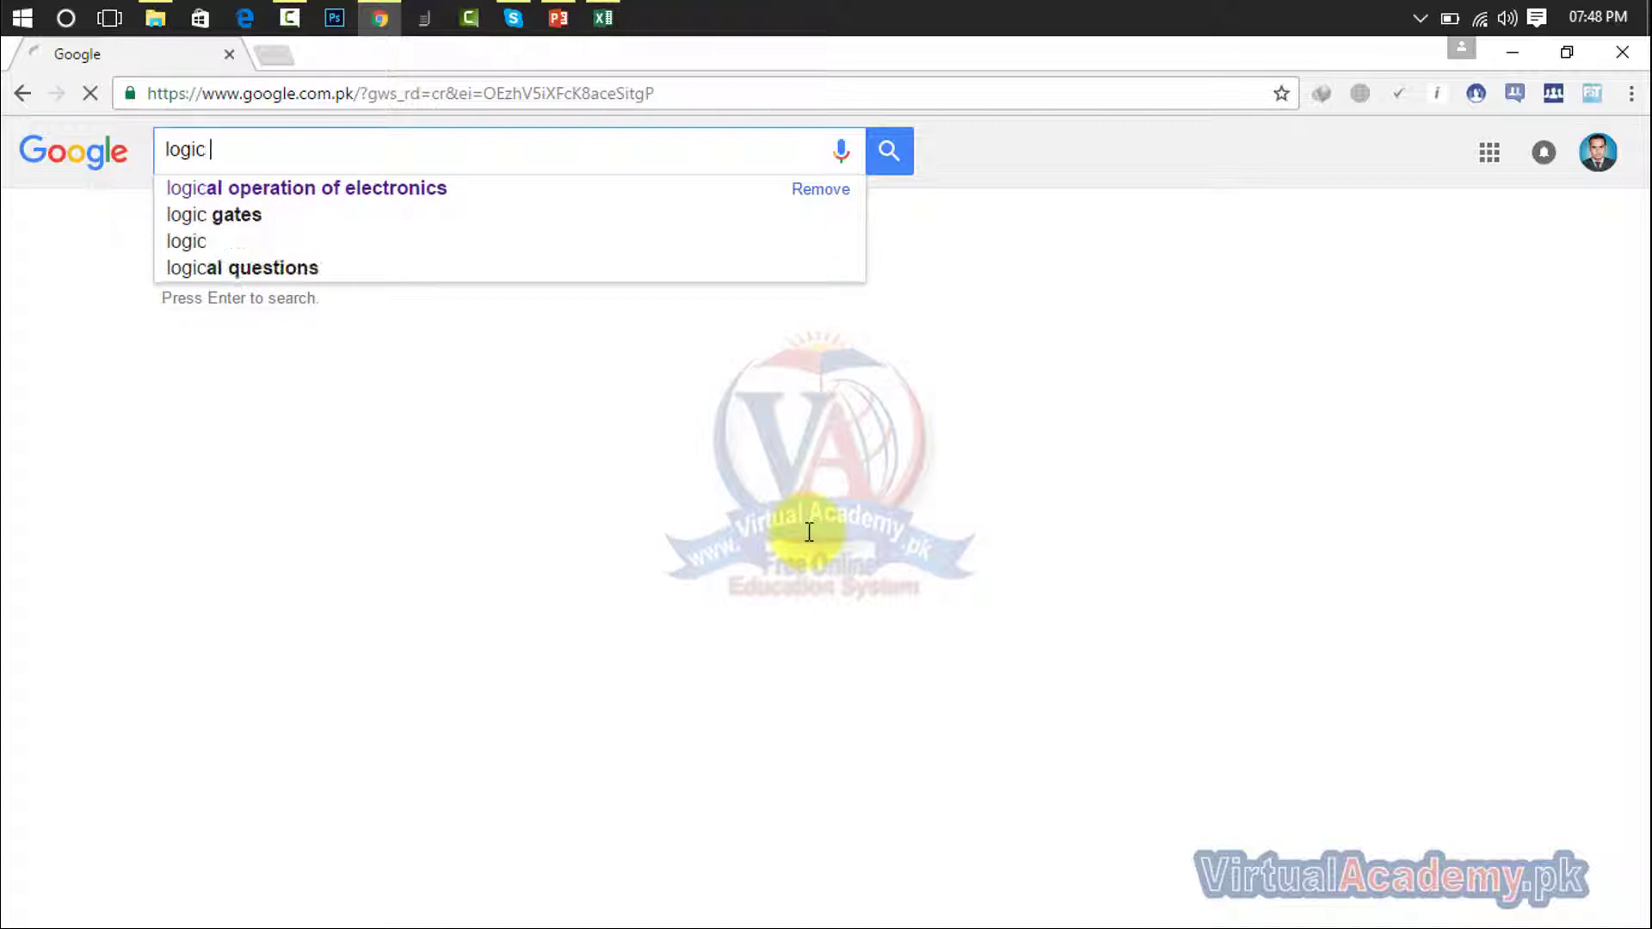
{"action": "type", "text": "gates"}
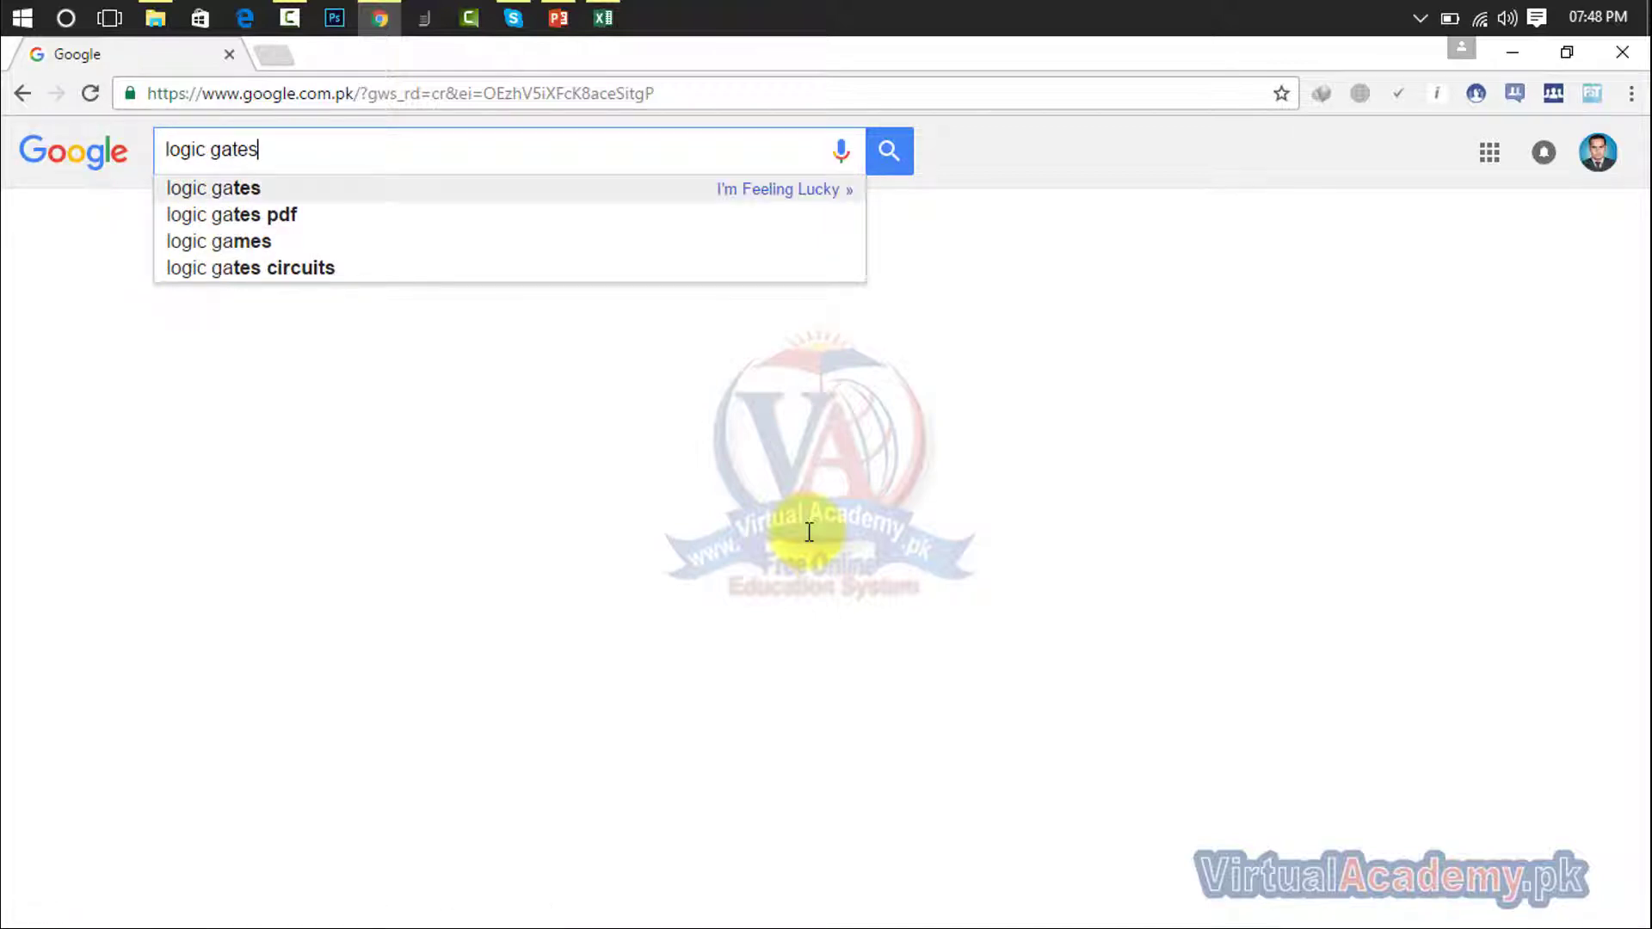
{"action": "key", "text": "Return"}
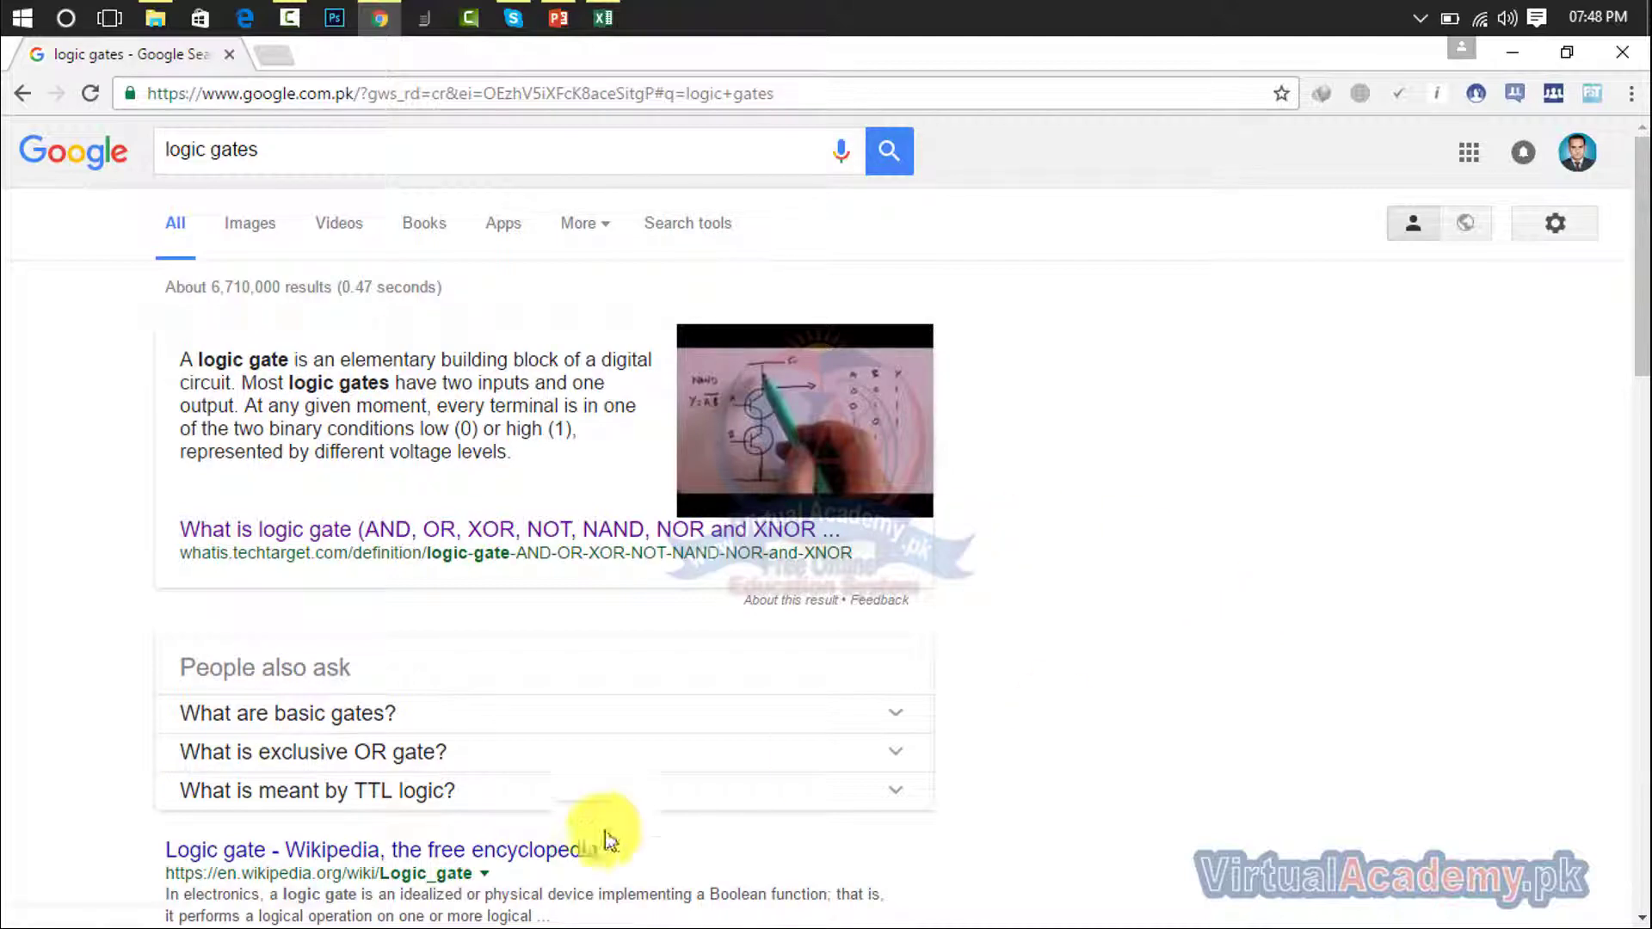
Open the Basic Logic Gates result, scroll through its truth tables, then close it
{"action": "left_click_drag", "start_coordinate": [1641, 284], "coordinate": [1641, 457]}
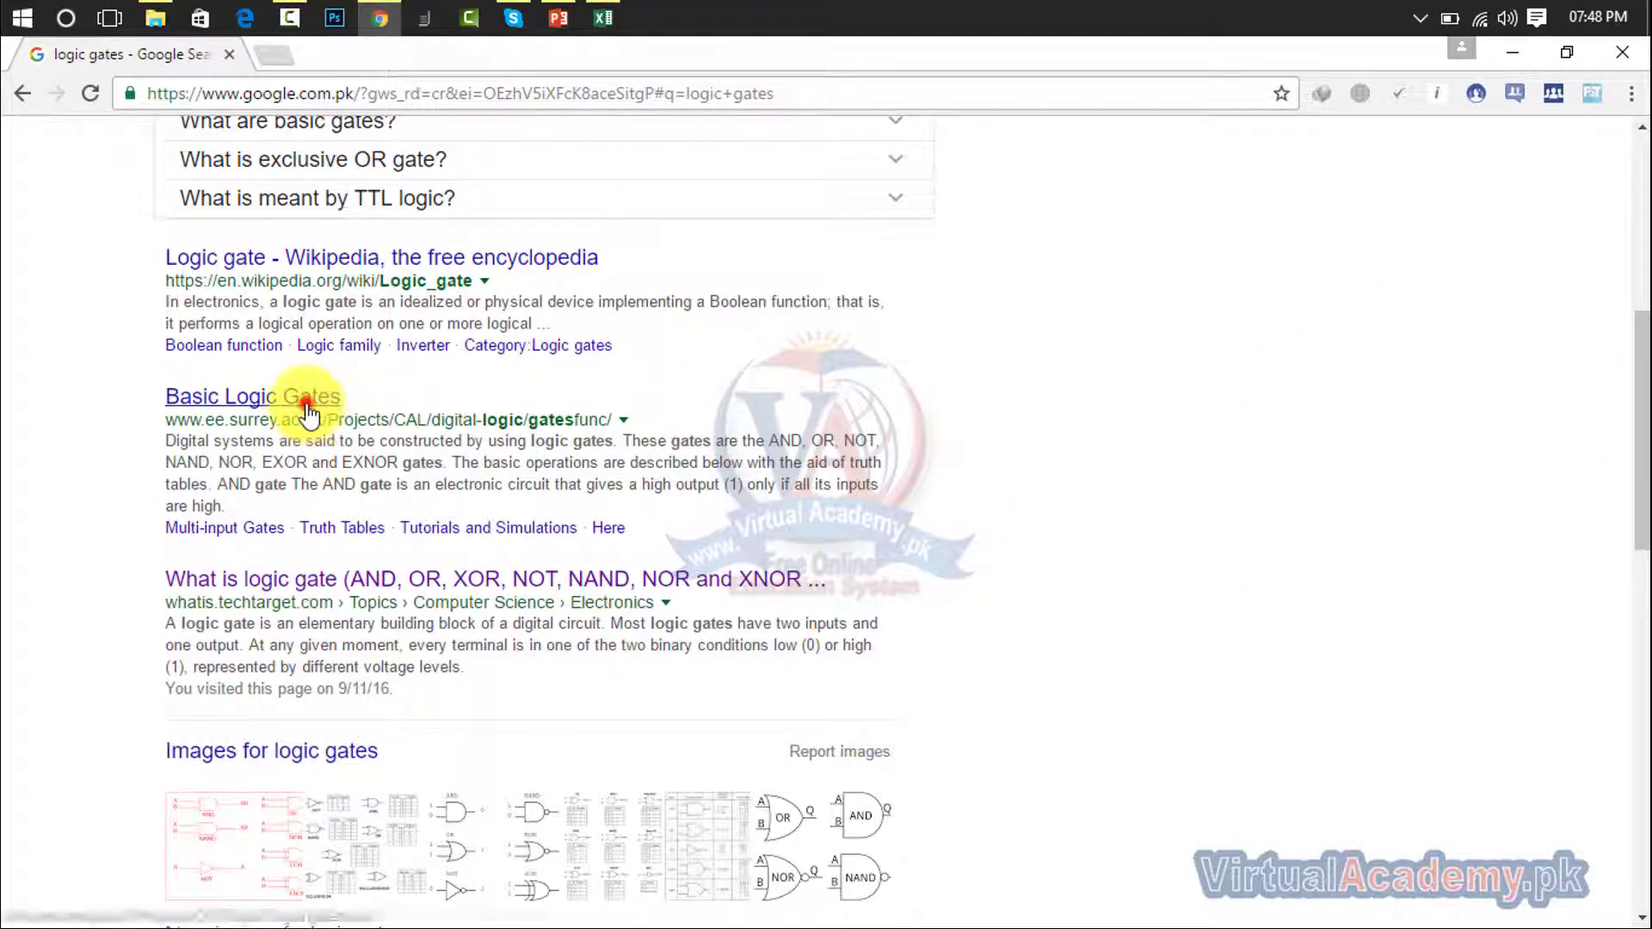
{"action": "left_click", "coordinate": [308, 398]}
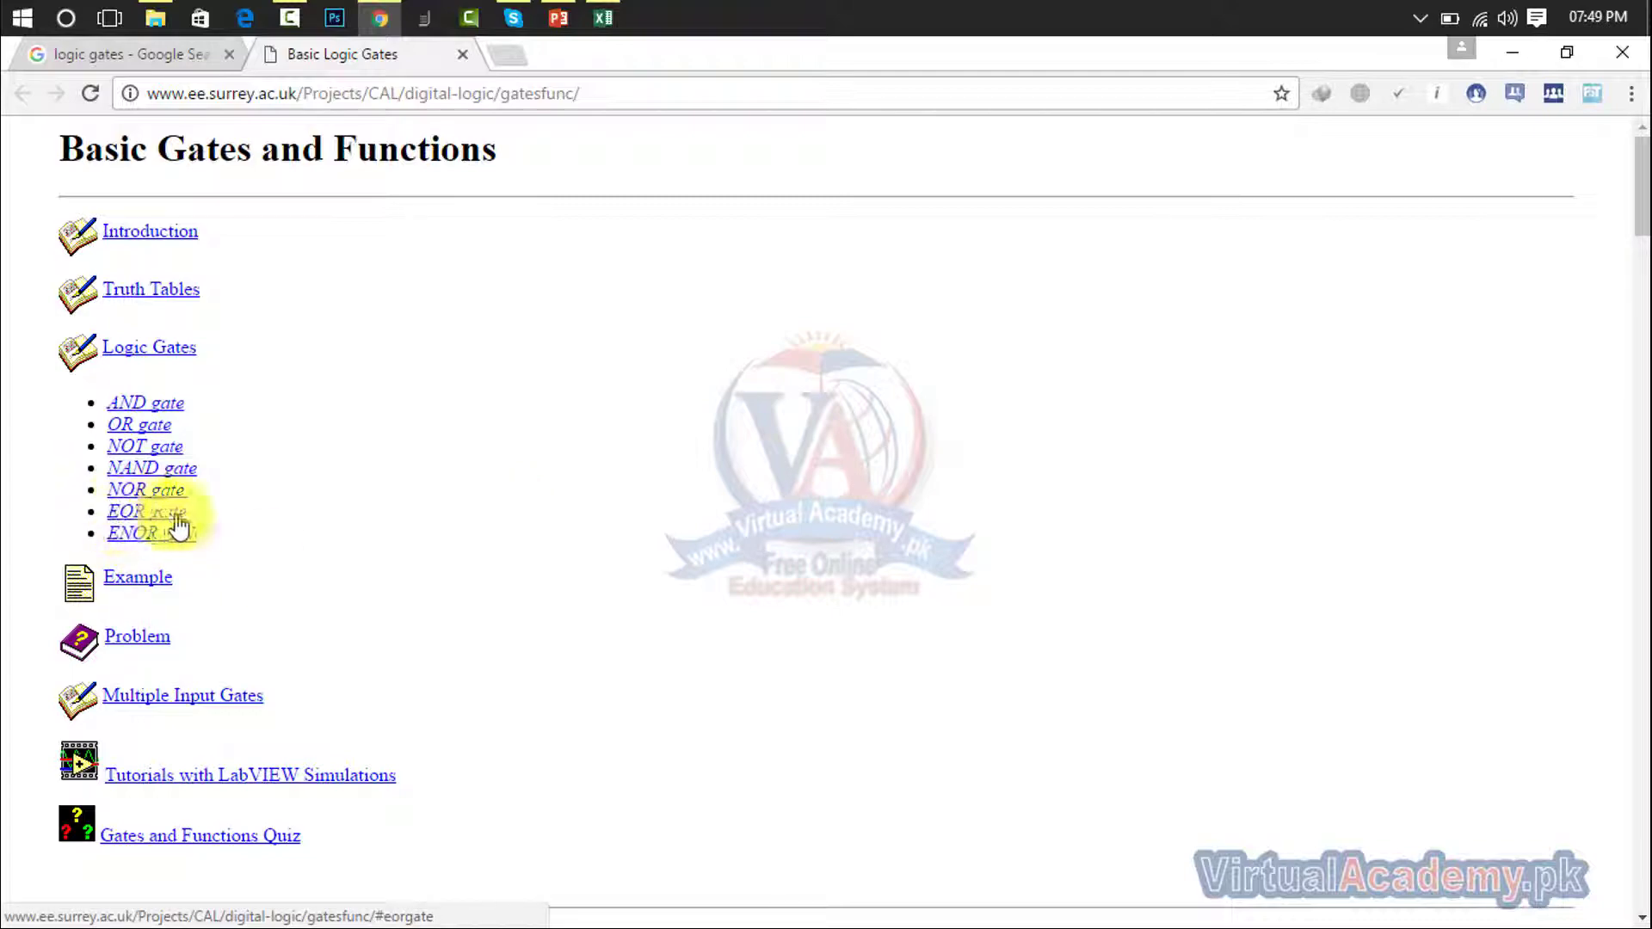
{"action": "left_click_drag", "start_coordinate": [1645, 205], "coordinate": [1646, 389]}
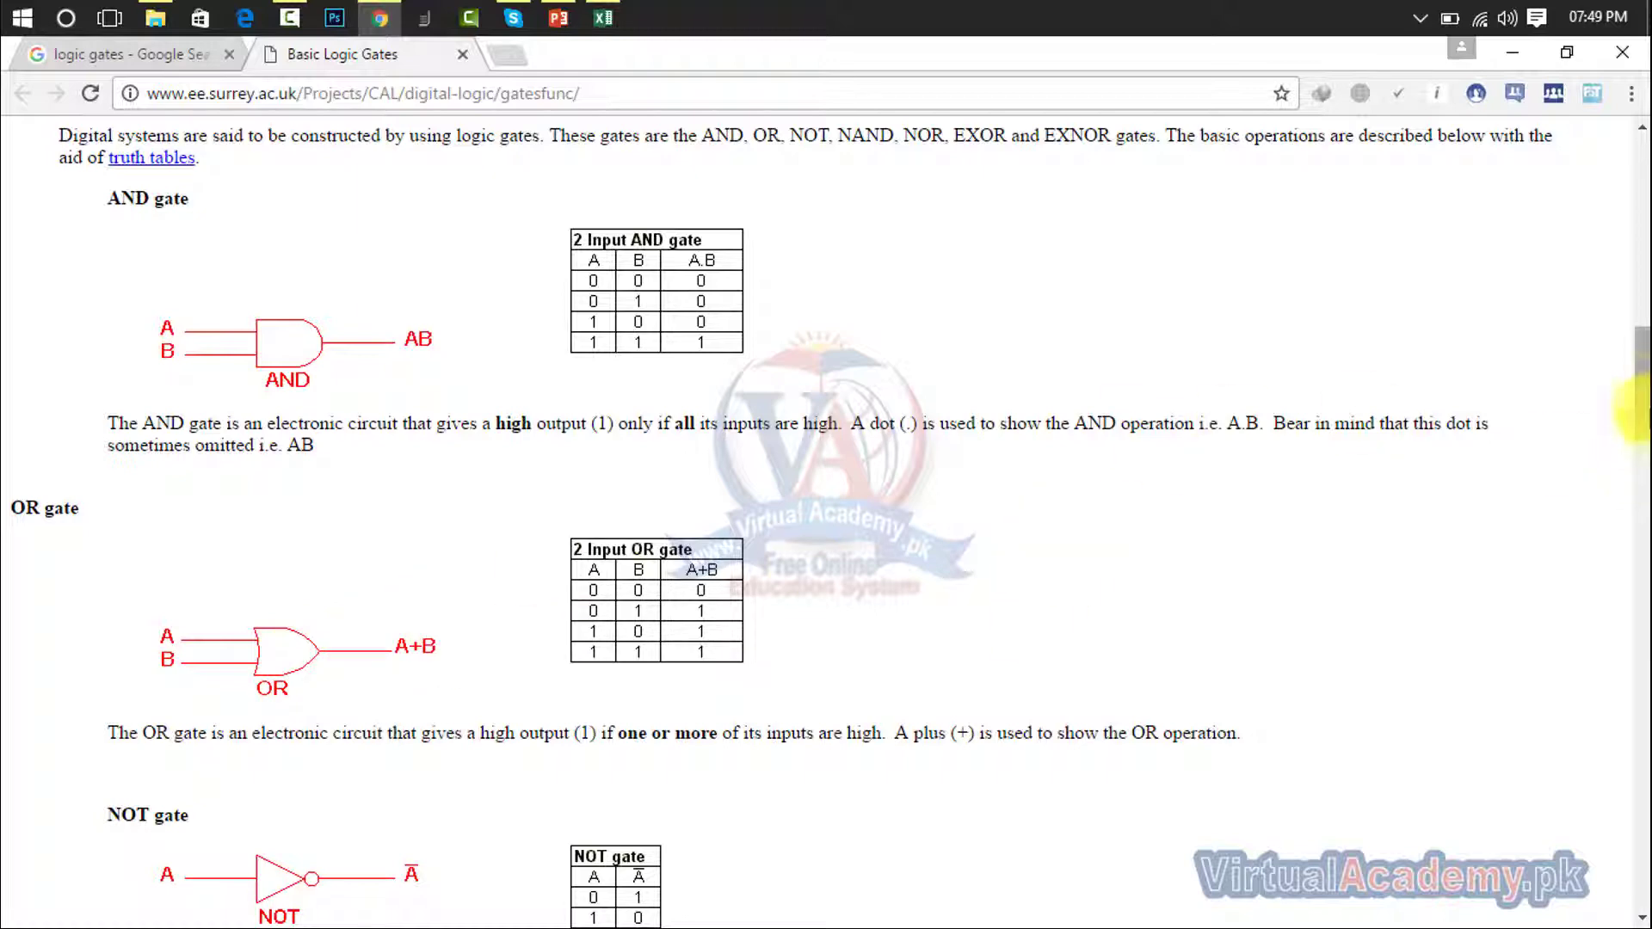
{"action": "left_click_drag", "start_coordinate": [1646, 392], "coordinate": [1643, 433]}
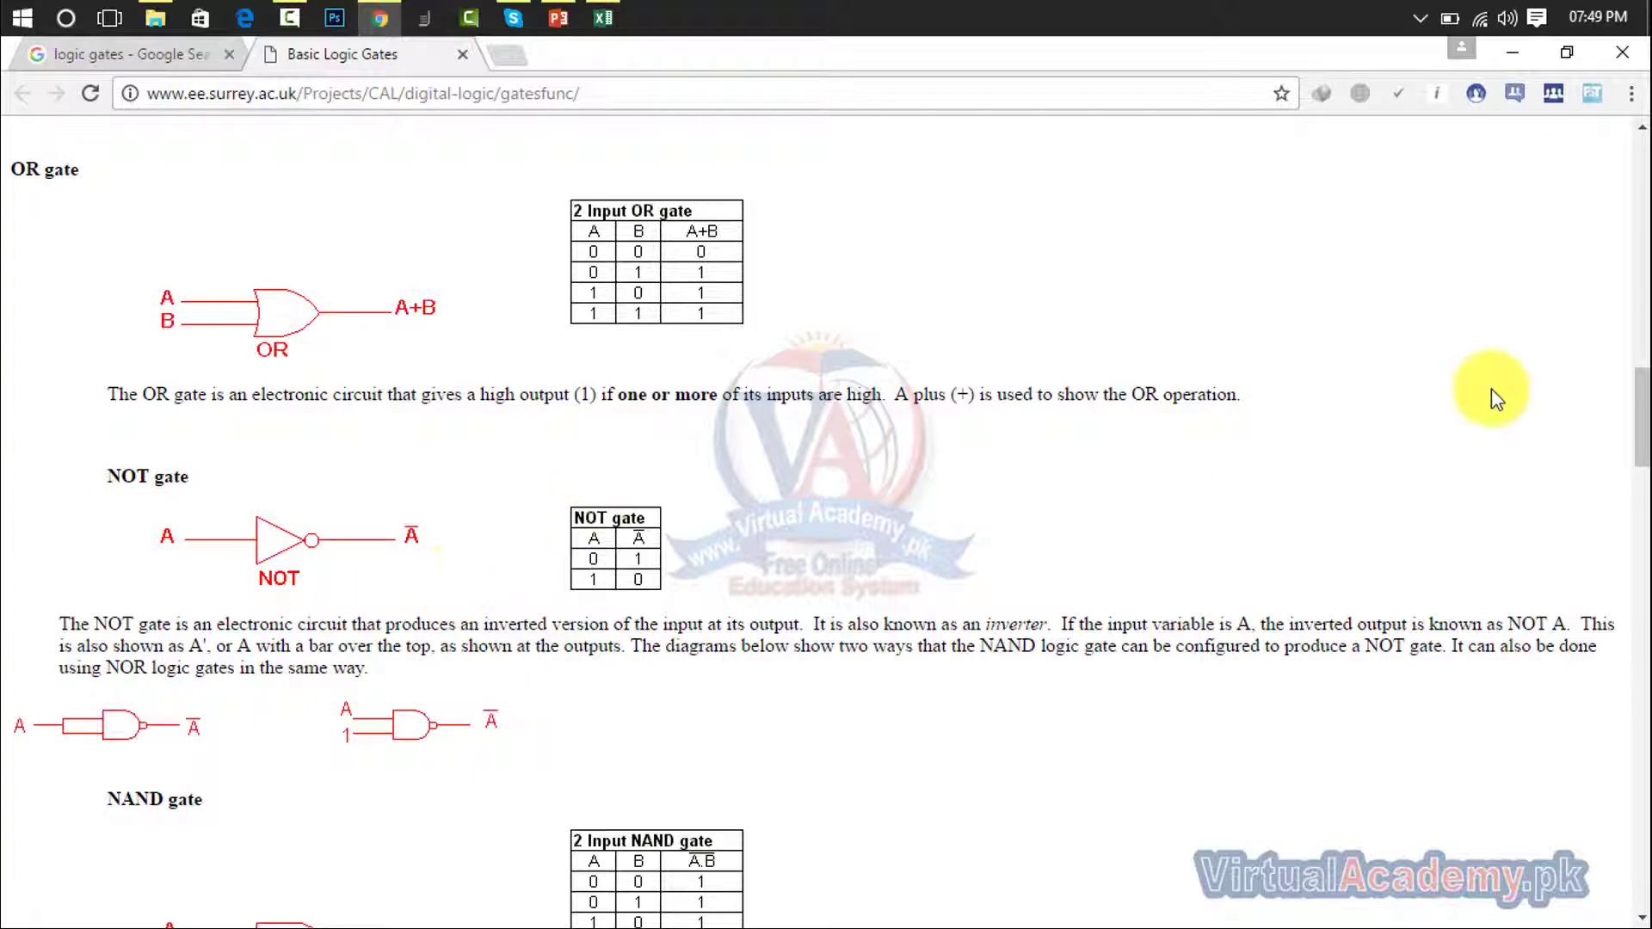
{"action": "mouse_move", "coordinate": [1646, 413]}
{"action": "left_mouse_down"}
{"action": "mouse_move", "coordinate": [1642, 731]}
{"action": "mouse_move", "coordinate": [1642, 168]}
{"action": "mouse_move", "coordinate": [1642, 409]}
{"action": "left_mouse_up"}
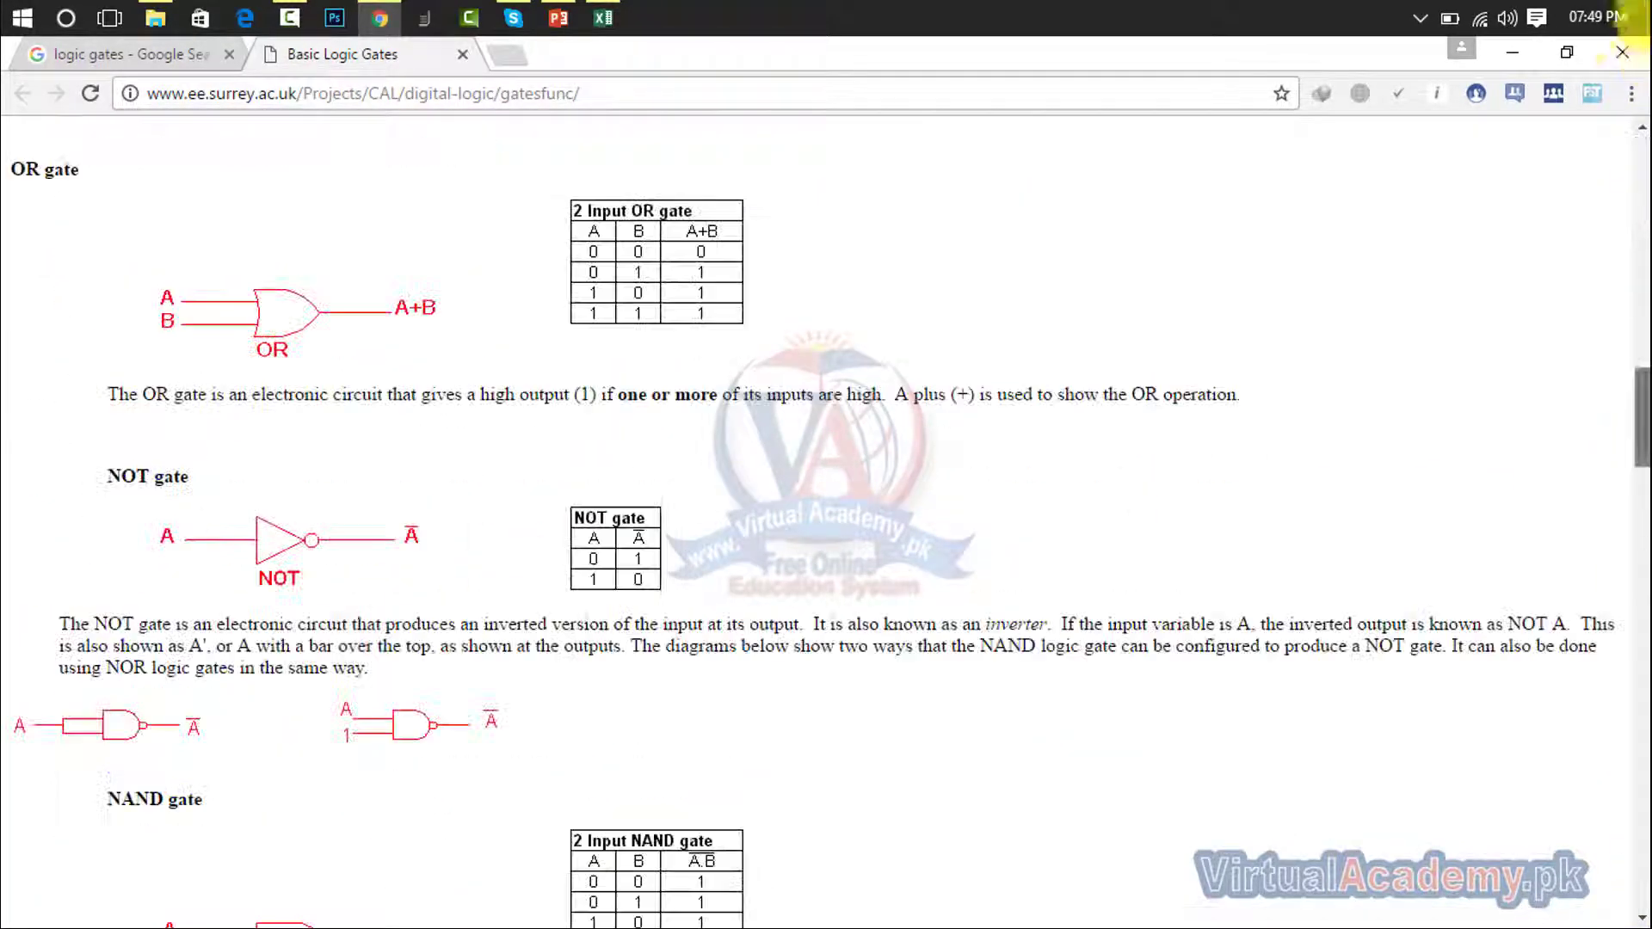
{"action": "left_click", "coordinate": [462, 54]}
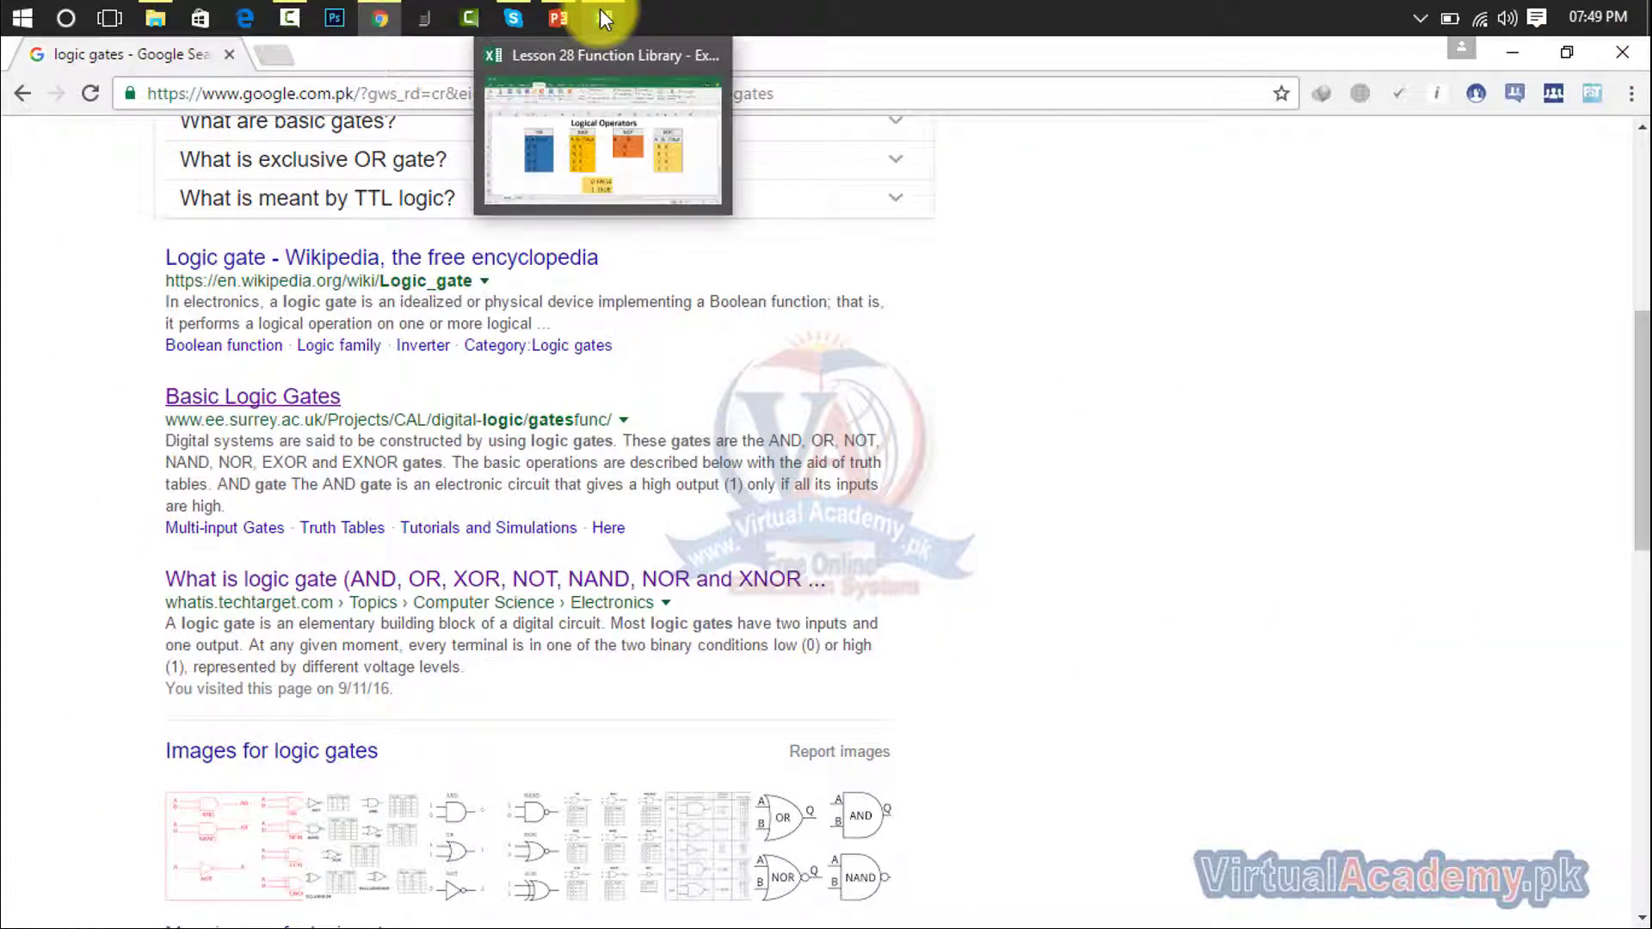
Back in Excel, start typing =or( in G4, then cancel the entry
{"action": "left_click", "coordinate": [604, 11]}
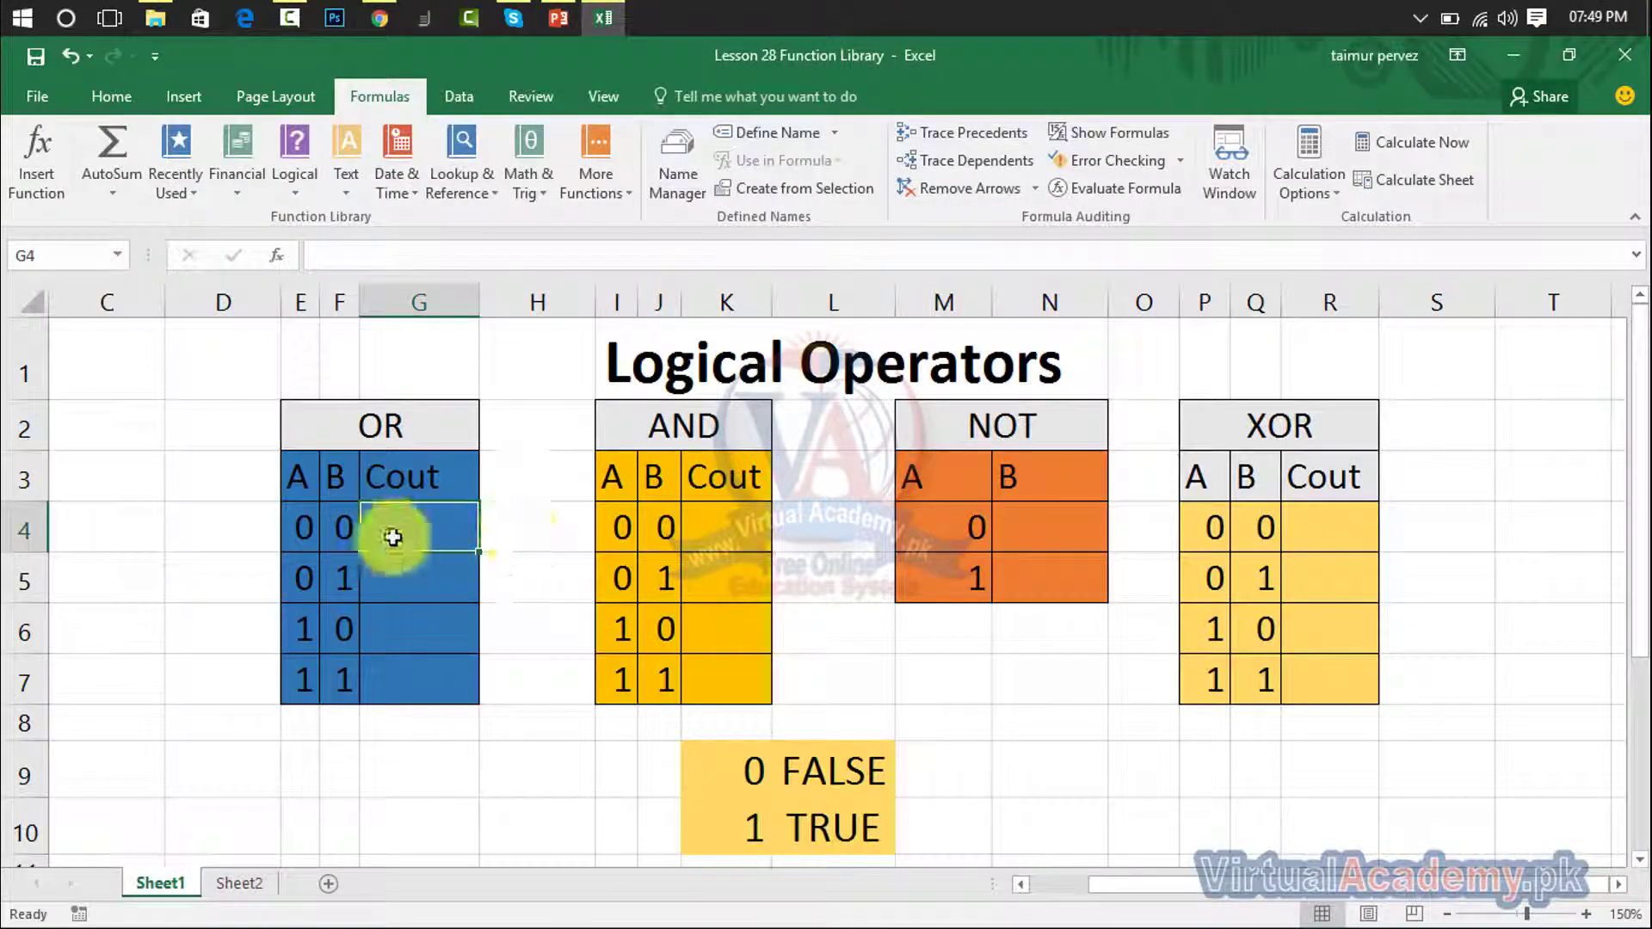
{"action": "left_click", "coordinate": [425, 421]}
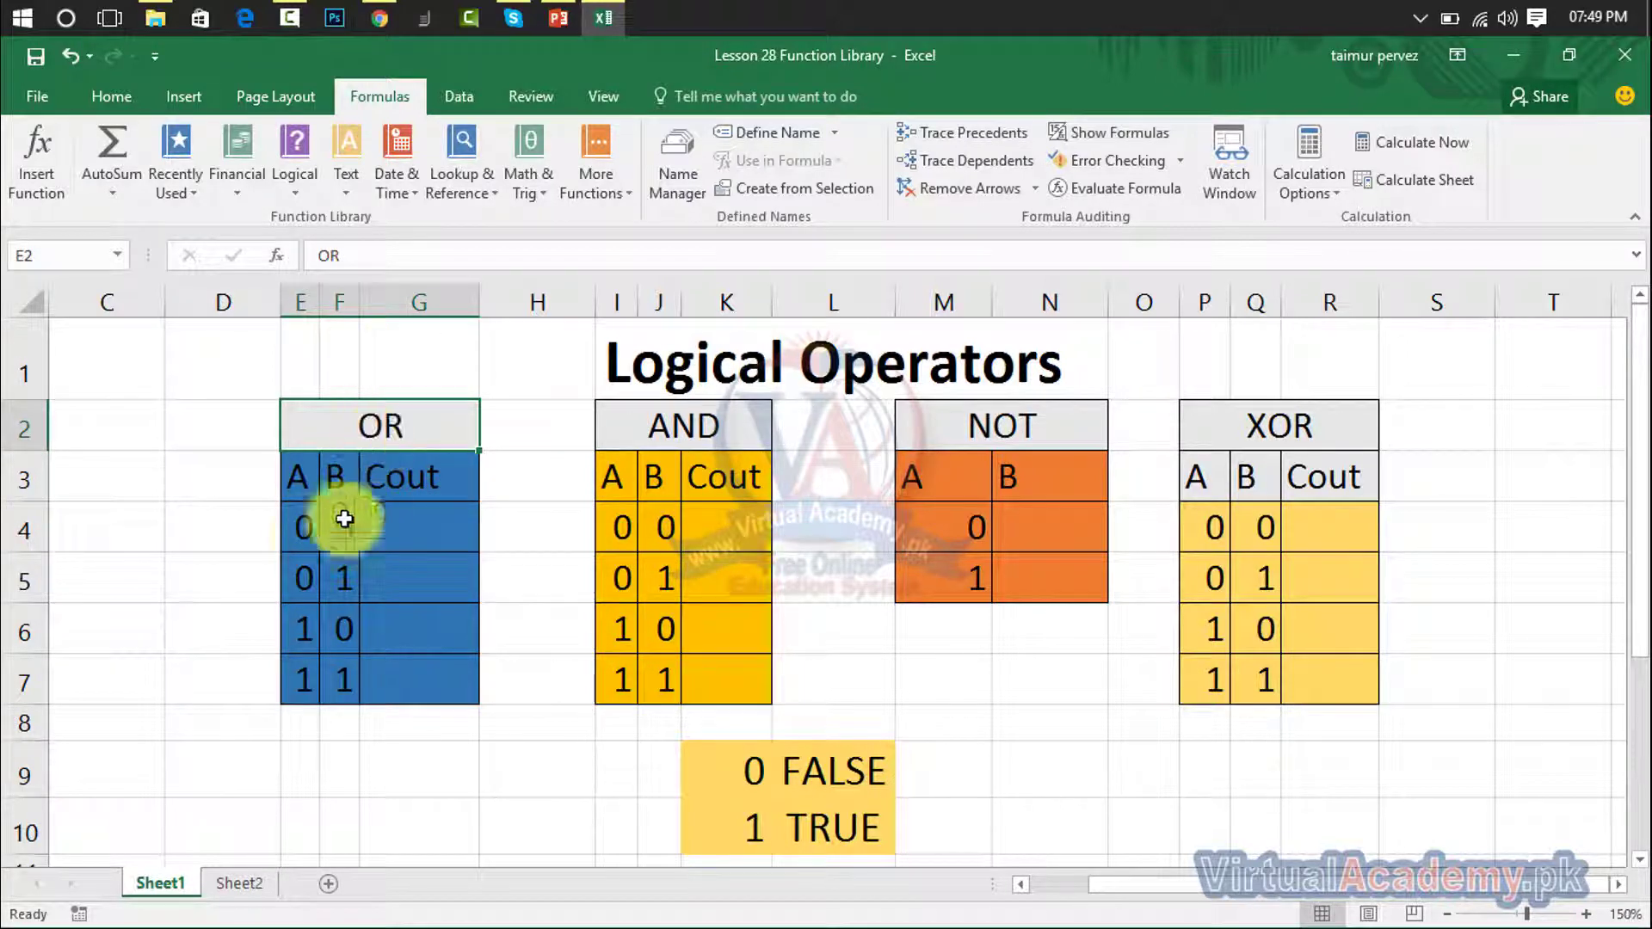
{"action": "left_click", "coordinate": [311, 527]}
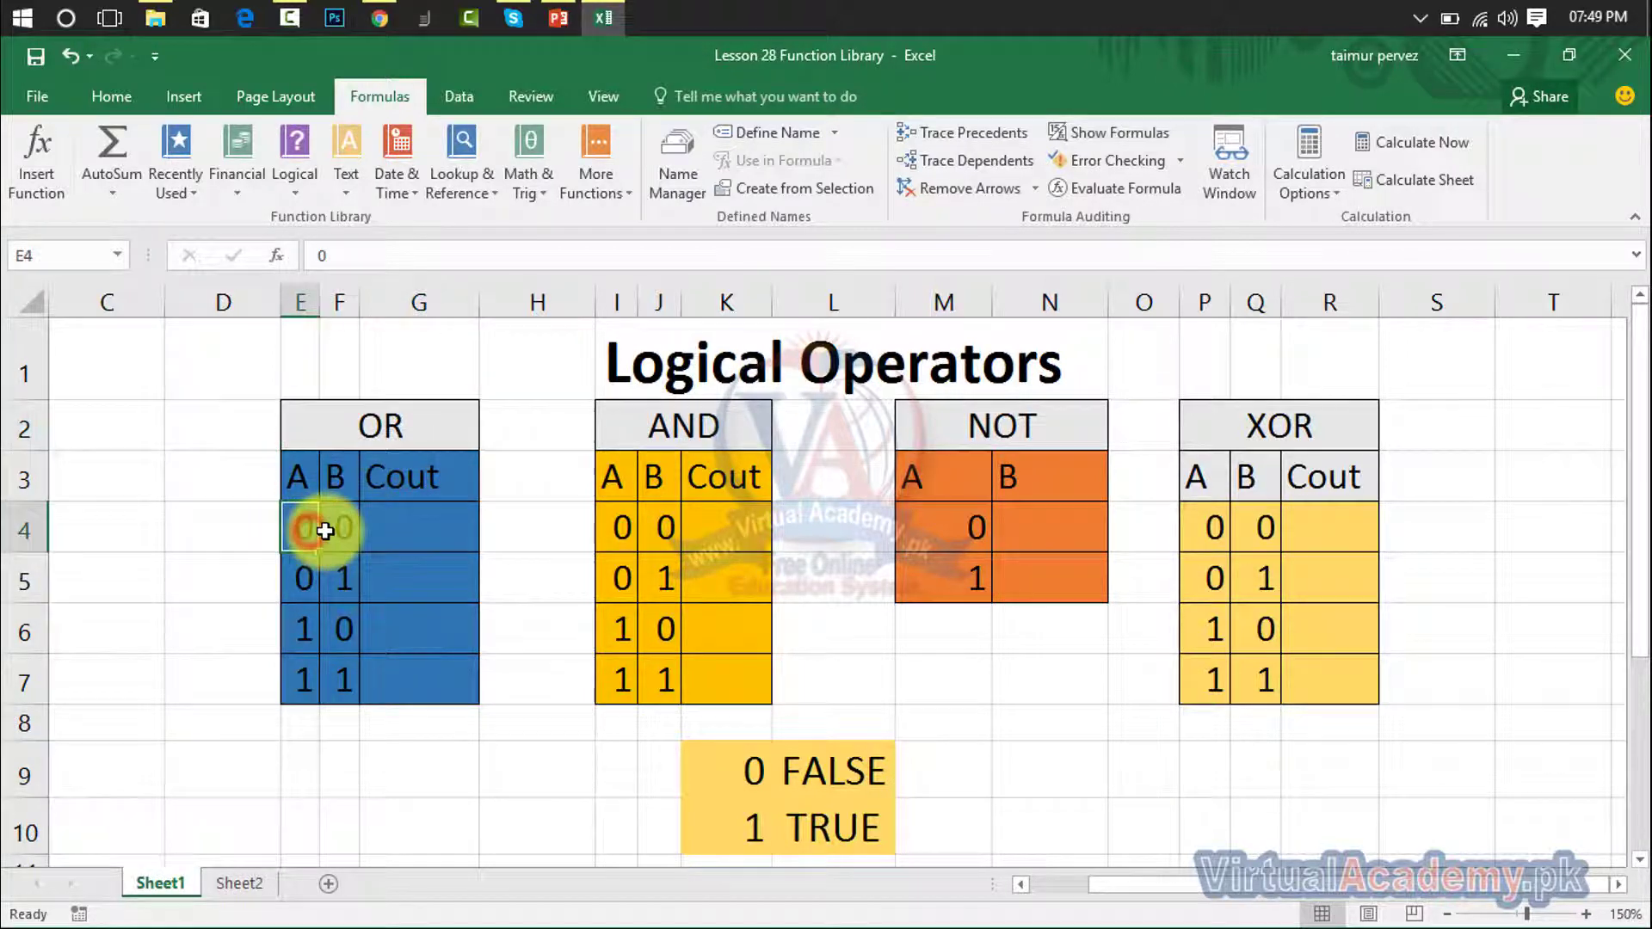
{"action": "left_click", "coordinate": [377, 538]}
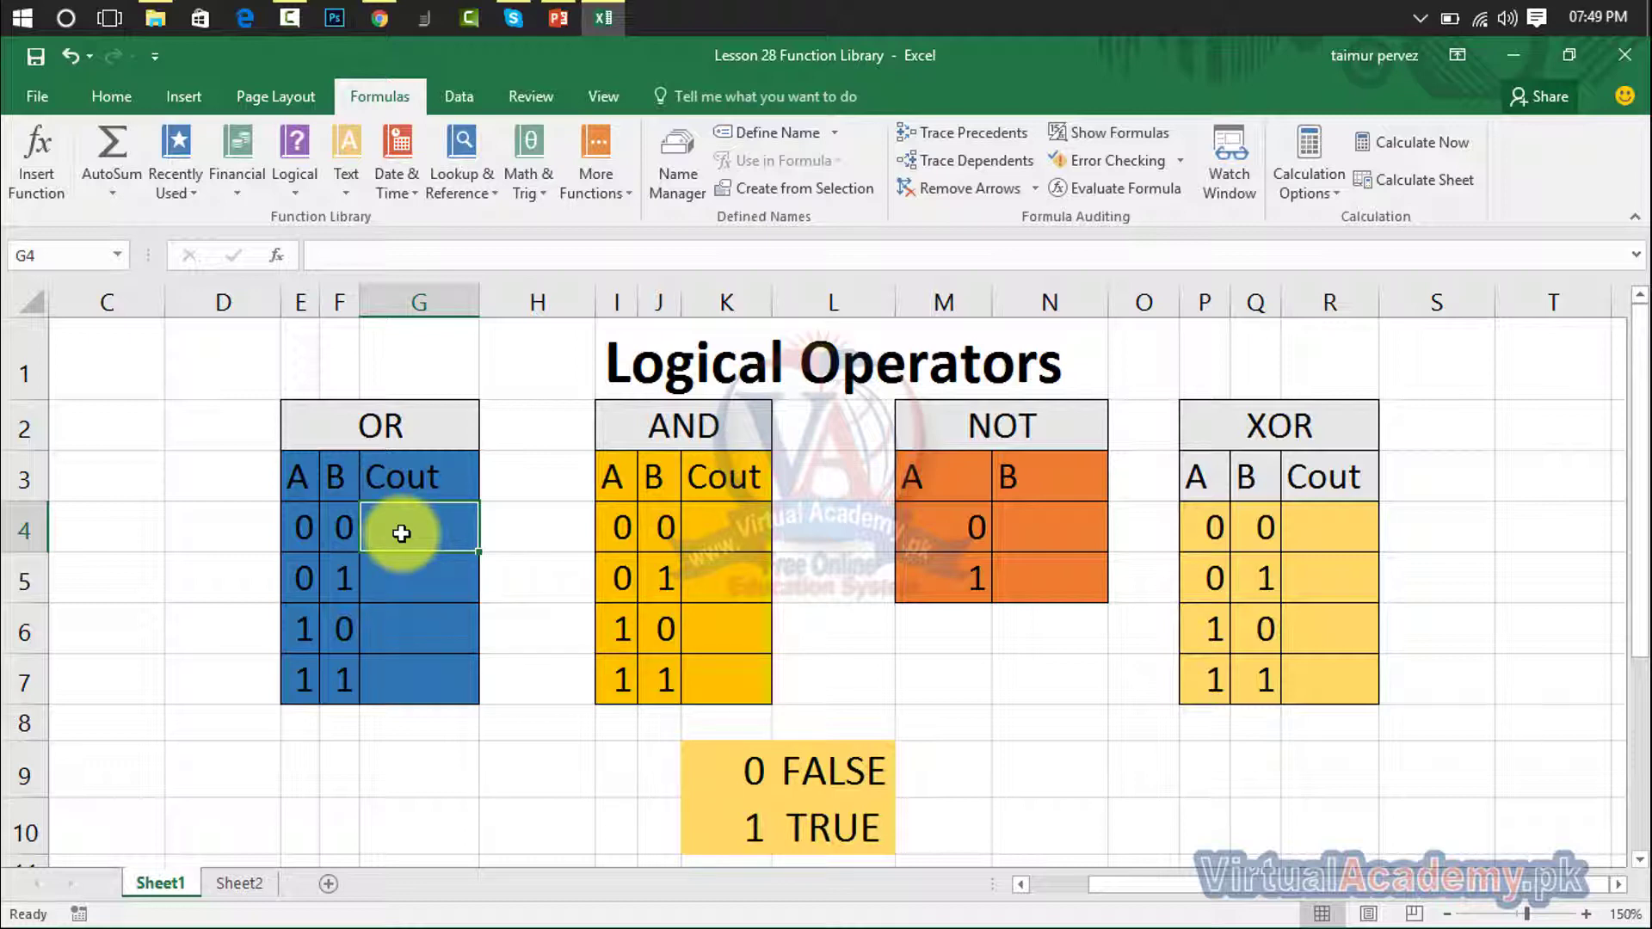
{"action": "type", "text": "=or"}
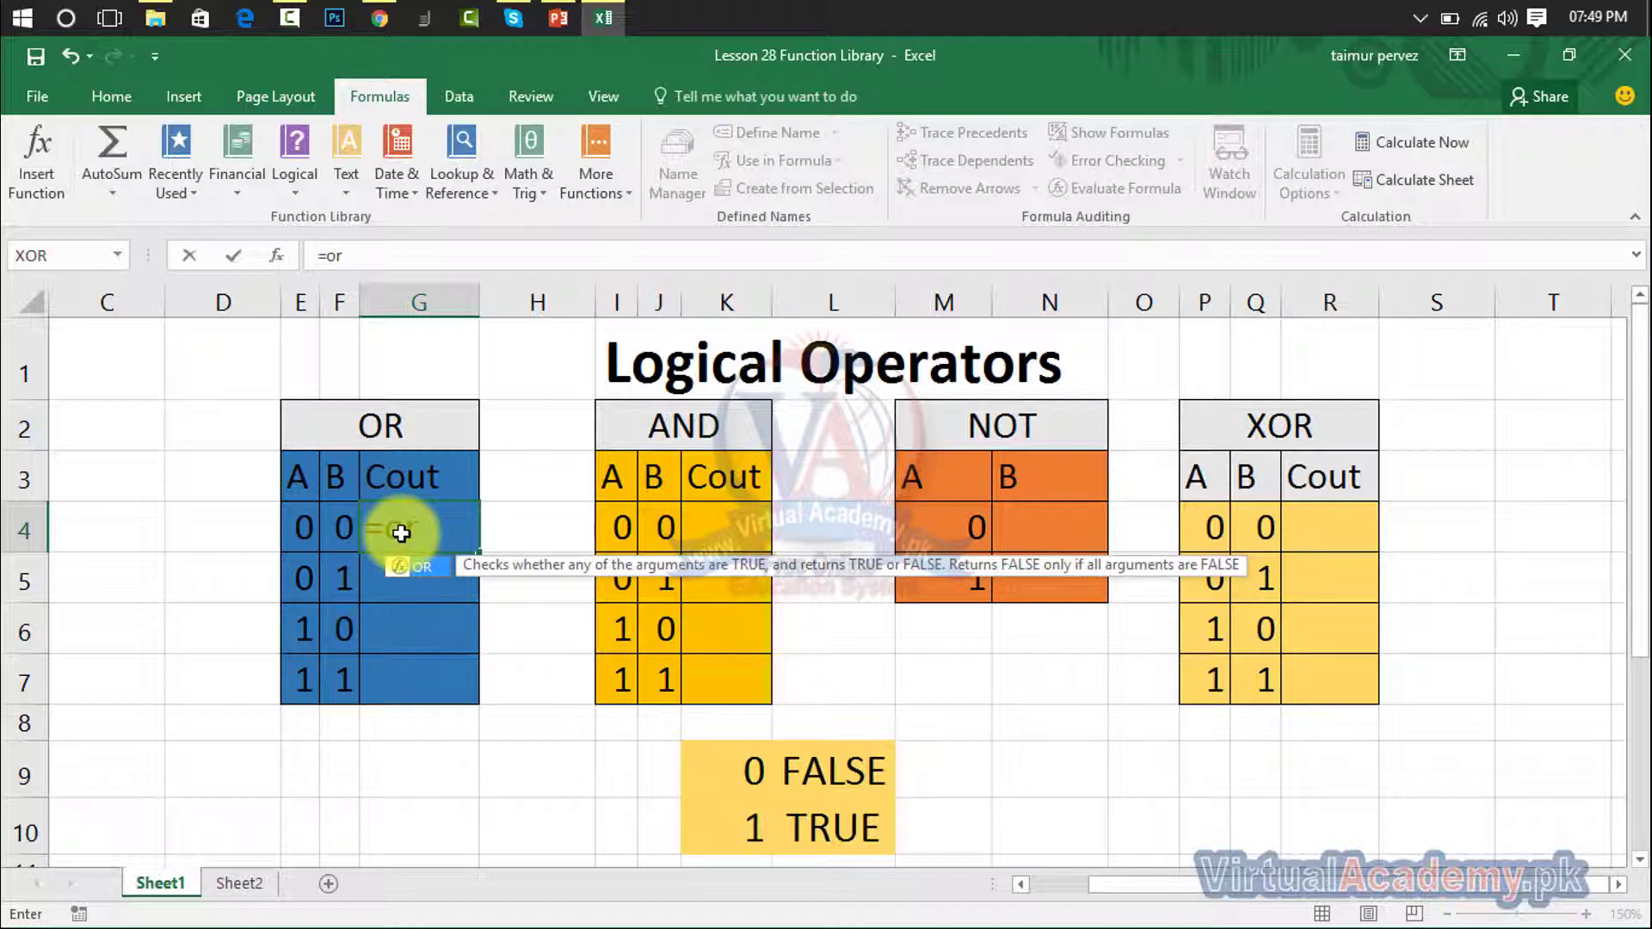
{"action": "type", "text": "("}
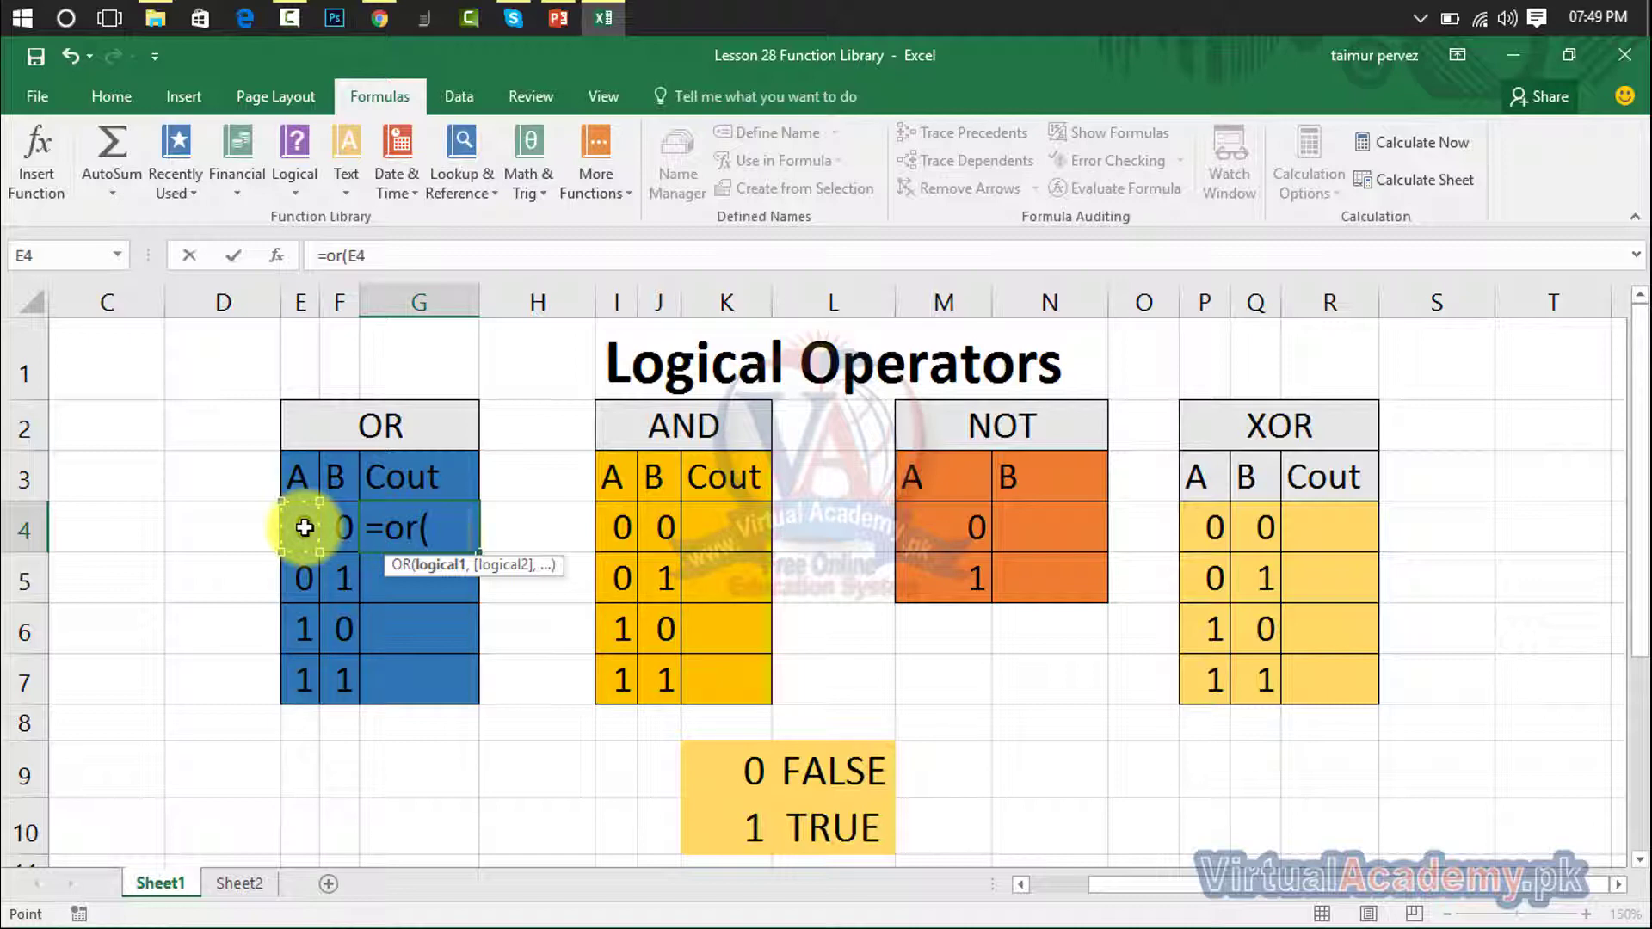
{"action": "key", "text": "Escape"}
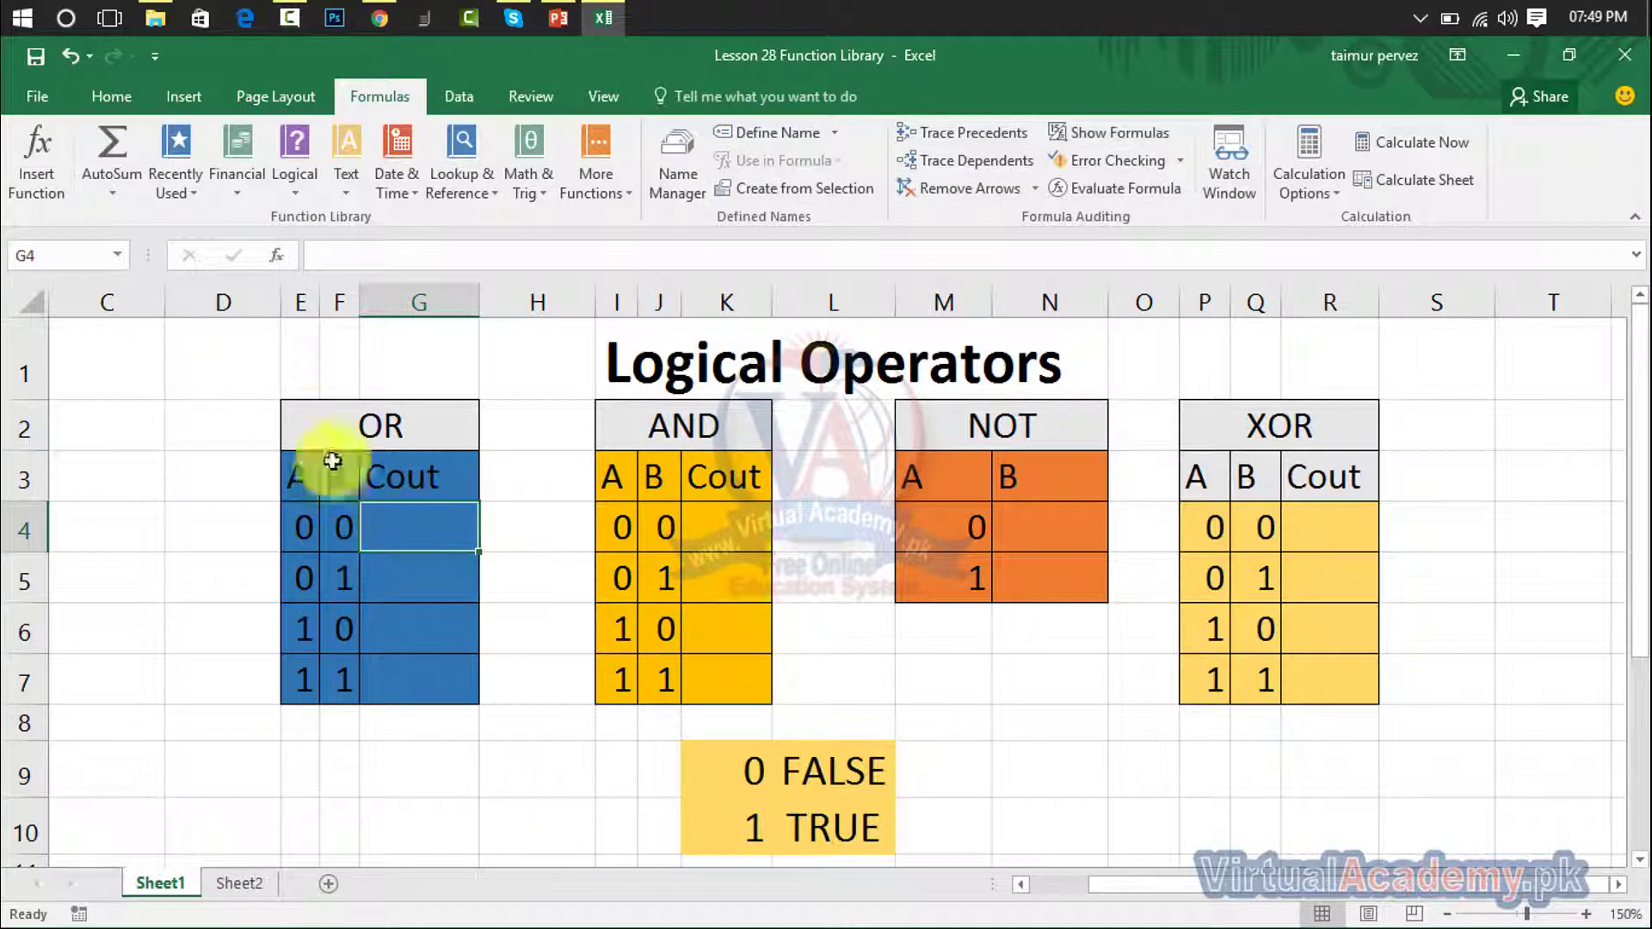
Insert =OR(0,0) into G4 from the Logical functions list, giving FALSE
{"action": "left_click", "coordinate": [296, 192]}
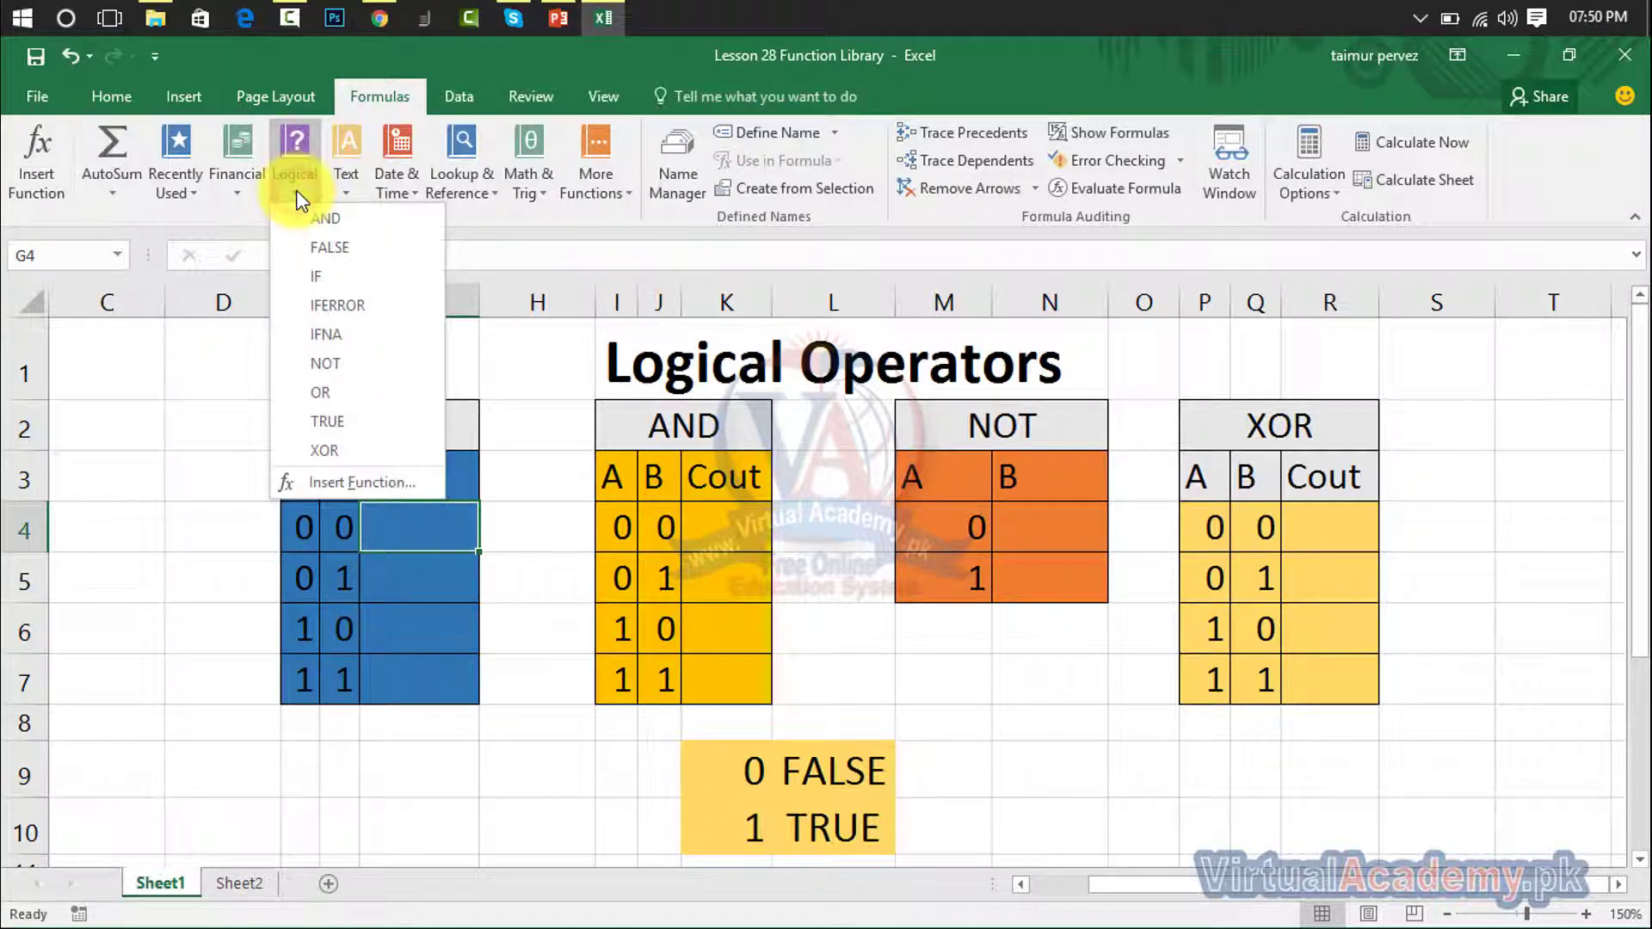
{"action": "left_click", "coordinate": [339, 394]}
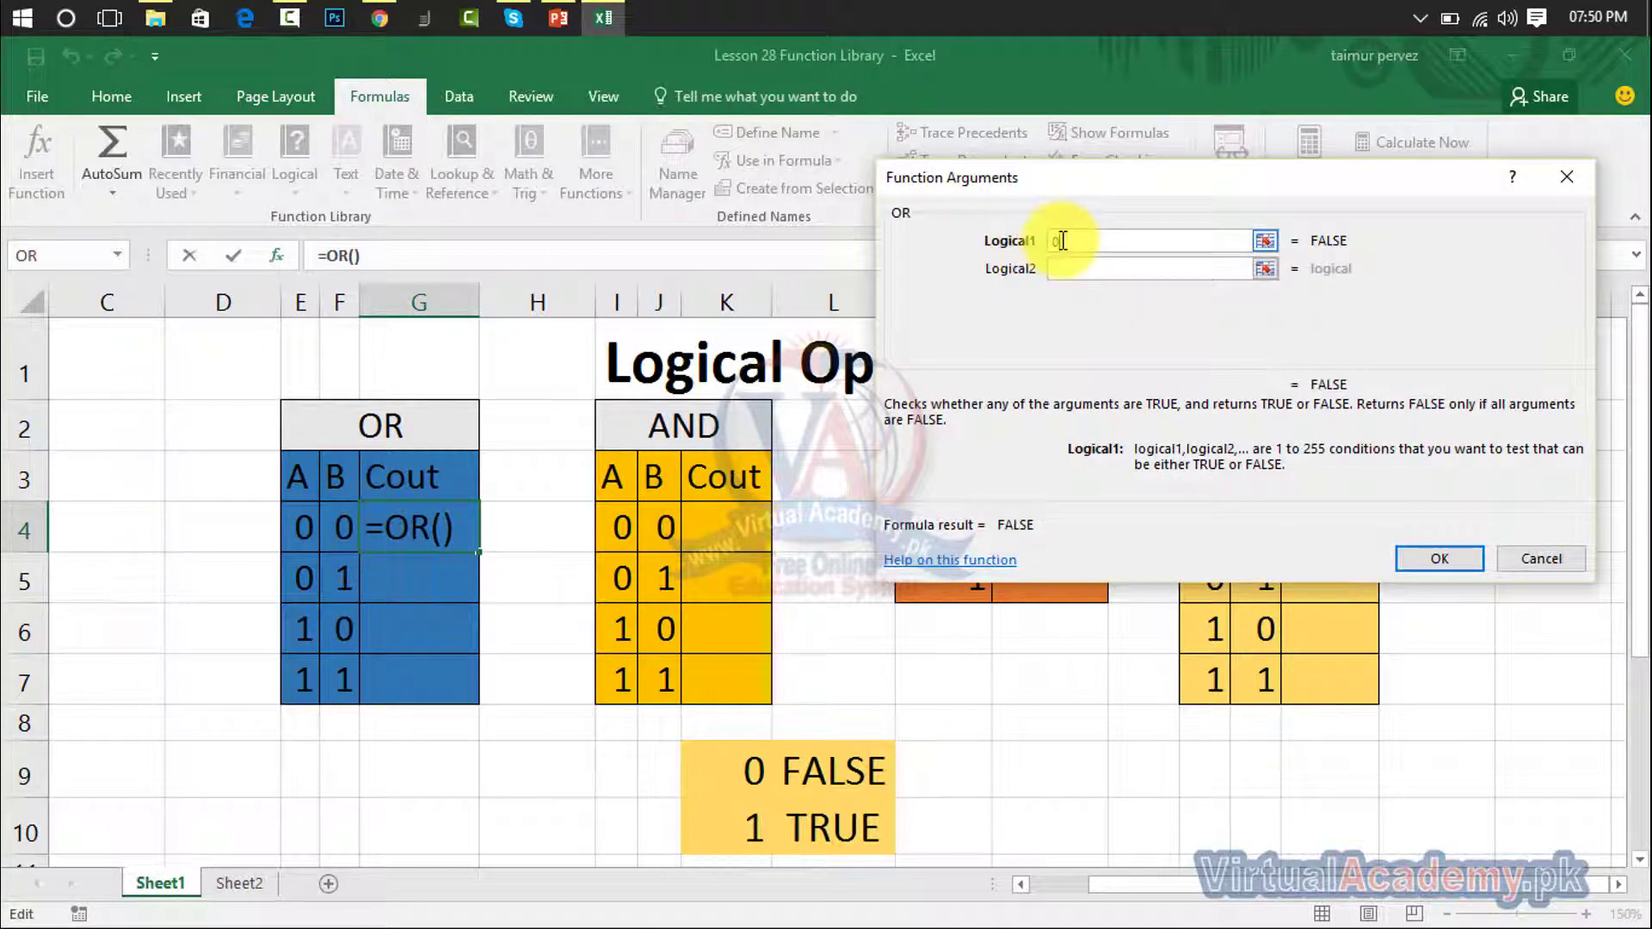
{"action": "type", "text": "0"}
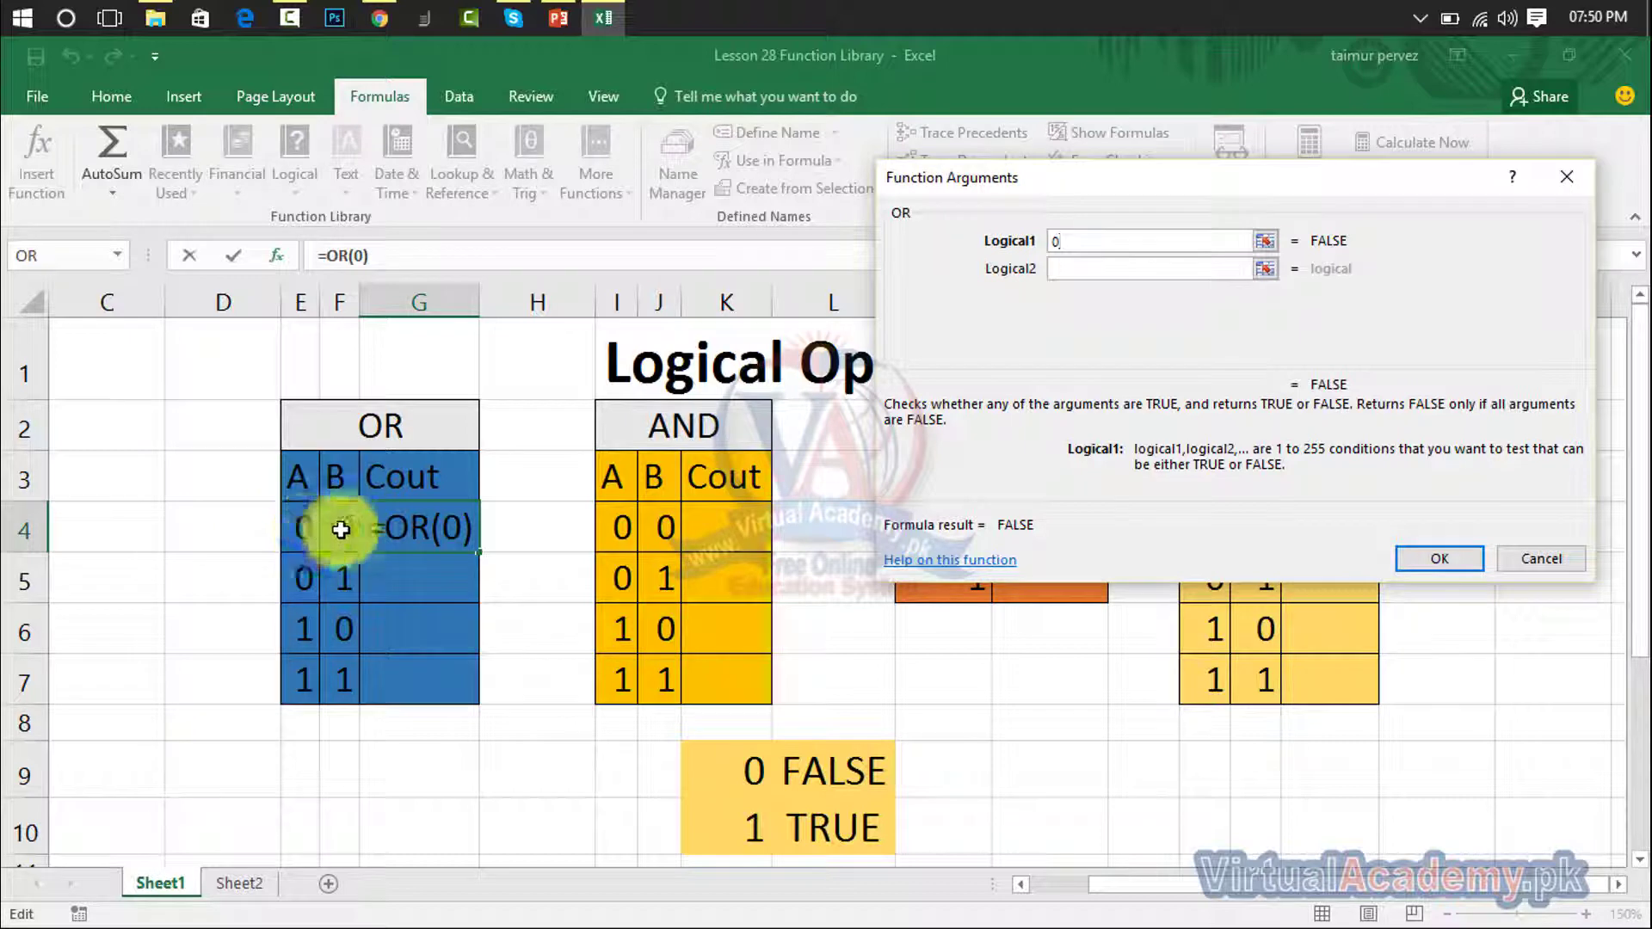
{"action": "left_click", "coordinate": [1145, 270]}
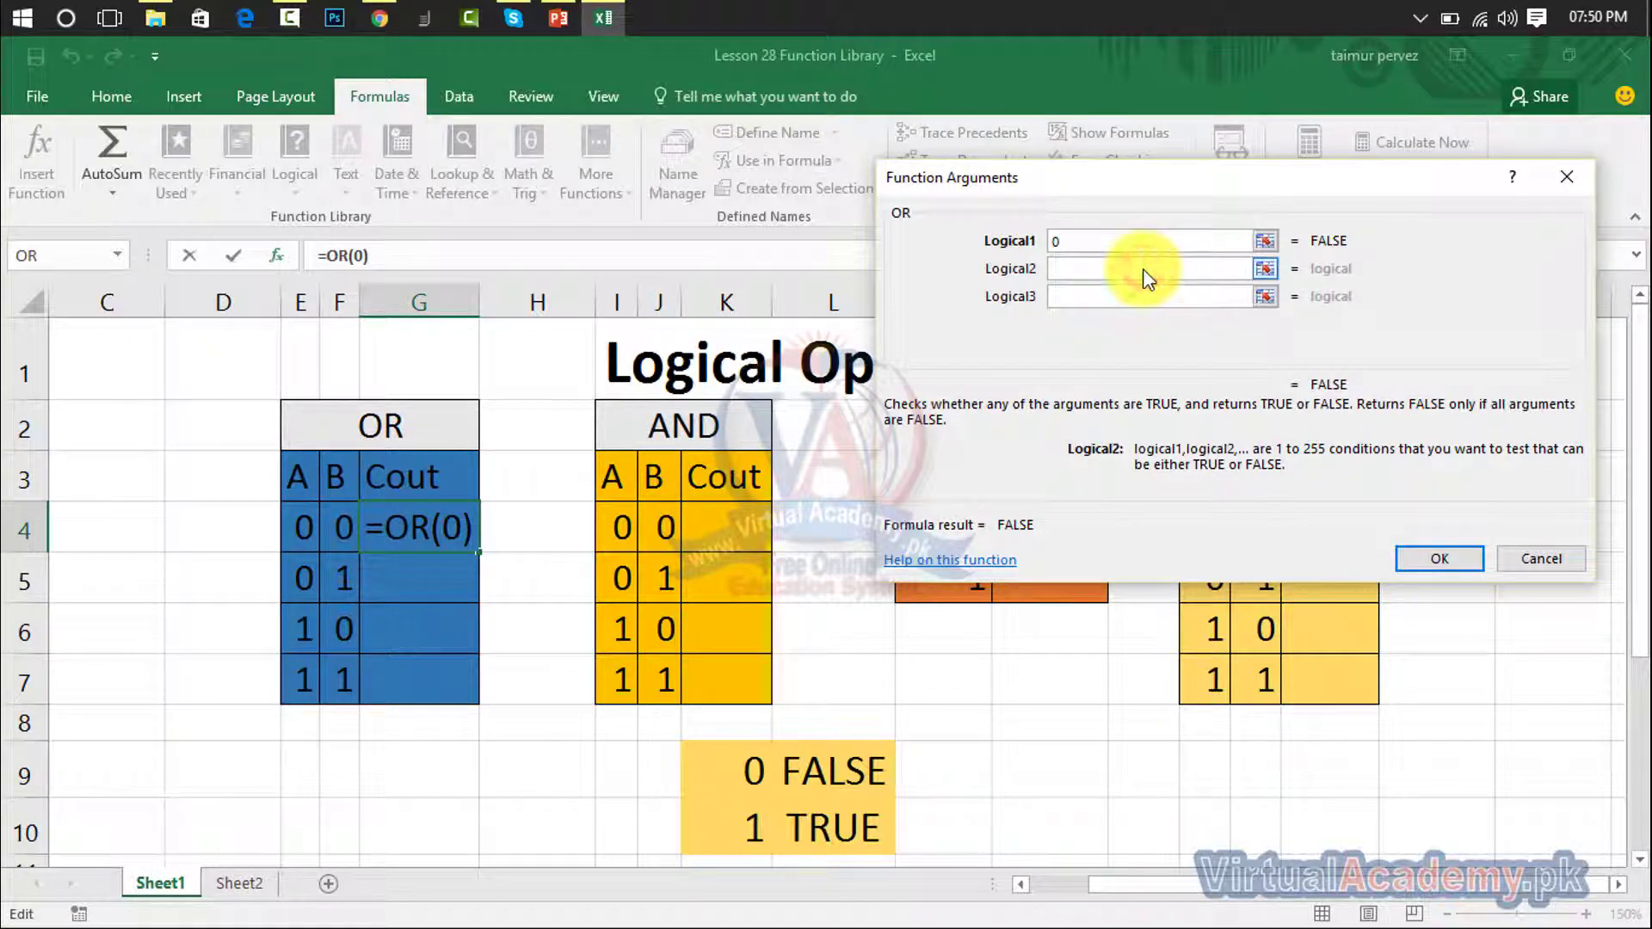
{"action": "type", "text": "0"}
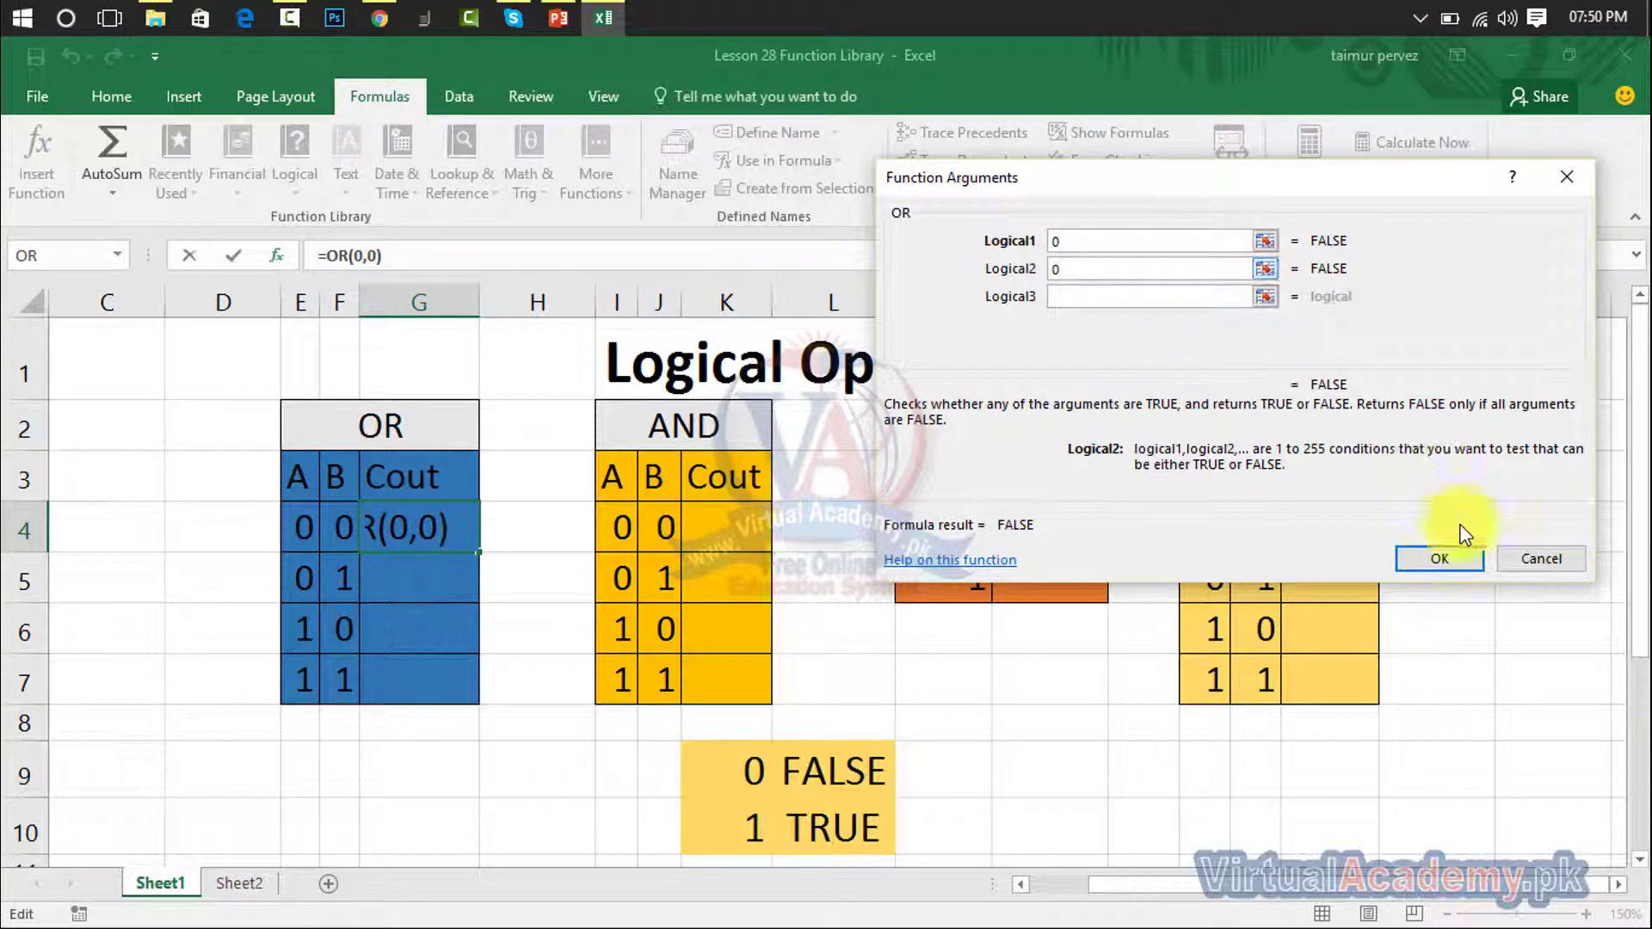
{"action": "left_click", "coordinate": [1439, 557]}
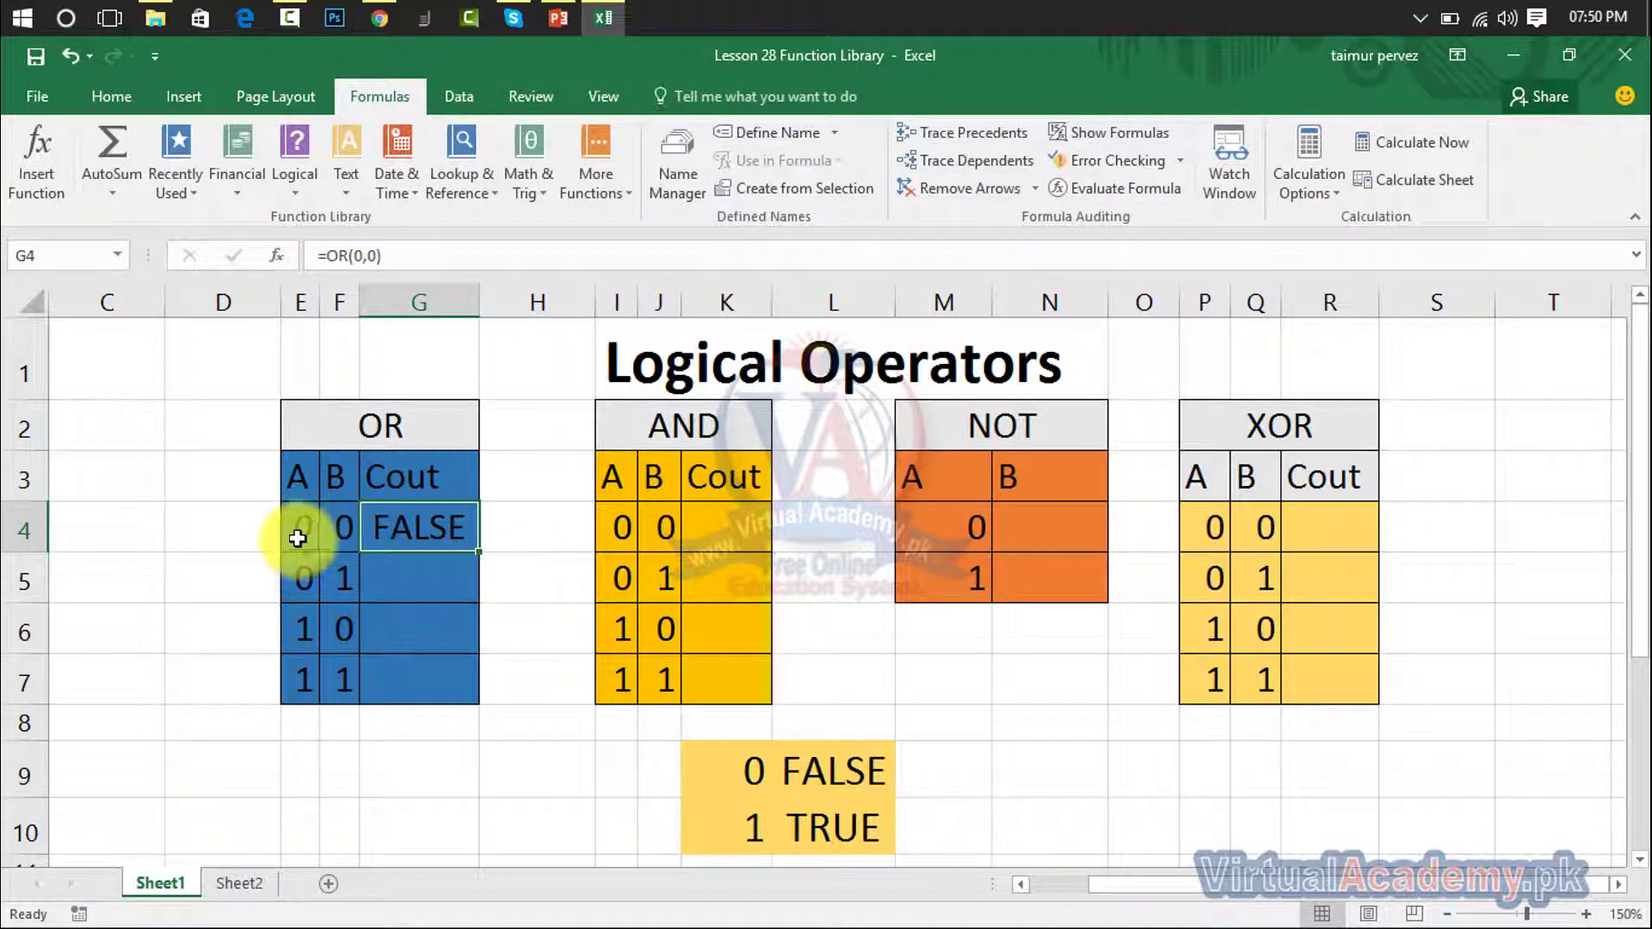
Check the 0/FALSE key cells K9 and L9, then select G5
{"action": "left_click", "coordinate": [758, 780]}
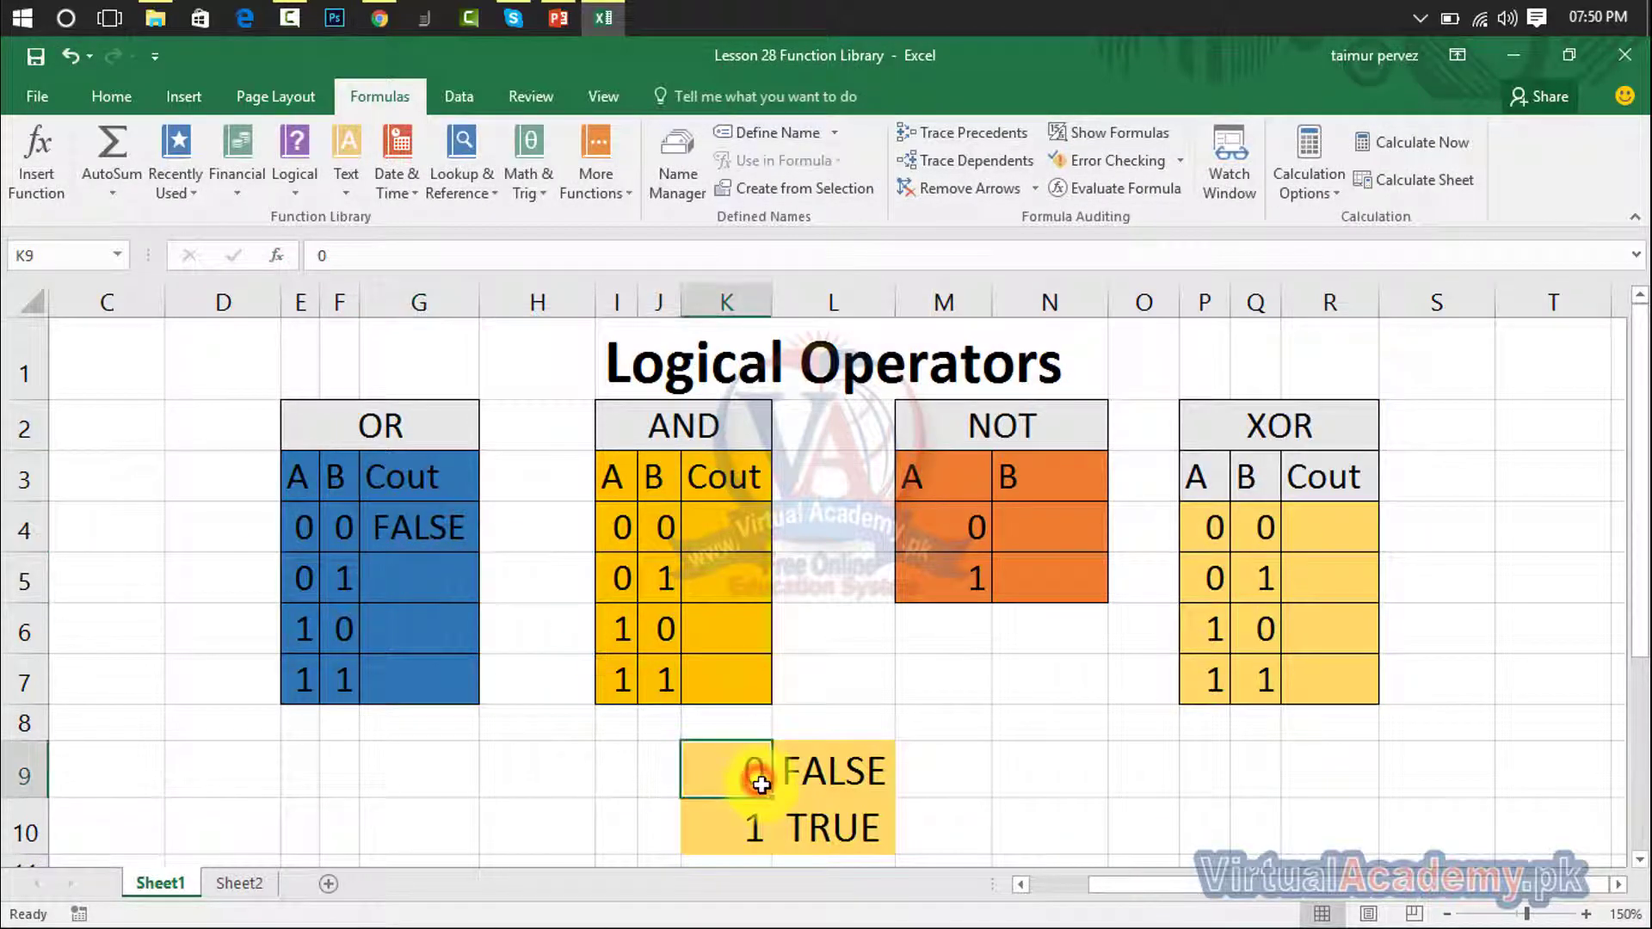
{"action": "left_click", "coordinate": [811, 772]}
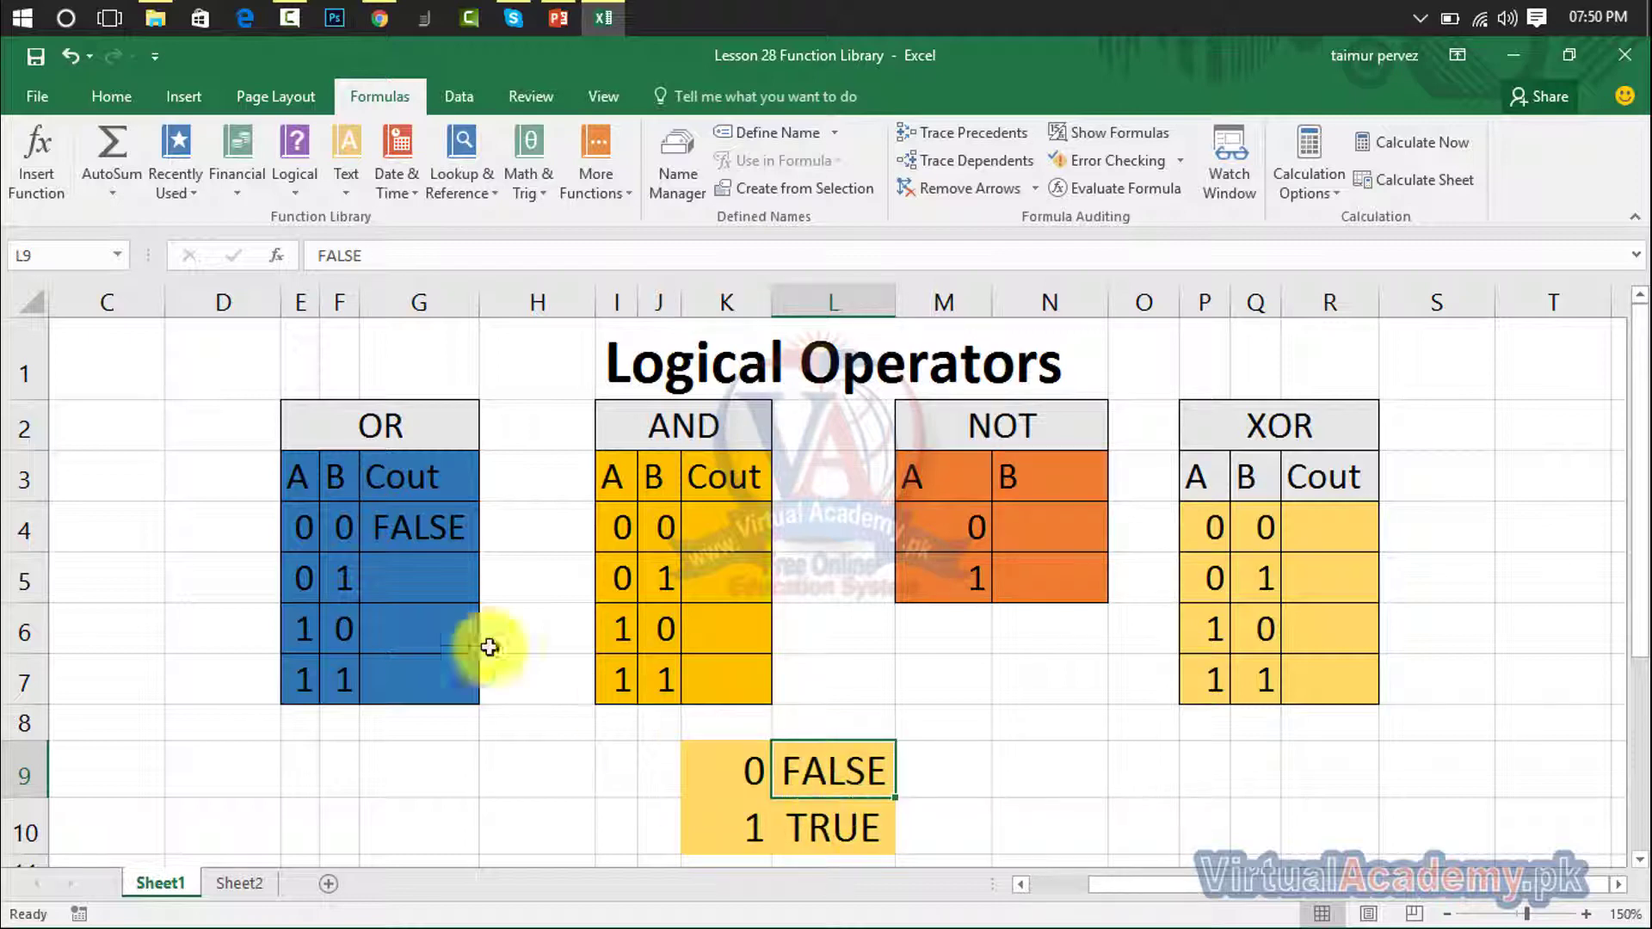
{"action": "left_click", "coordinate": [402, 601]}
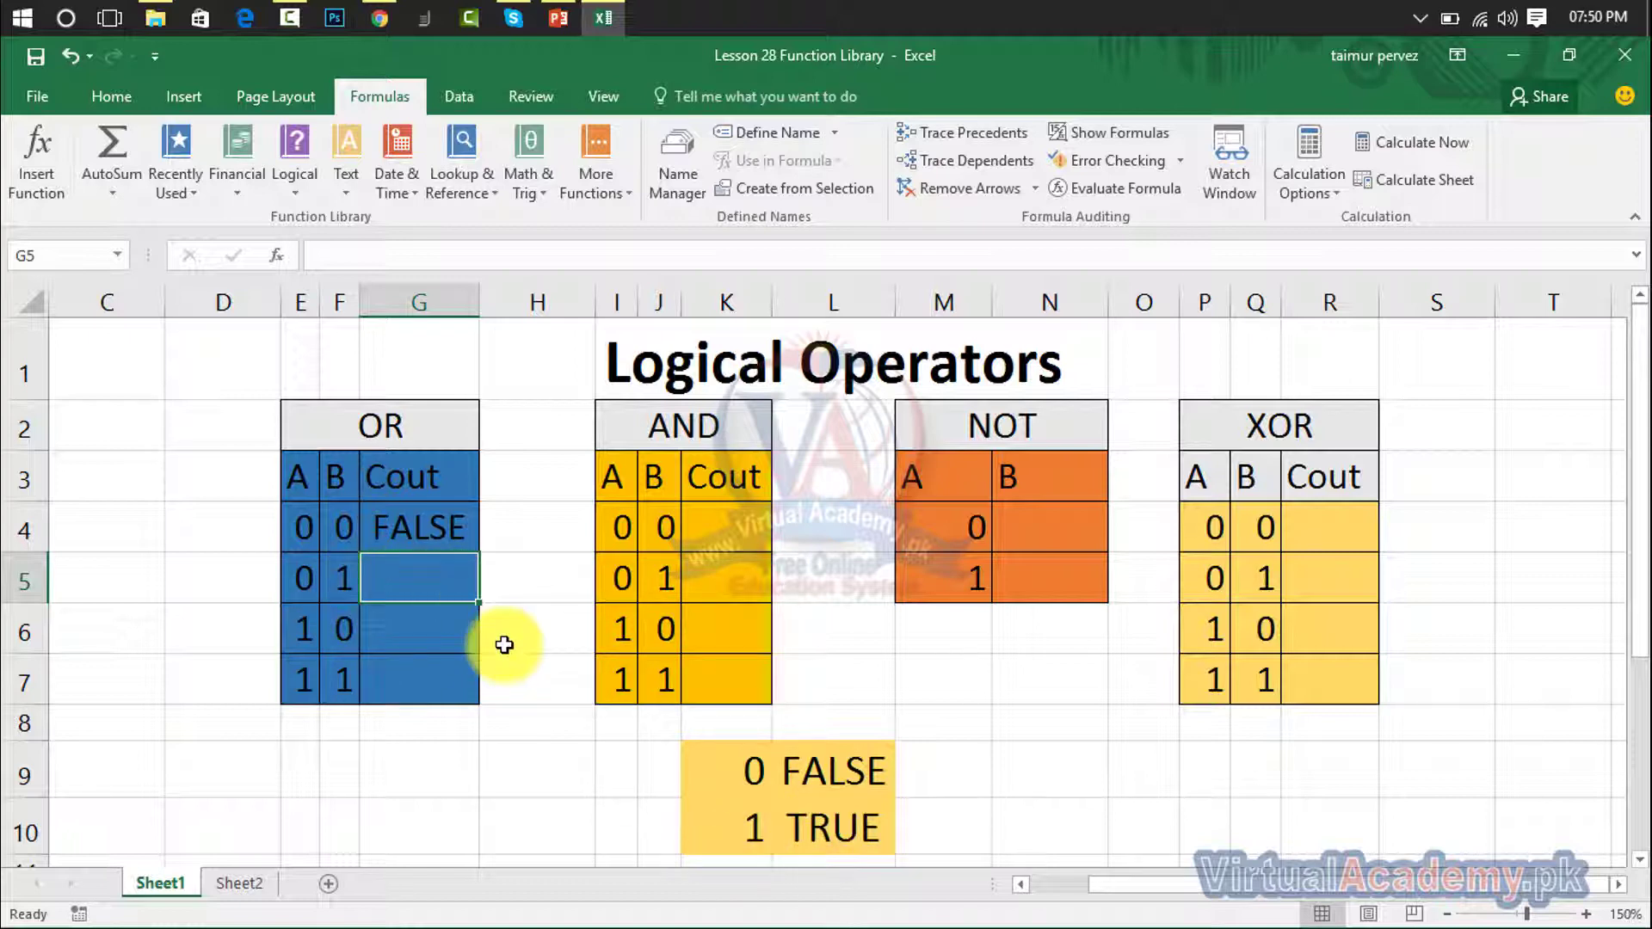
Enter =OR(E5:F5) in G5, fixing the mistyped name, so it shows TRUE
{"action": "type", "text": "="}
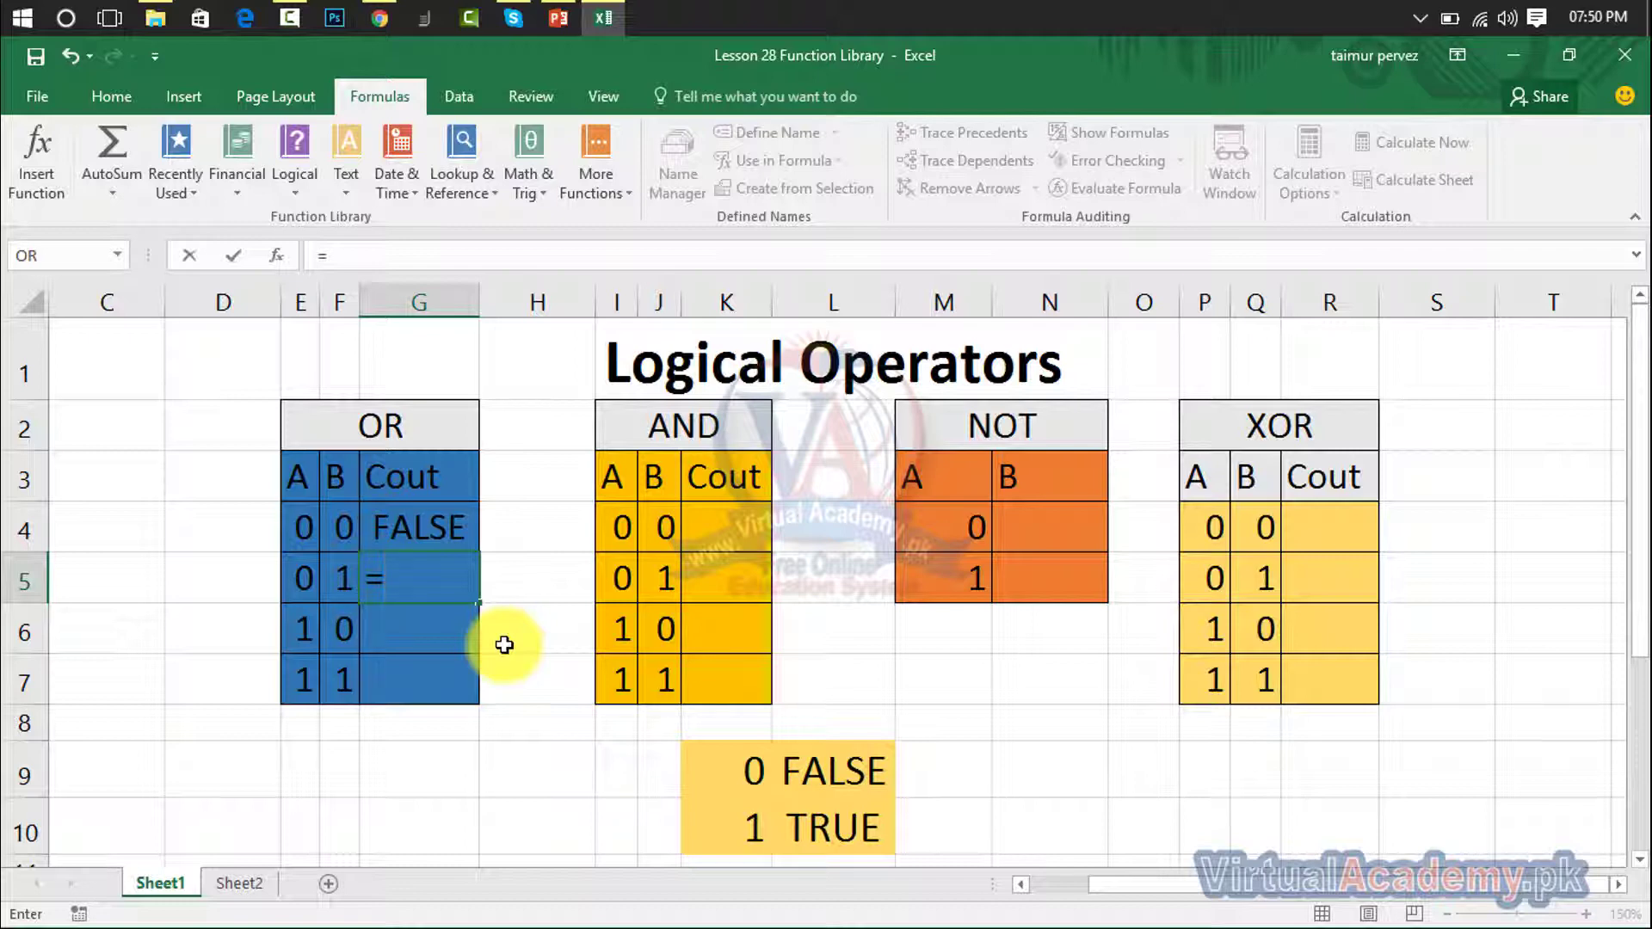
{"action": "type", "text": "ro"}
{"action": "key", "text": "BackSpace"}
{"action": "key", "text": "BackSpace"}
{"action": "type", "text": "or("}
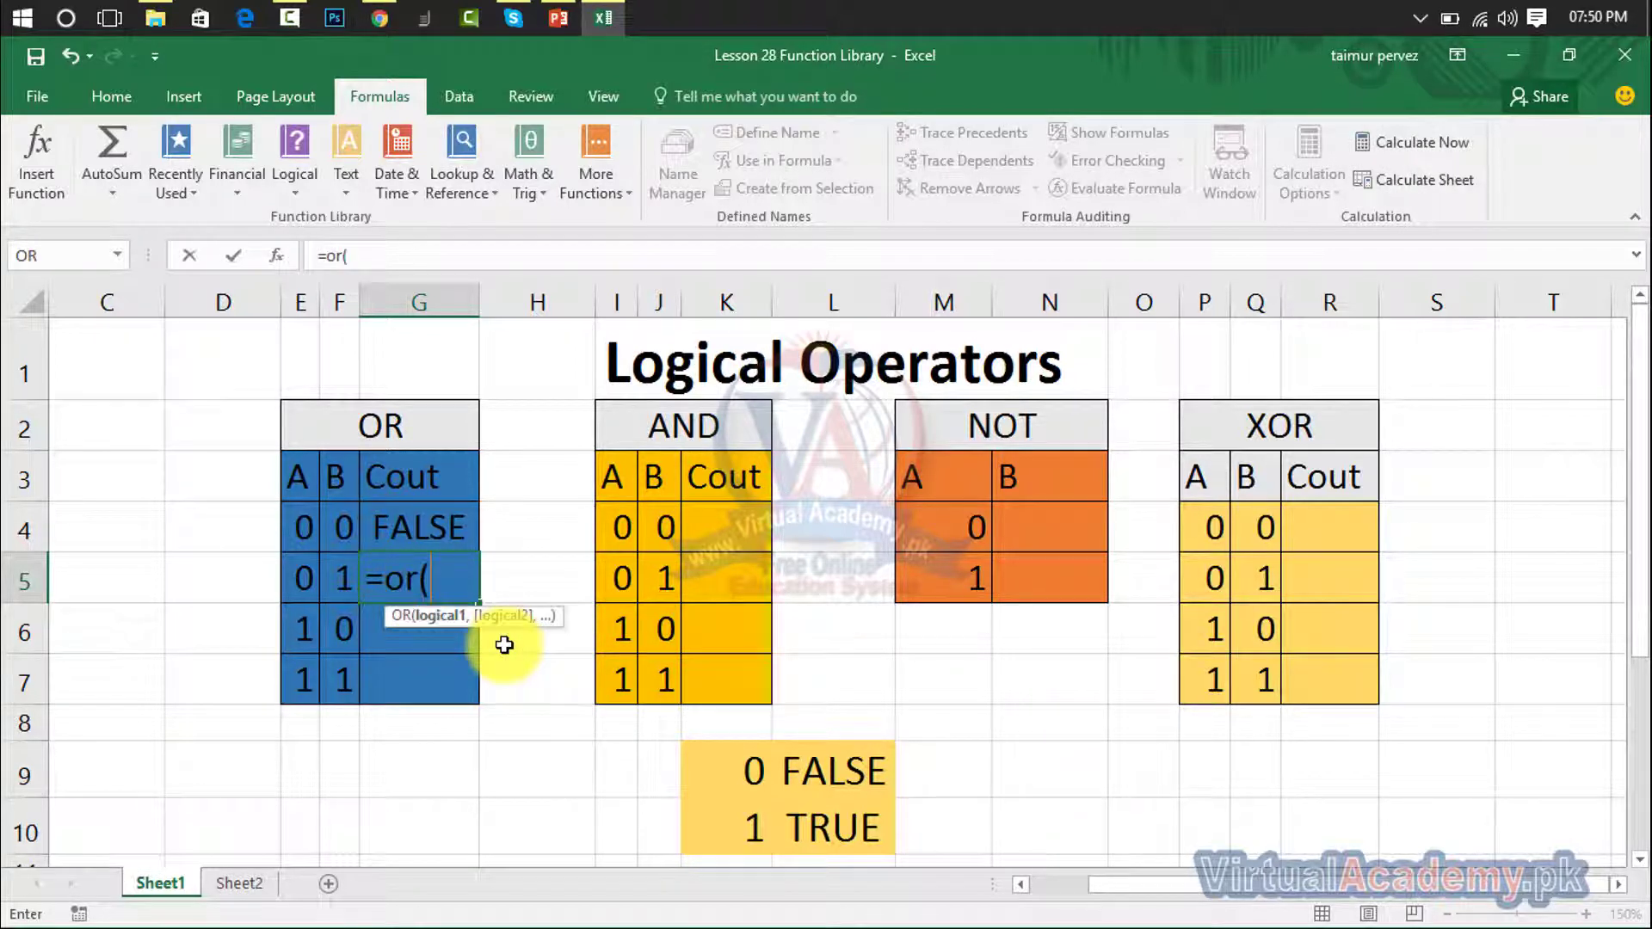
{"action": "left_click", "coordinate": [304, 574]}
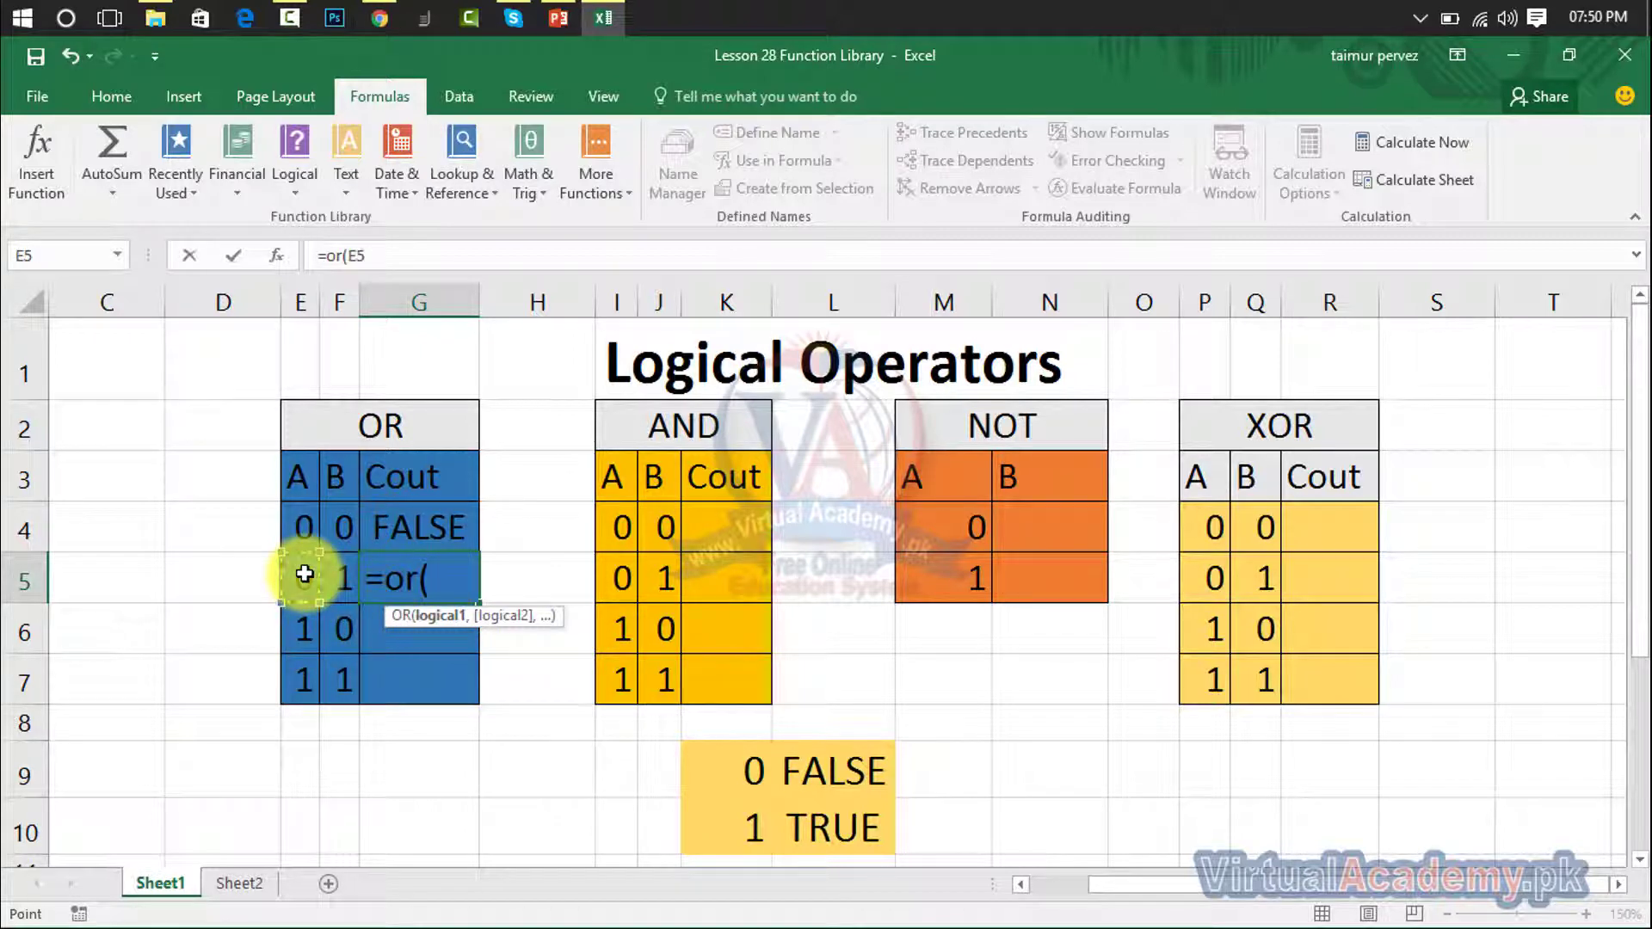
{"action": "left_click_drag", "start_coordinate": [303, 574], "coordinate": [339, 576]}
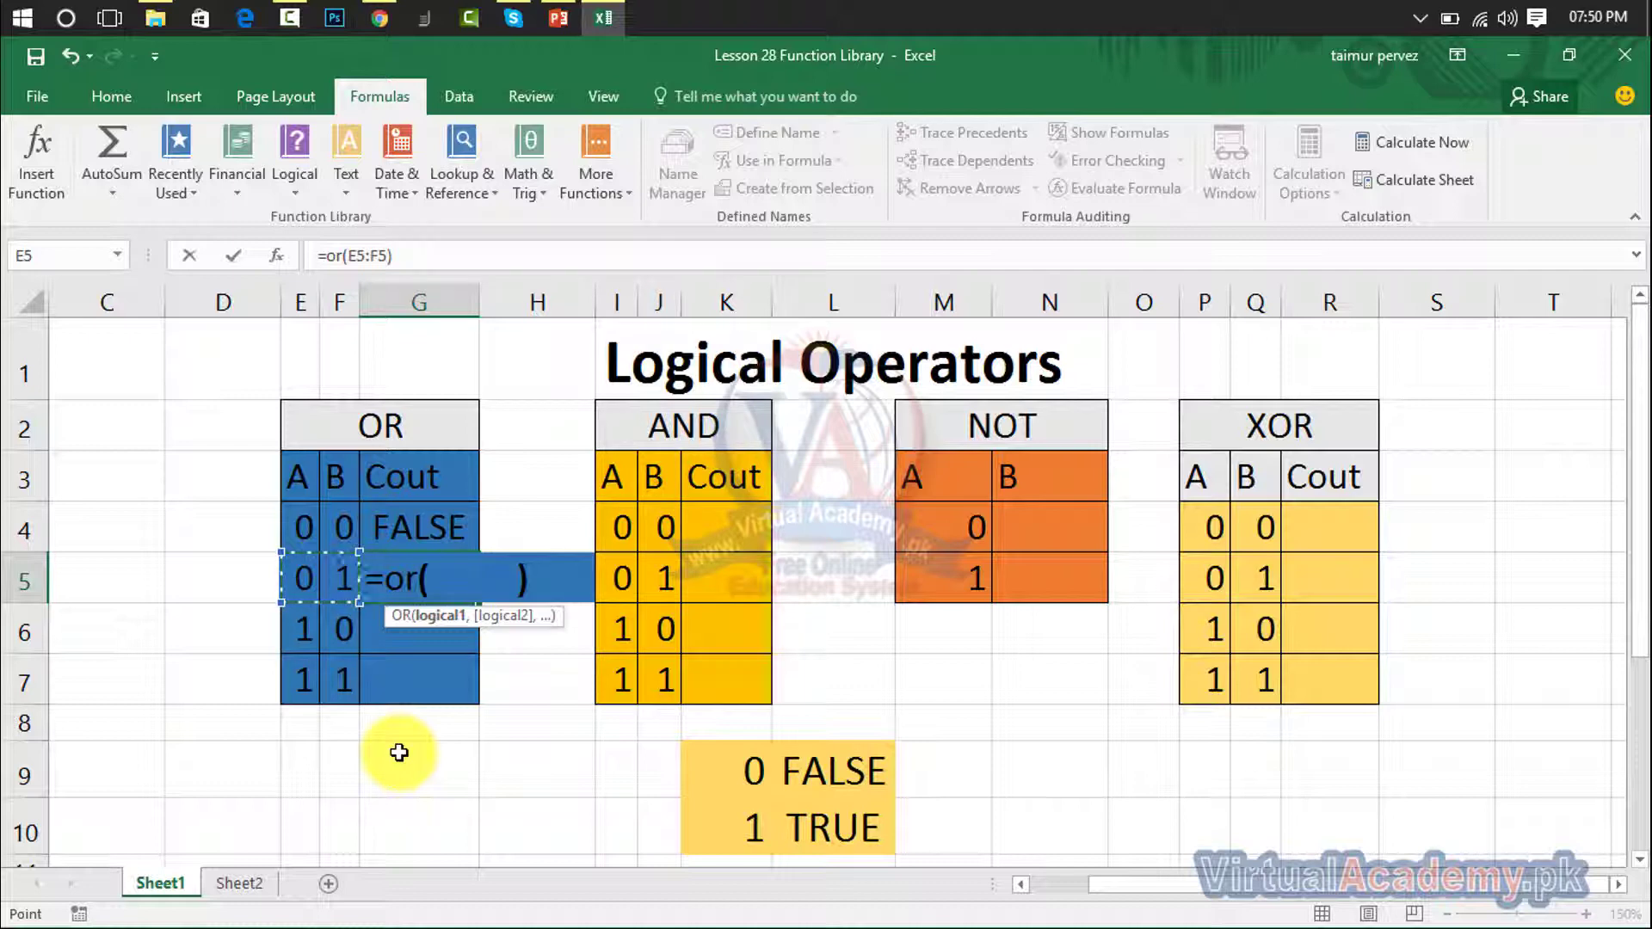
{"action": "key", "text": "Return"}
Insert =OR(1,0) into G6 via the Logical functions list, giving TRUE
{"action": "left_click", "coordinate": [415, 591]}
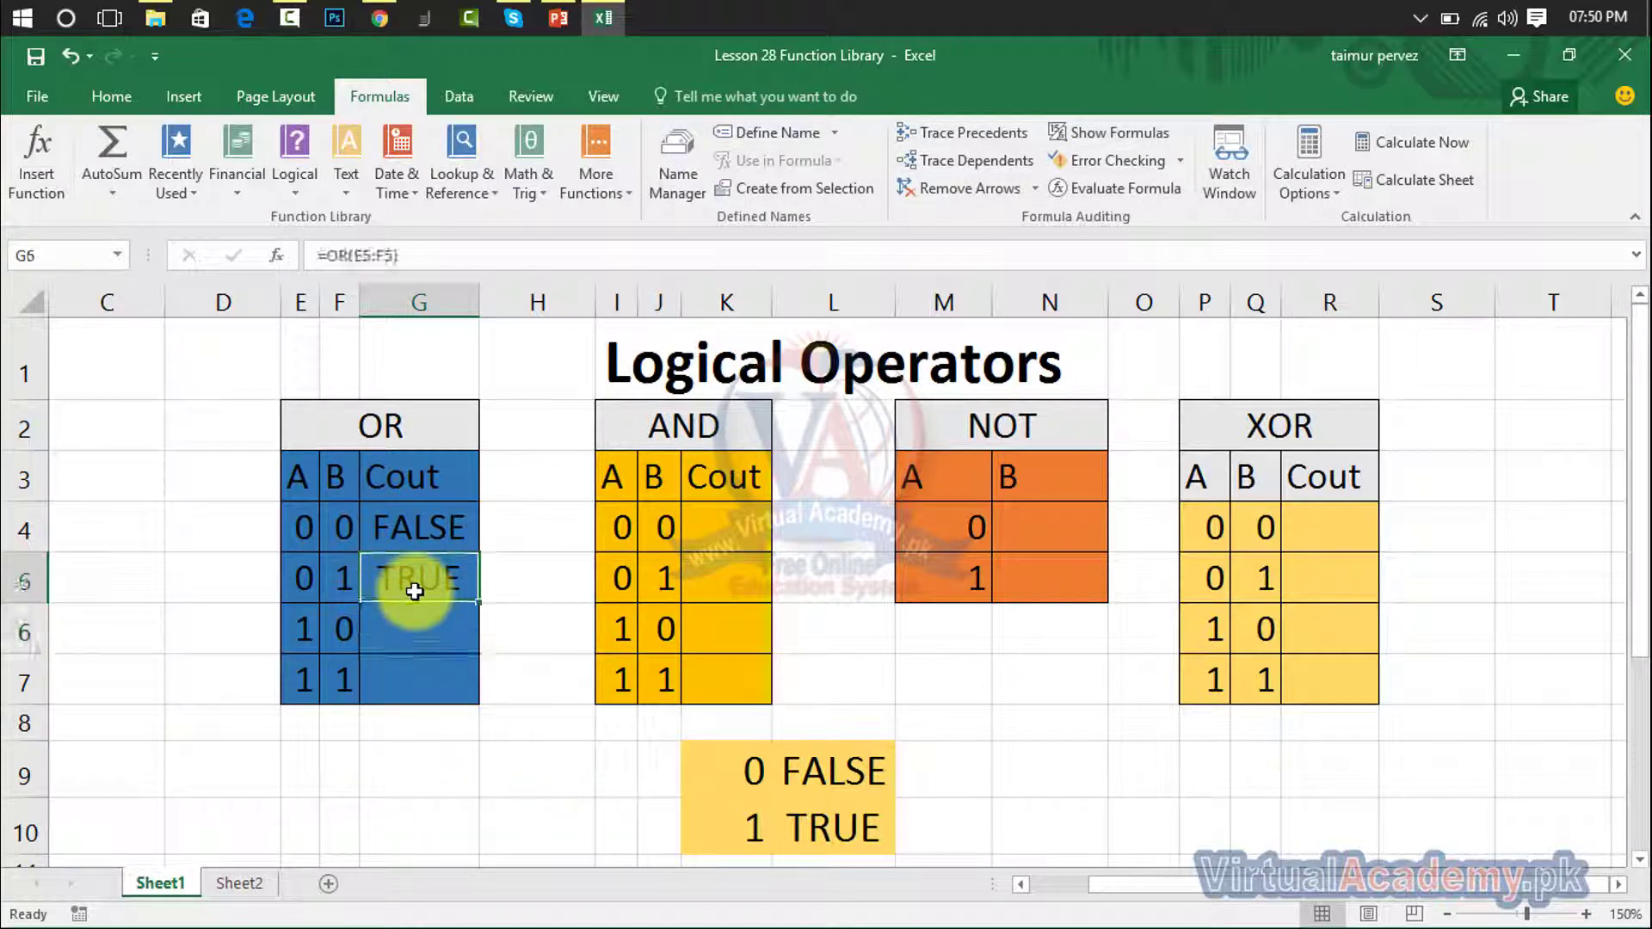
{"action": "left_click", "coordinate": [391, 648]}
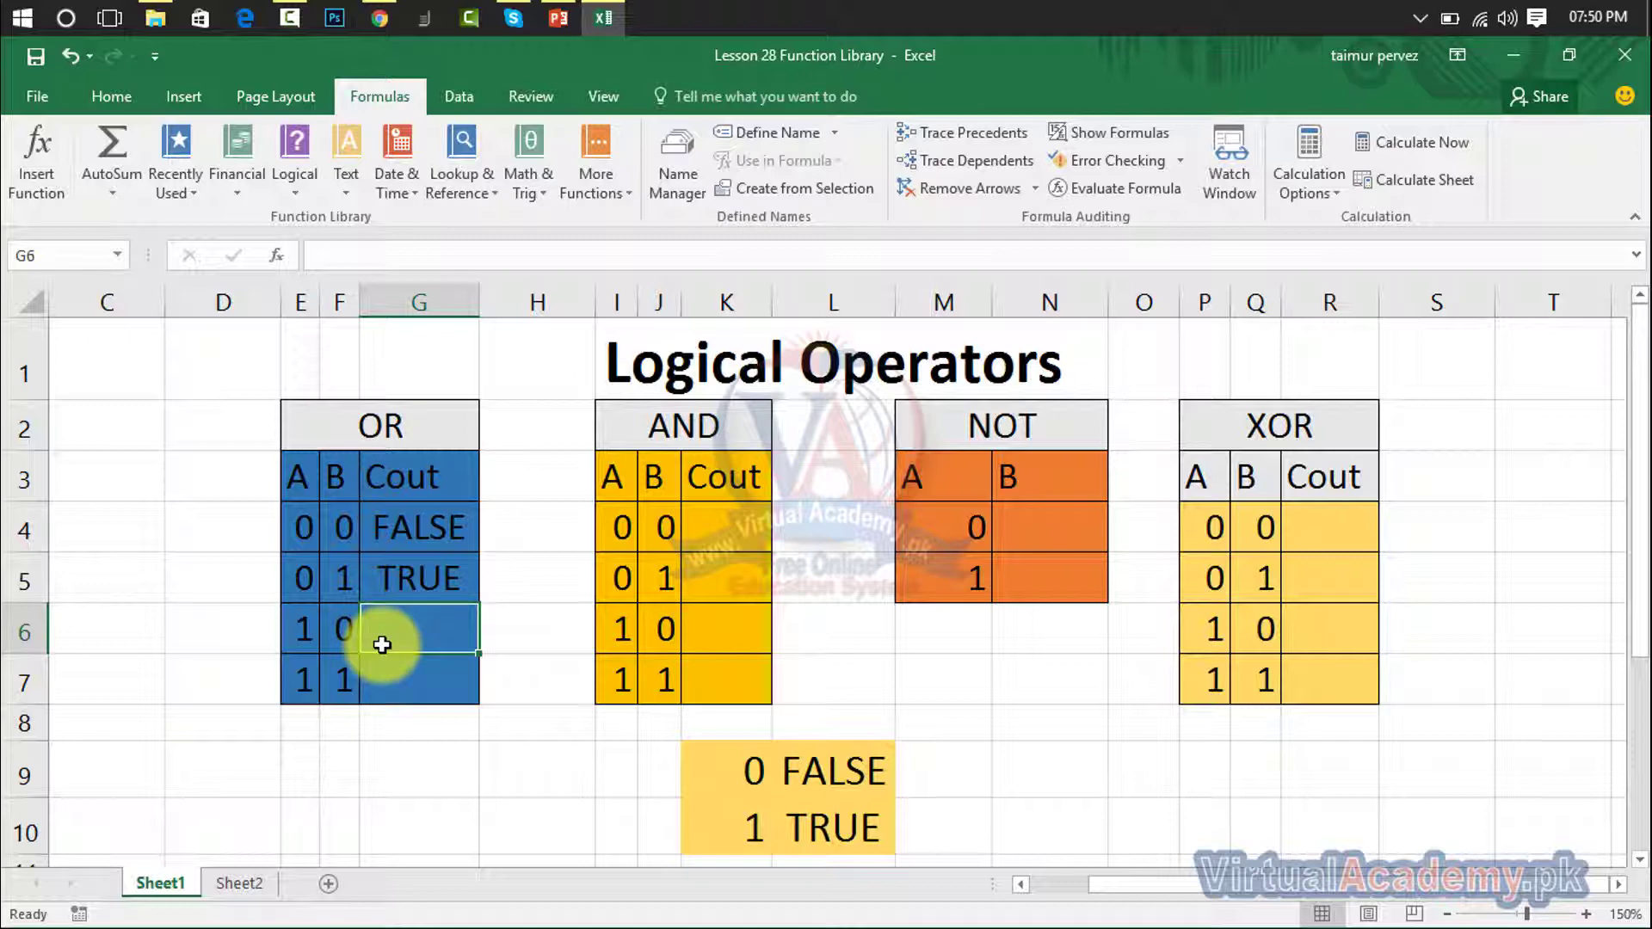
{"action": "type", "text": "="}
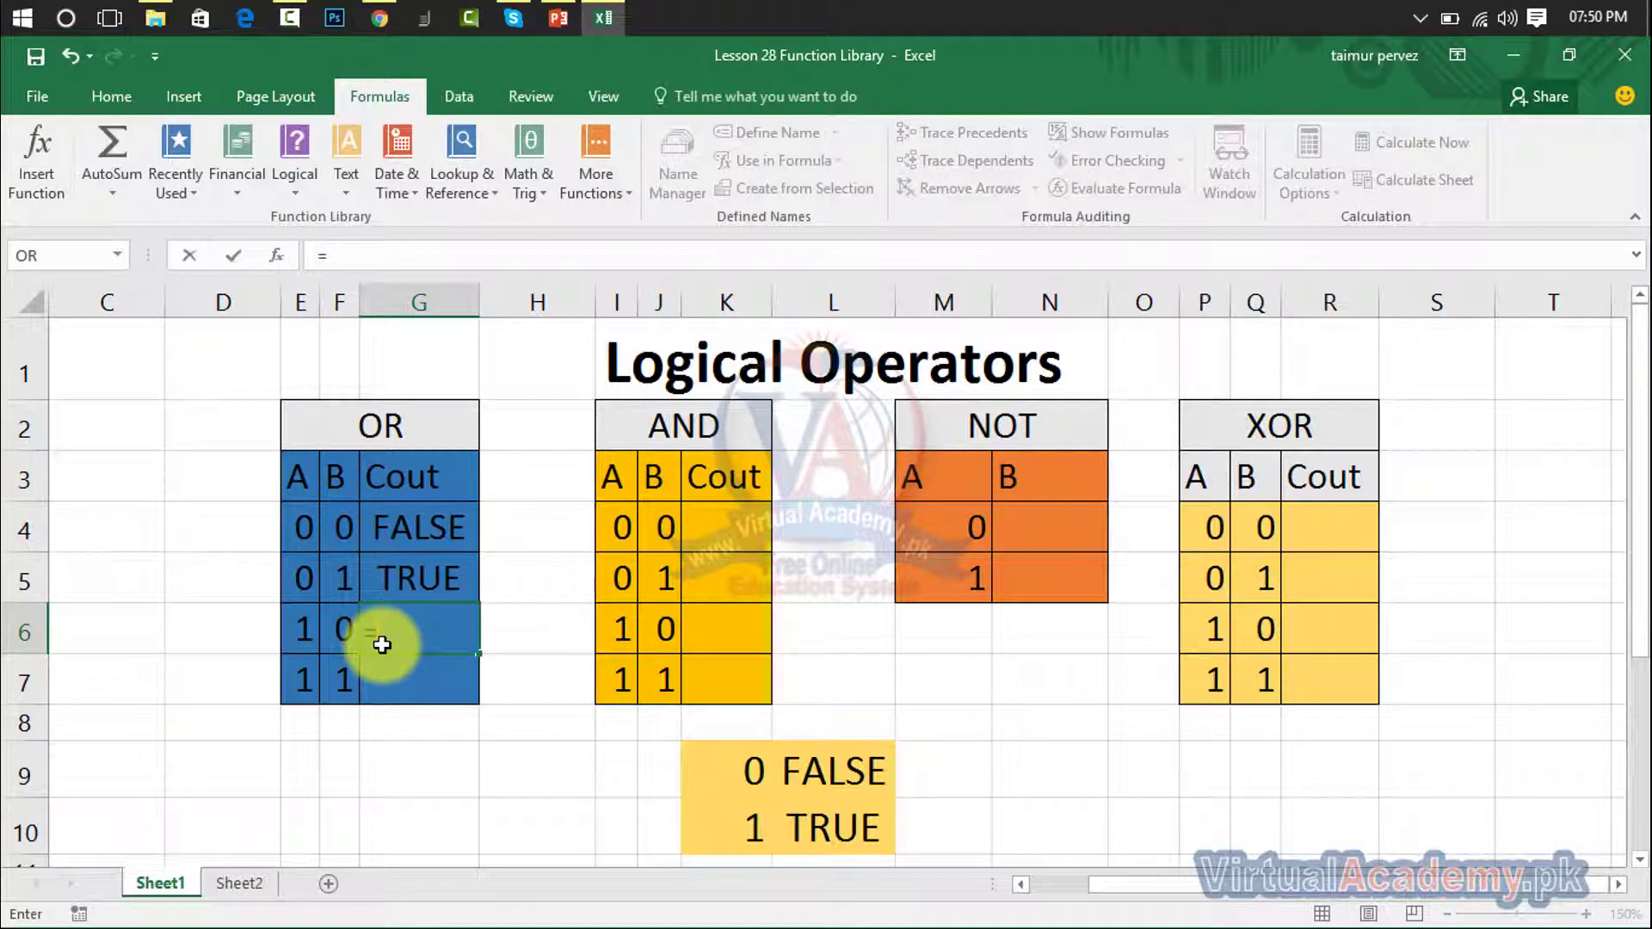
{"action": "type", "text": "or"}
{"action": "key", "text": "BackSpace"}
{"action": "key", "text": "BackSpace"}
{"action": "key", "text": "BackSpace"}
{"action": "left_click", "coordinate": [282, 196]}
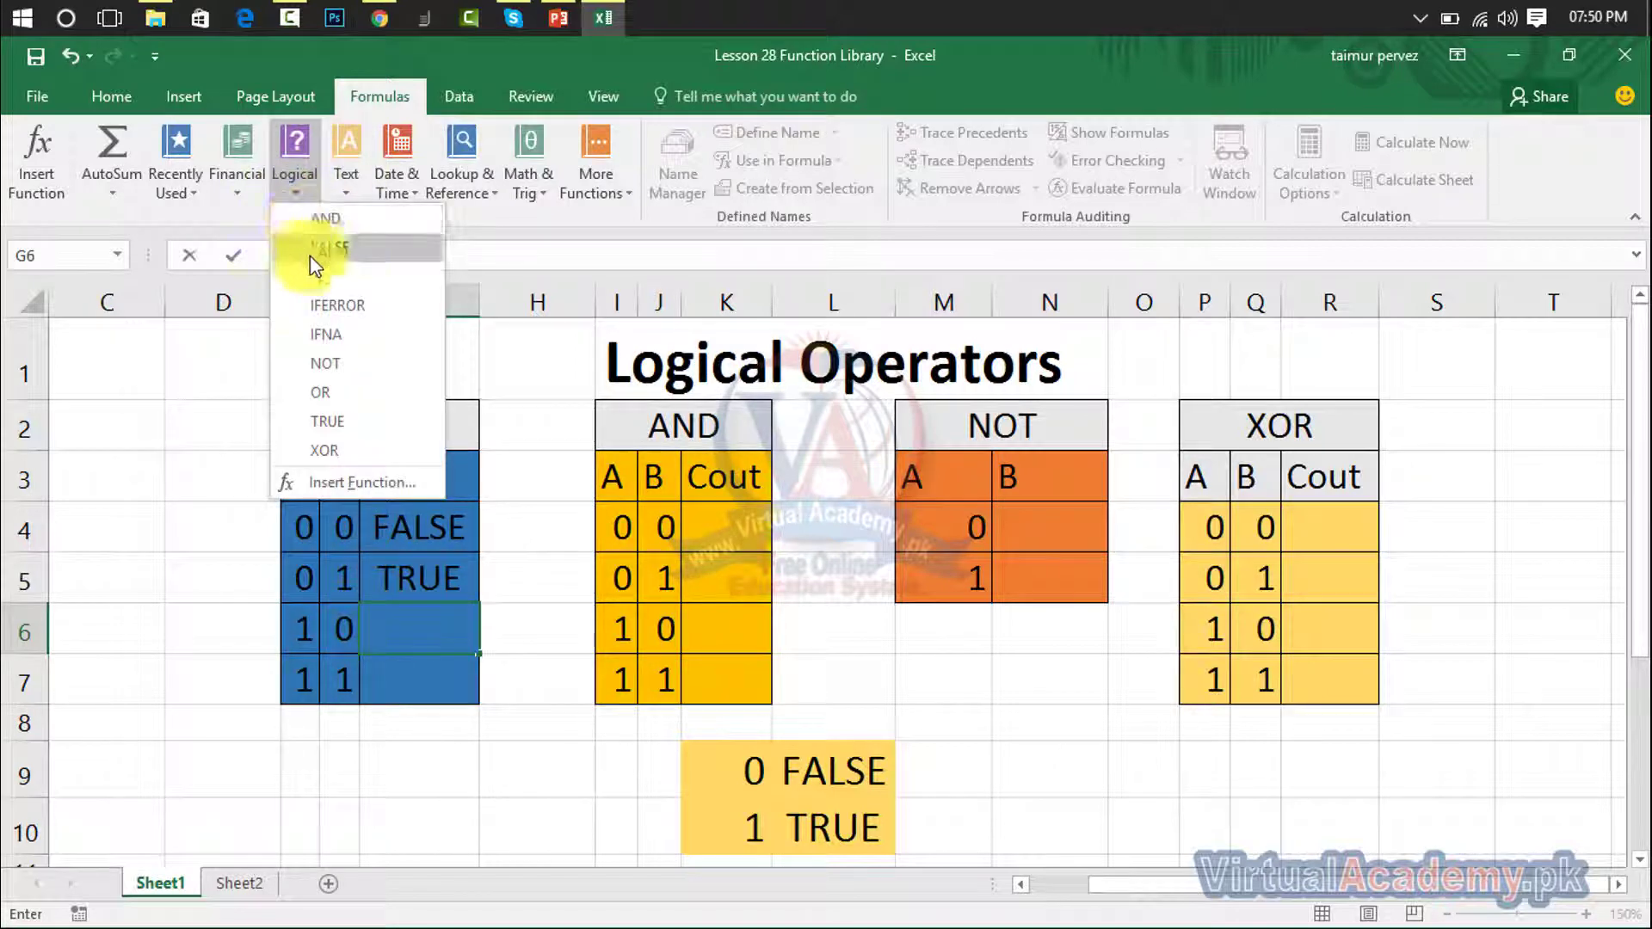
{"action": "left_click", "coordinate": [318, 384]}
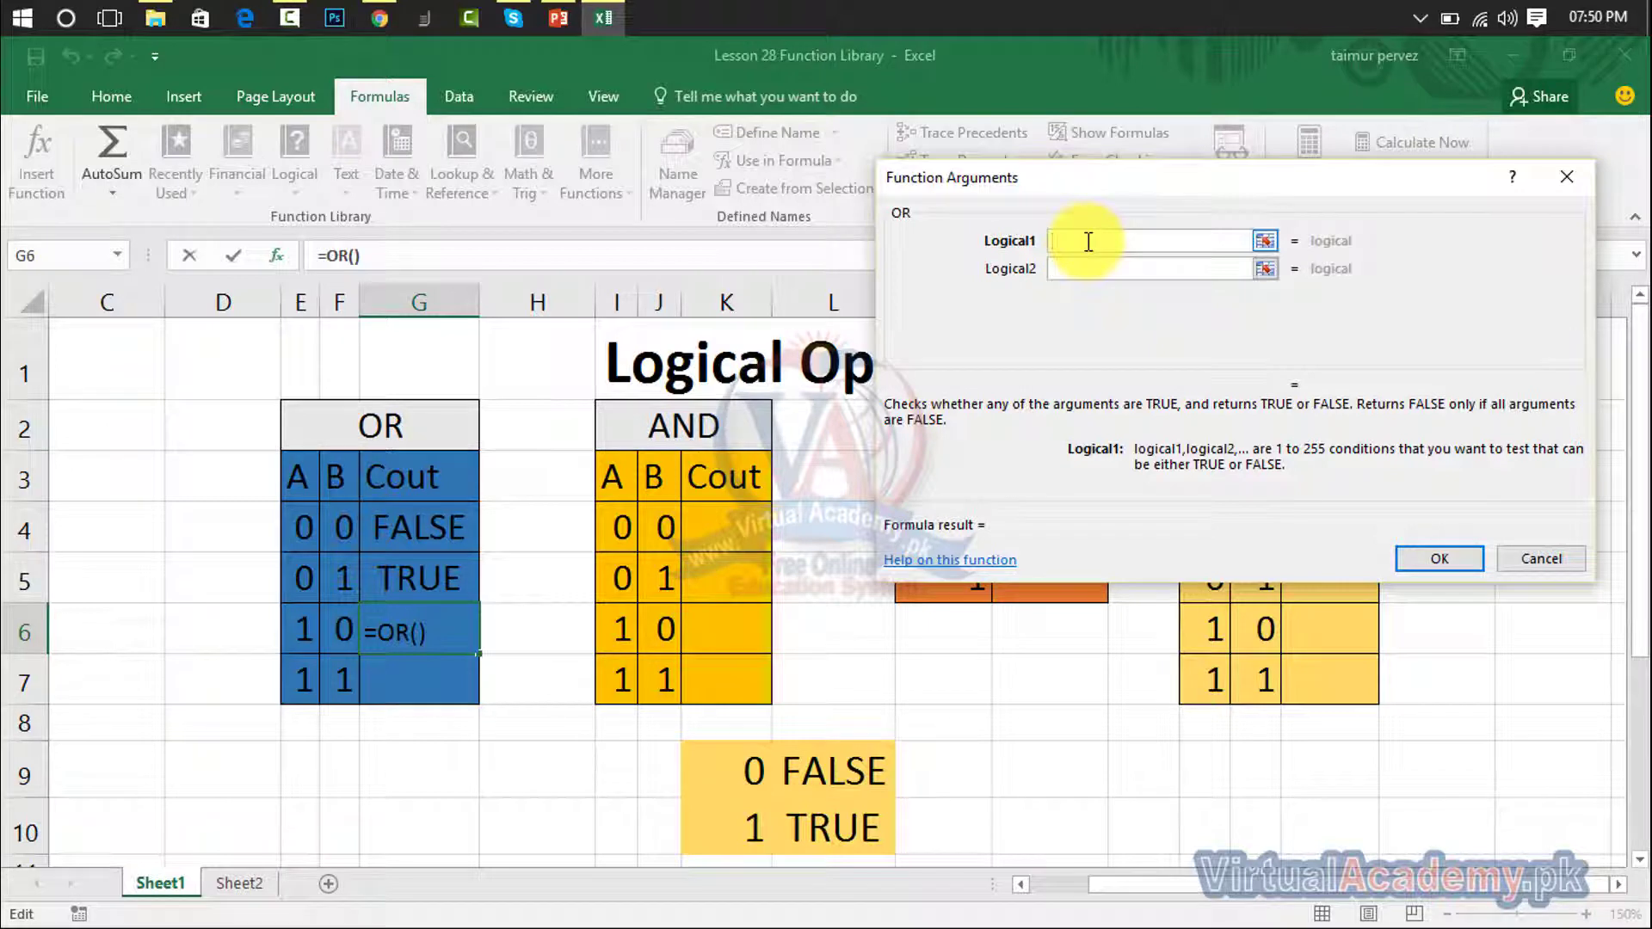
{"action": "type", "text": "1"}
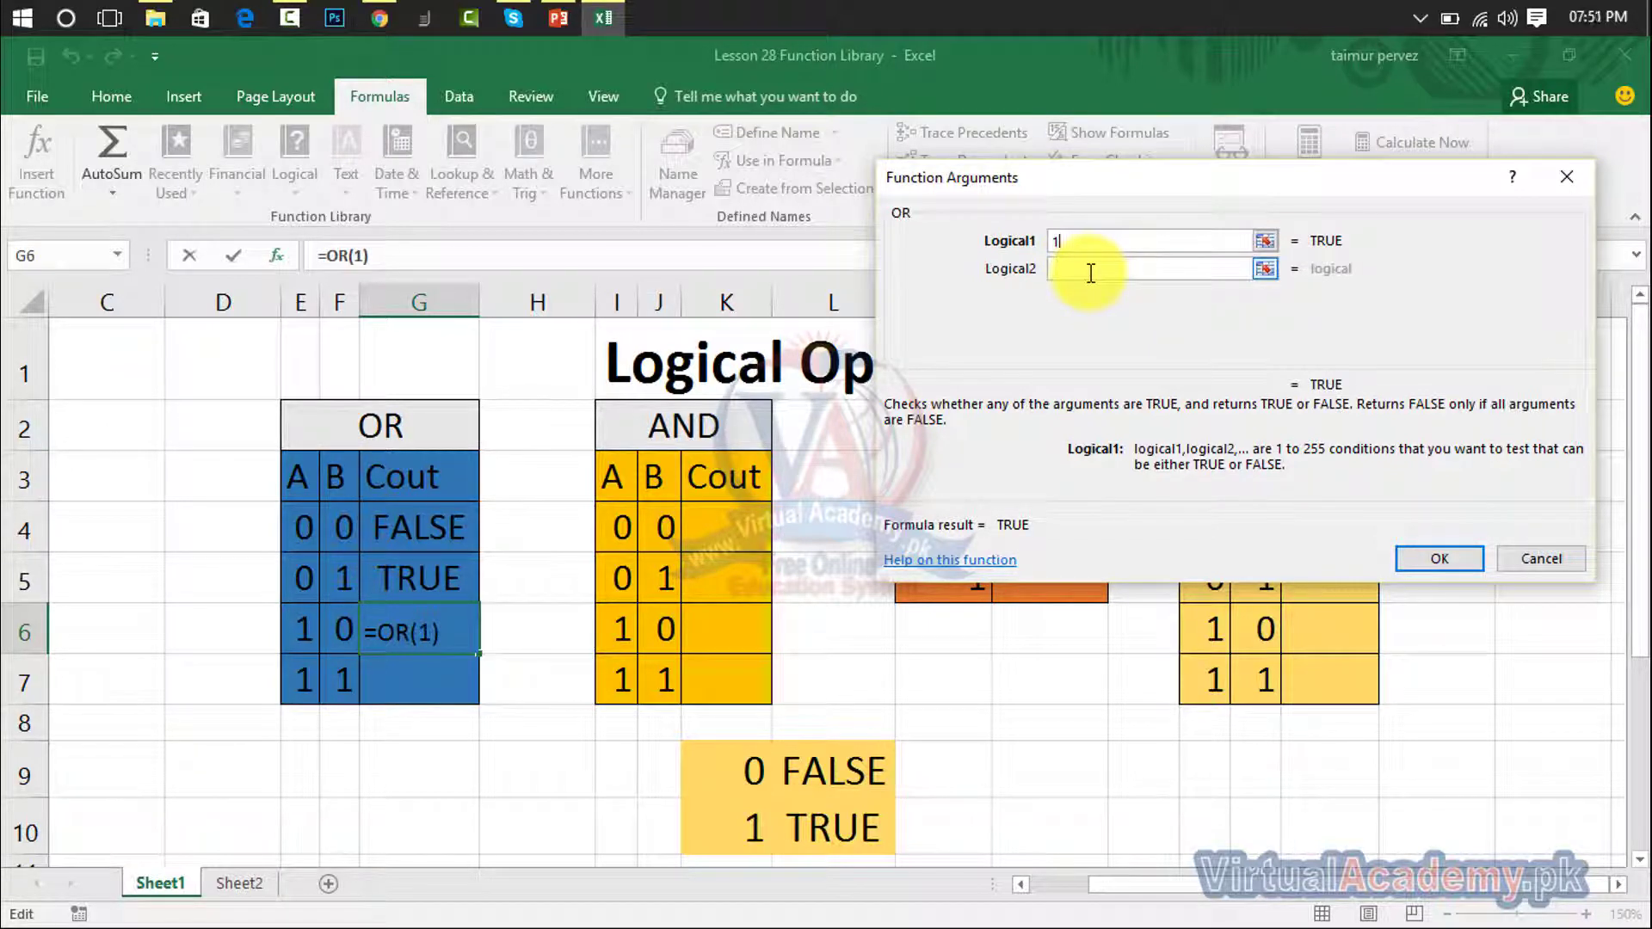
{"action": "left_click", "coordinate": [1090, 273]}
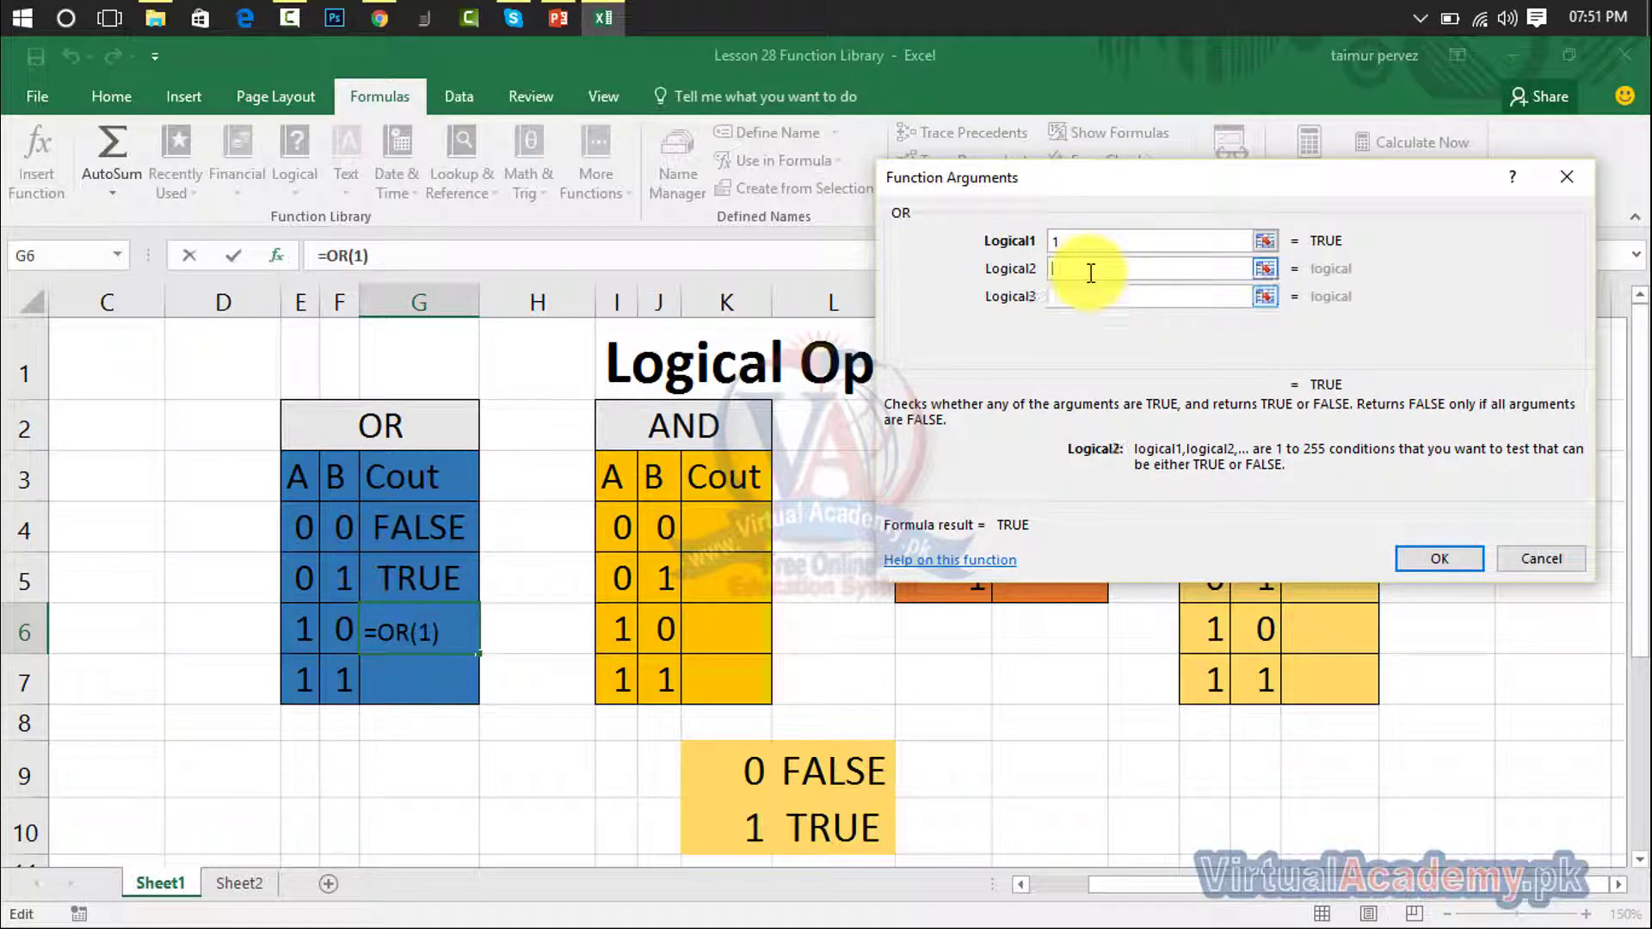
{"action": "type", "text": "0"}
{"action": "left_click", "coordinate": [1443, 551]}
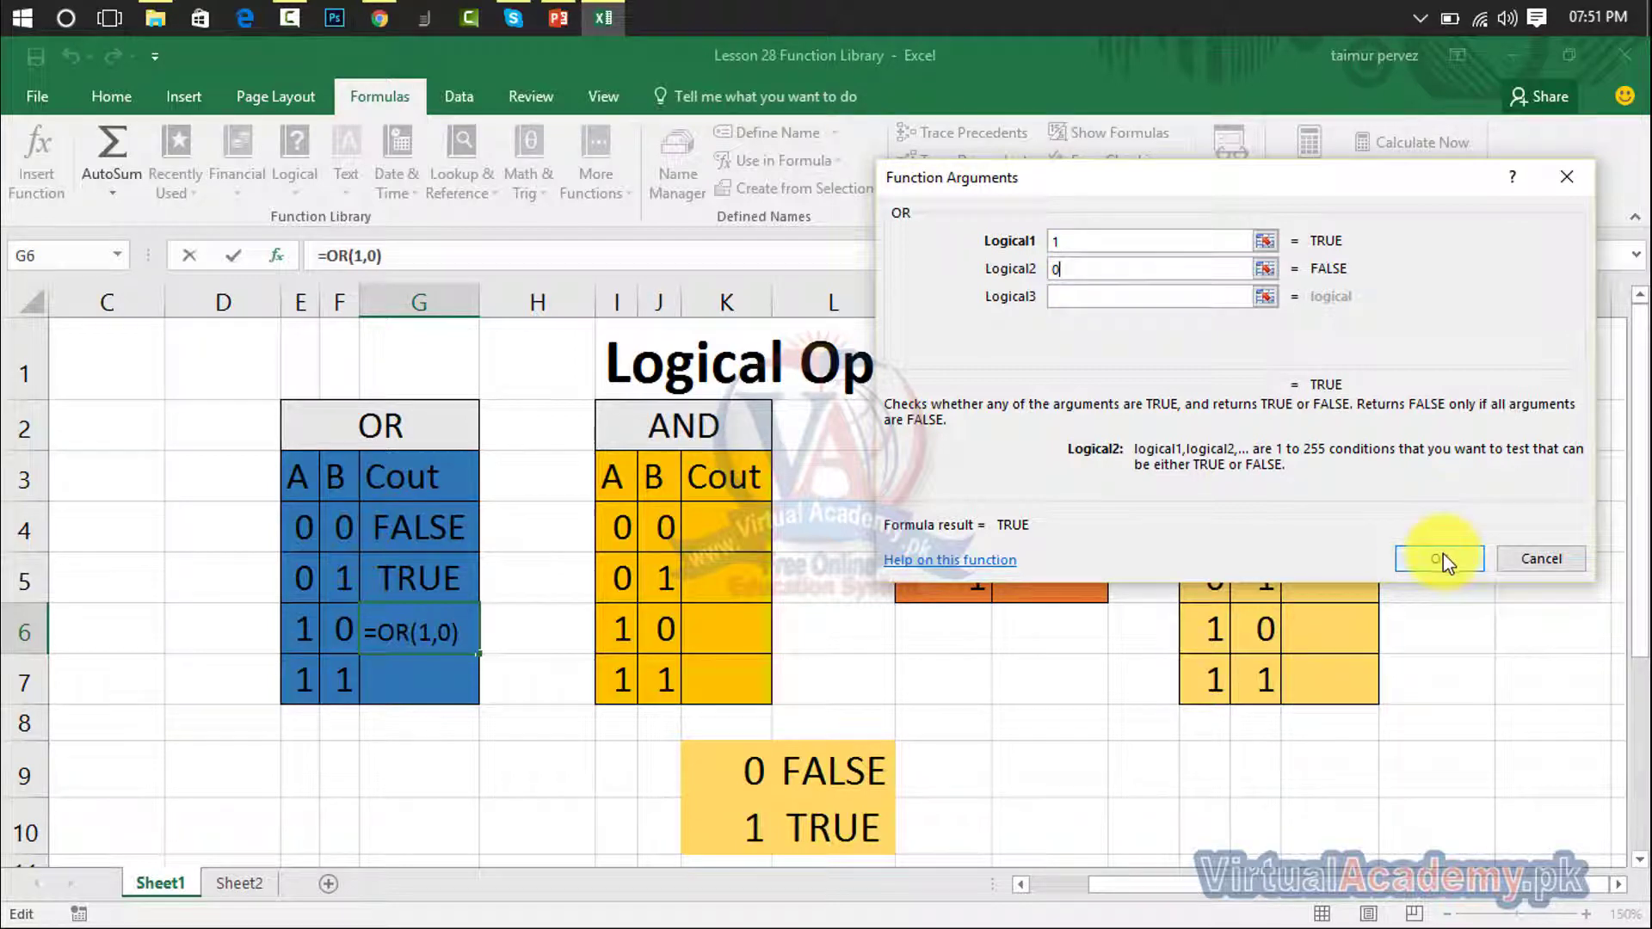
{"action": "left_click", "coordinate": [1443, 554]}
Insert =OR(1,1) into G7 the same way, giving TRUE
{"action": "left_click", "coordinate": [445, 686]}
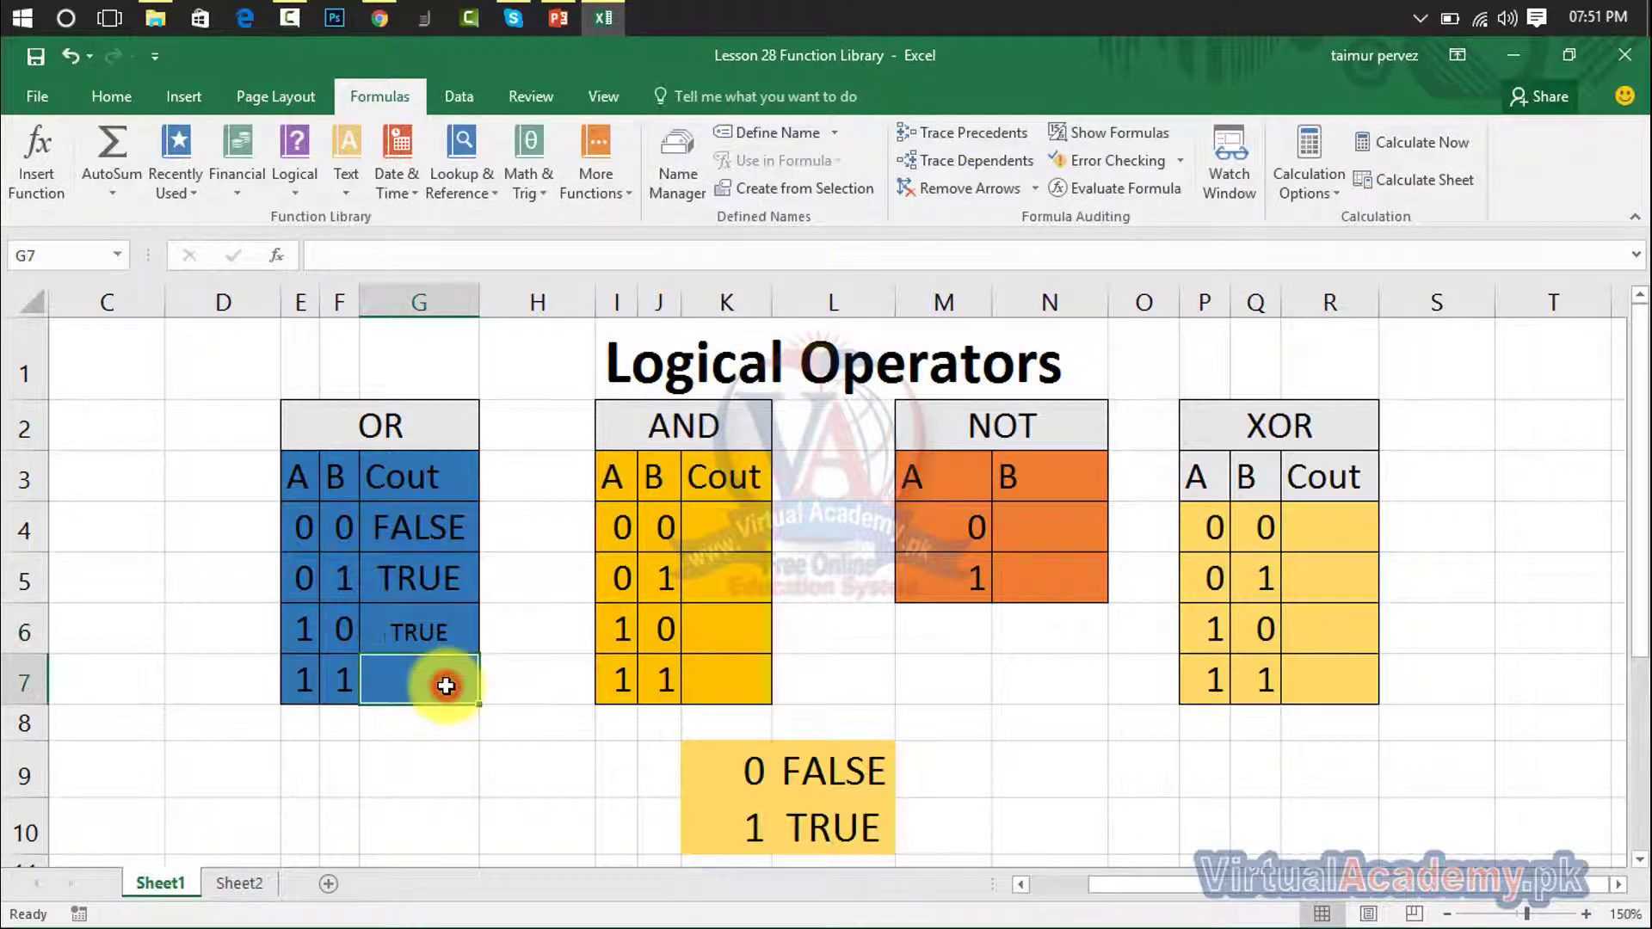
{"action": "left_click", "coordinate": [423, 631]}
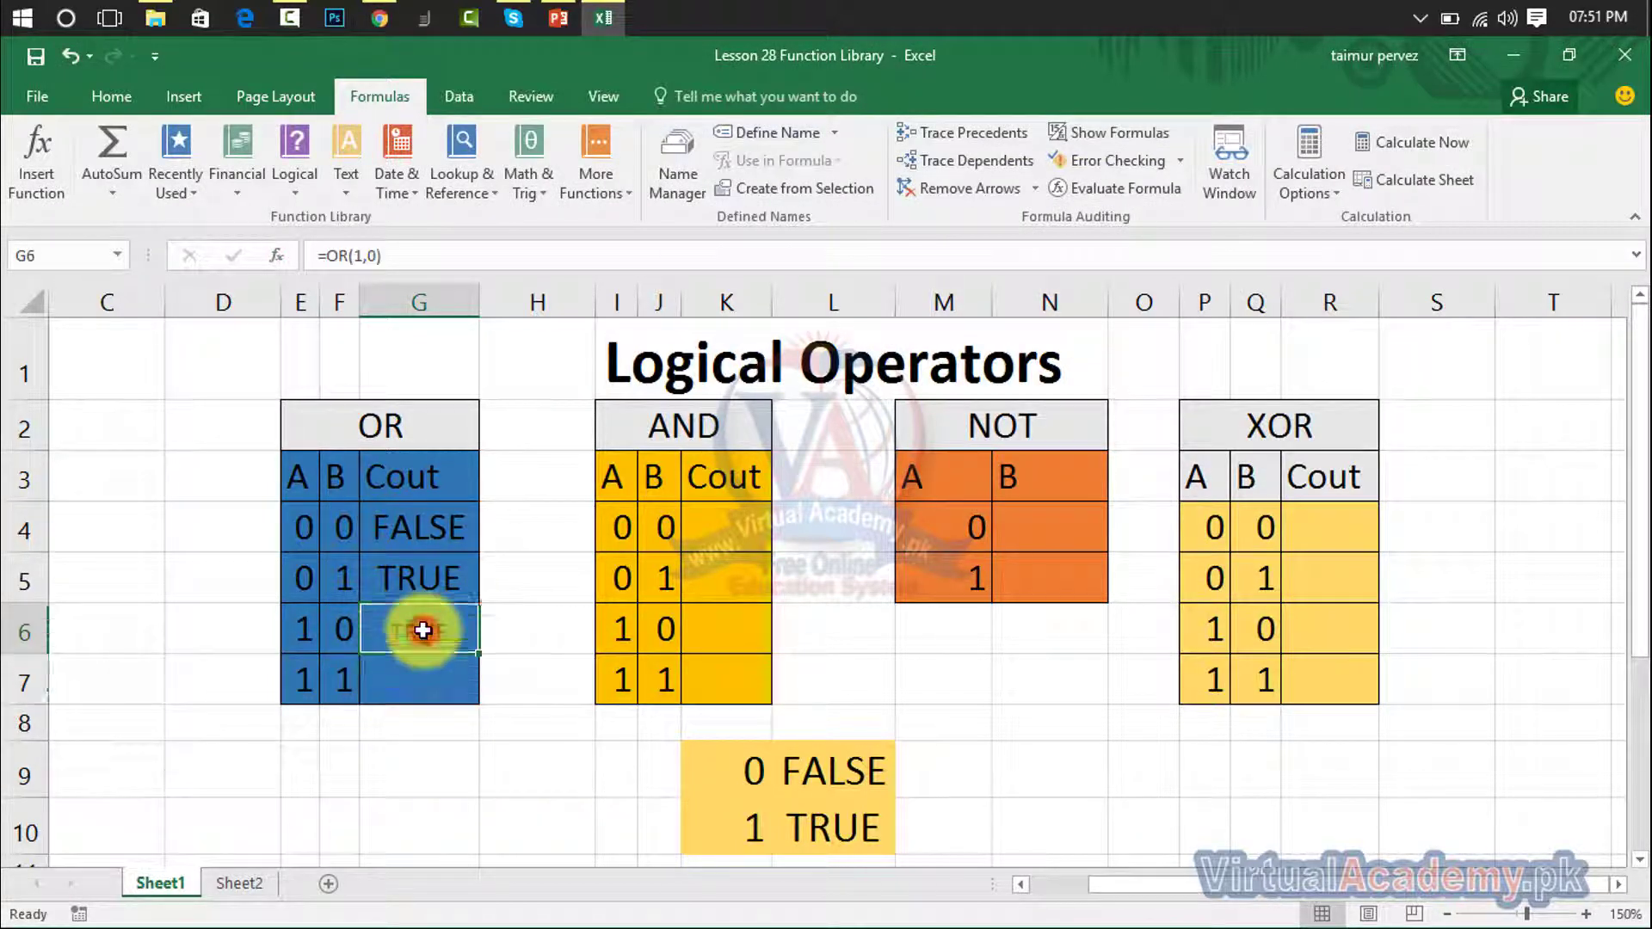
{"action": "left_click", "coordinate": [398, 680]}
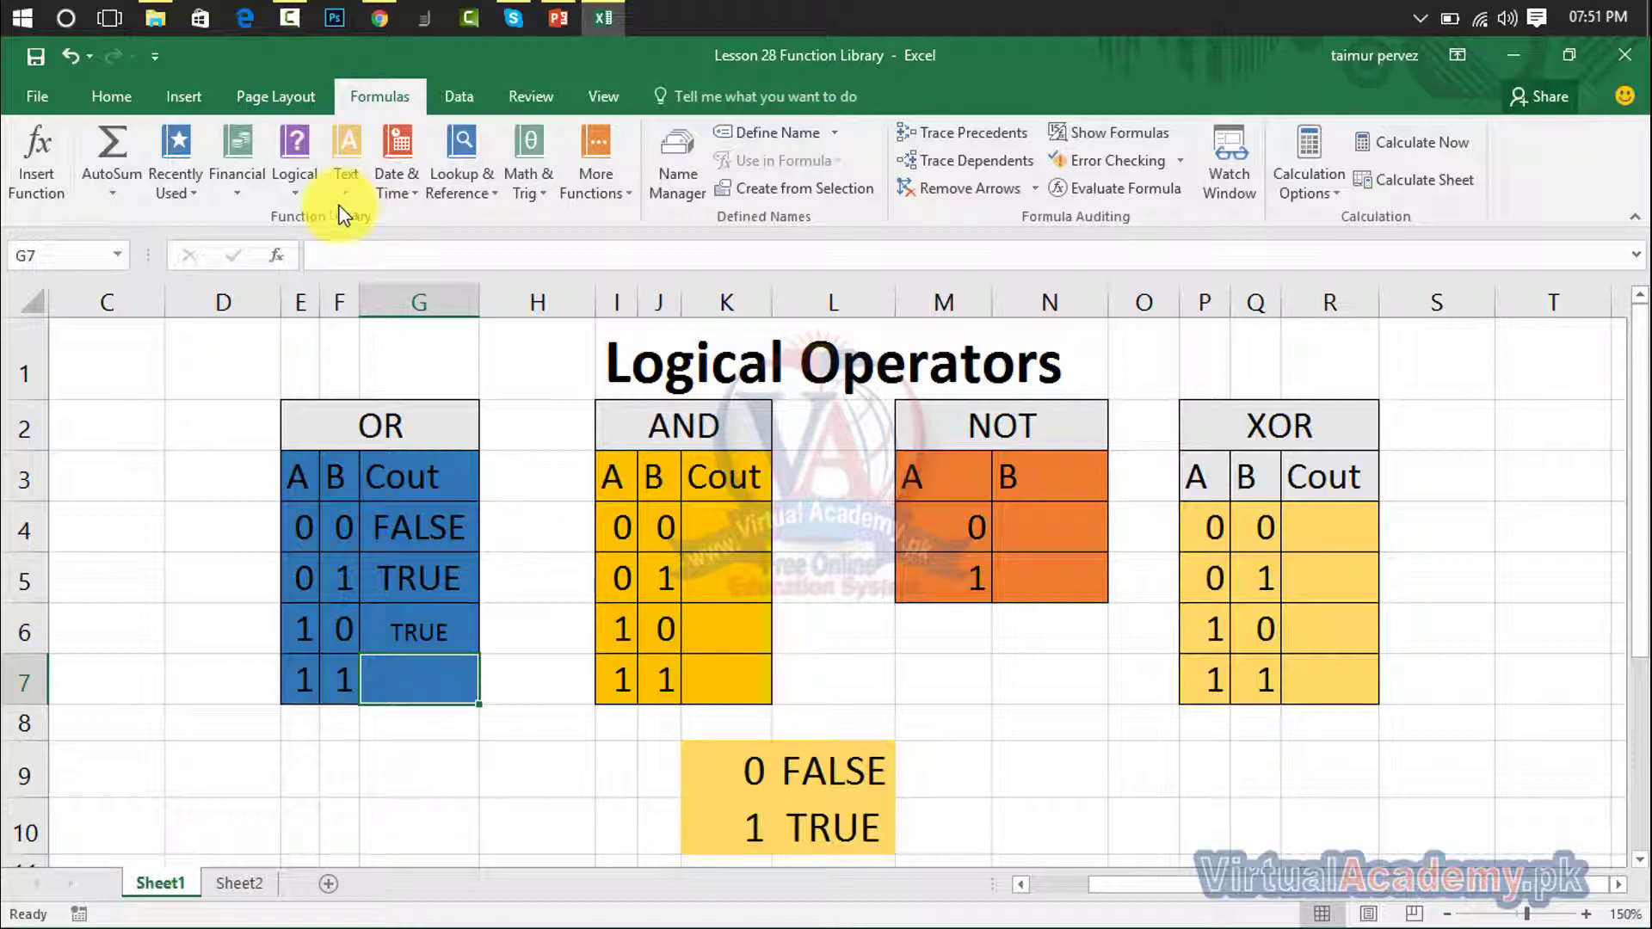
{"action": "left_click", "coordinate": [296, 172]}
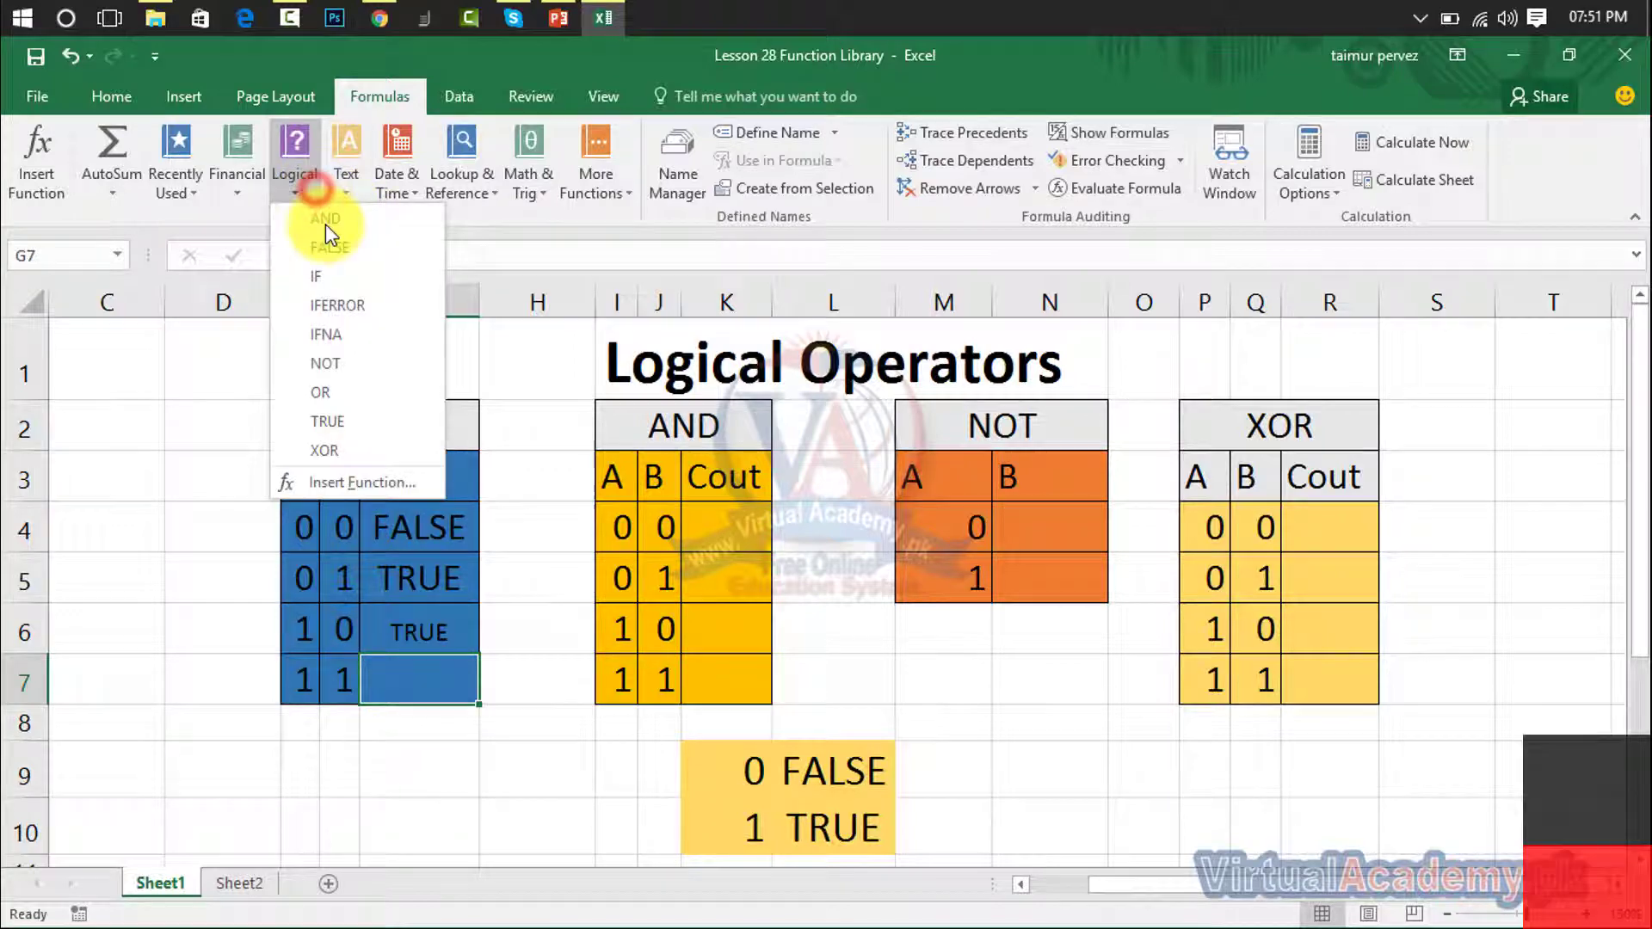
{"action": "left_click", "coordinate": [320, 392]}
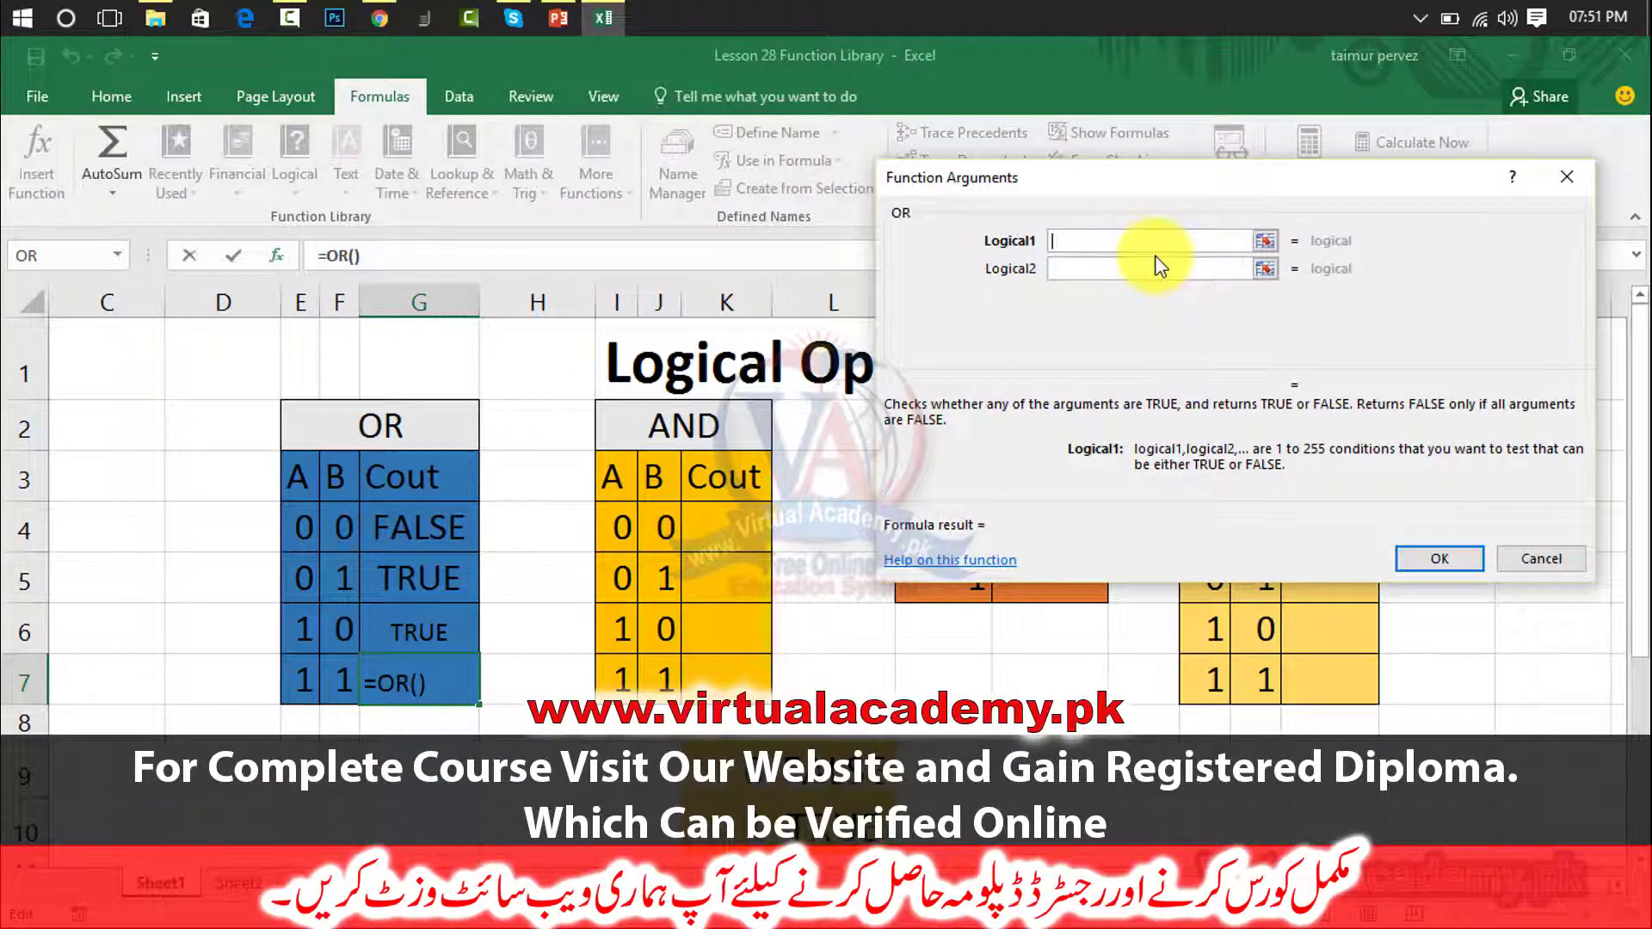
{"action": "left_click", "coordinate": [1156, 268]}
{"action": "type", "text": "1"}
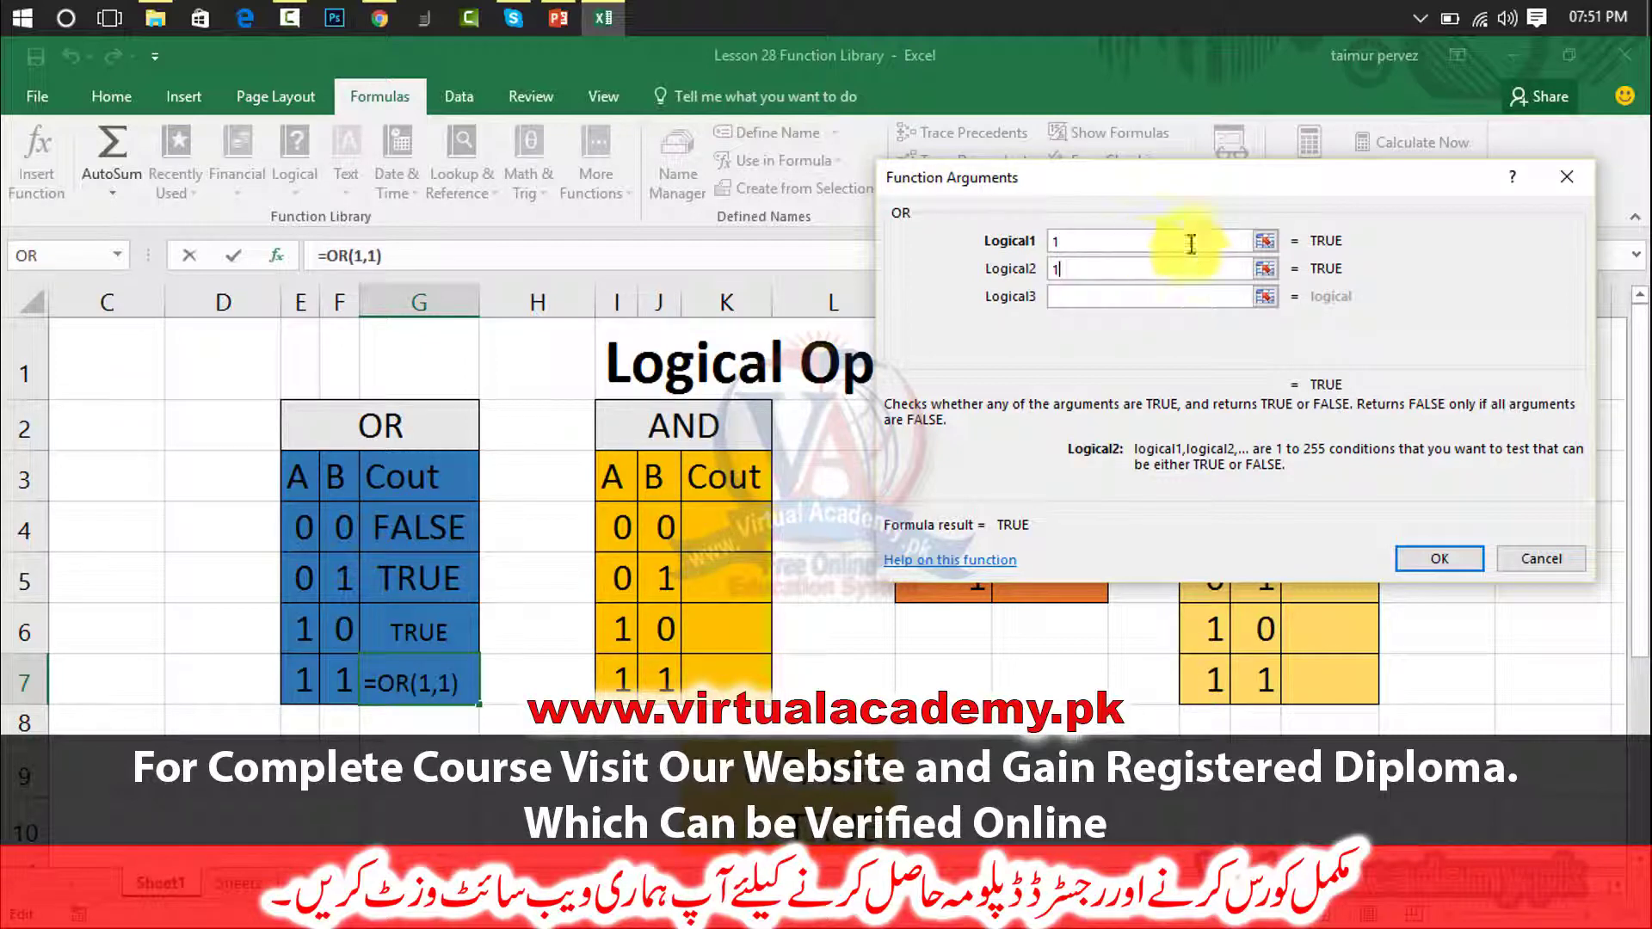
{"action": "left_click", "coordinate": [1480, 559]}
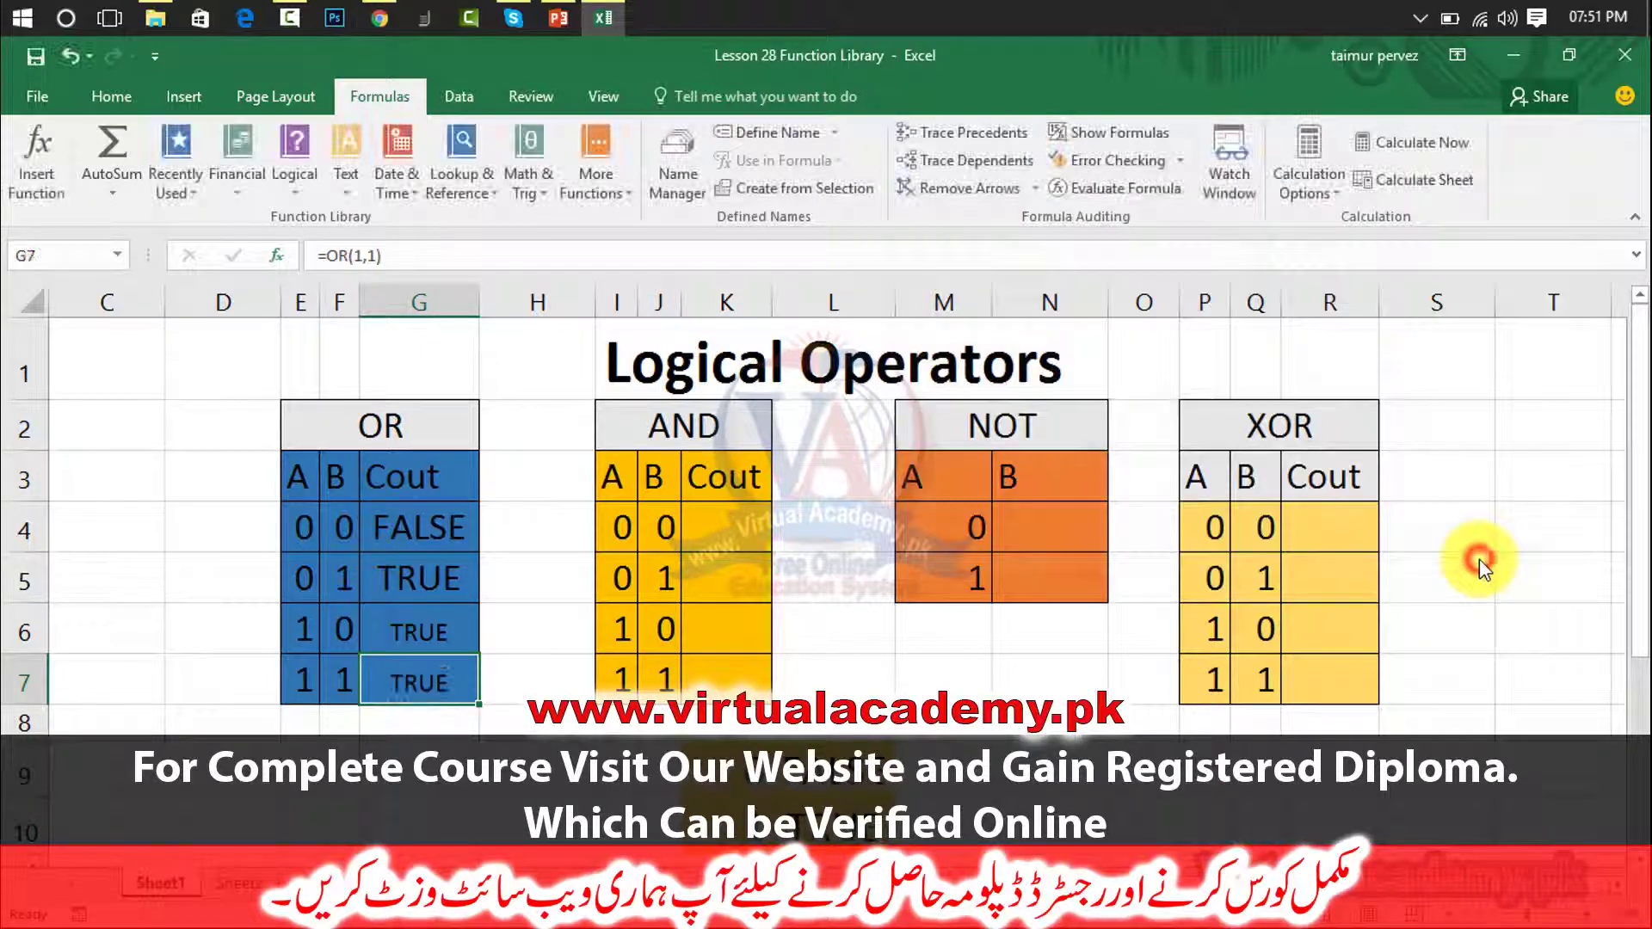
{"action": "left_click", "coordinate": [422, 577]}
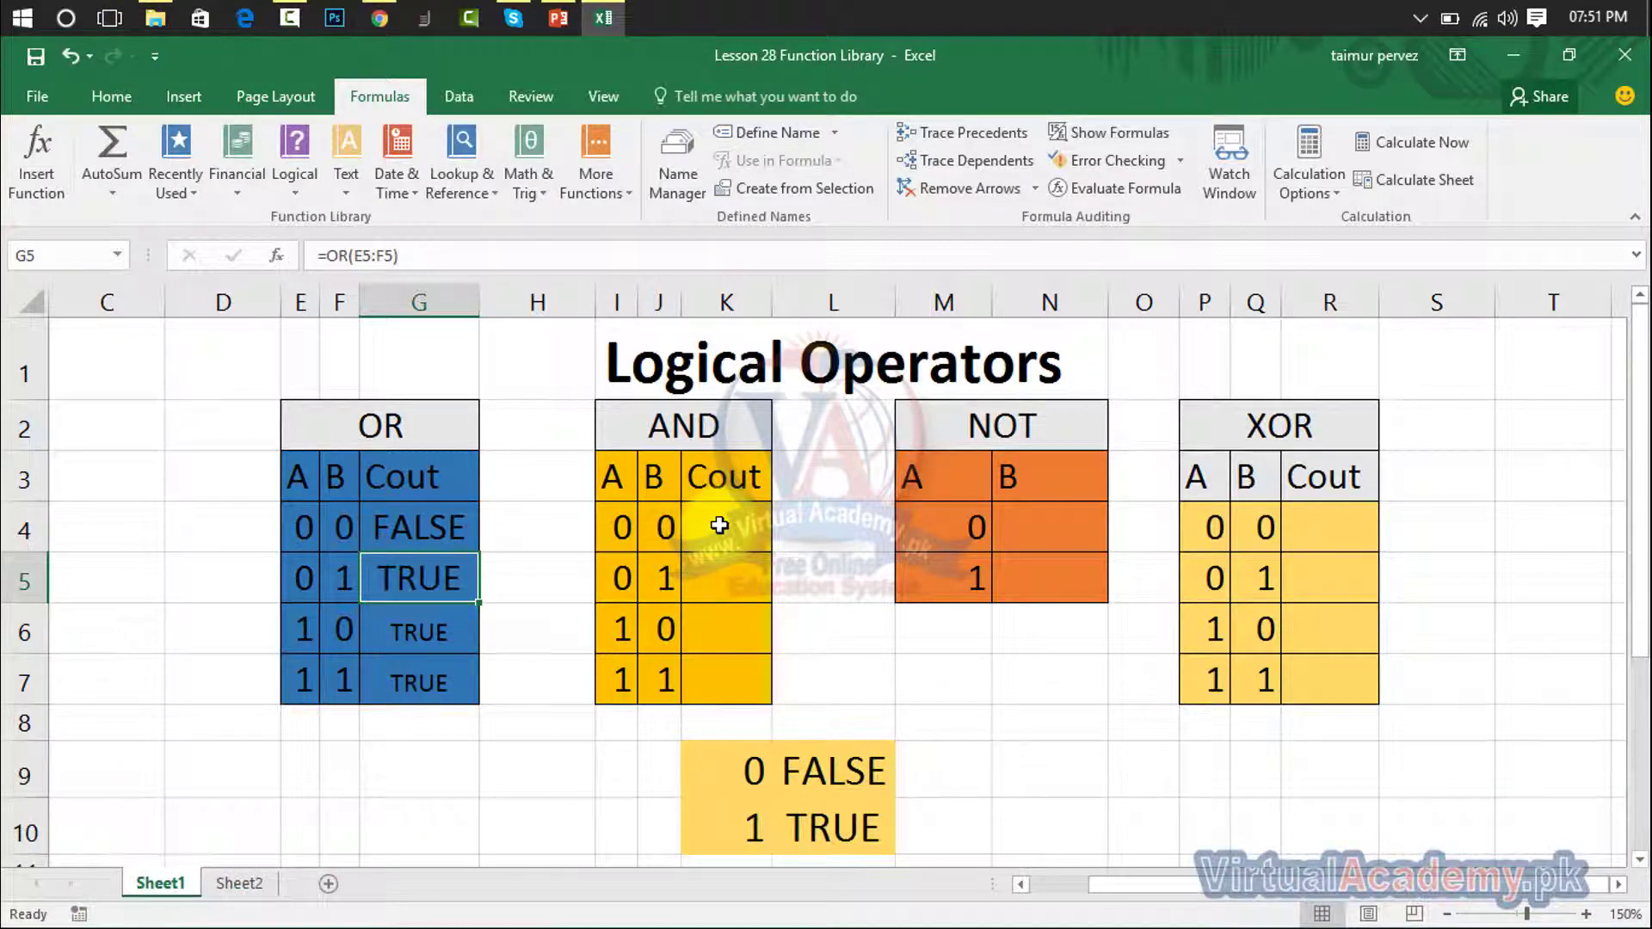
Insert =AND(0,0) into K4, showing FALSE, and widen column K to fit
{"action": "left_click", "coordinate": [720, 525]}
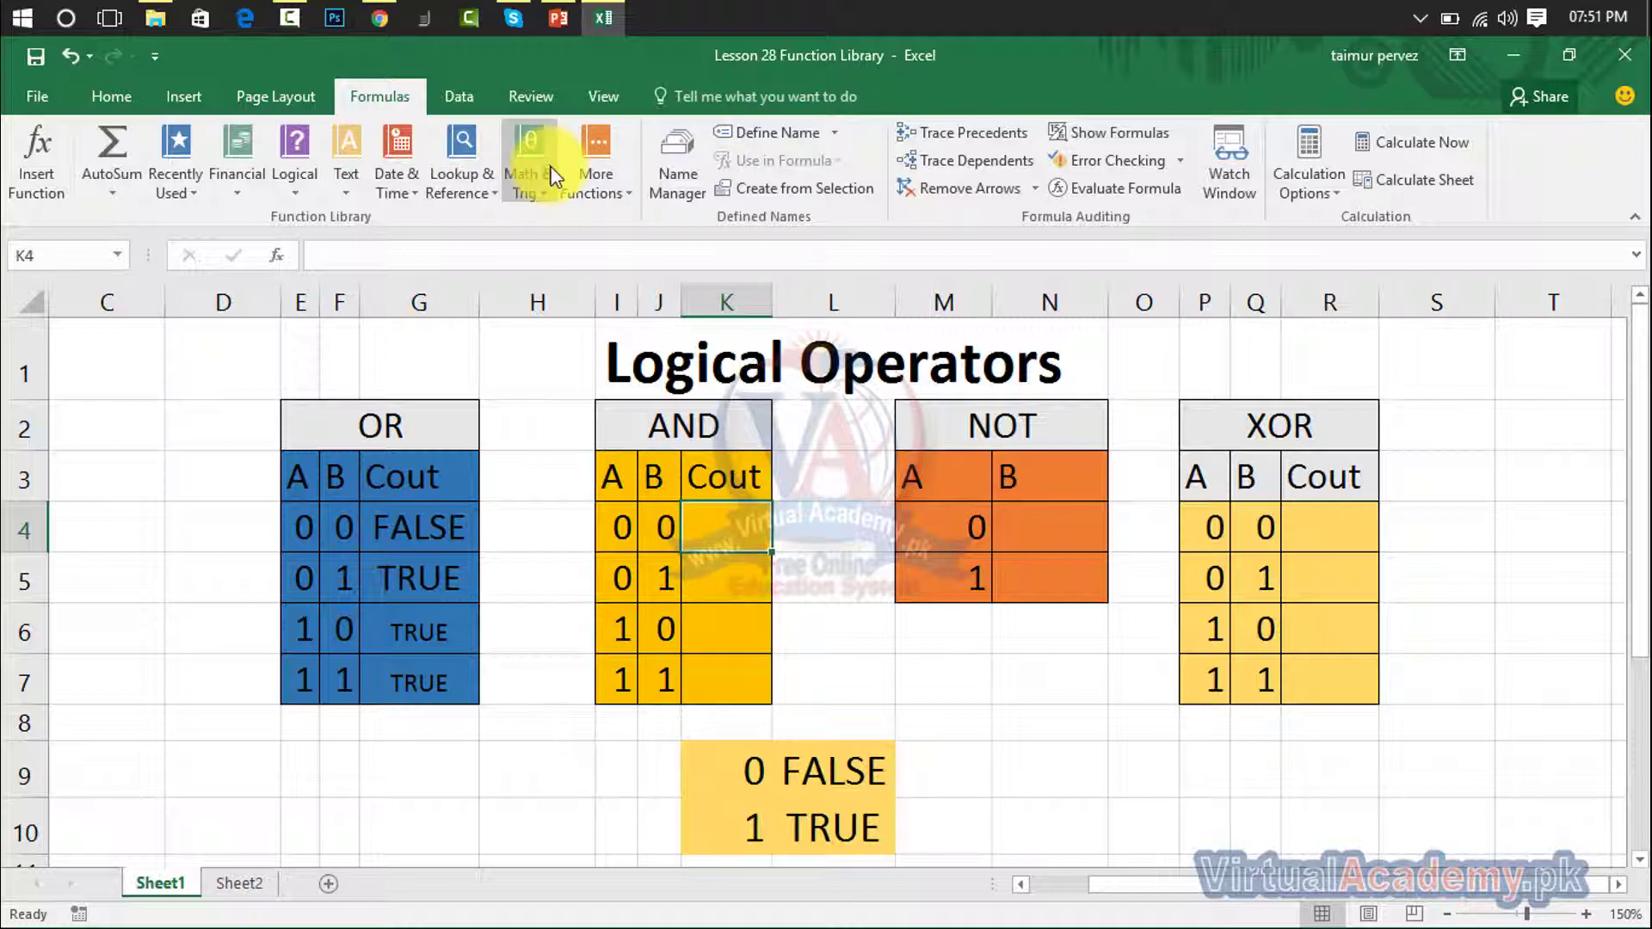
{"action": "left_click", "coordinate": [315, 187]}
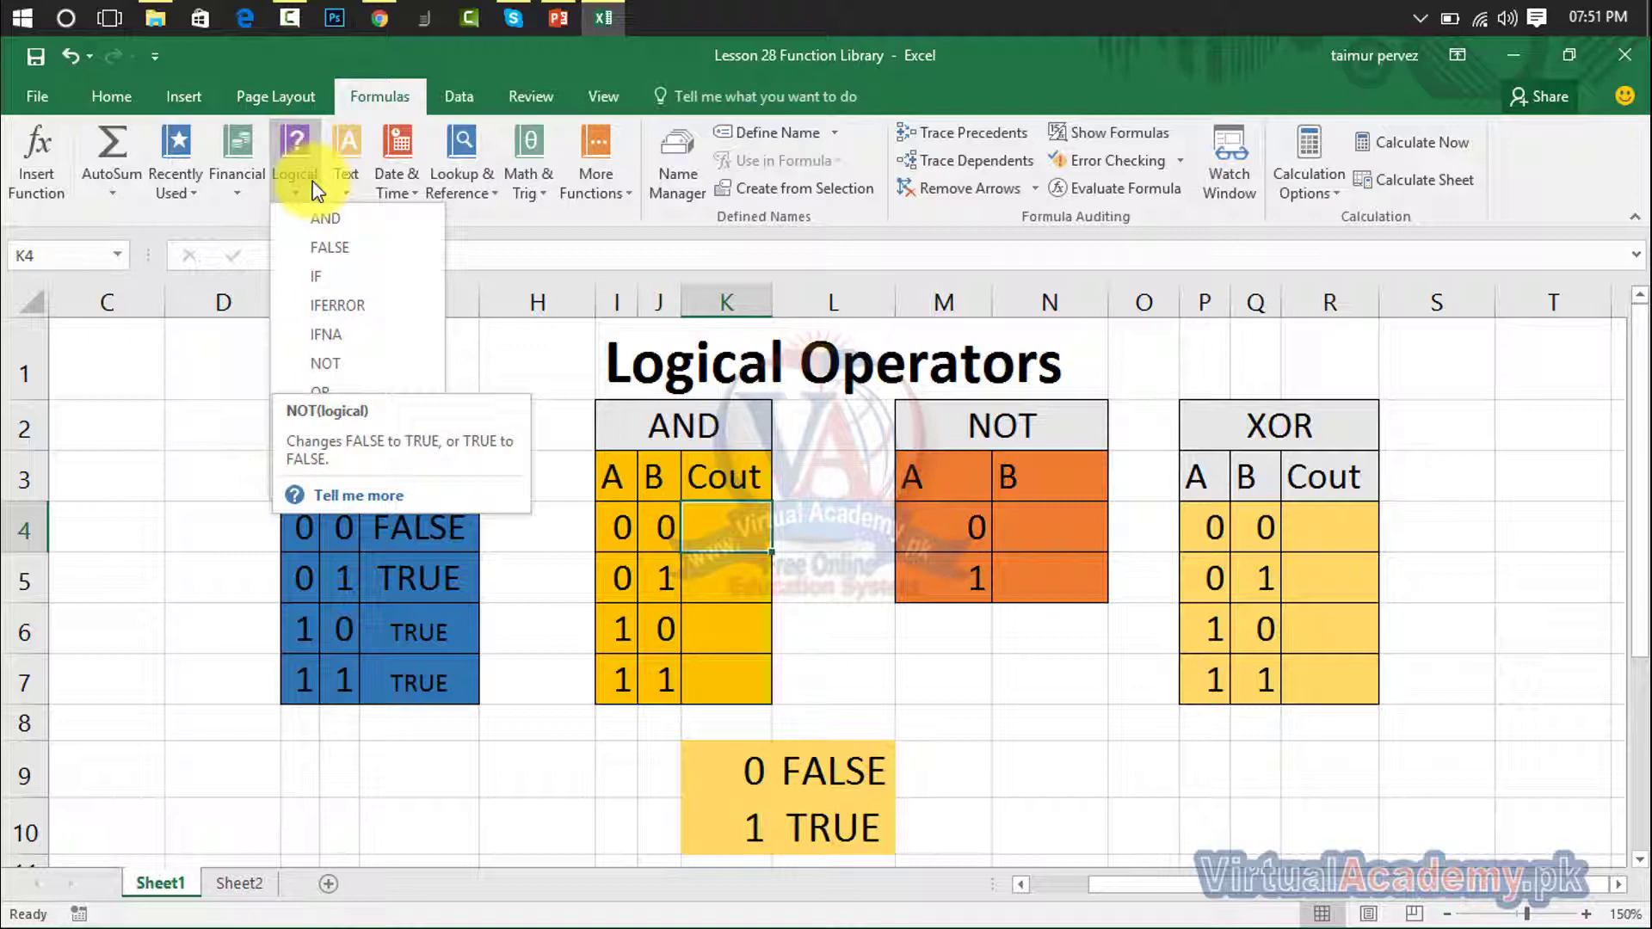
{"action": "left_click", "coordinate": [323, 218]}
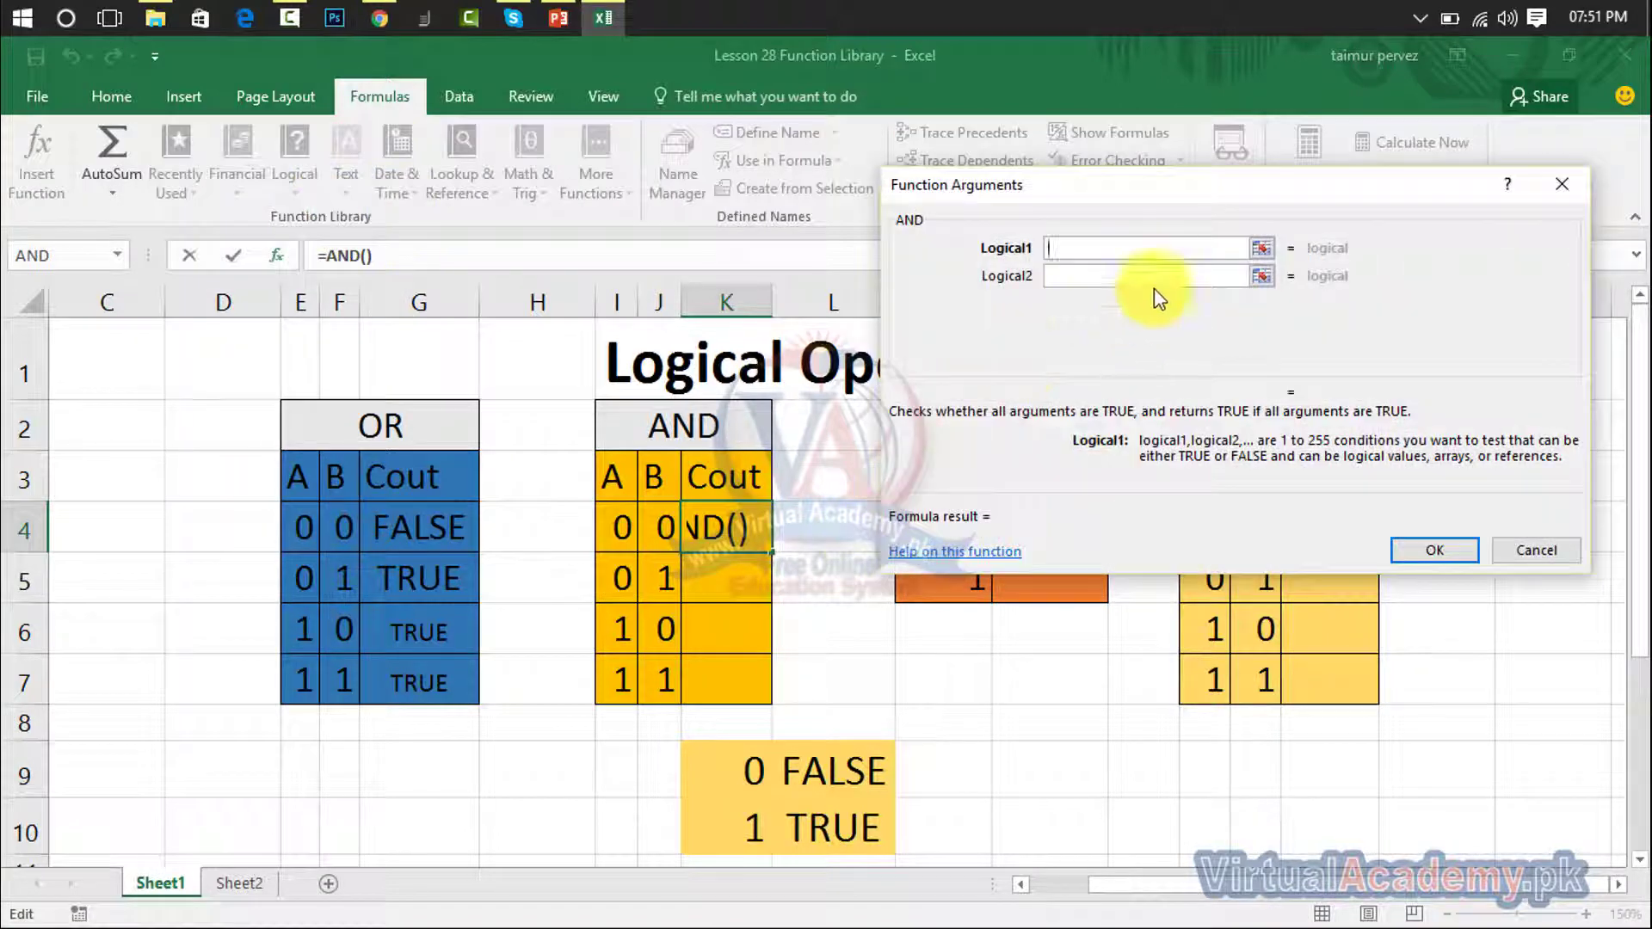
{"action": "type", "text": "0"}
{"action": "key", "text": "Tab"}
{"action": "type", "text": "0"}
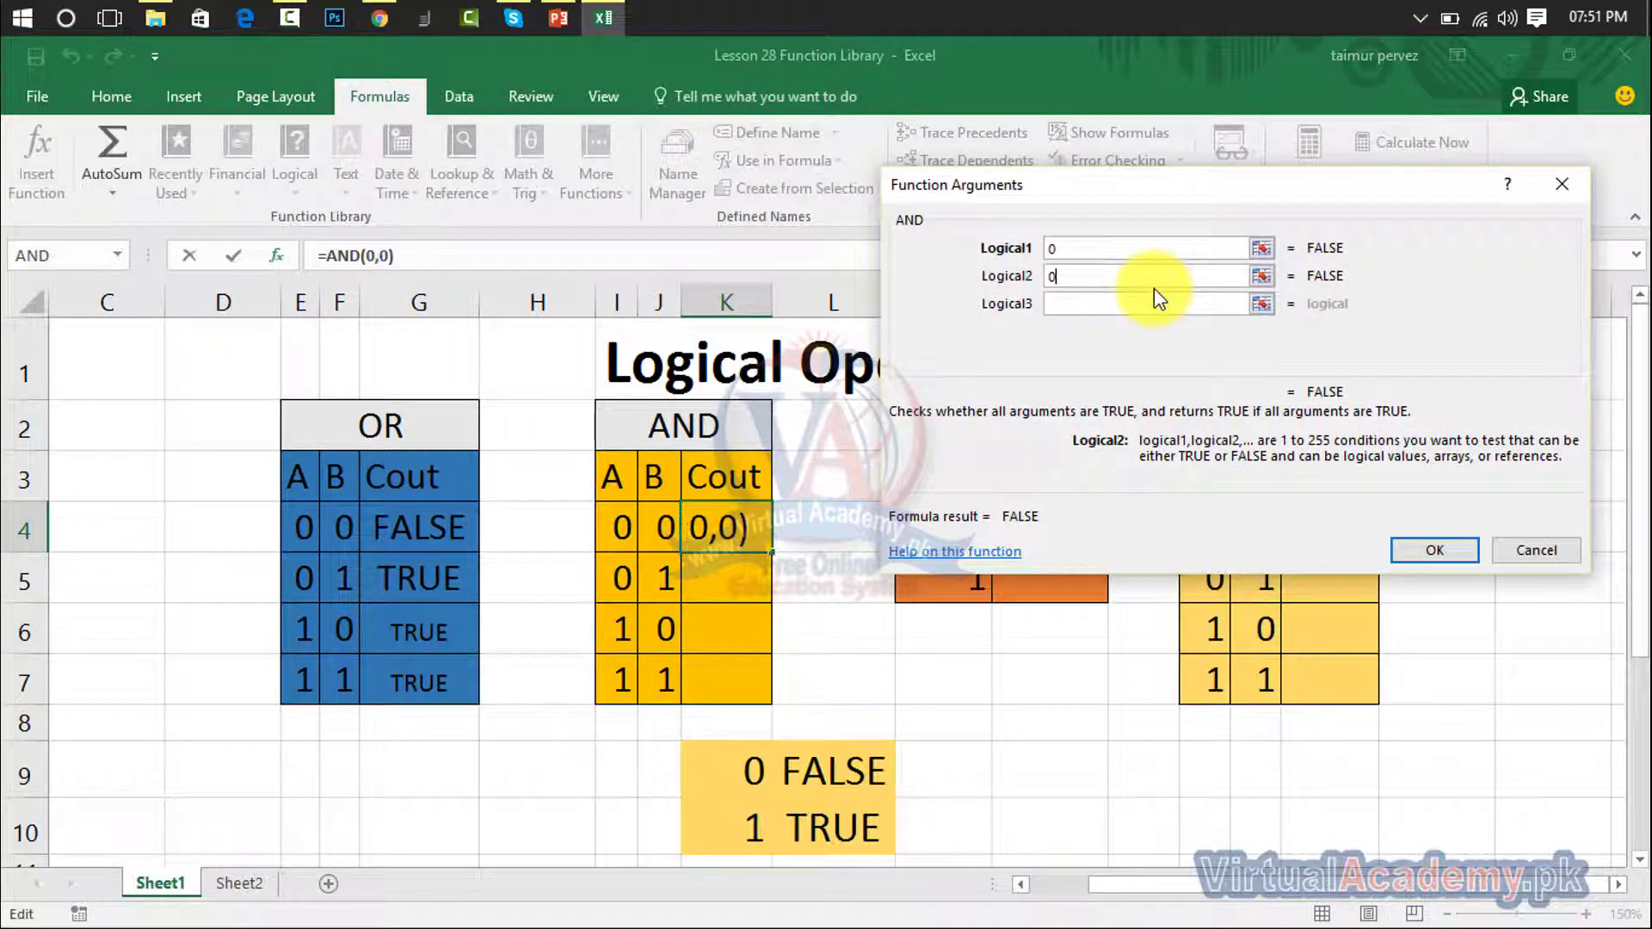
{"action": "left_click", "coordinate": [1425, 548]}
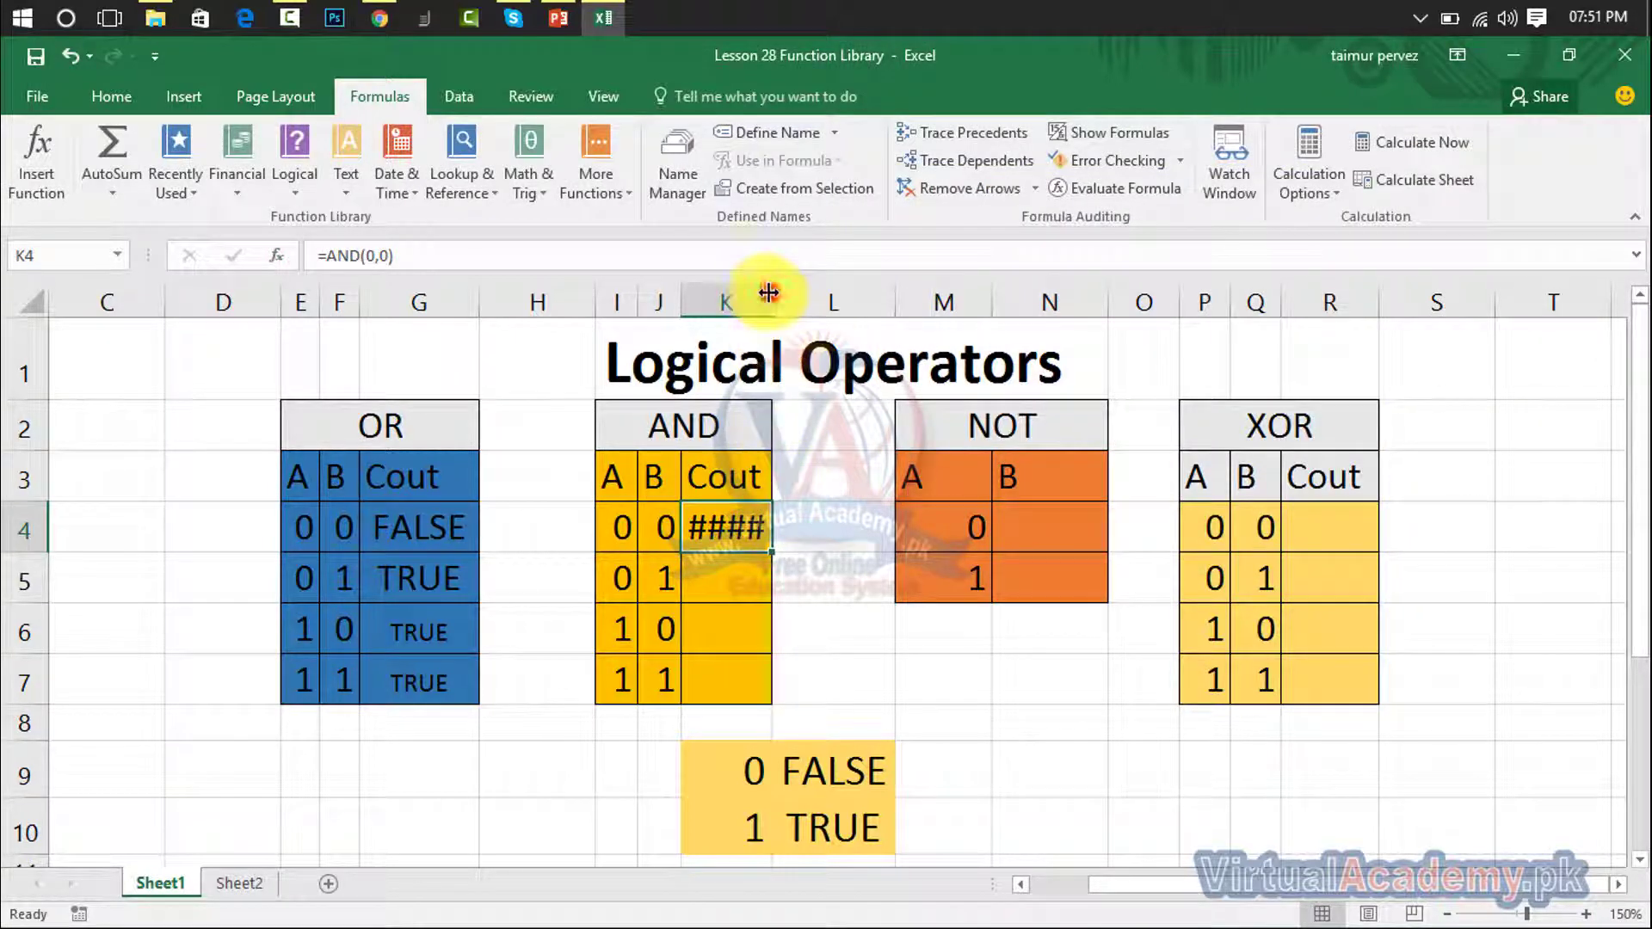
{"action": "left_click_drag", "start_coordinate": [768, 293], "coordinate": [817, 294]}
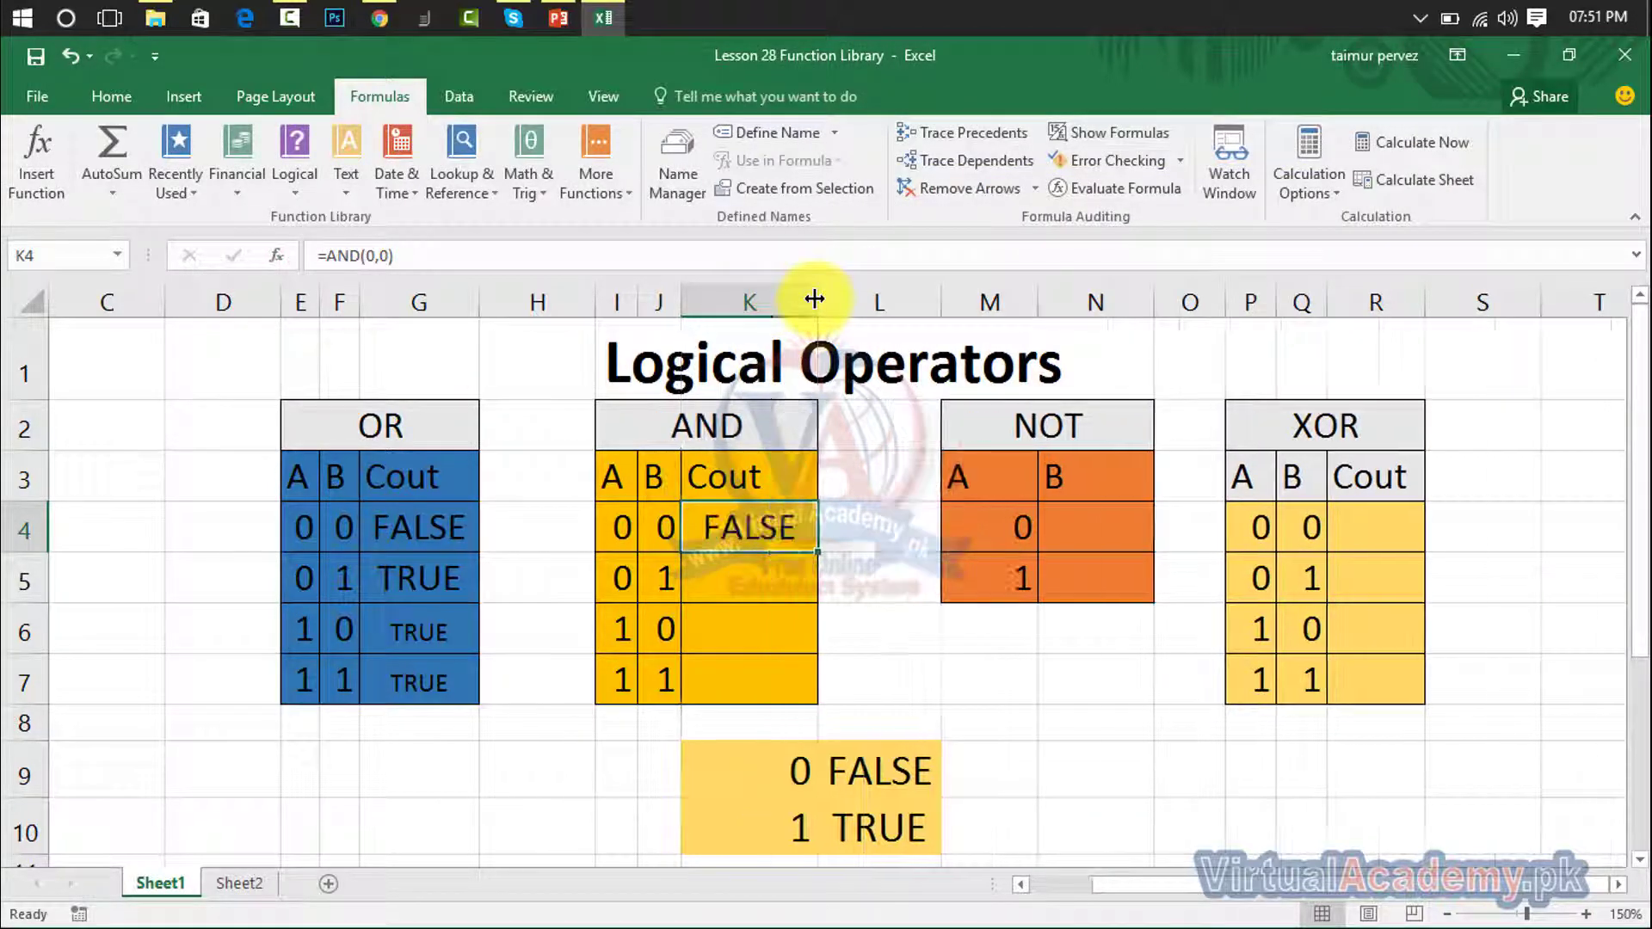
Insert =AND(0,1) into K5 via the Logical functions list, giving FALSE
{"action": "left_click", "coordinate": [728, 581]}
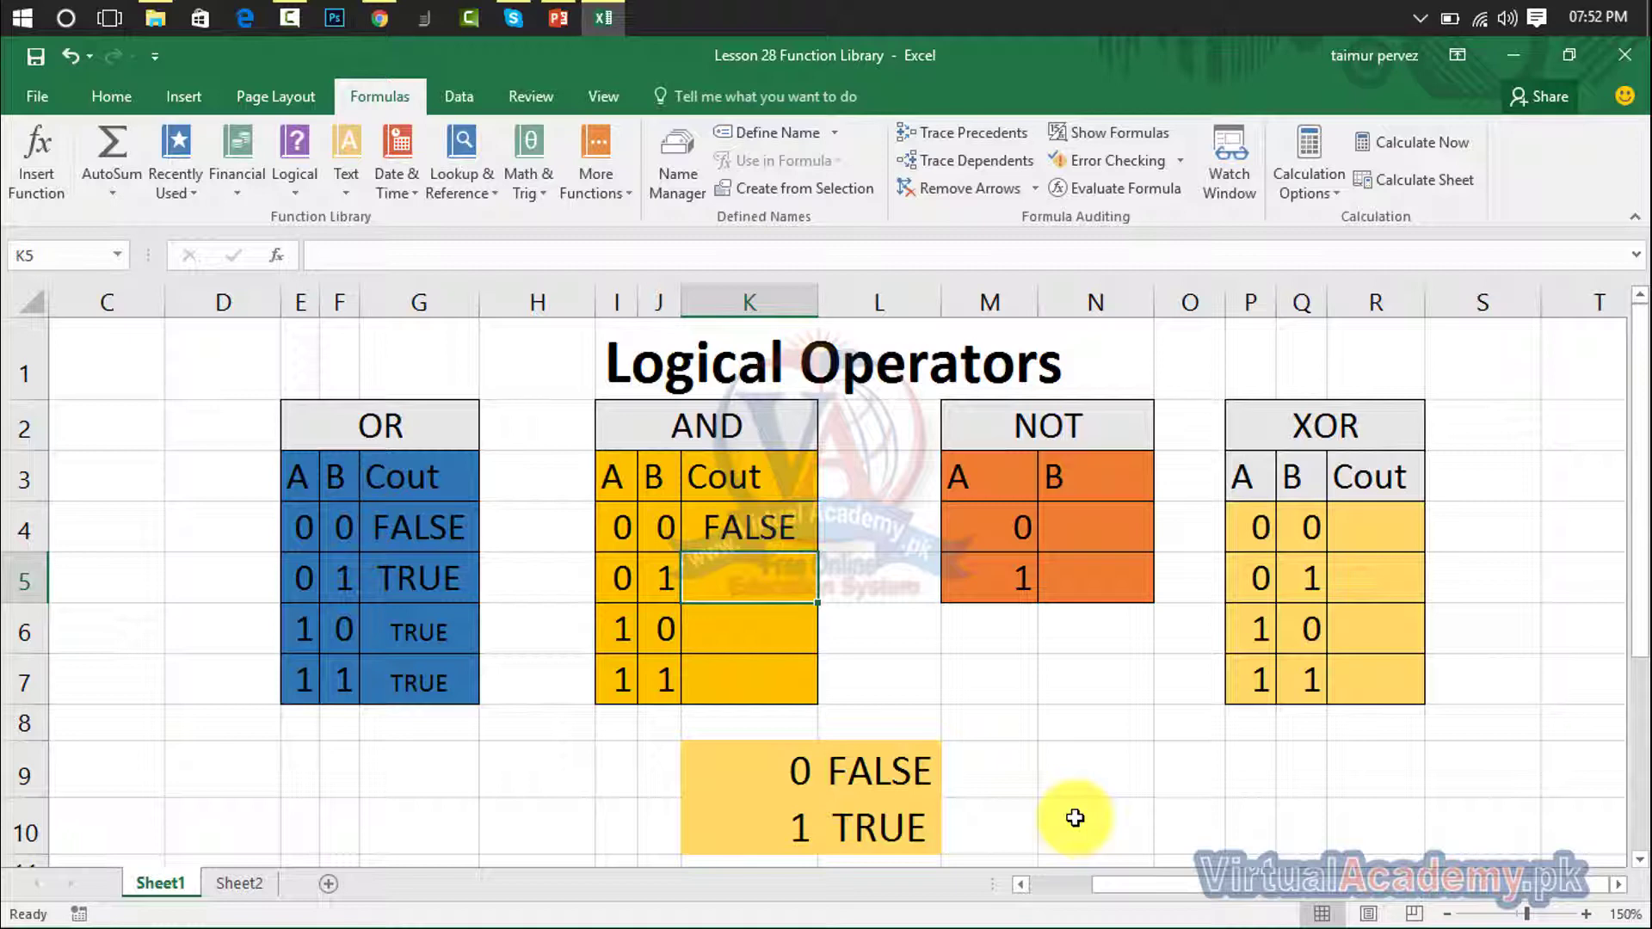
{"action": "left_click", "coordinate": [282, 176]}
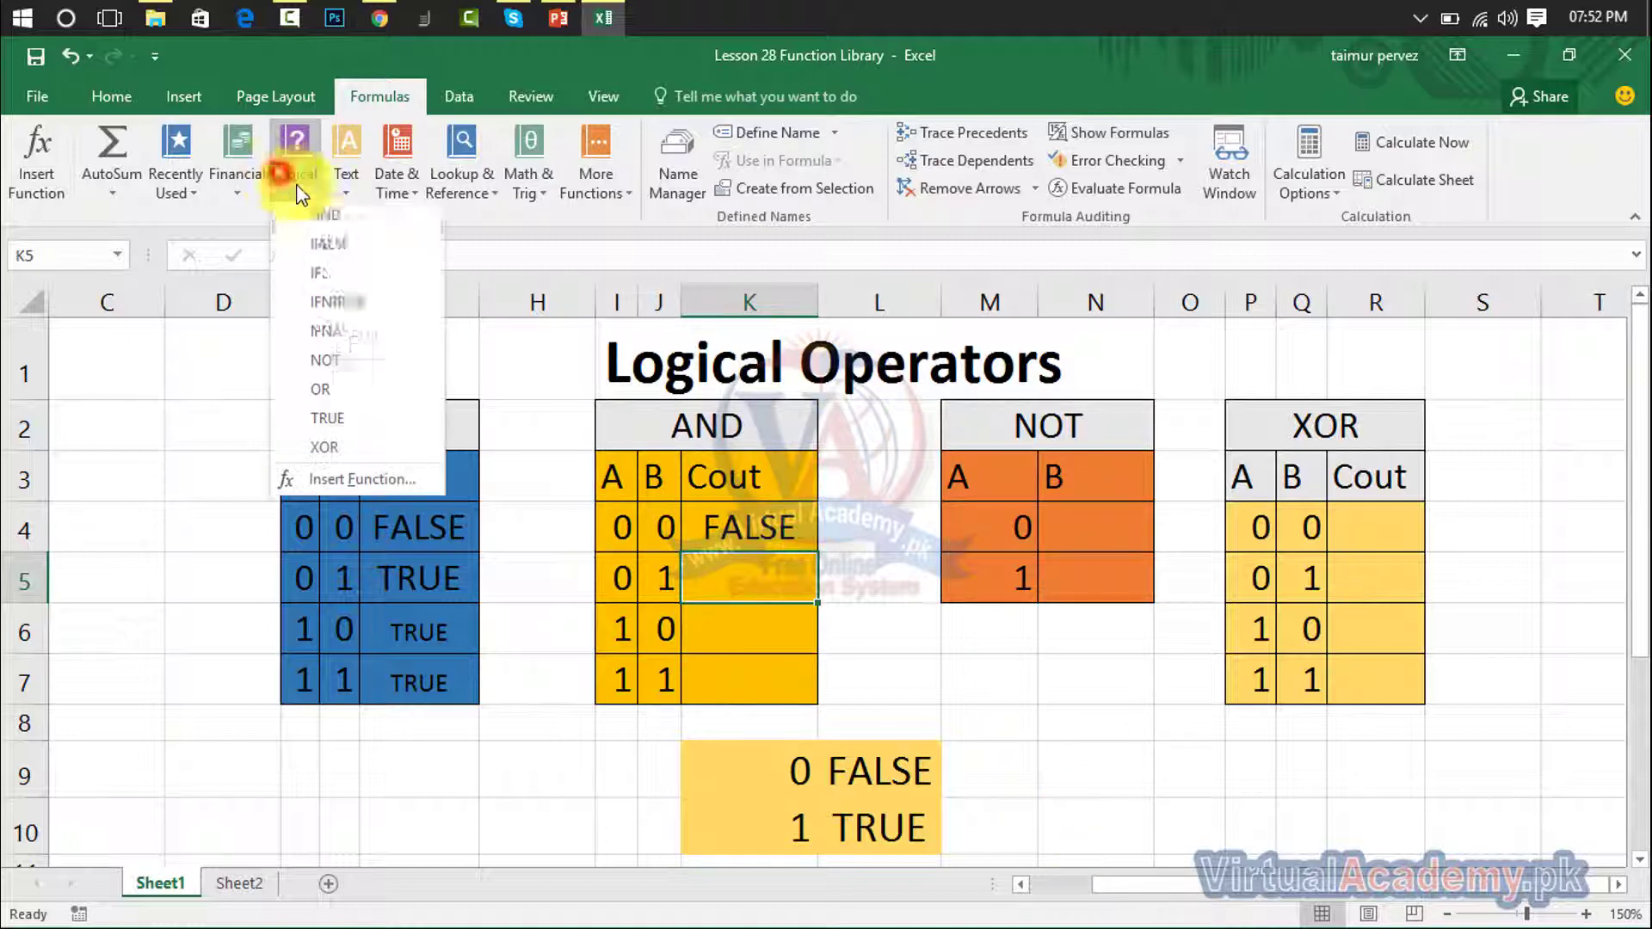
{"action": "left_click", "coordinate": [336, 219]}
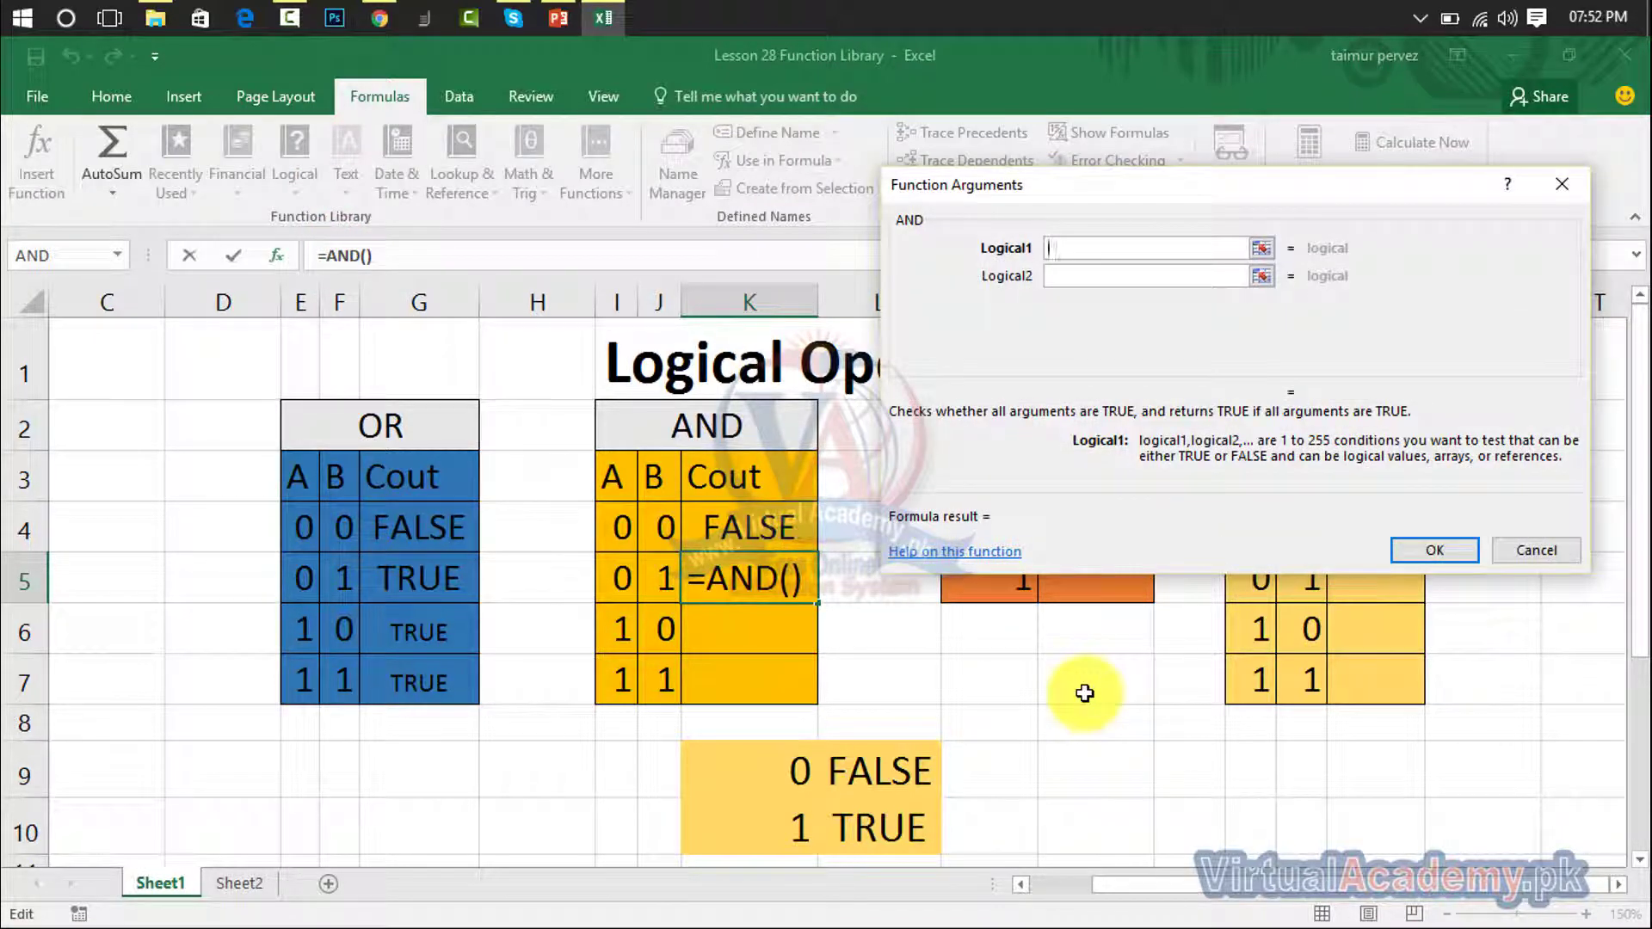
{"action": "type", "text": "0"}
{"action": "key", "text": "Tab"}
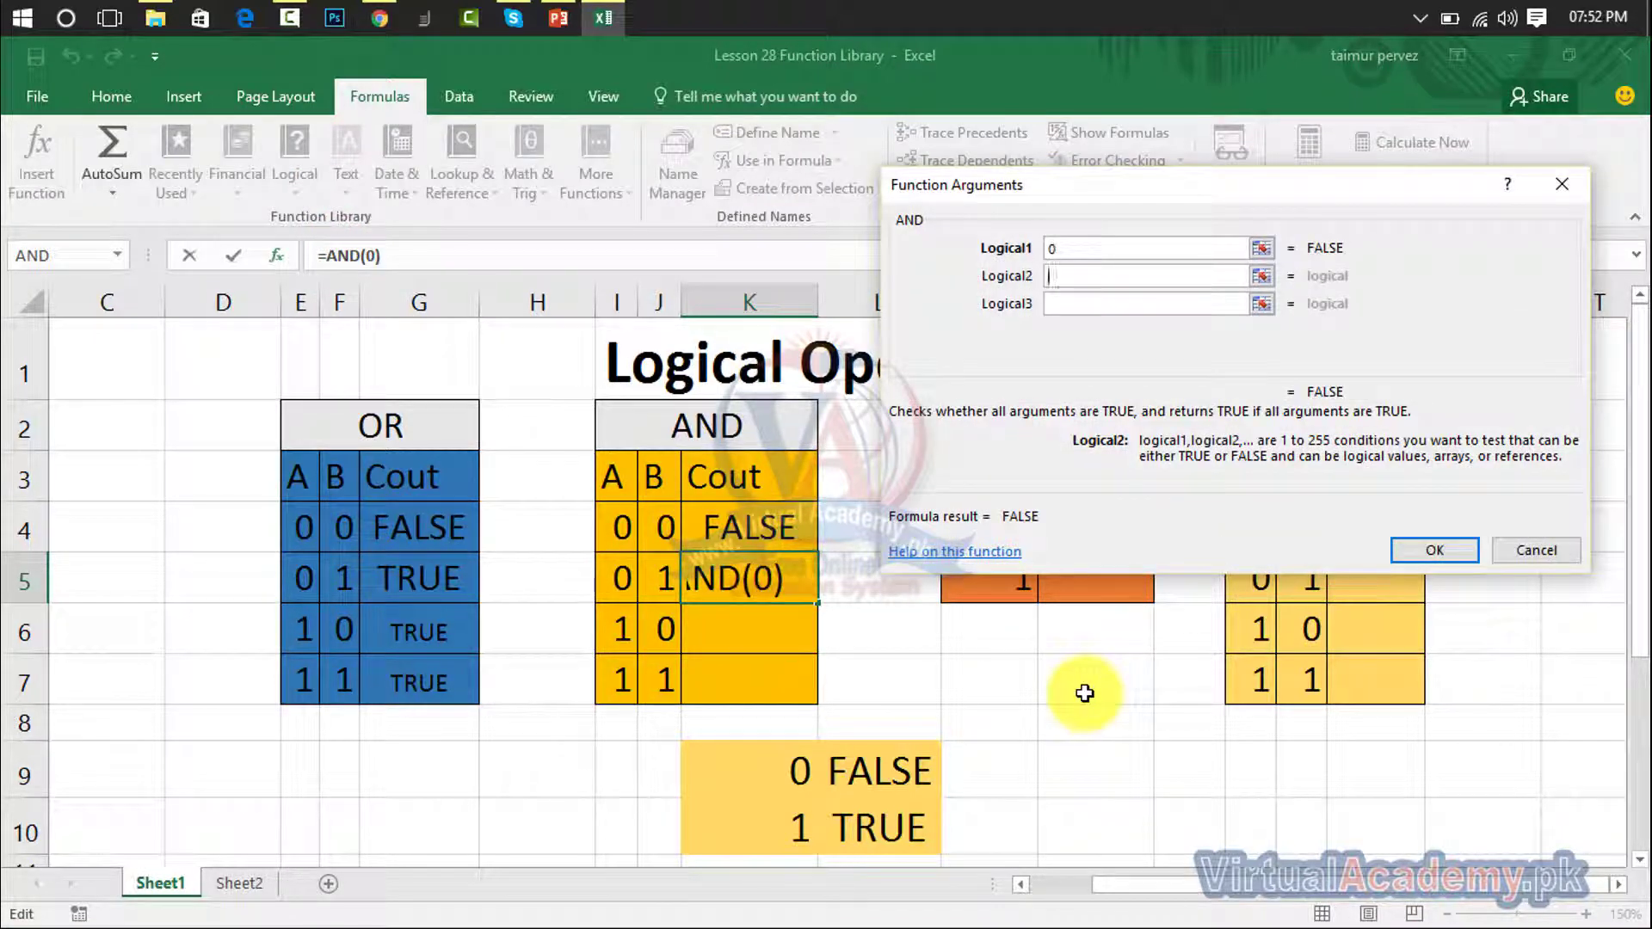
{"action": "type", "text": ",1"}
{"action": "left_click", "coordinate": [1430, 551]}
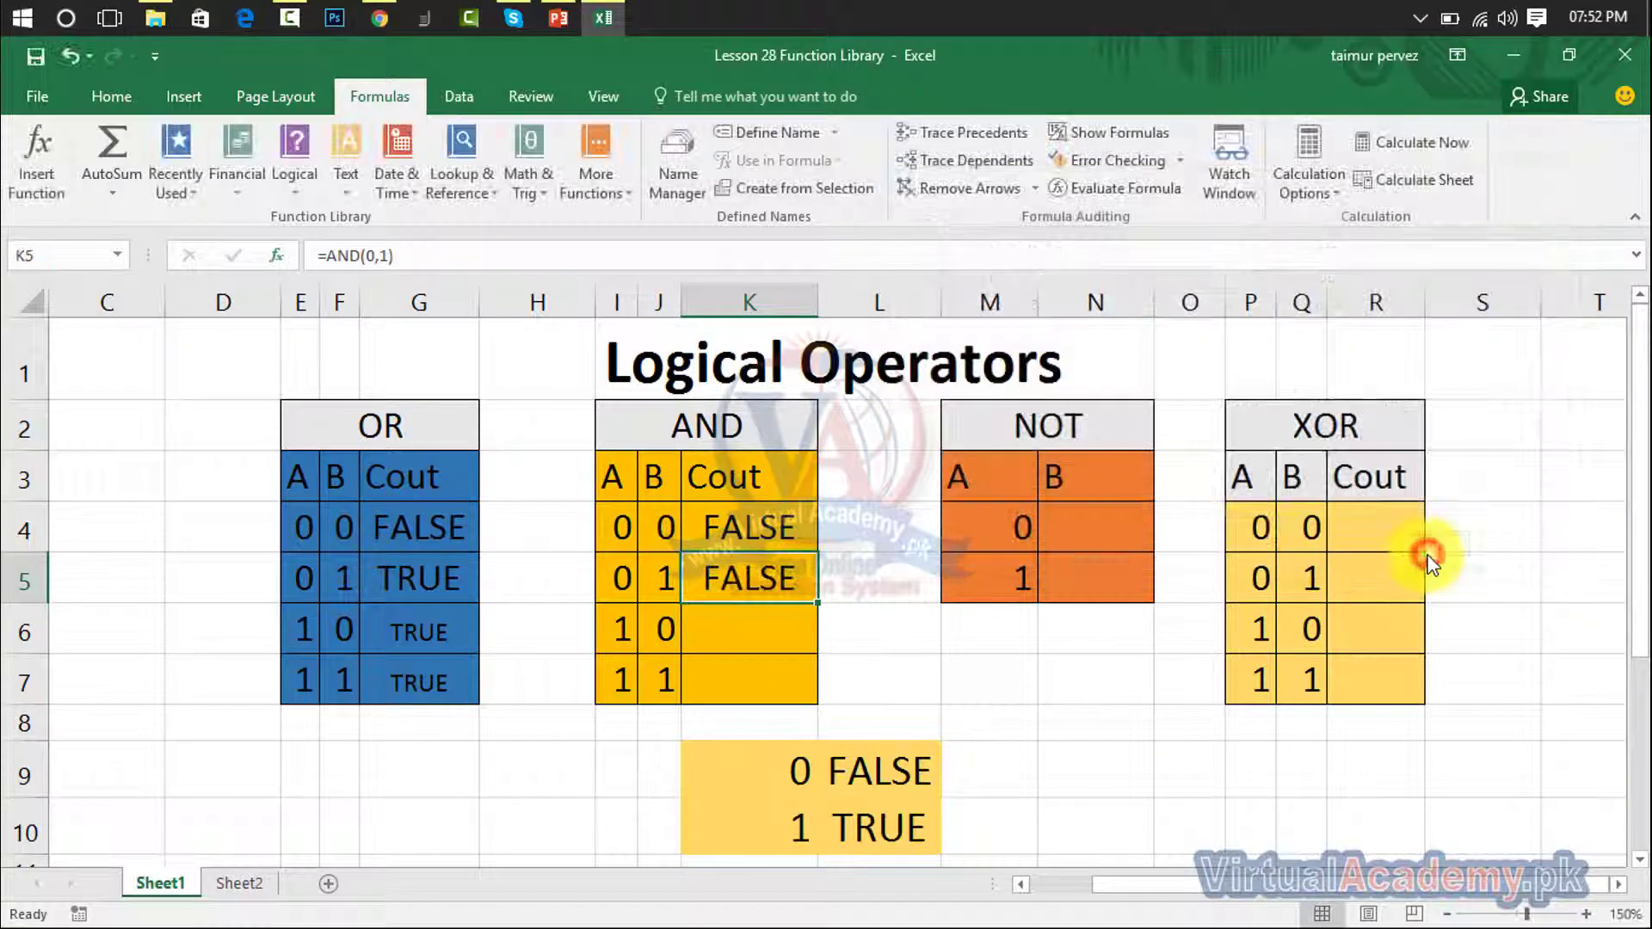
{"action": "left_click", "coordinate": [763, 623]}
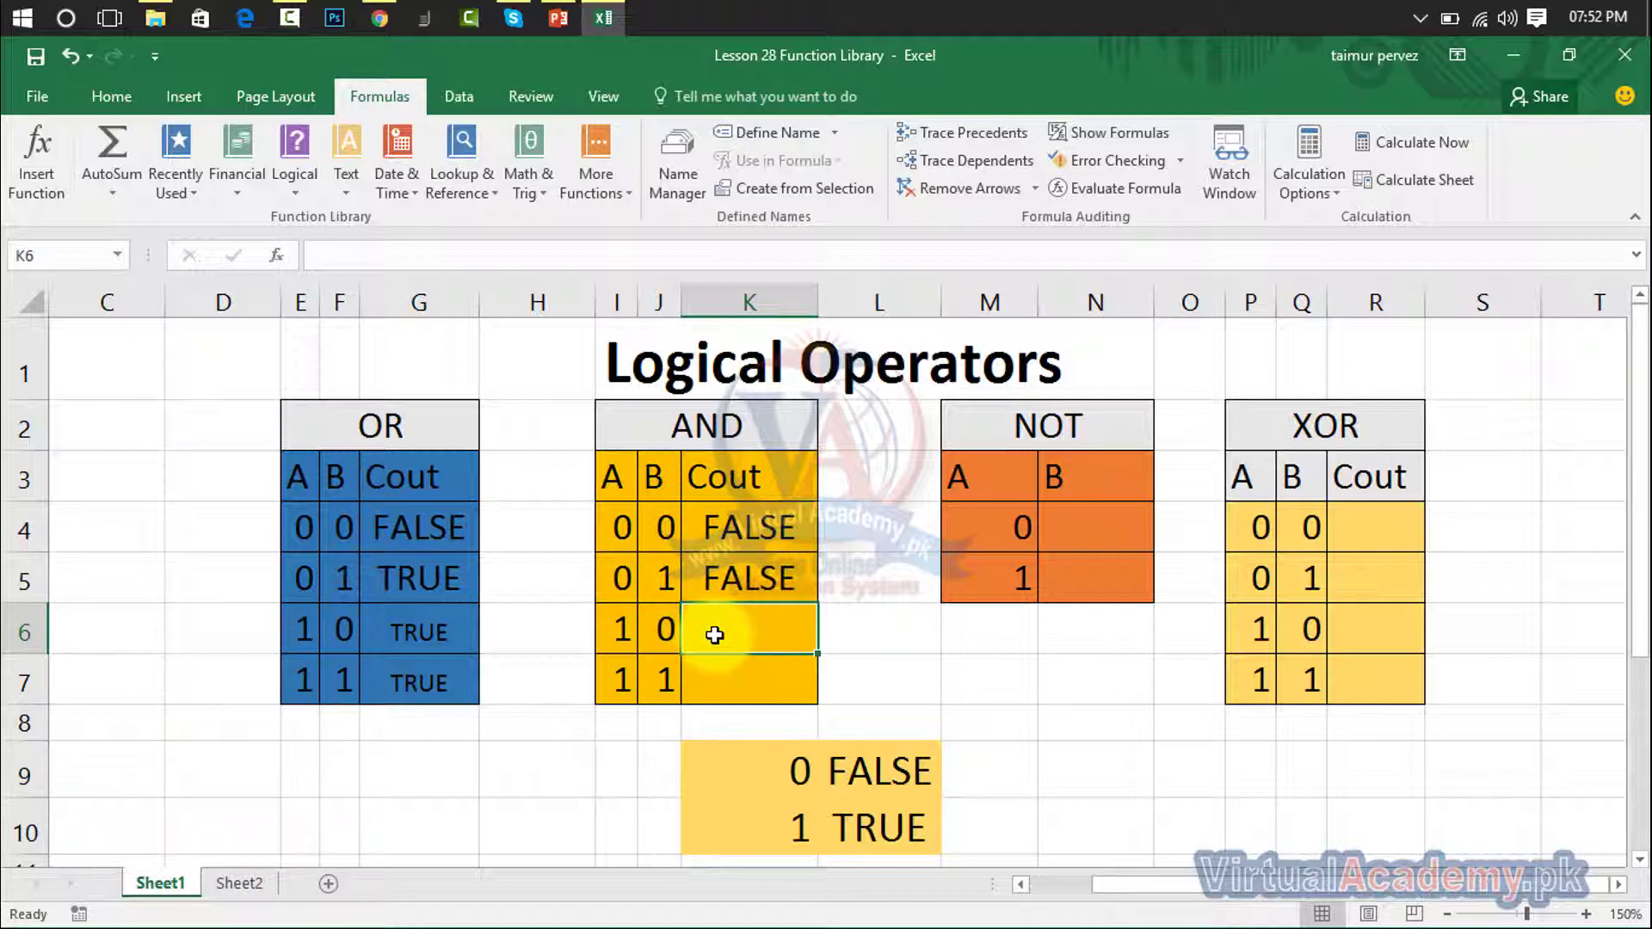
Enter =AND(I6:J6) in K6 and =AND(I7:J7) in K7, giving FALSE and TRUE
{"action": "type", "text": "="}
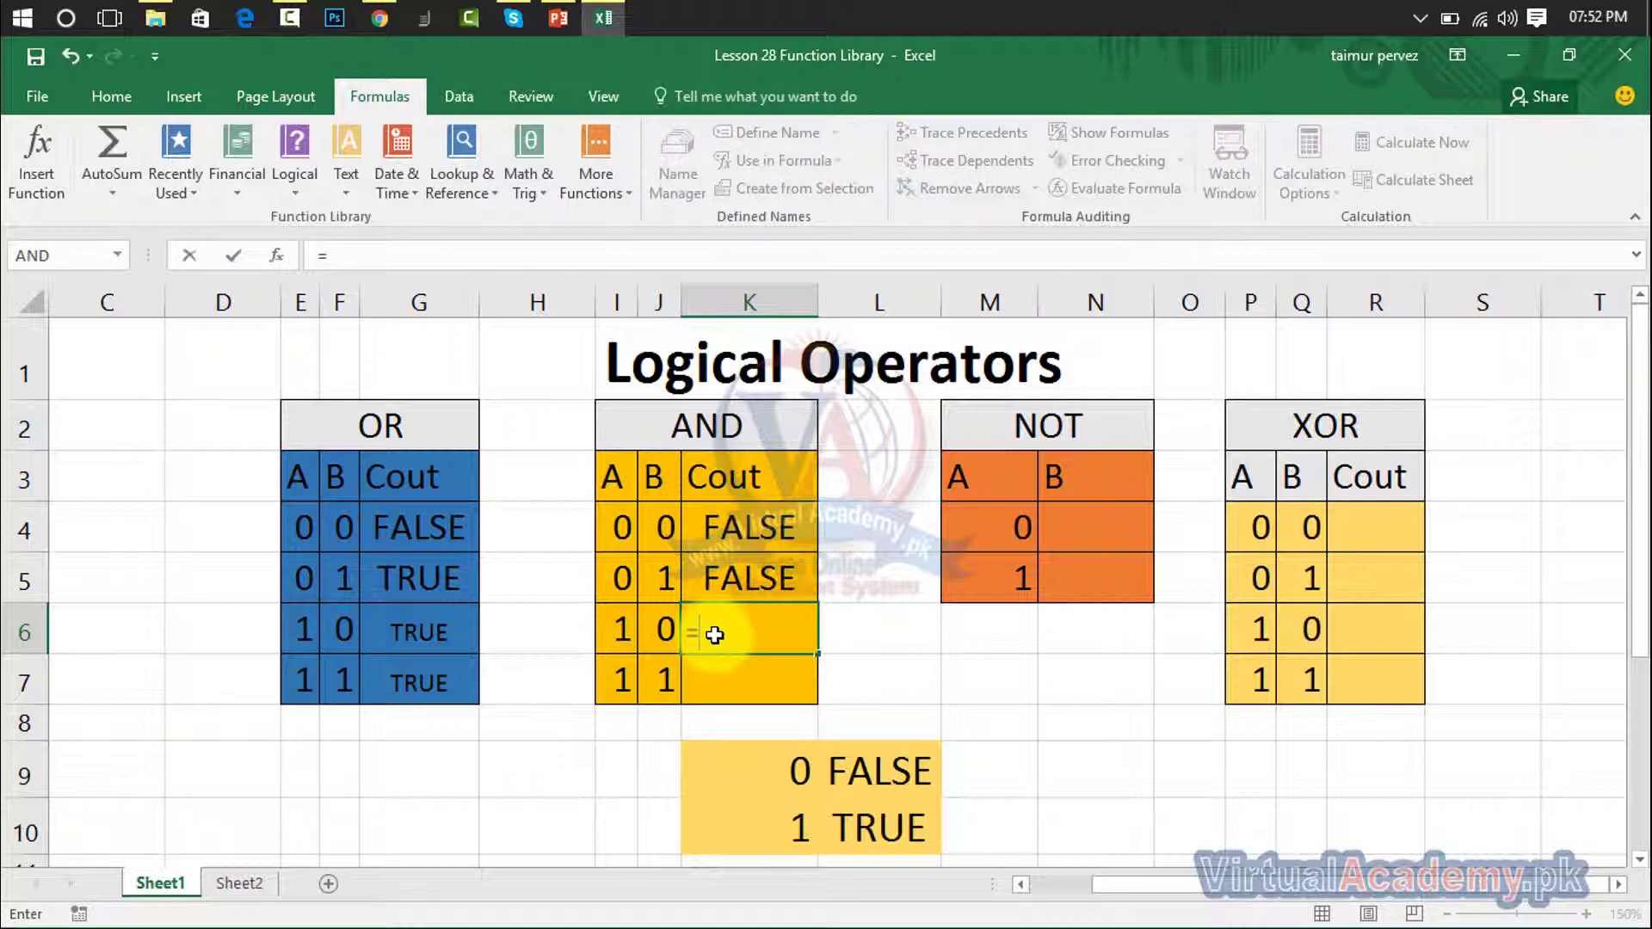
{"action": "type", "text": "and"}
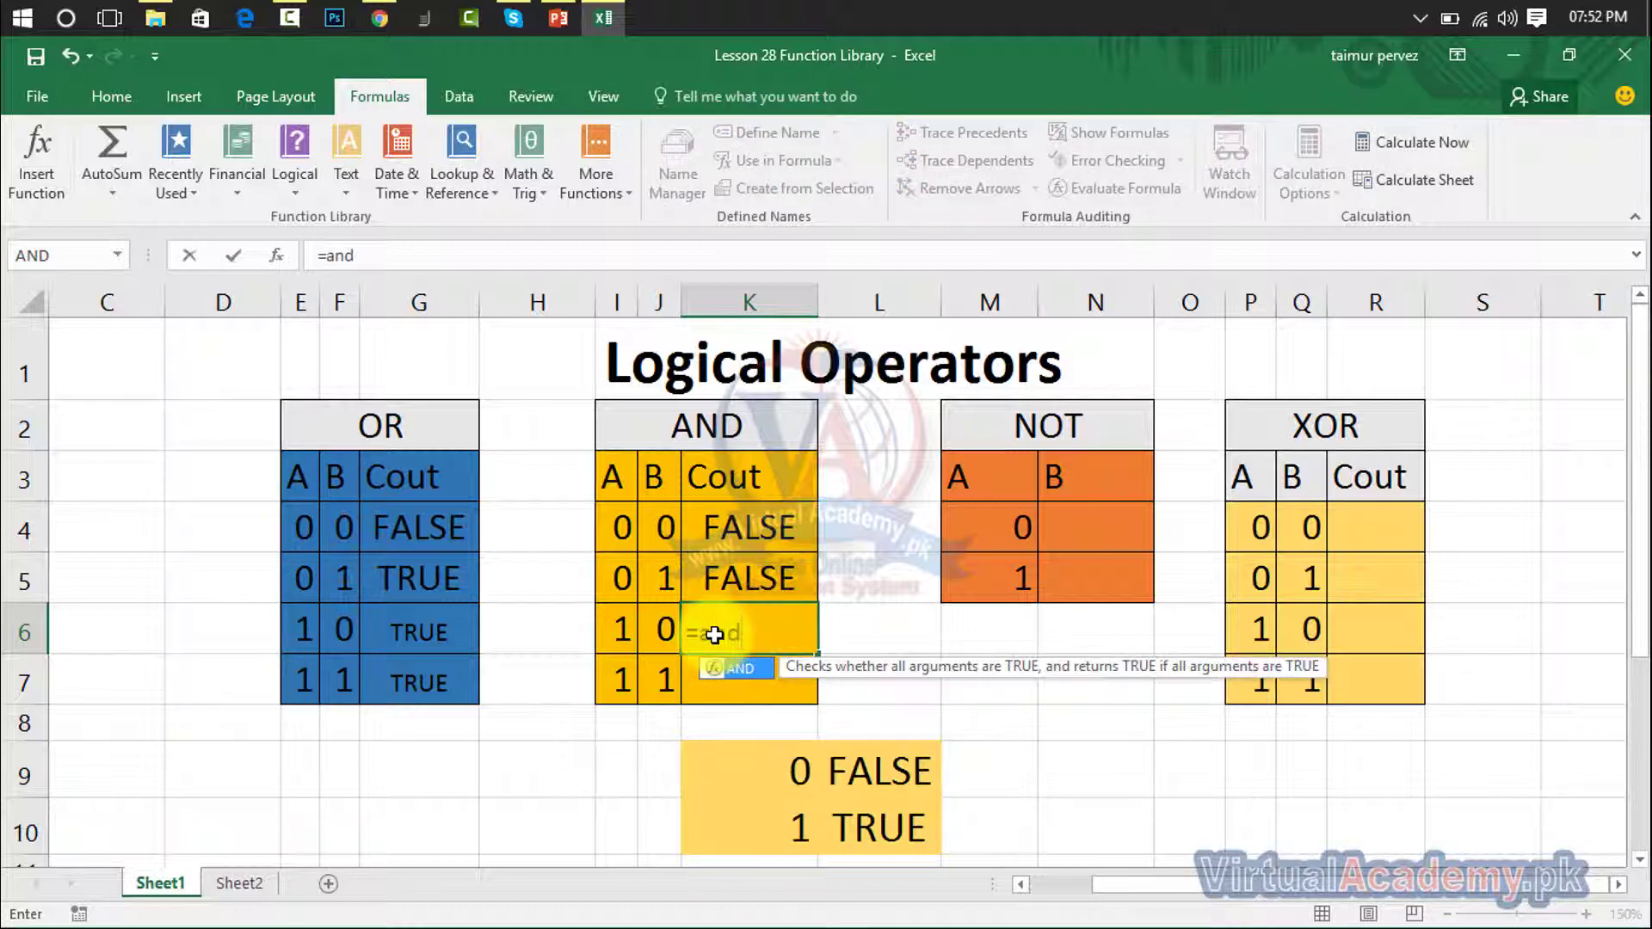
{"action": "type", "text": "("}
{"action": "left_click_drag", "start_coordinate": [619, 628], "coordinate": [658, 631]}
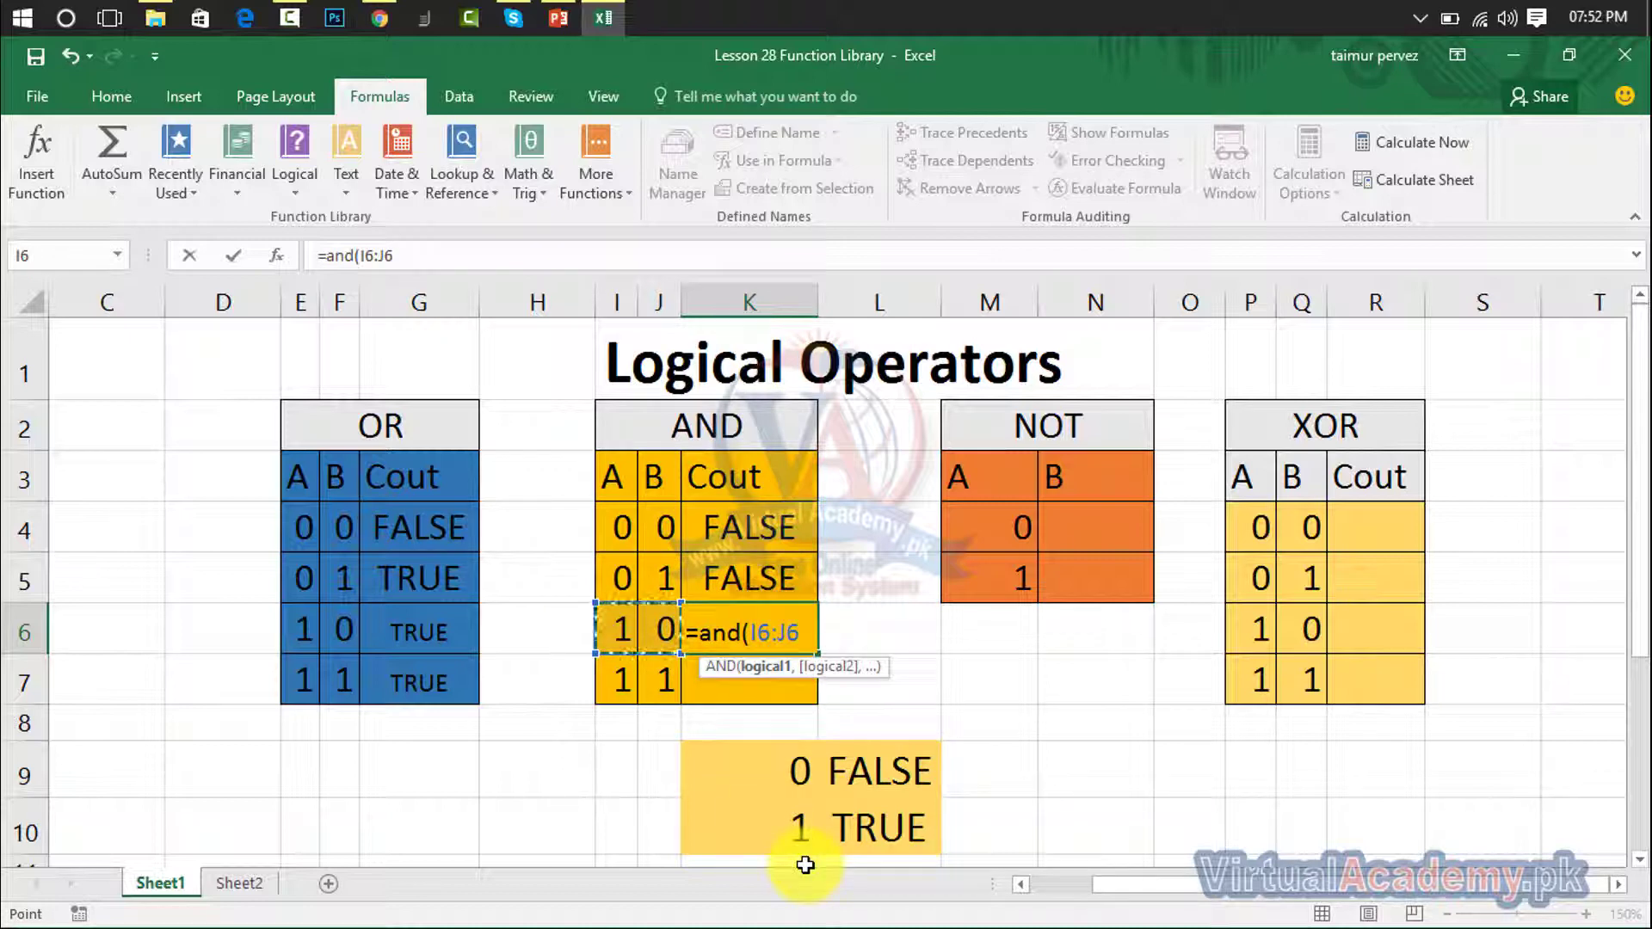
{"action": "key", "text": "Return"}
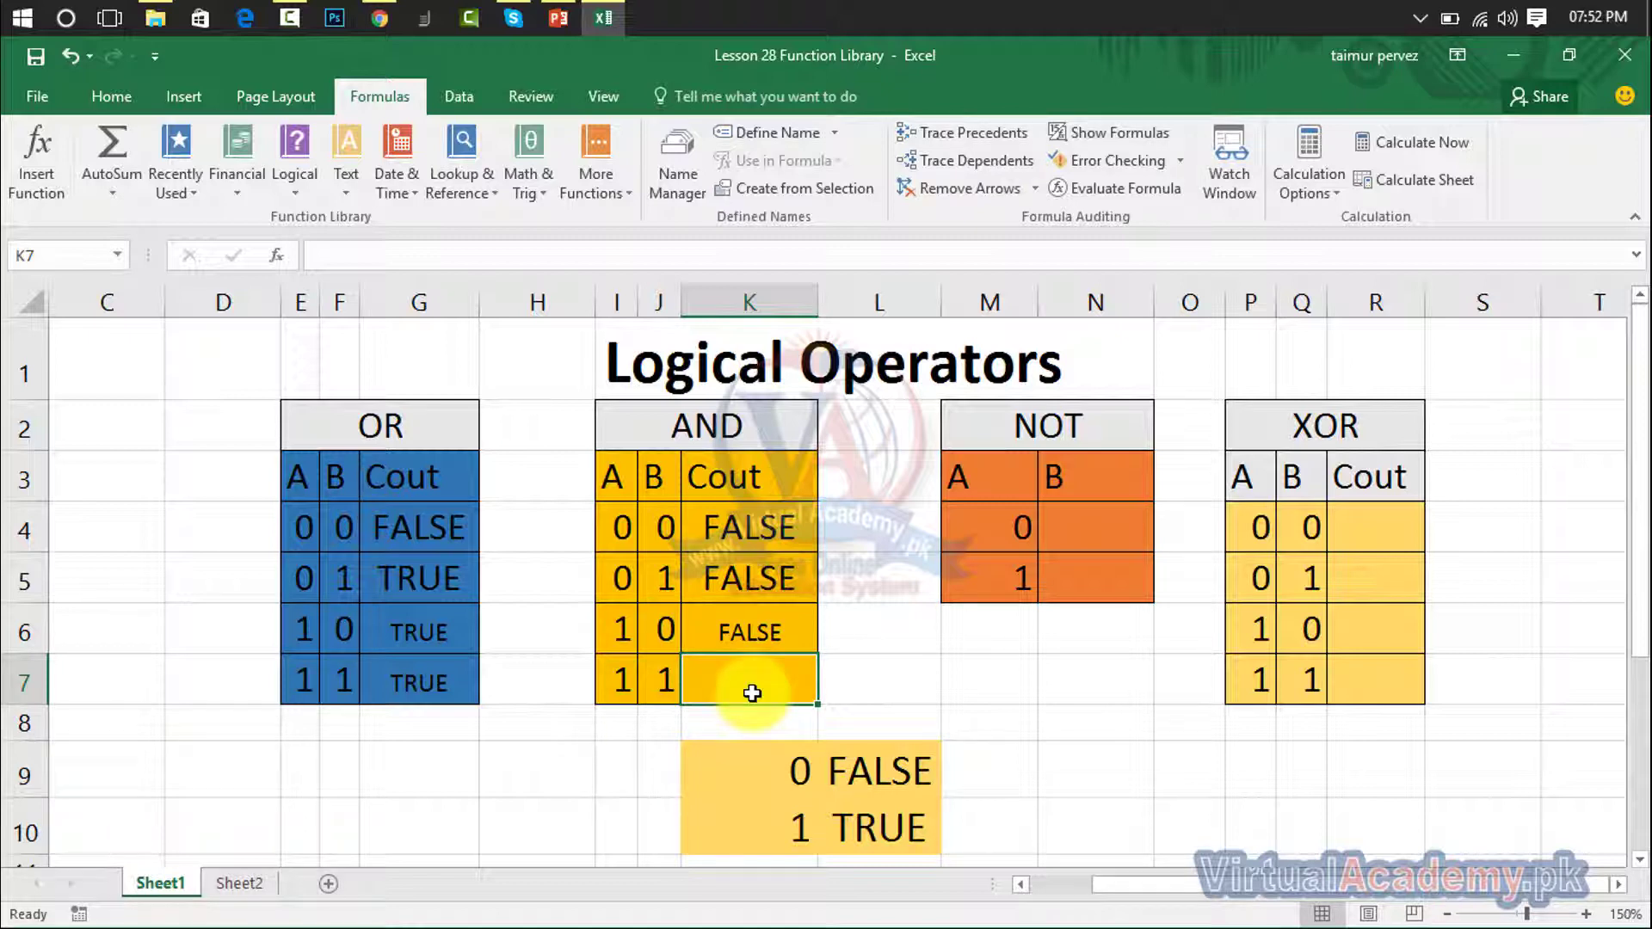
{"action": "type", "text": "=and"}
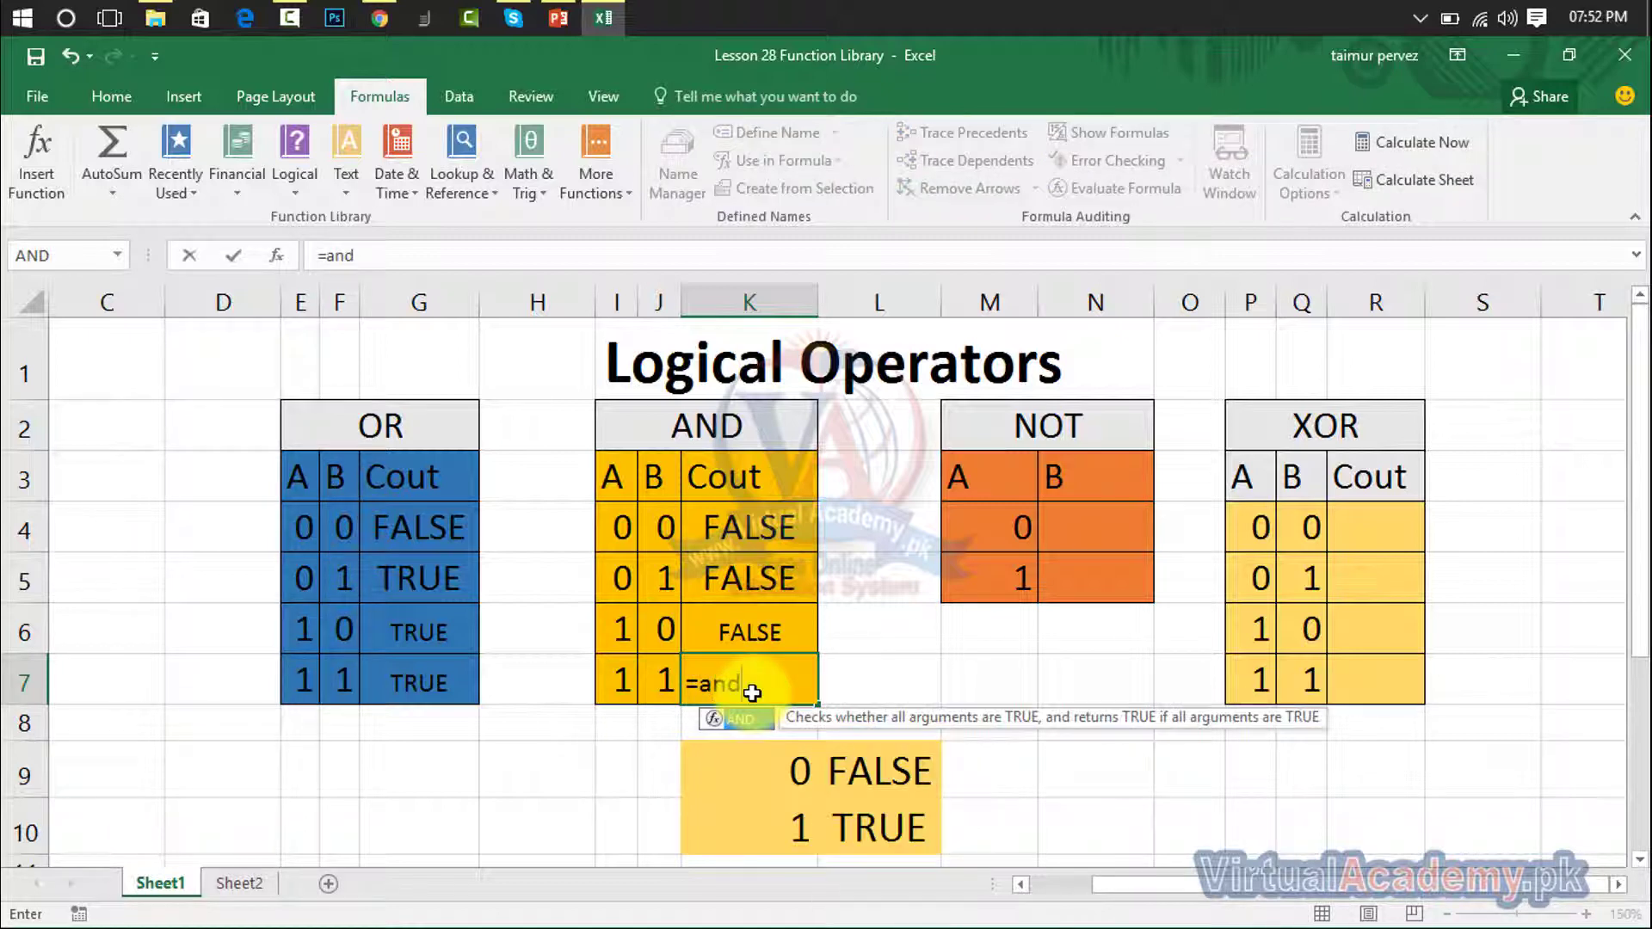
{"action": "type", "text": "("}
{"action": "left_click_drag", "start_coordinate": [624, 680], "coordinate": [657, 686]}
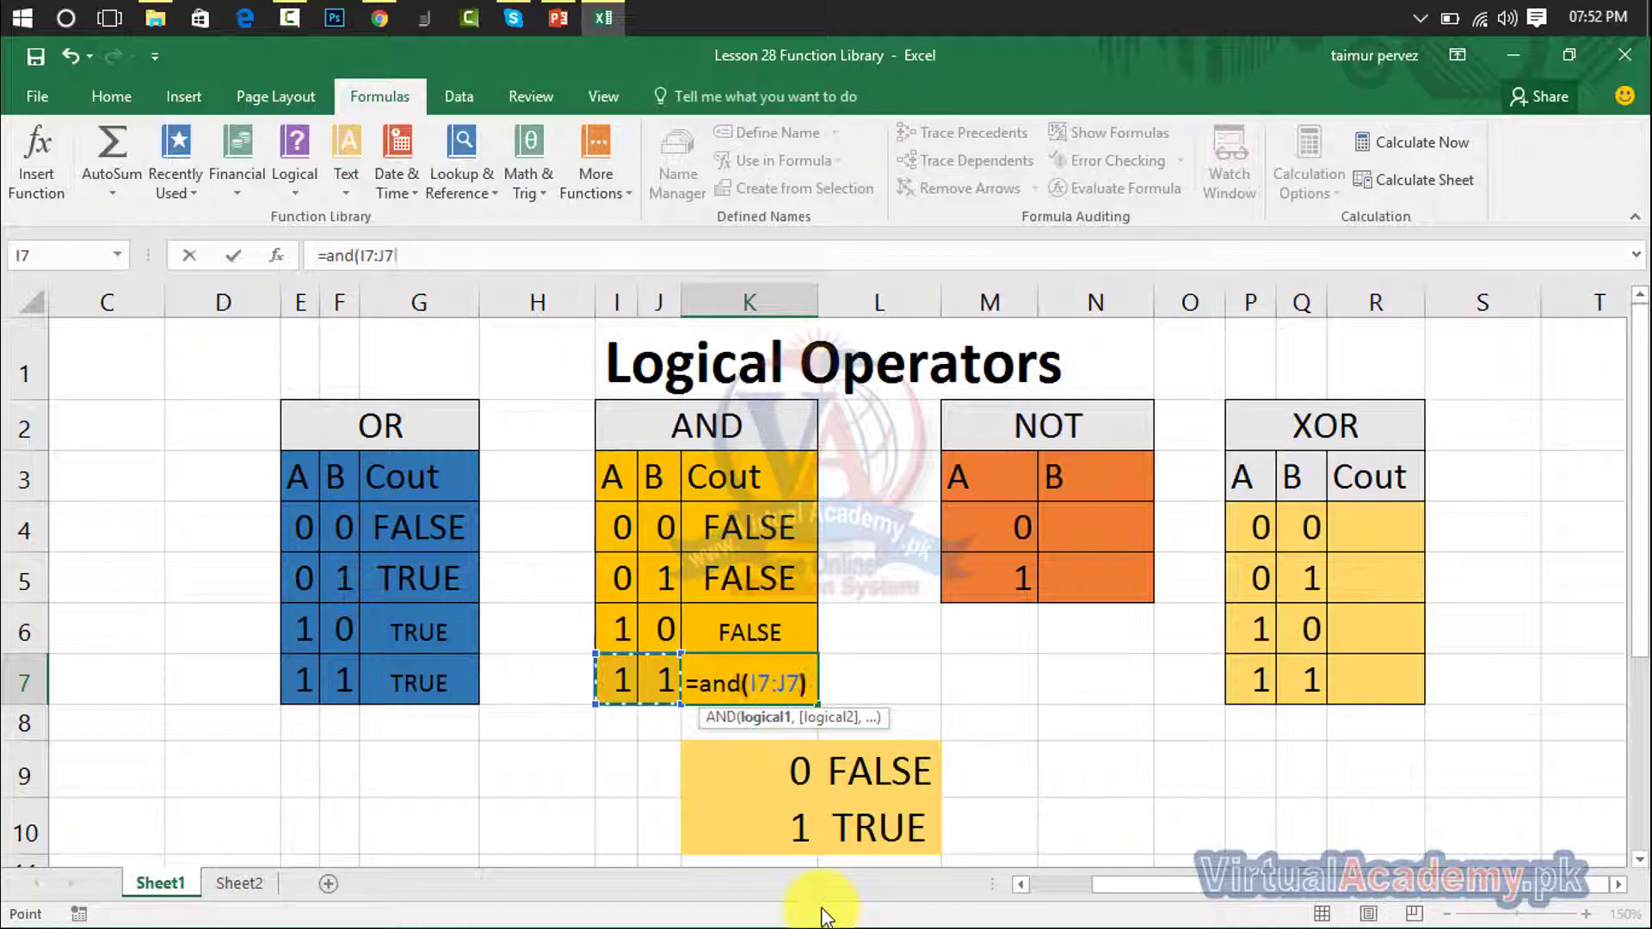
{"action": "key", "text": "Return"}
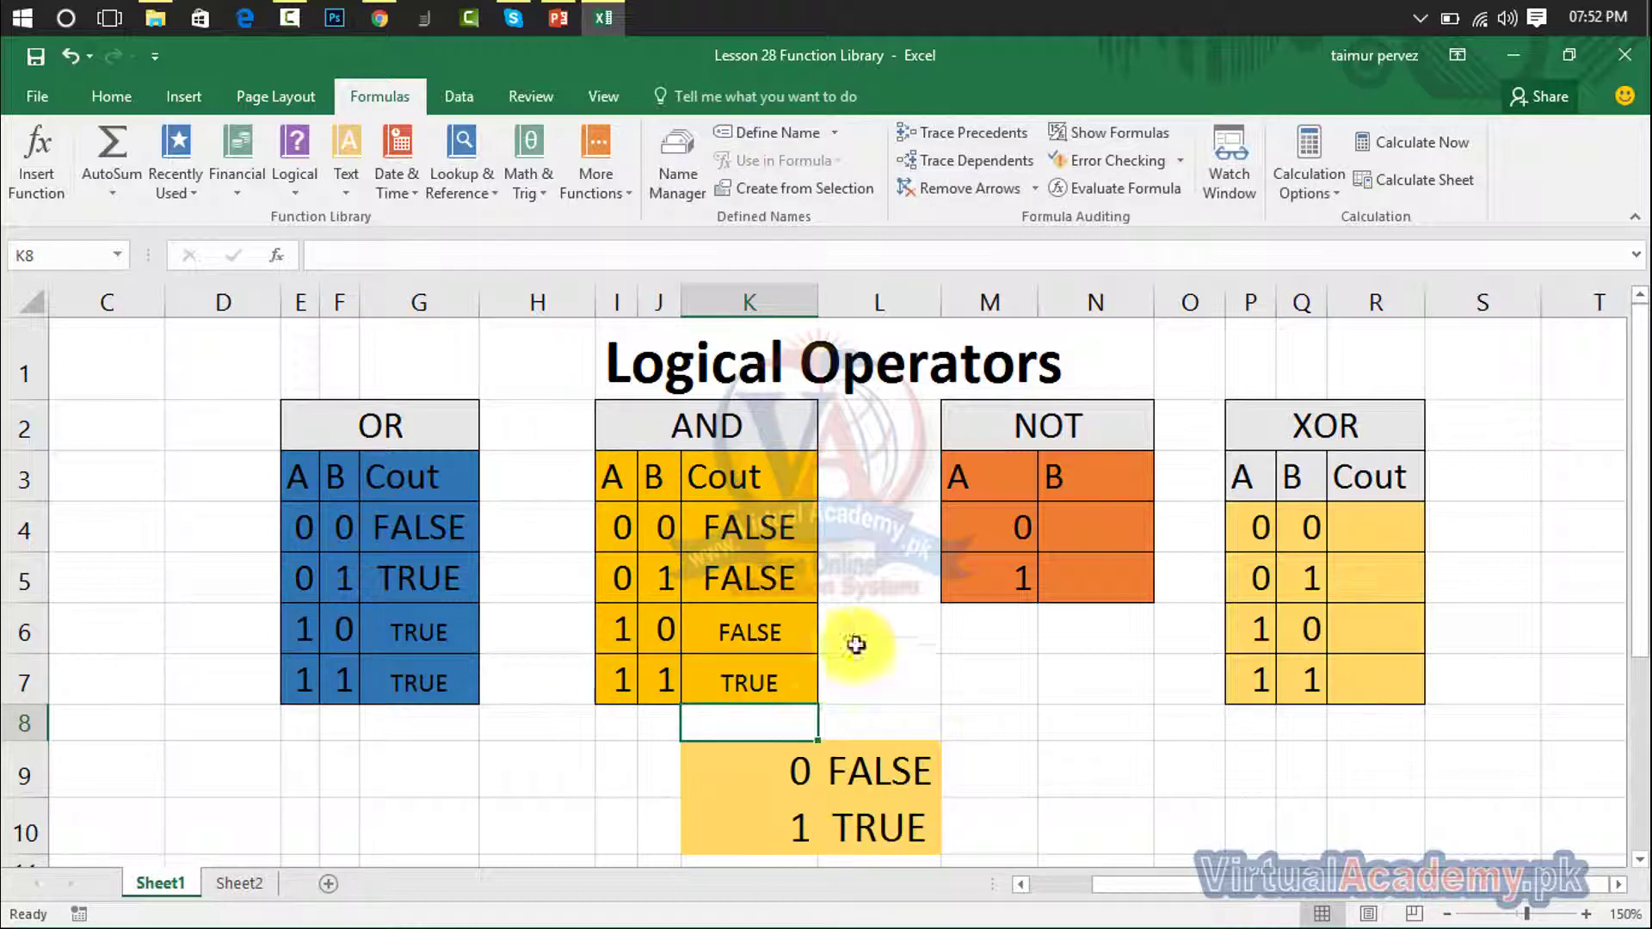
{"action": "left_click", "coordinate": [1098, 520]}
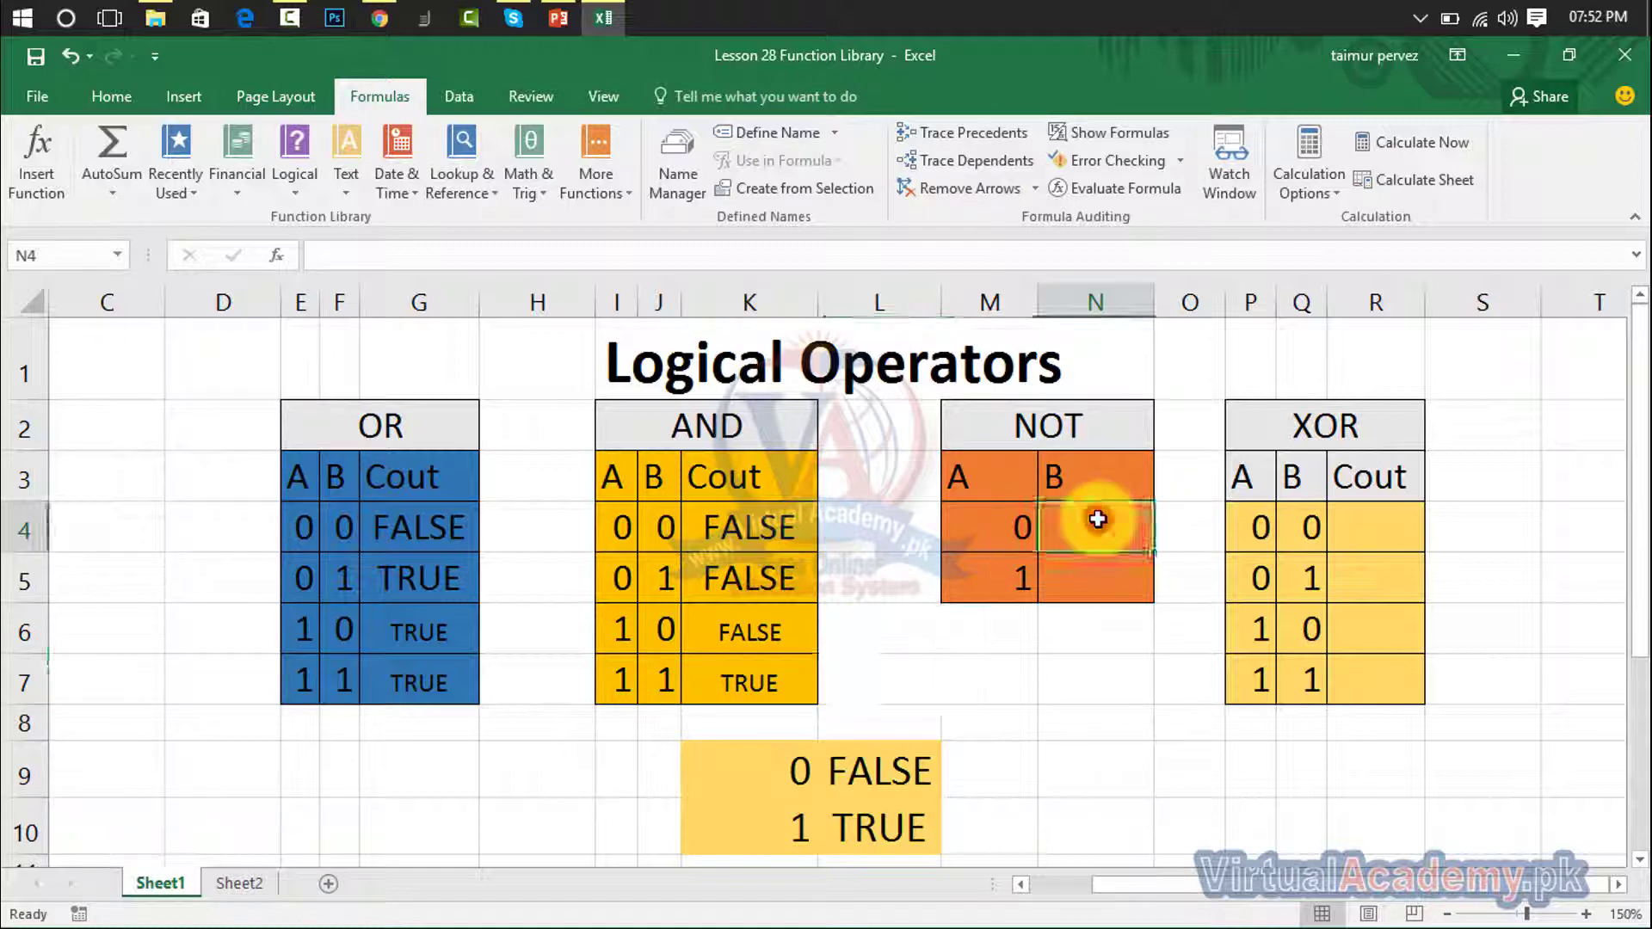
Insert =NOT(0) into N4 from the Logical functions list so it shows TRUE
{"action": "left_click", "coordinate": [1075, 430]}
{"action": "left_click", "coordinate": [1021, 540]}
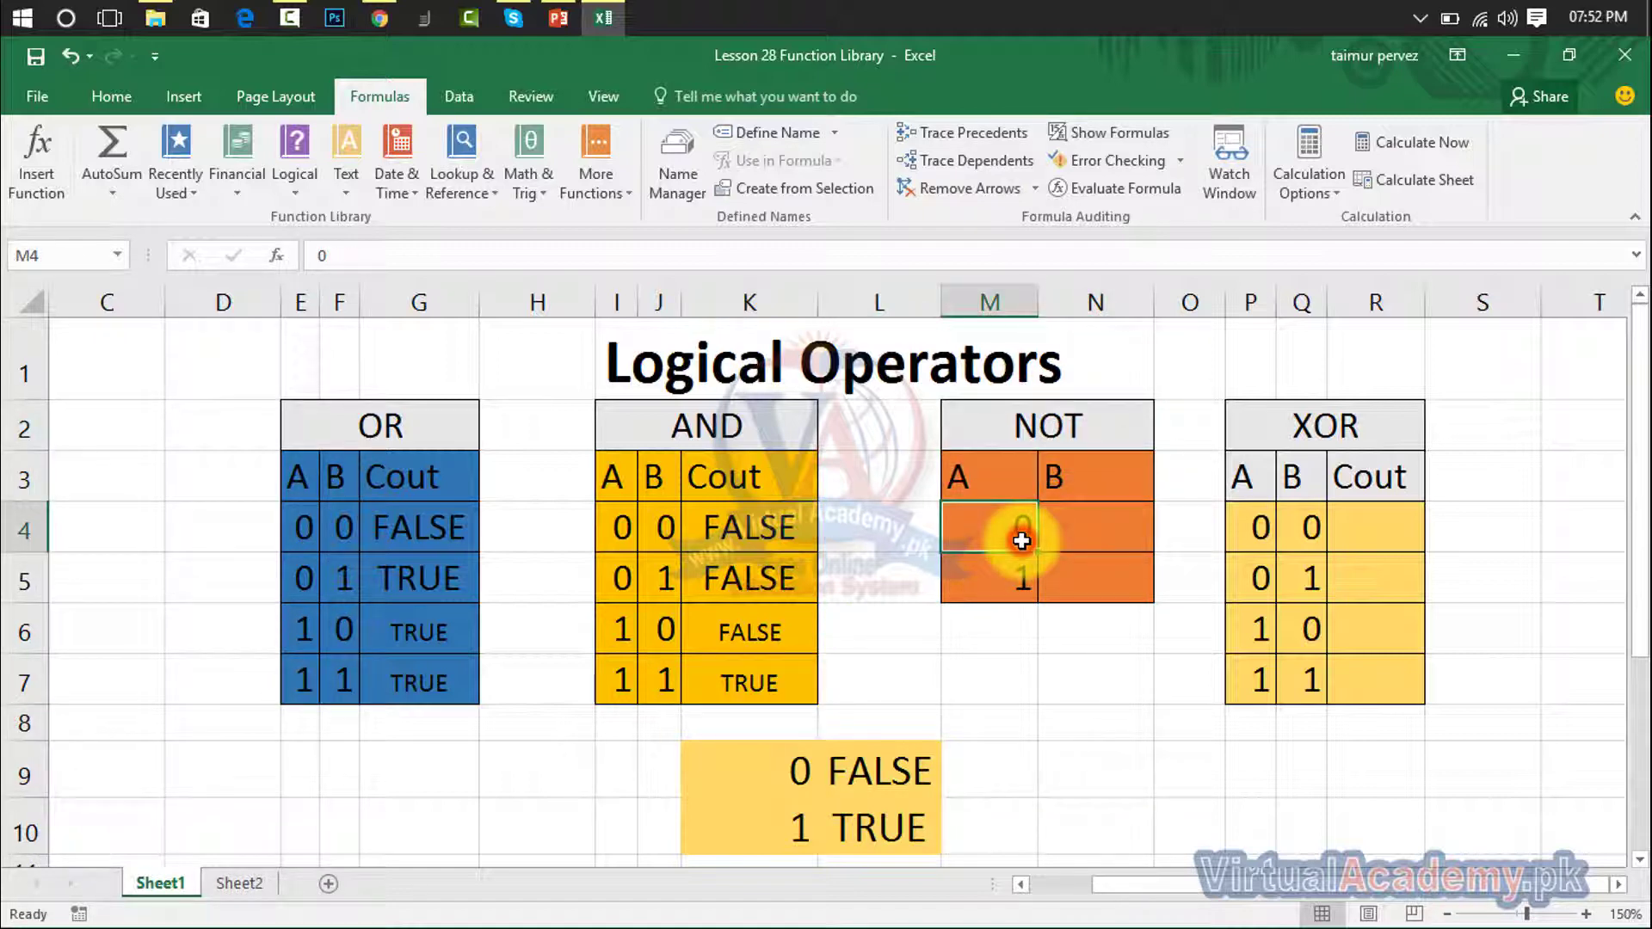
{"action": "left_click", "coordinate": [1076, 538]}
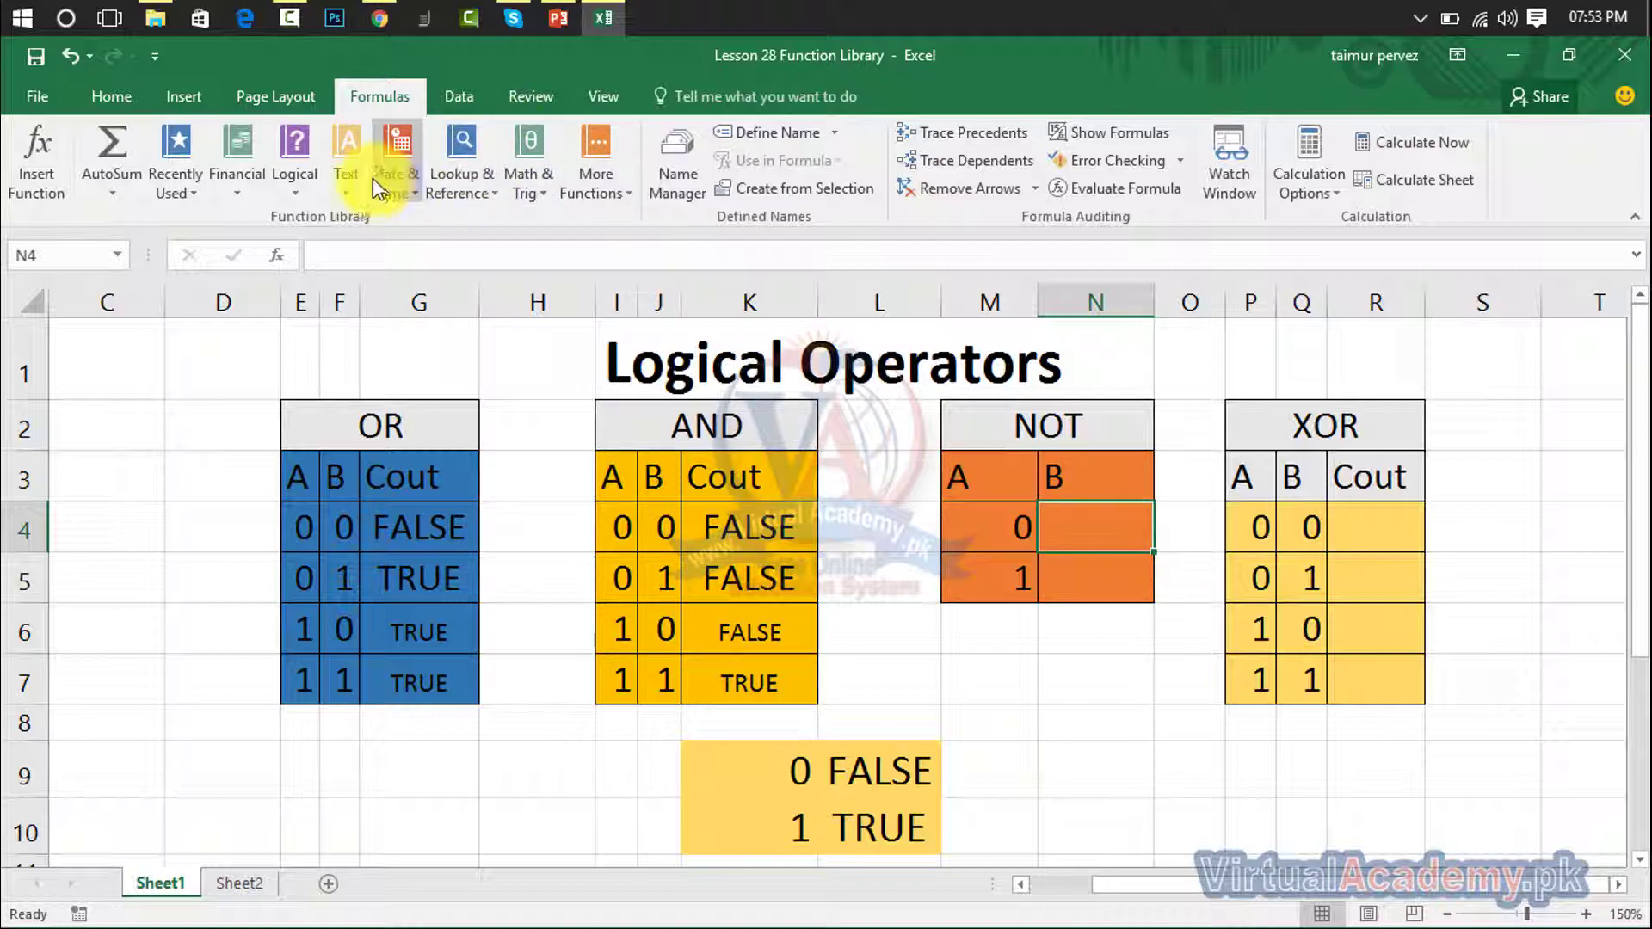
{"action": "left_click", "coordinate": [344, 191]}
{"action": "left_click", "coordinate": [303, 185]}
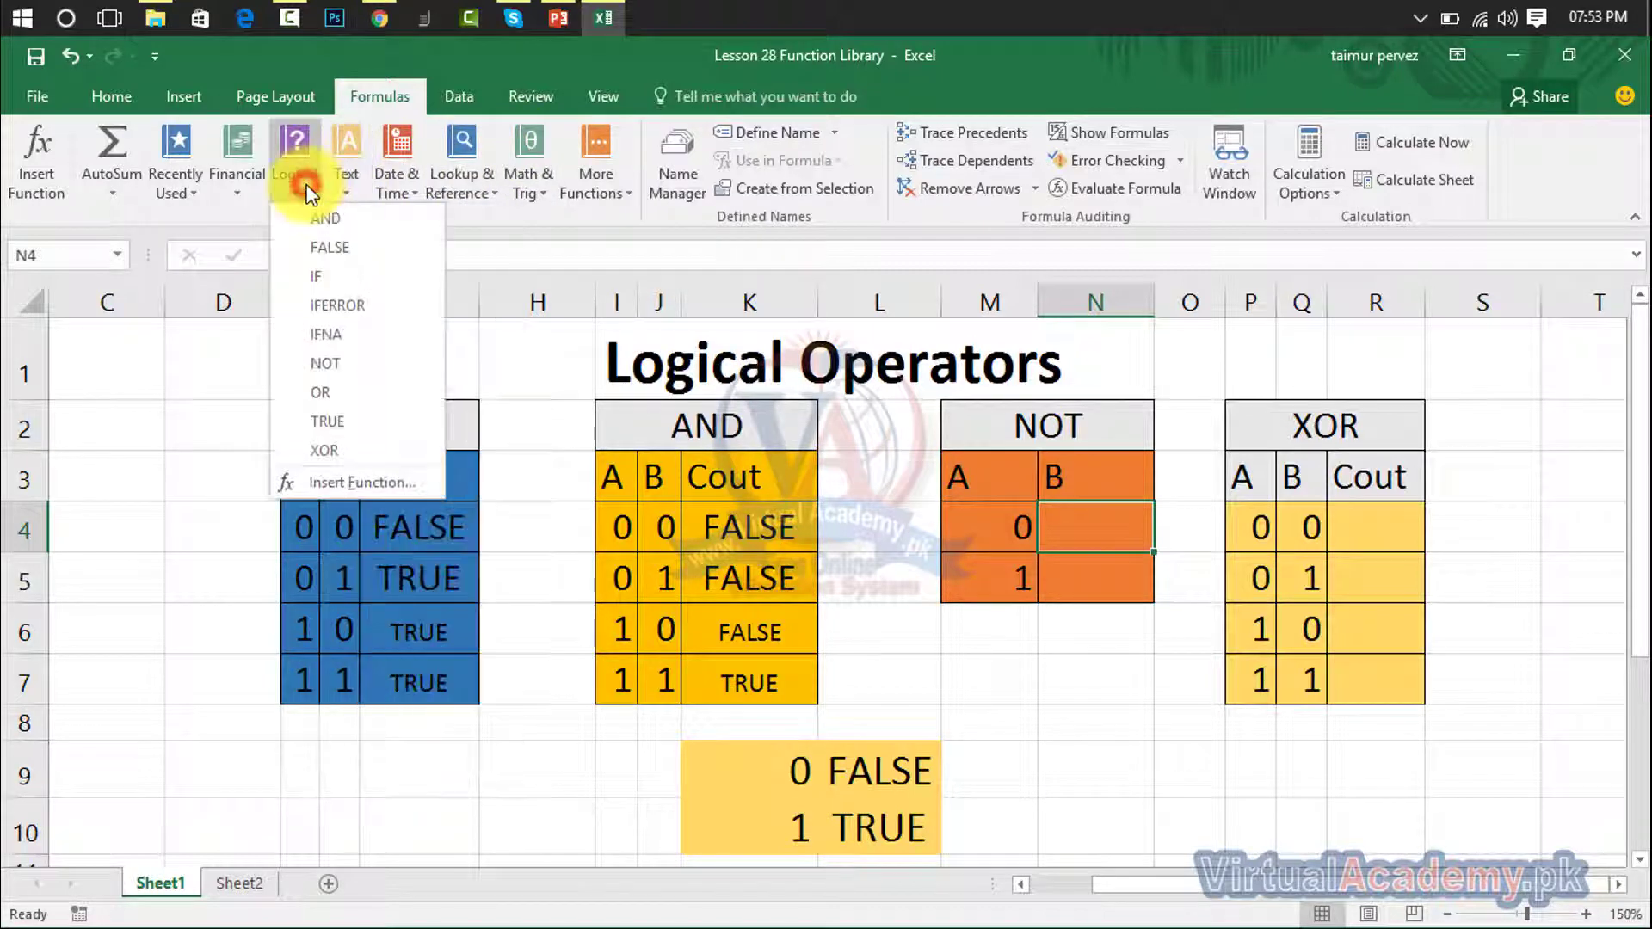
{"action": "left_click", "coordinate": [340, 365]}
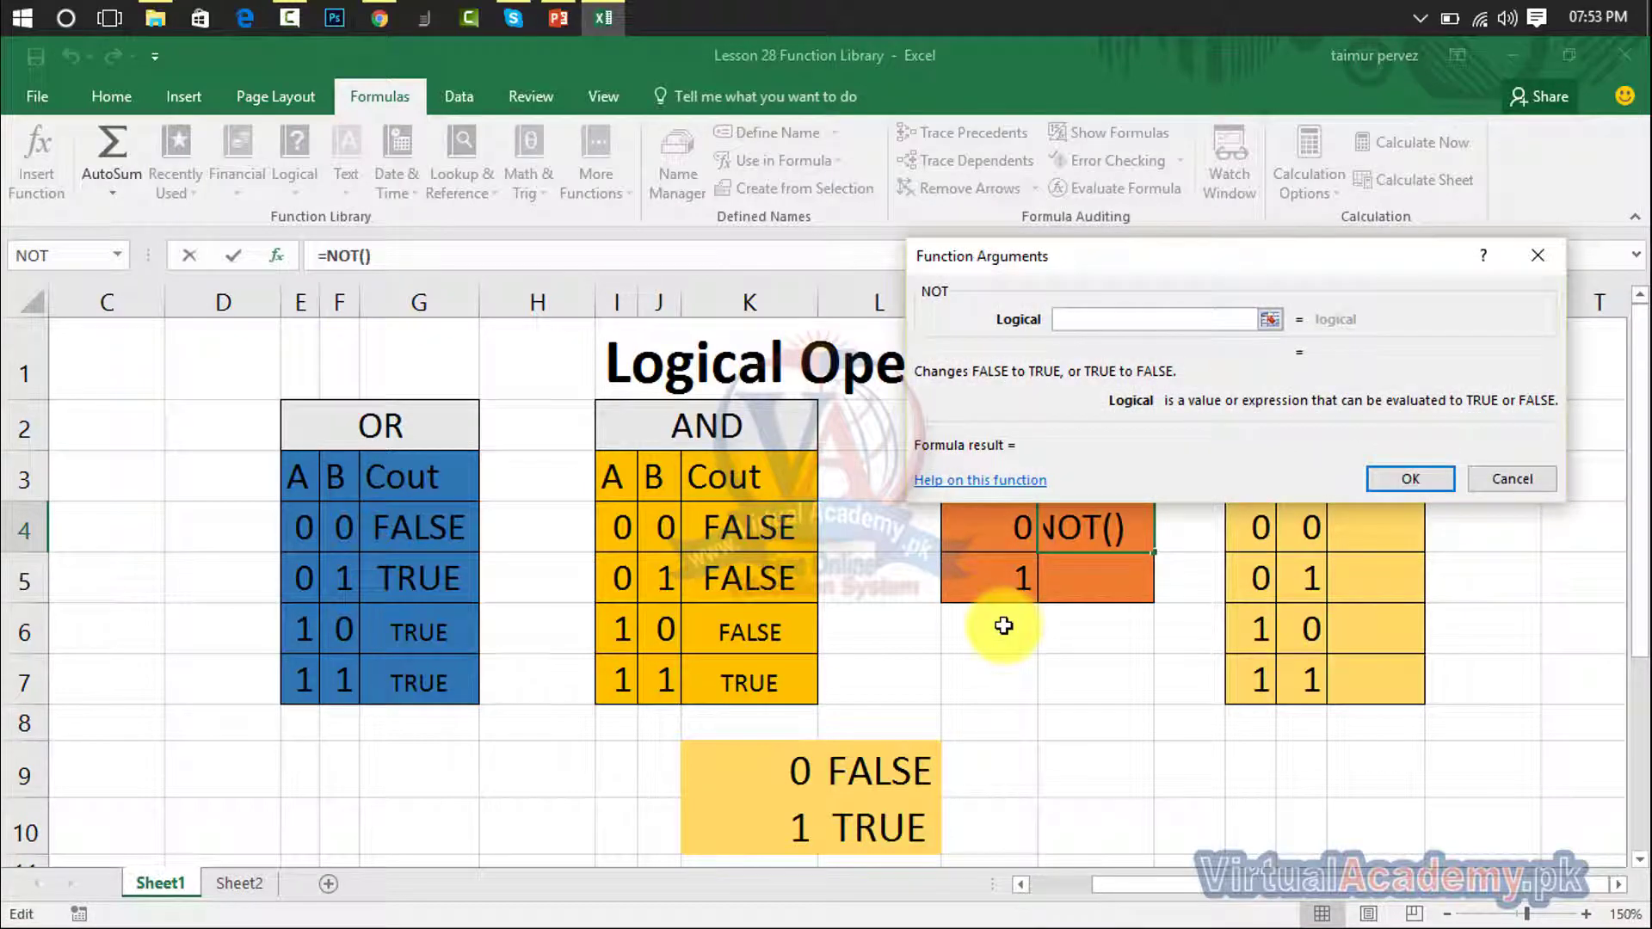
{"action": "type", "text": "0"}
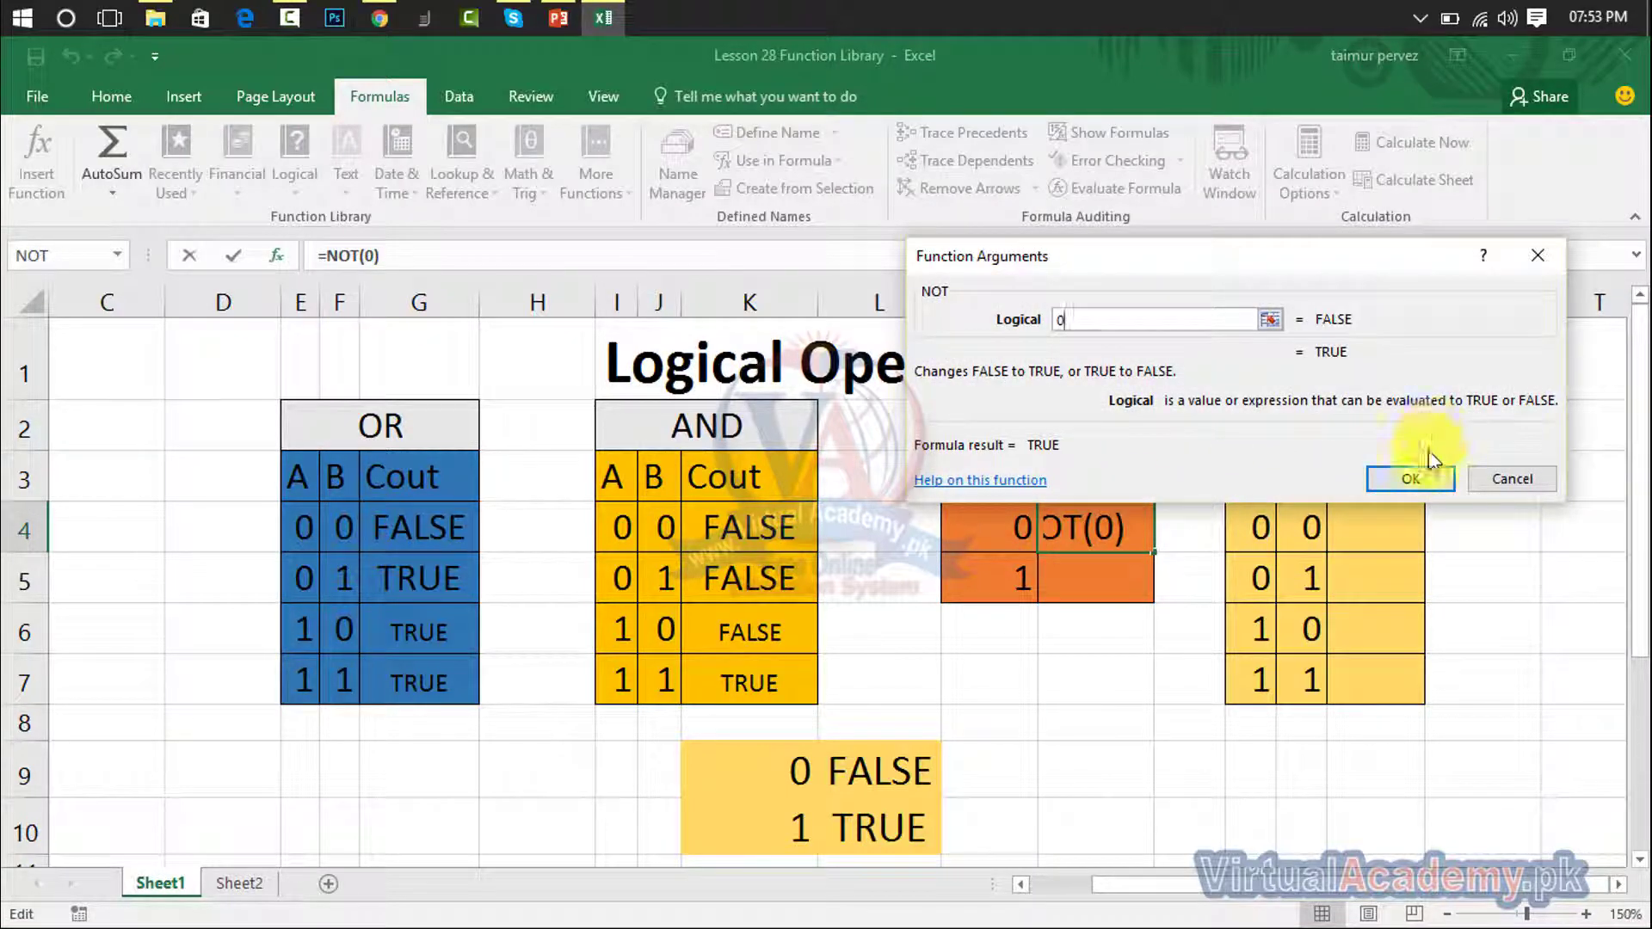
{"action": "left_click", "coordinate": [1412, 479]}
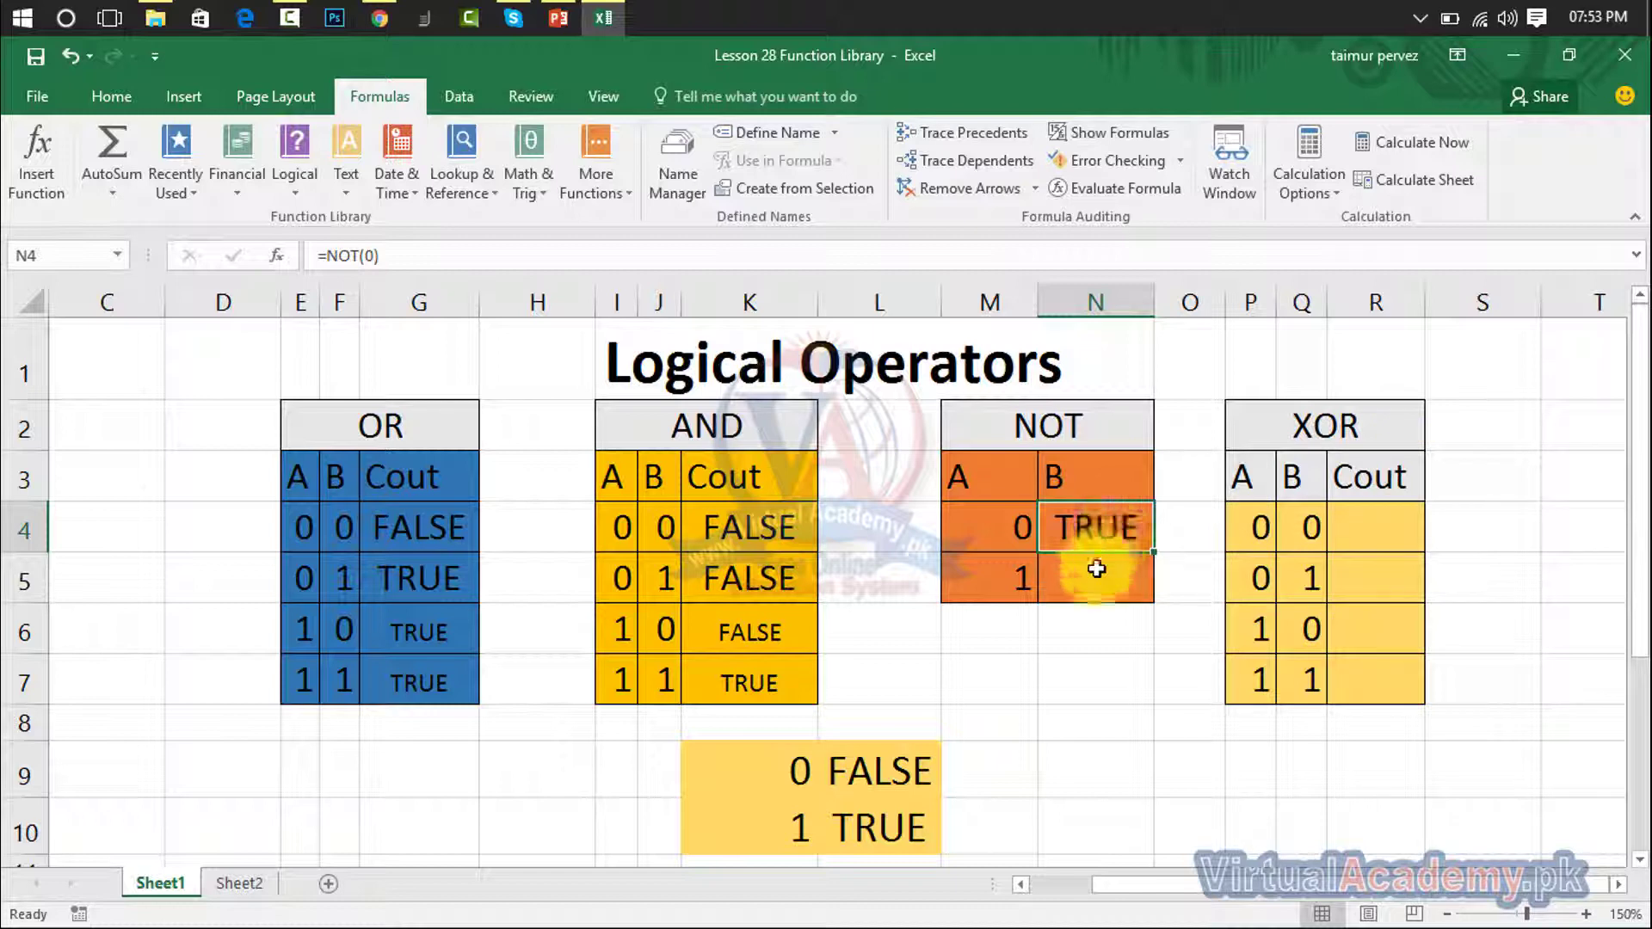
{"action": "left_click", "coordinate": [1075, 569]}
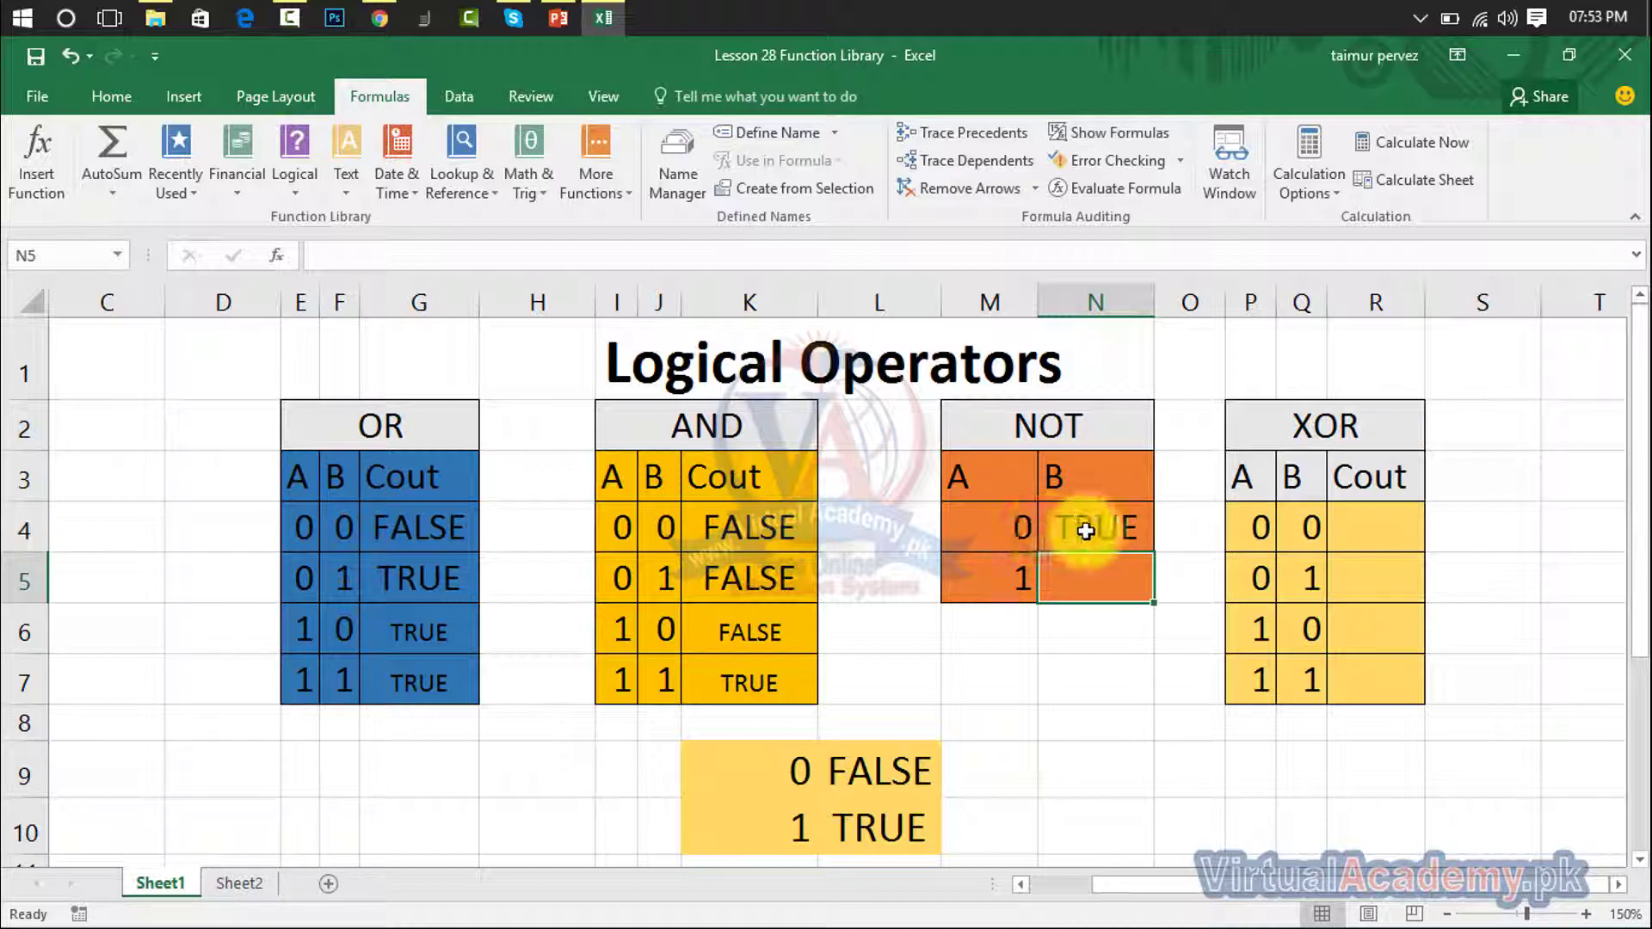
{"action": "left_click", "coordinate": [1087, 530]}
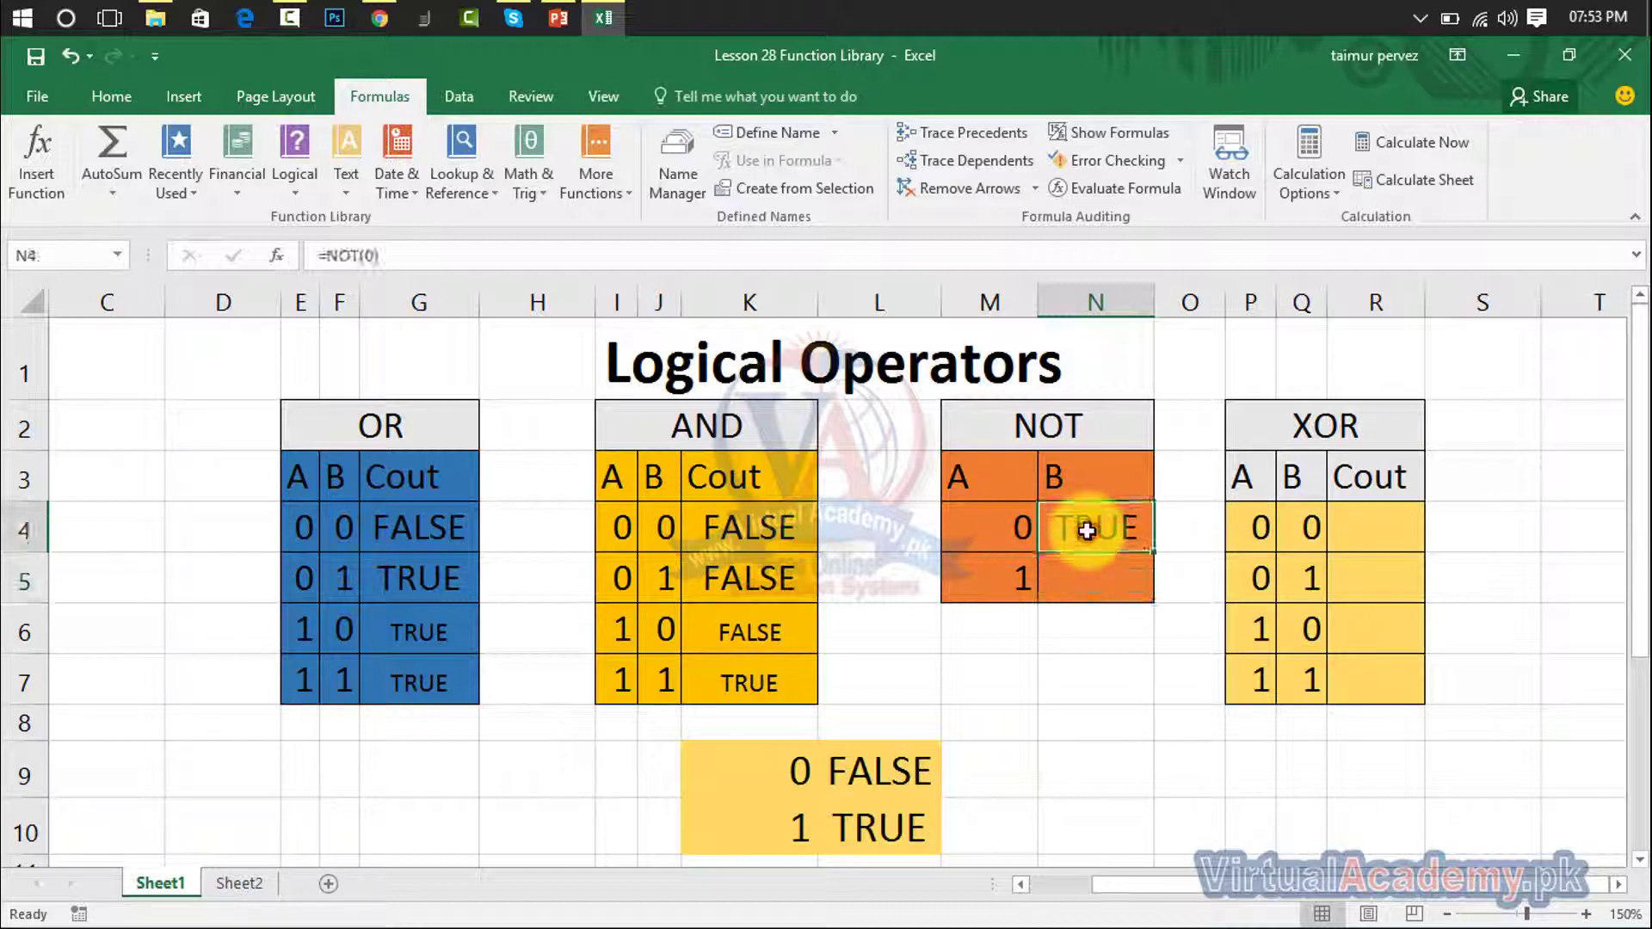
Enter =NOT(M5) in N5 so it displays FALSE
{"action": "left_click", "coordinate": [1018, 540]}
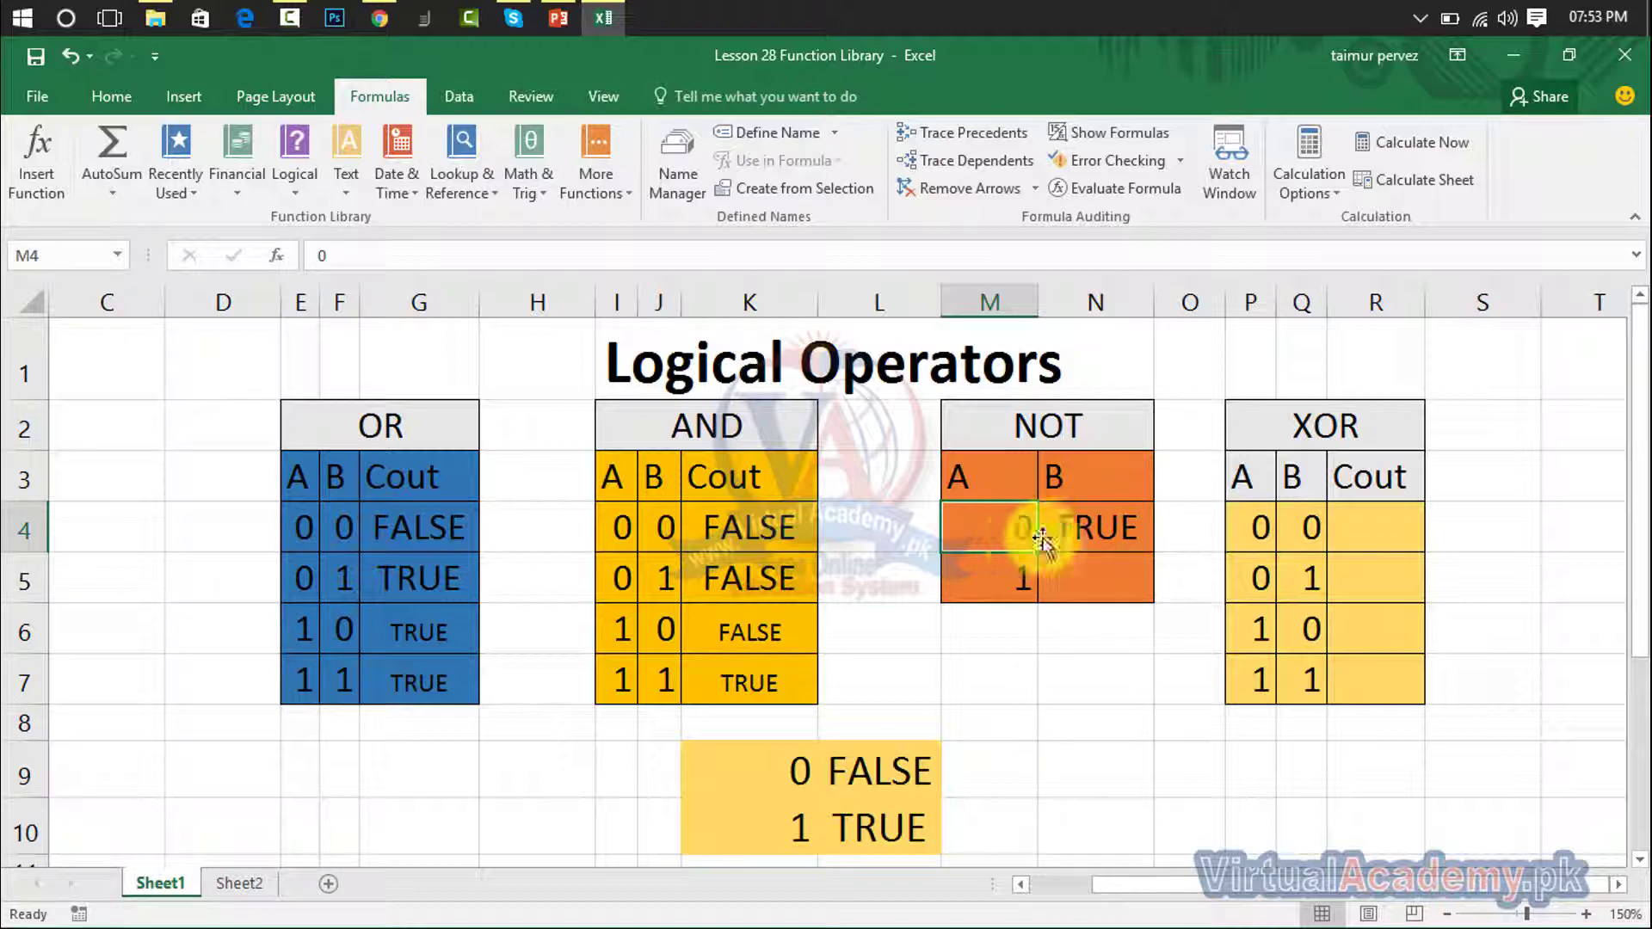
{"action": "left_click", "coordinate": [1090, 541]}
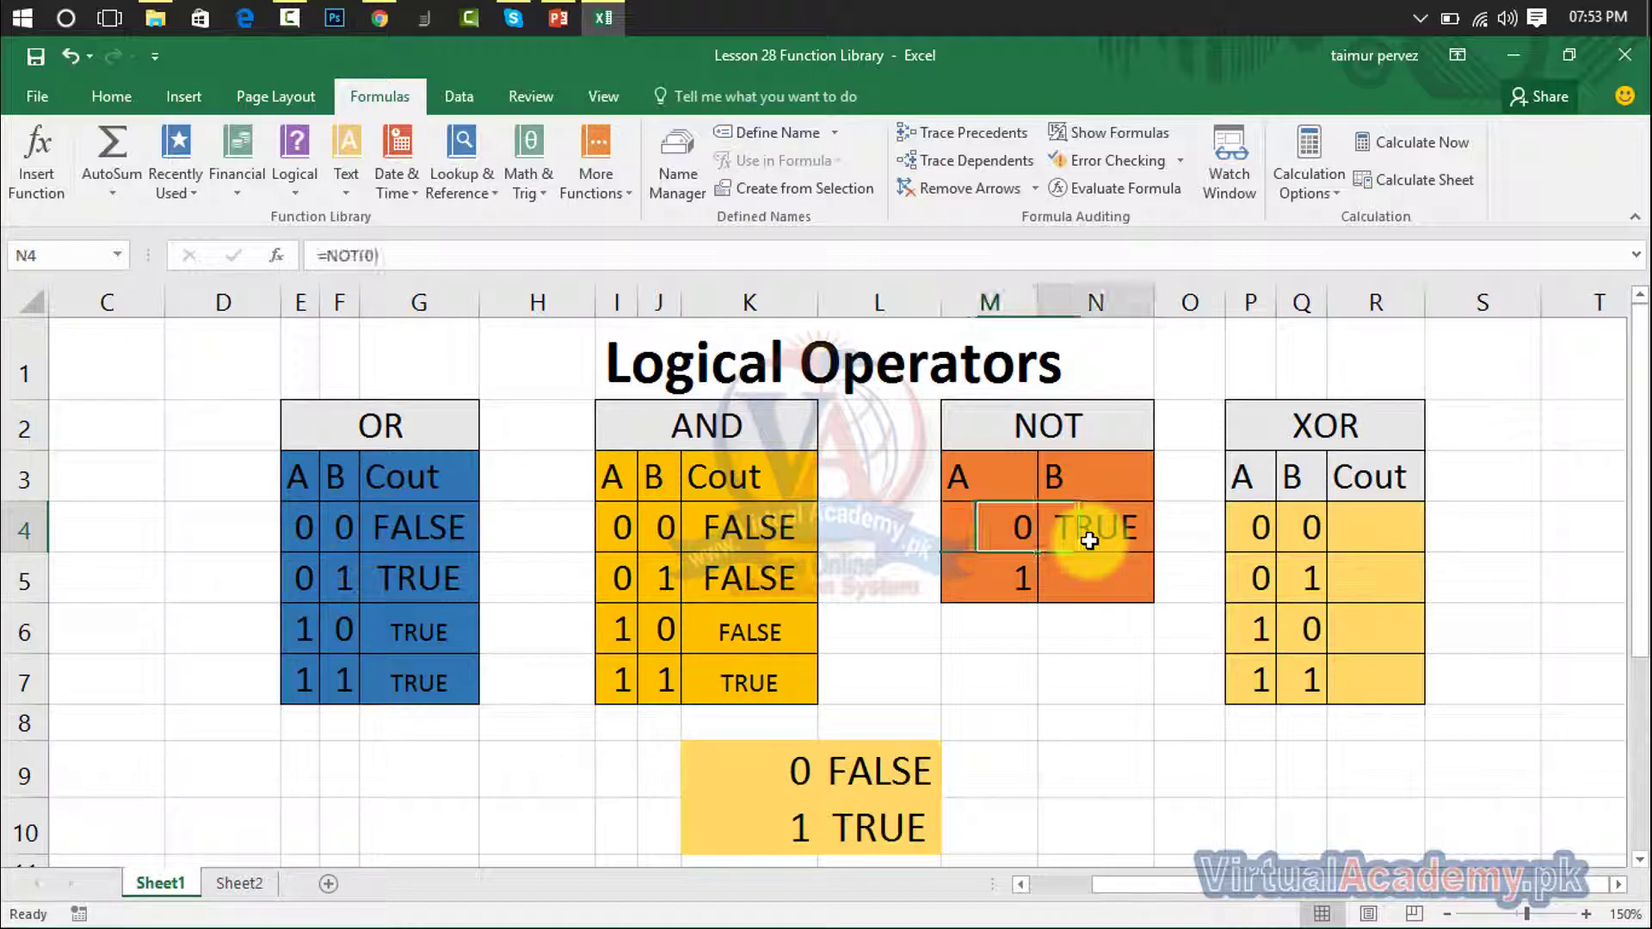
{"action": "left_click", "coordinate": [1063, 585]}
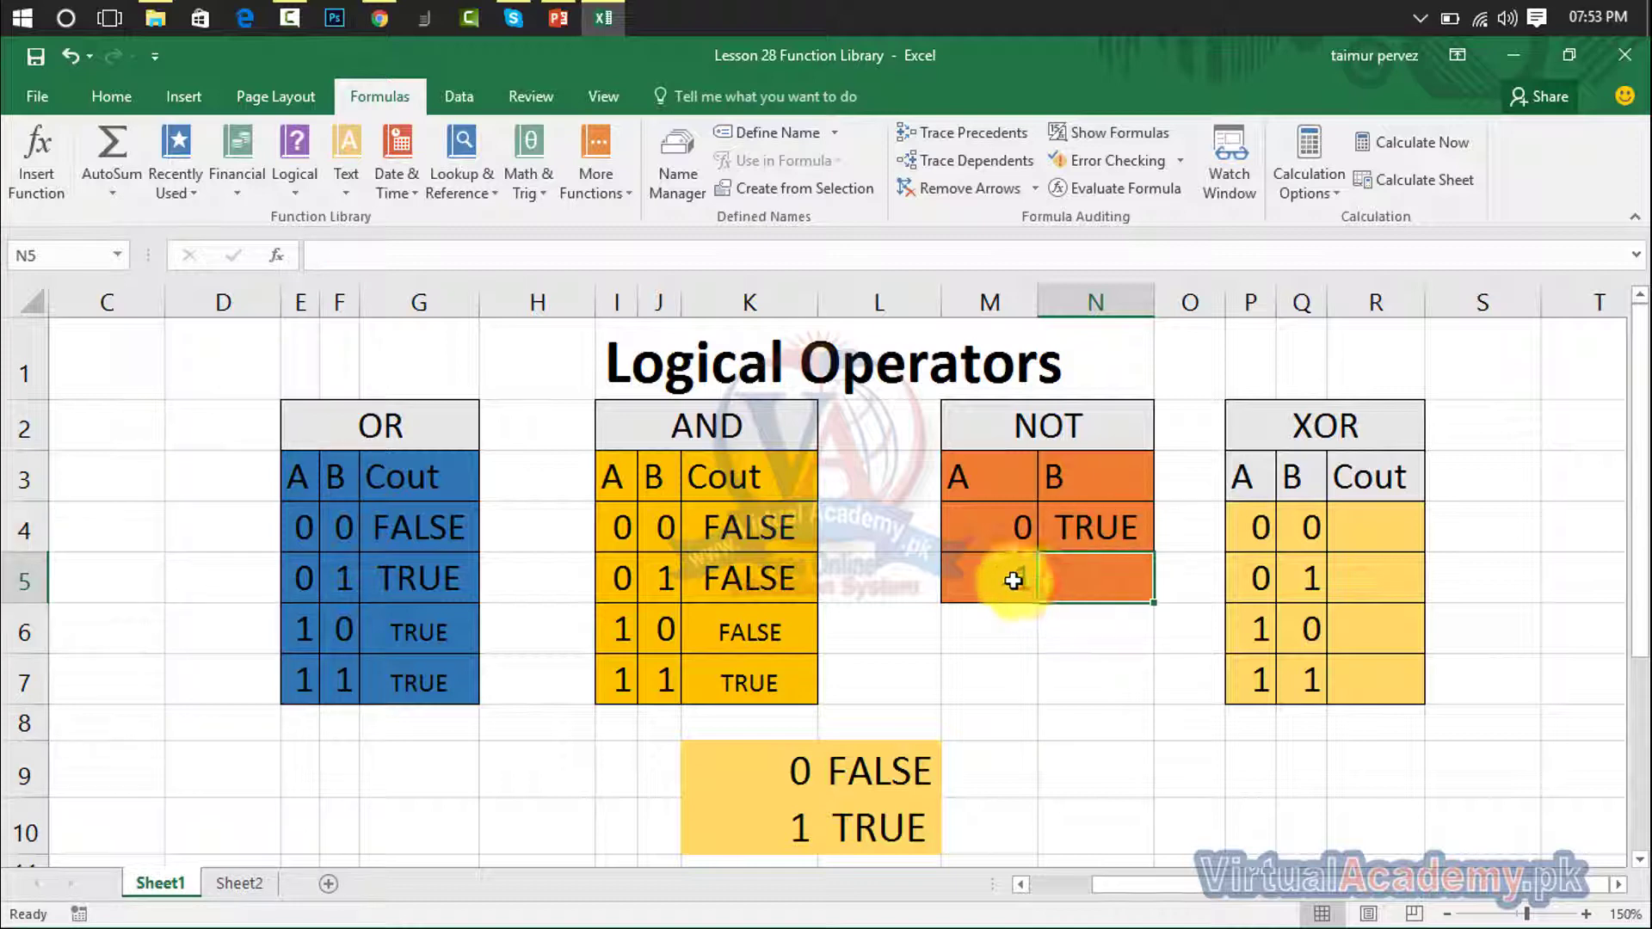
{"action": "type", "text": "="}
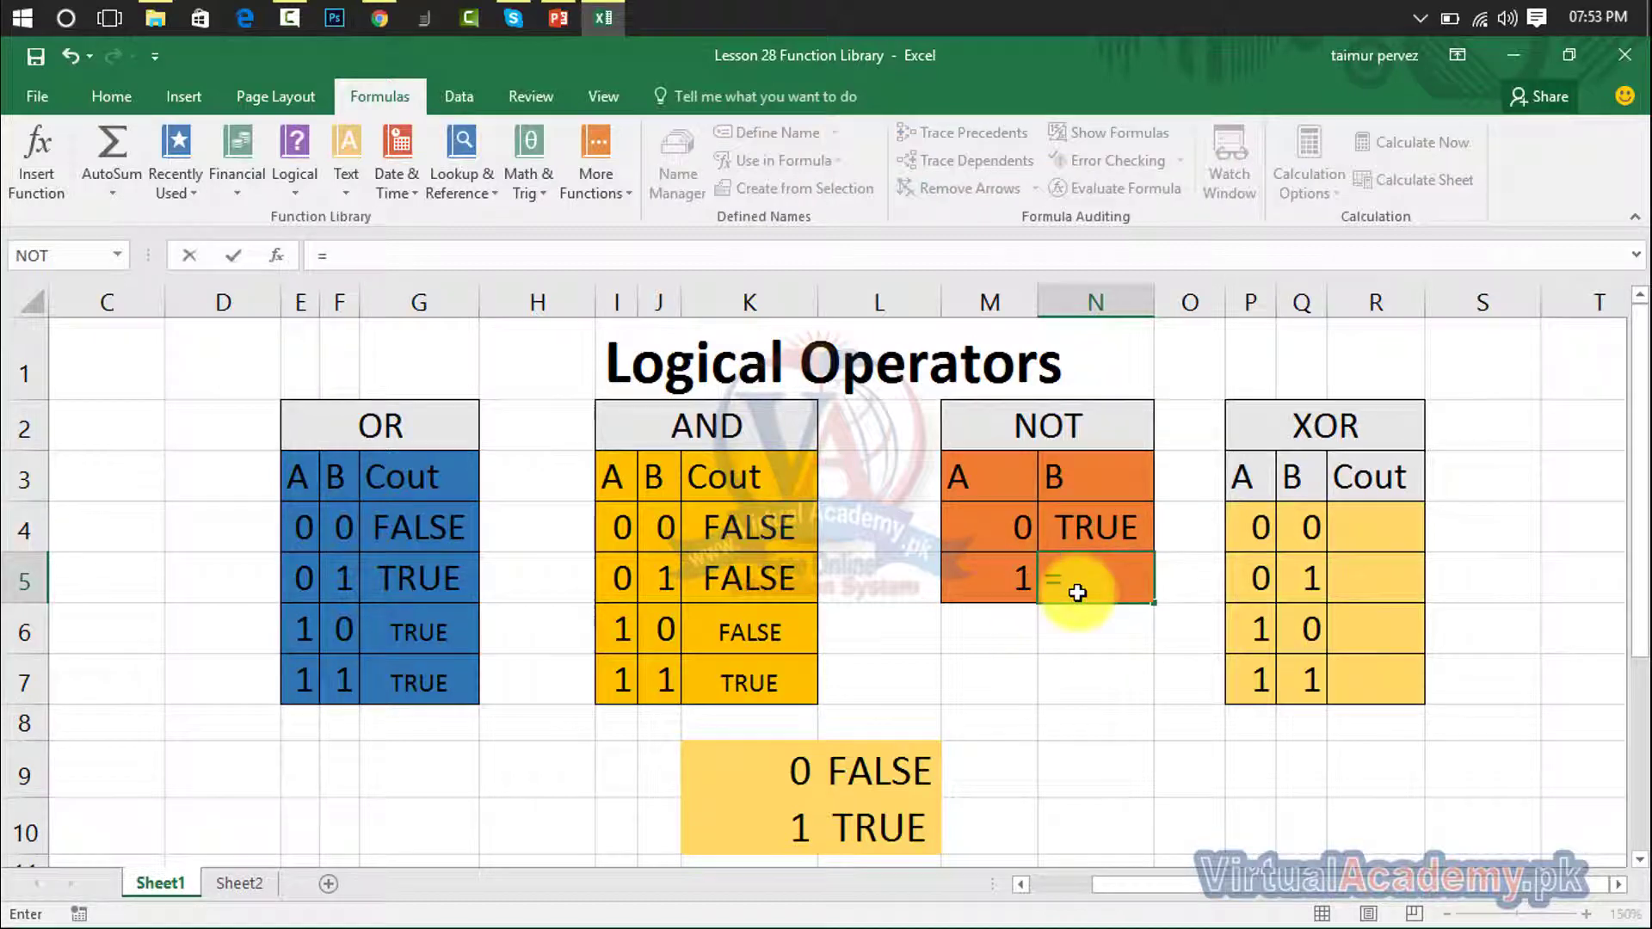
{"action": "type", "text": "not("}
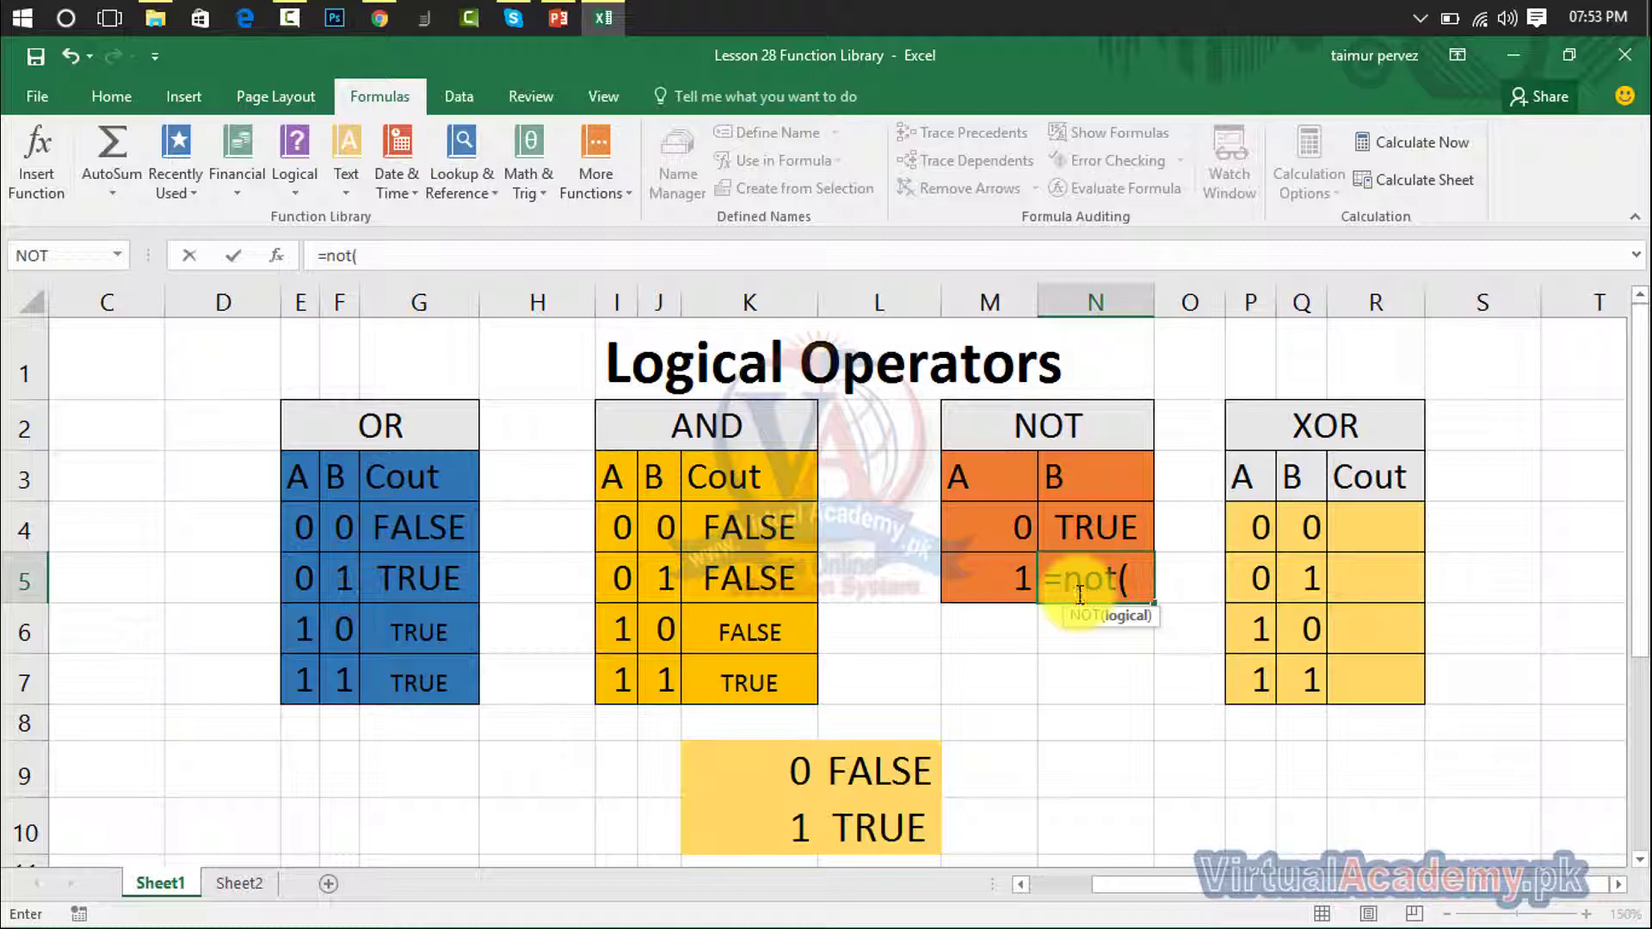
{"action": "left_click", "coordinate": [1012, 577]}
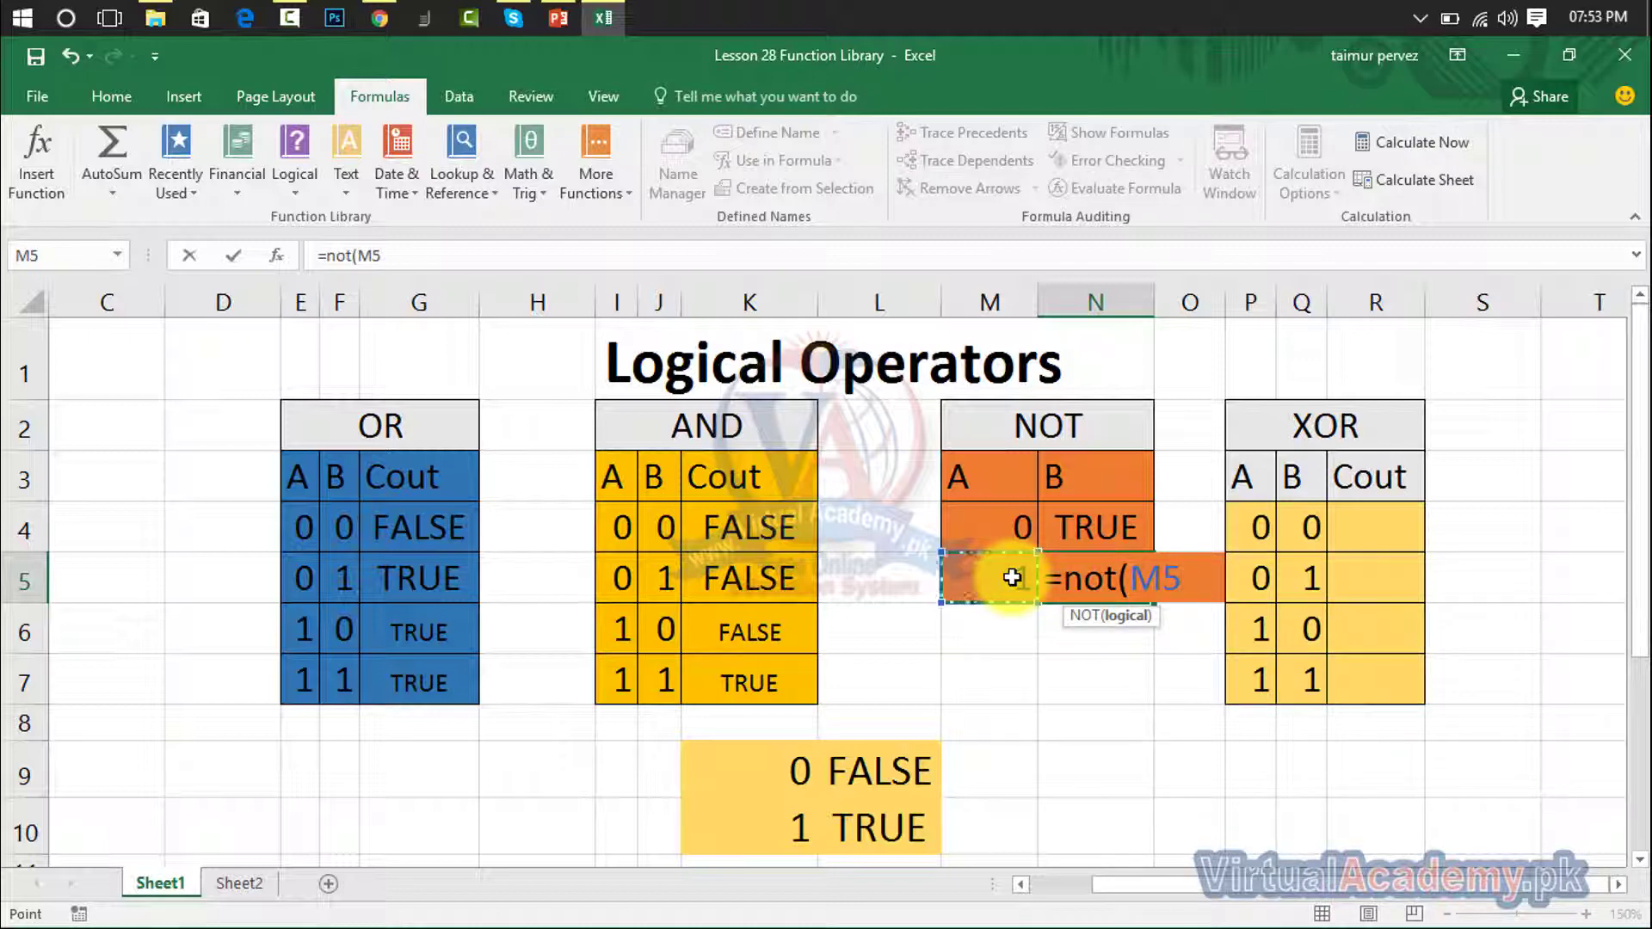
{"action": "key", "text": "Return"}
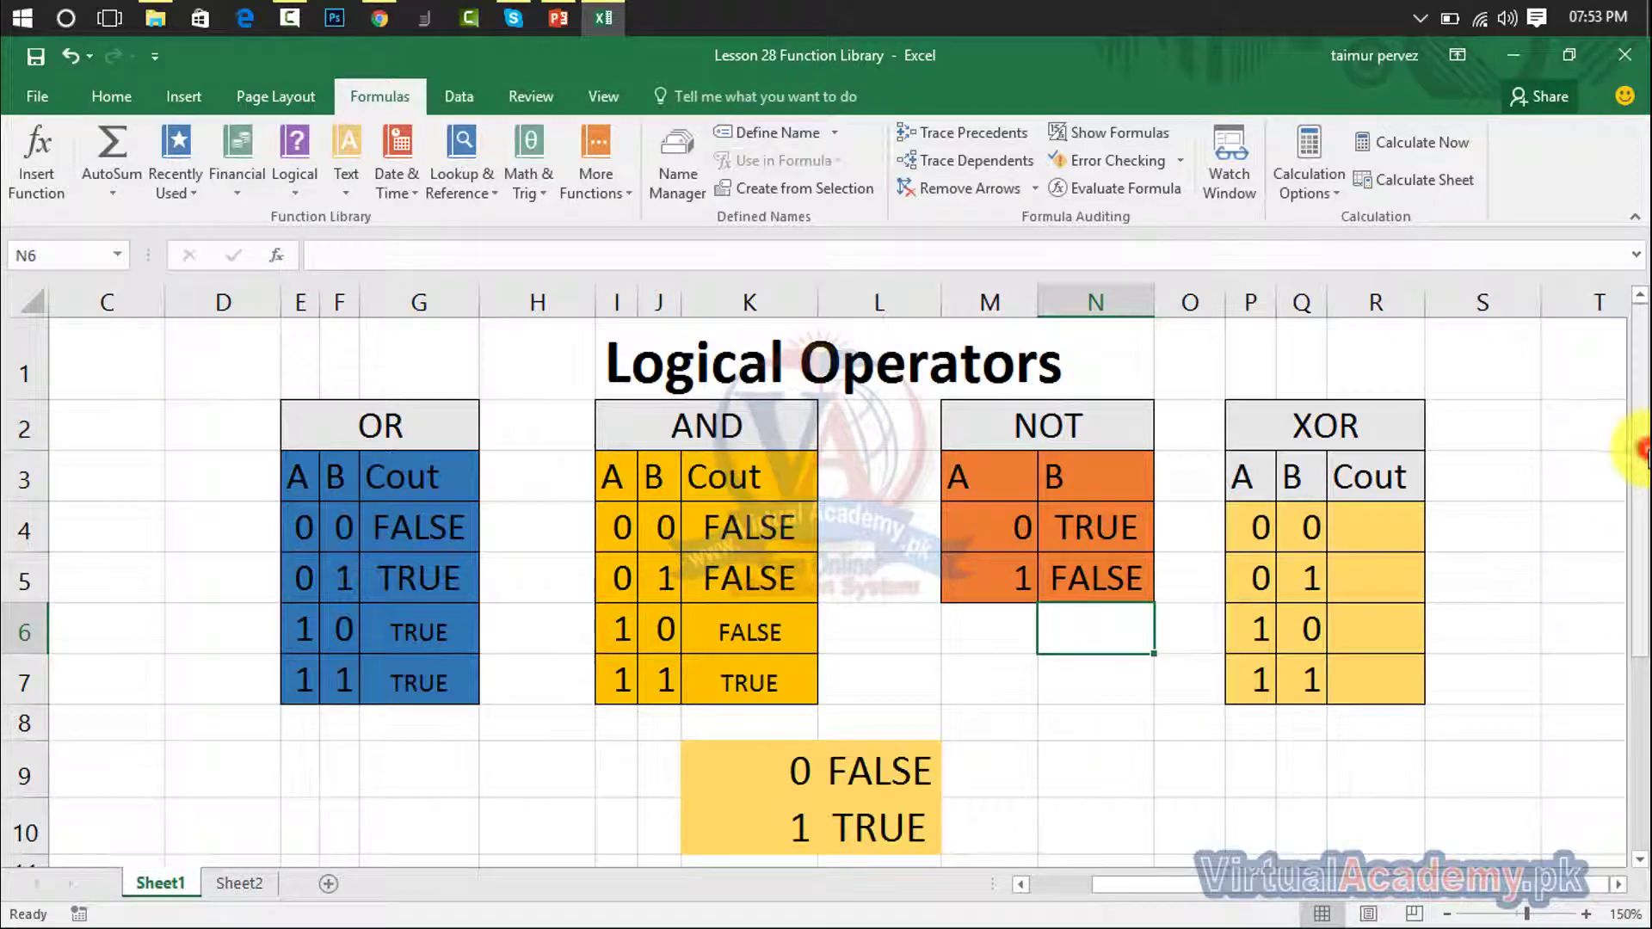
{"action": "mouse_move", "coordinate": [1643, 436]}
{"action": "left_mouse_down"}
{"action": "mouse_move", "coordinate": [1645, 464]}
{"action": "mouse_move", "coordinate": [1644, 447]}
{"action": "left_mouse_up"}
{"action": "left_click", "coordinate": [1373, 521]}
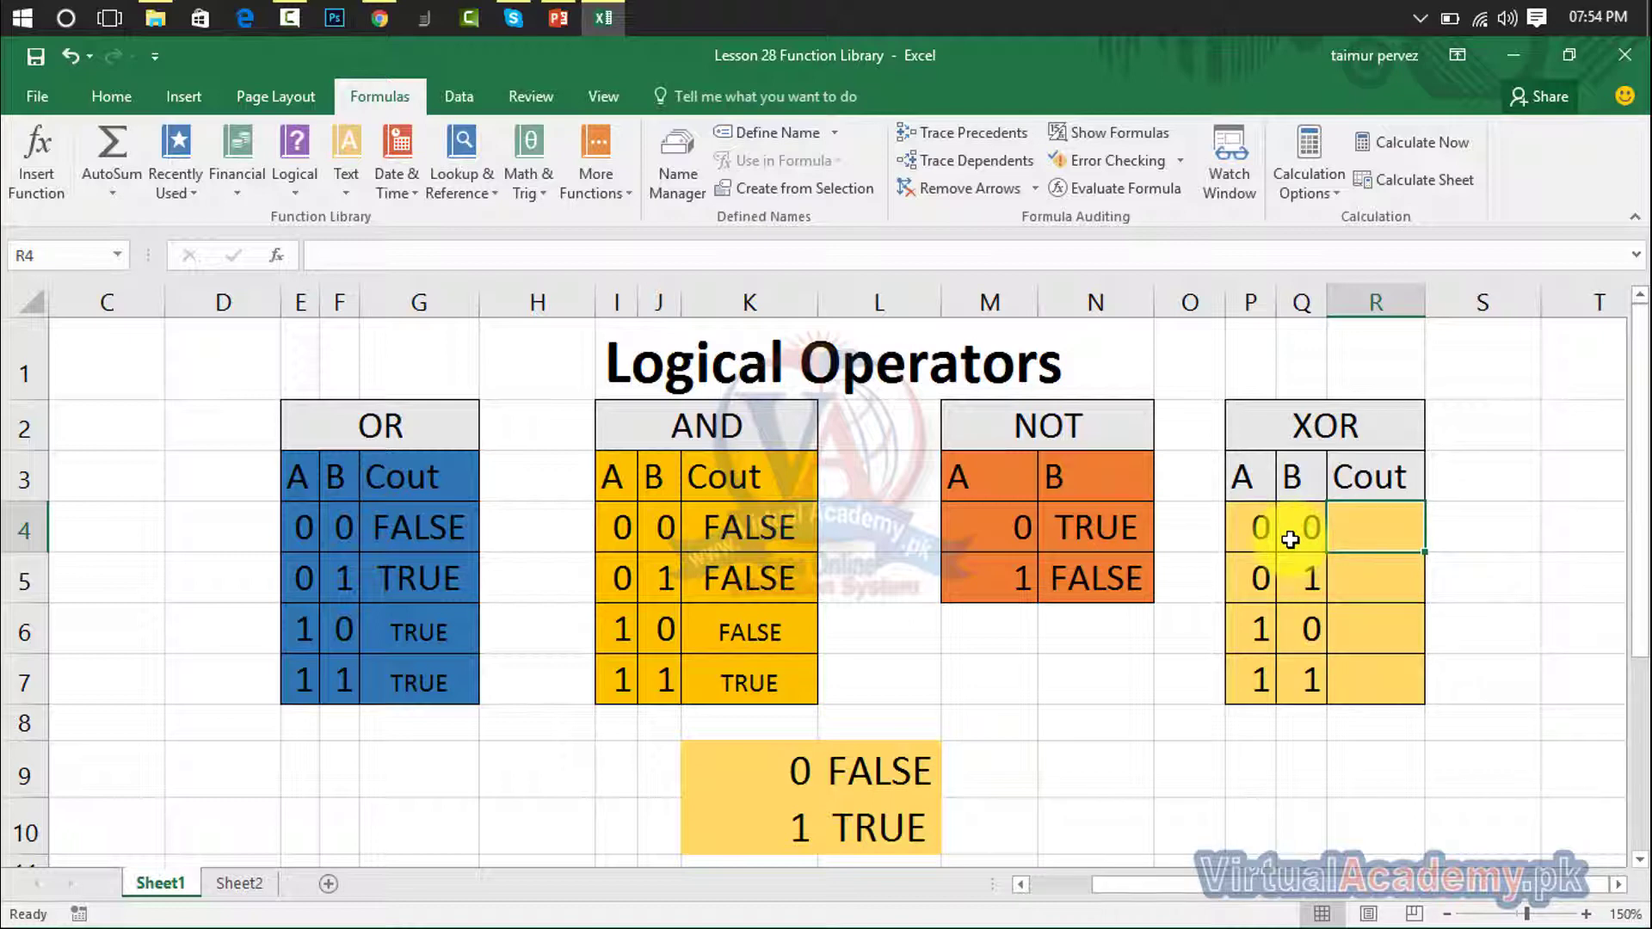
{"action": "left_click", "coordinate": [1368, 539]}
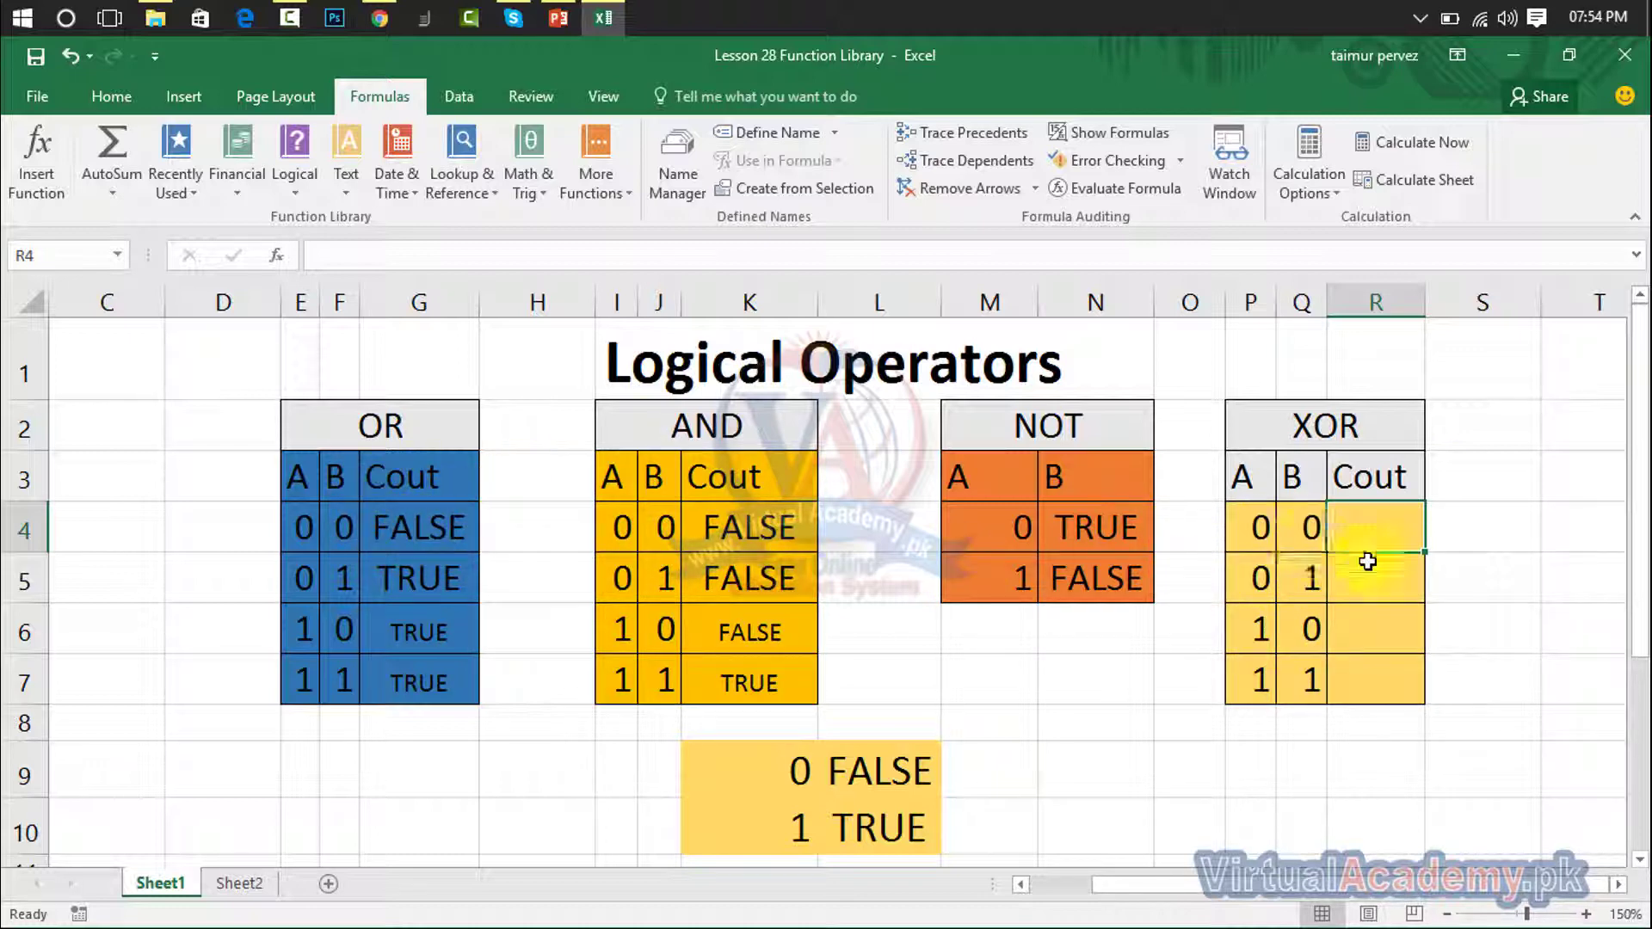
{"action": "left_click", "coordinate": [1373, 534]}
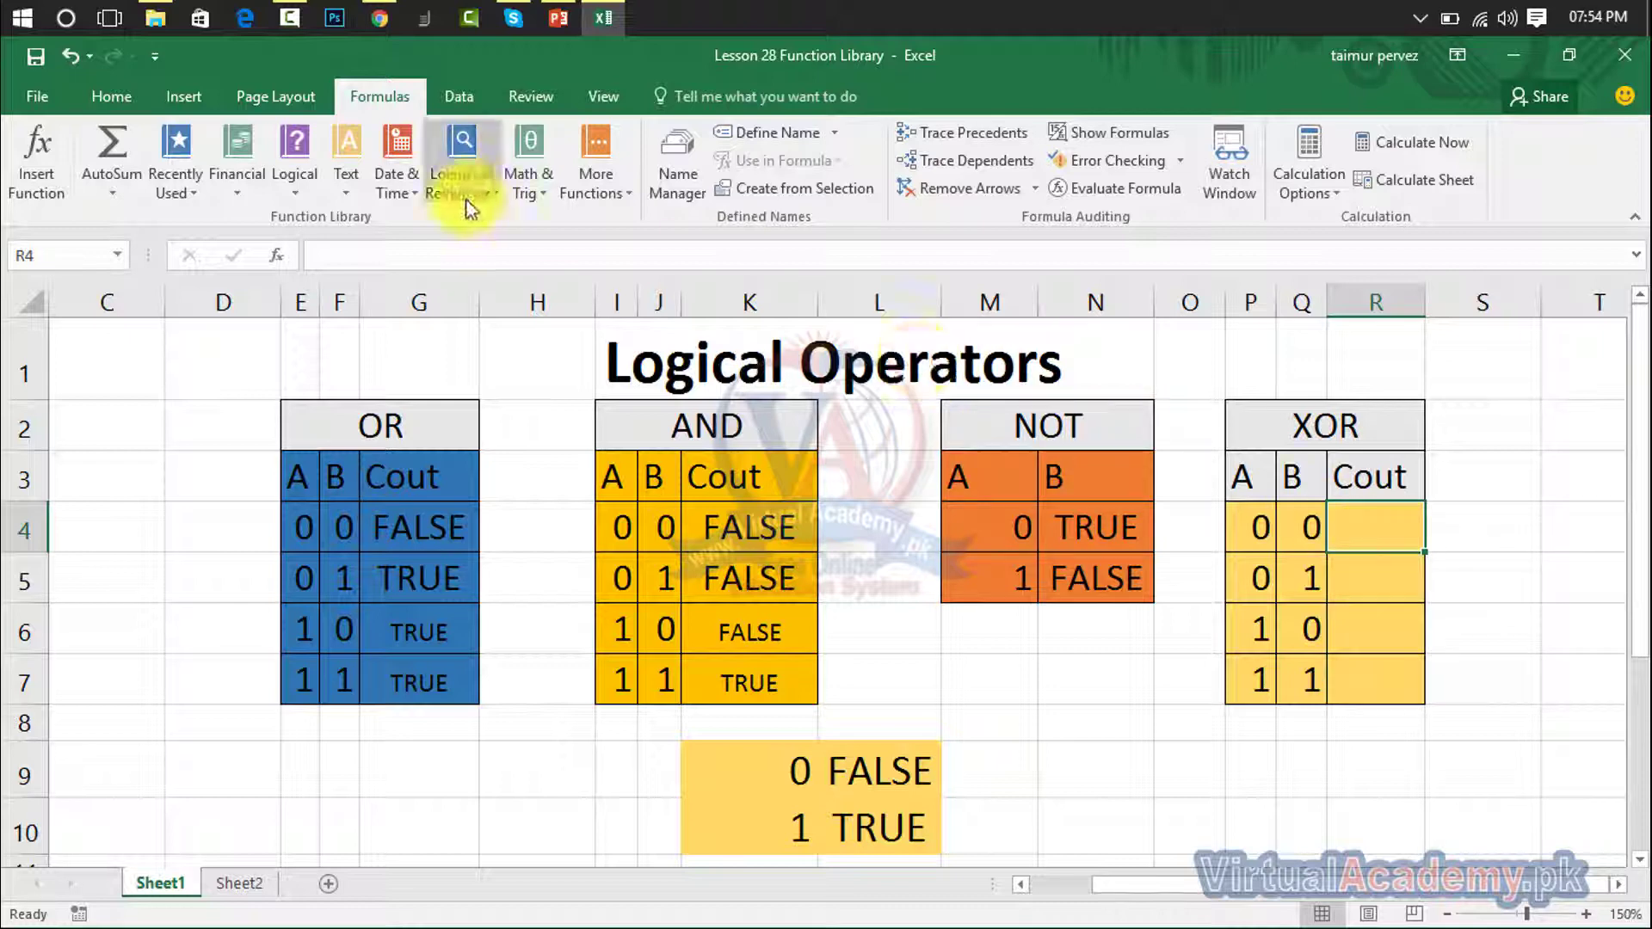
{"action": "left_click", "coordinate": [305, 179]}
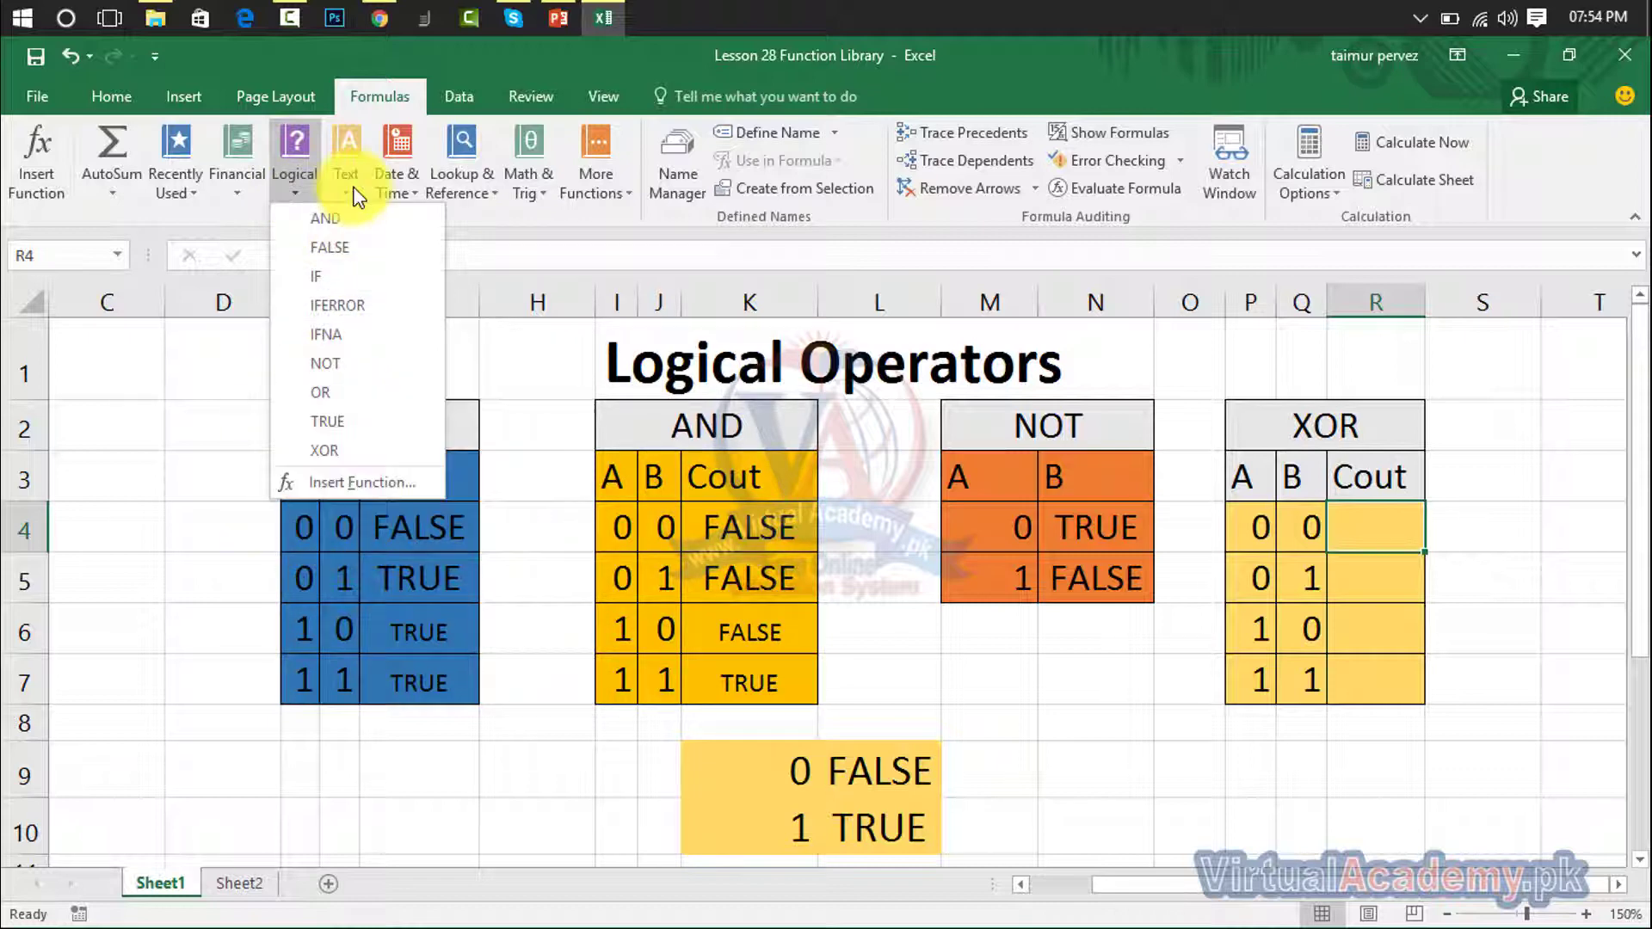
{"action": "left_click", "coordinate": [360, 449]}
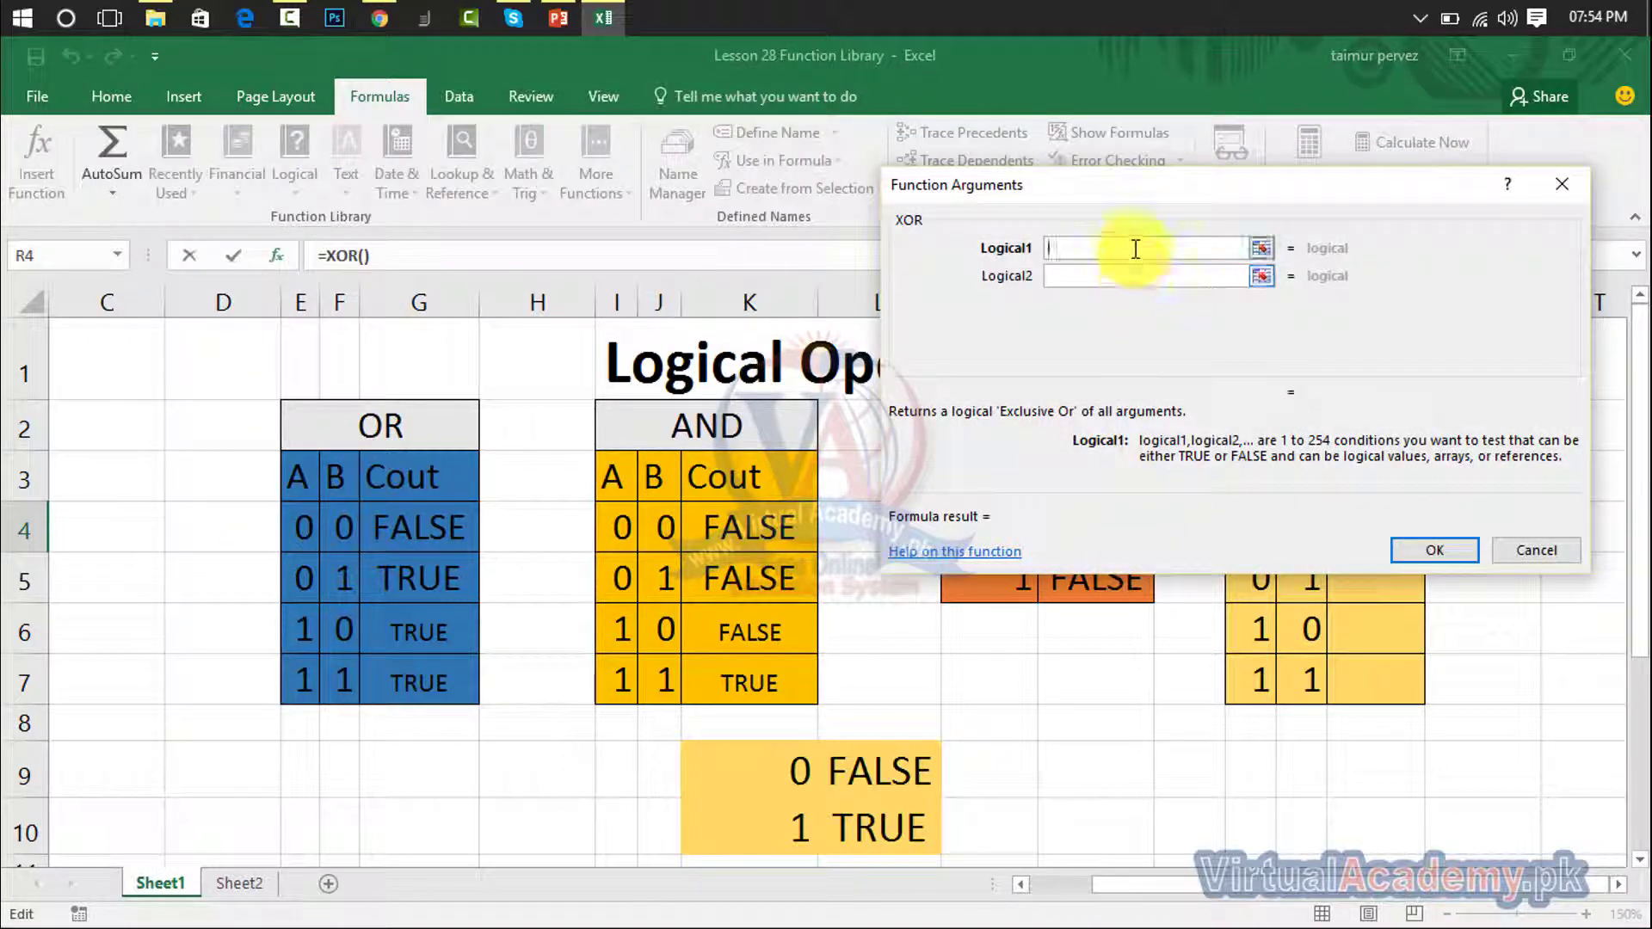
{"action": "left_click_drag", "start_coordinate": [1118, 197], "coordinate": [632, 127]}
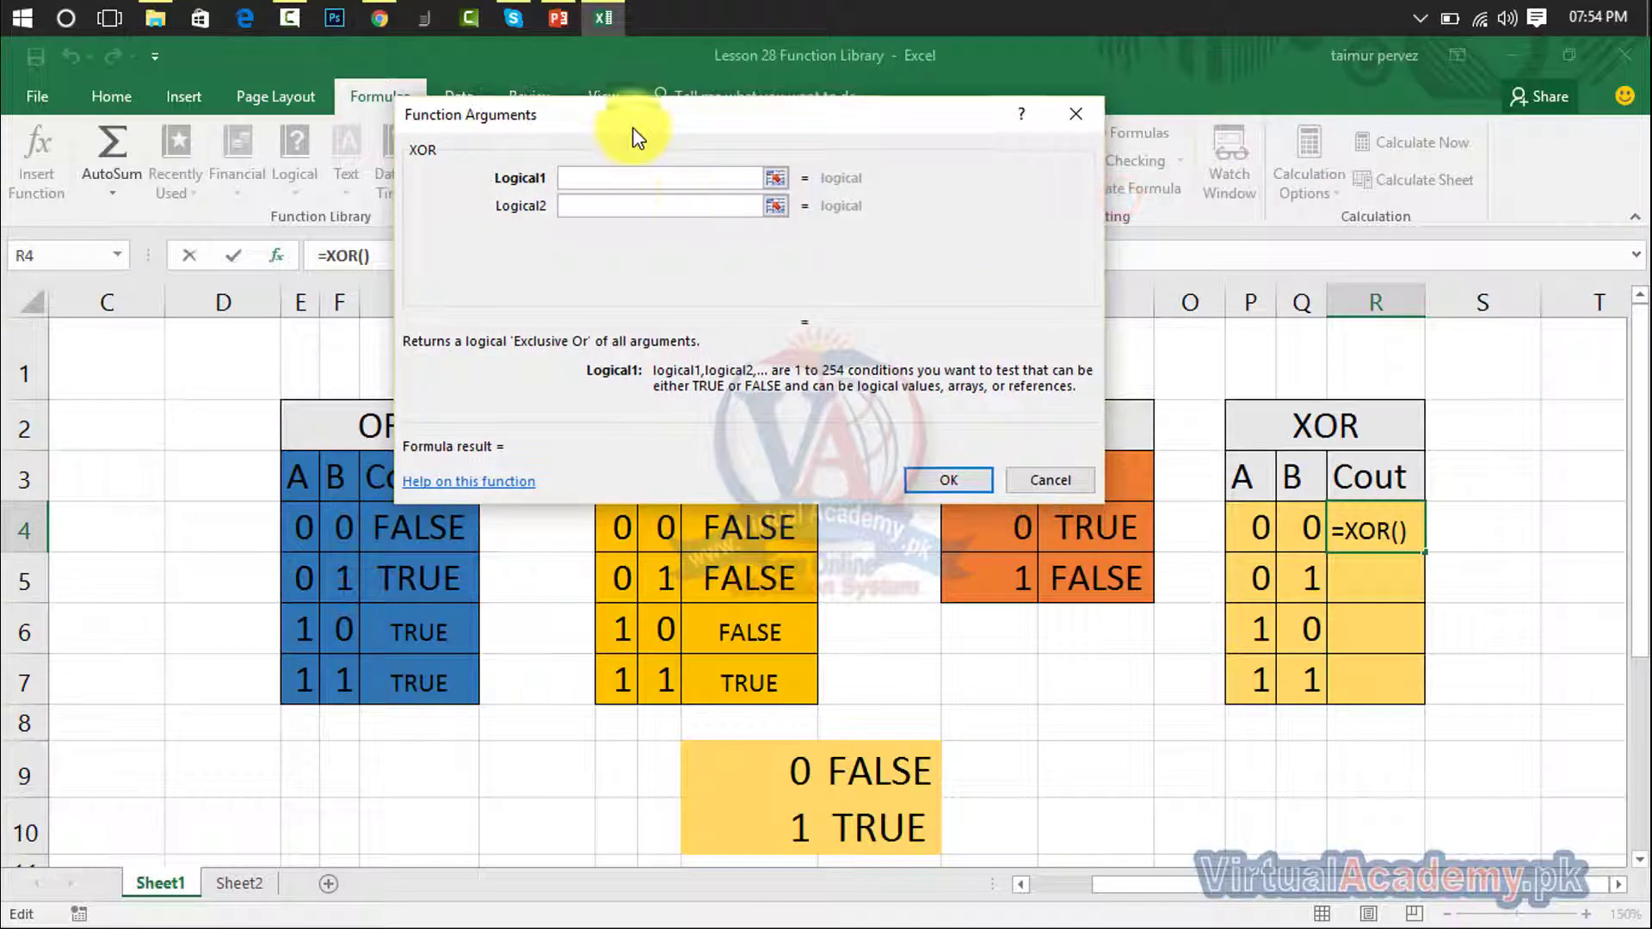
{"action": "type", "text": "0"}
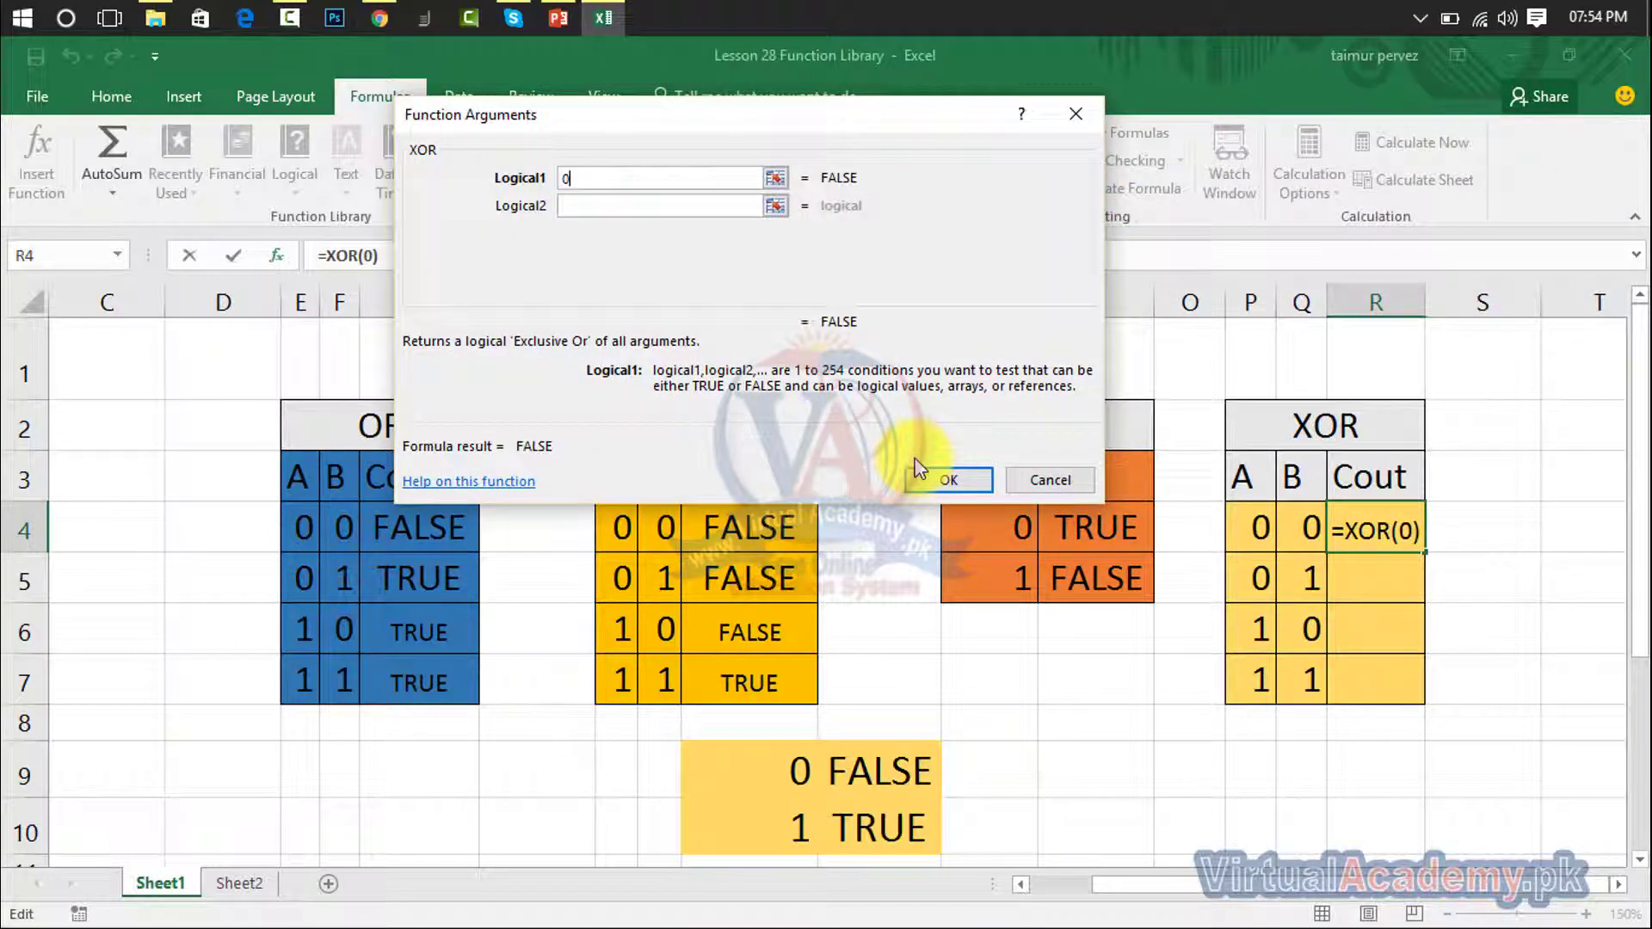
{"action": "key", "text": "Tab"}
{"action": "type", "text": "0"}
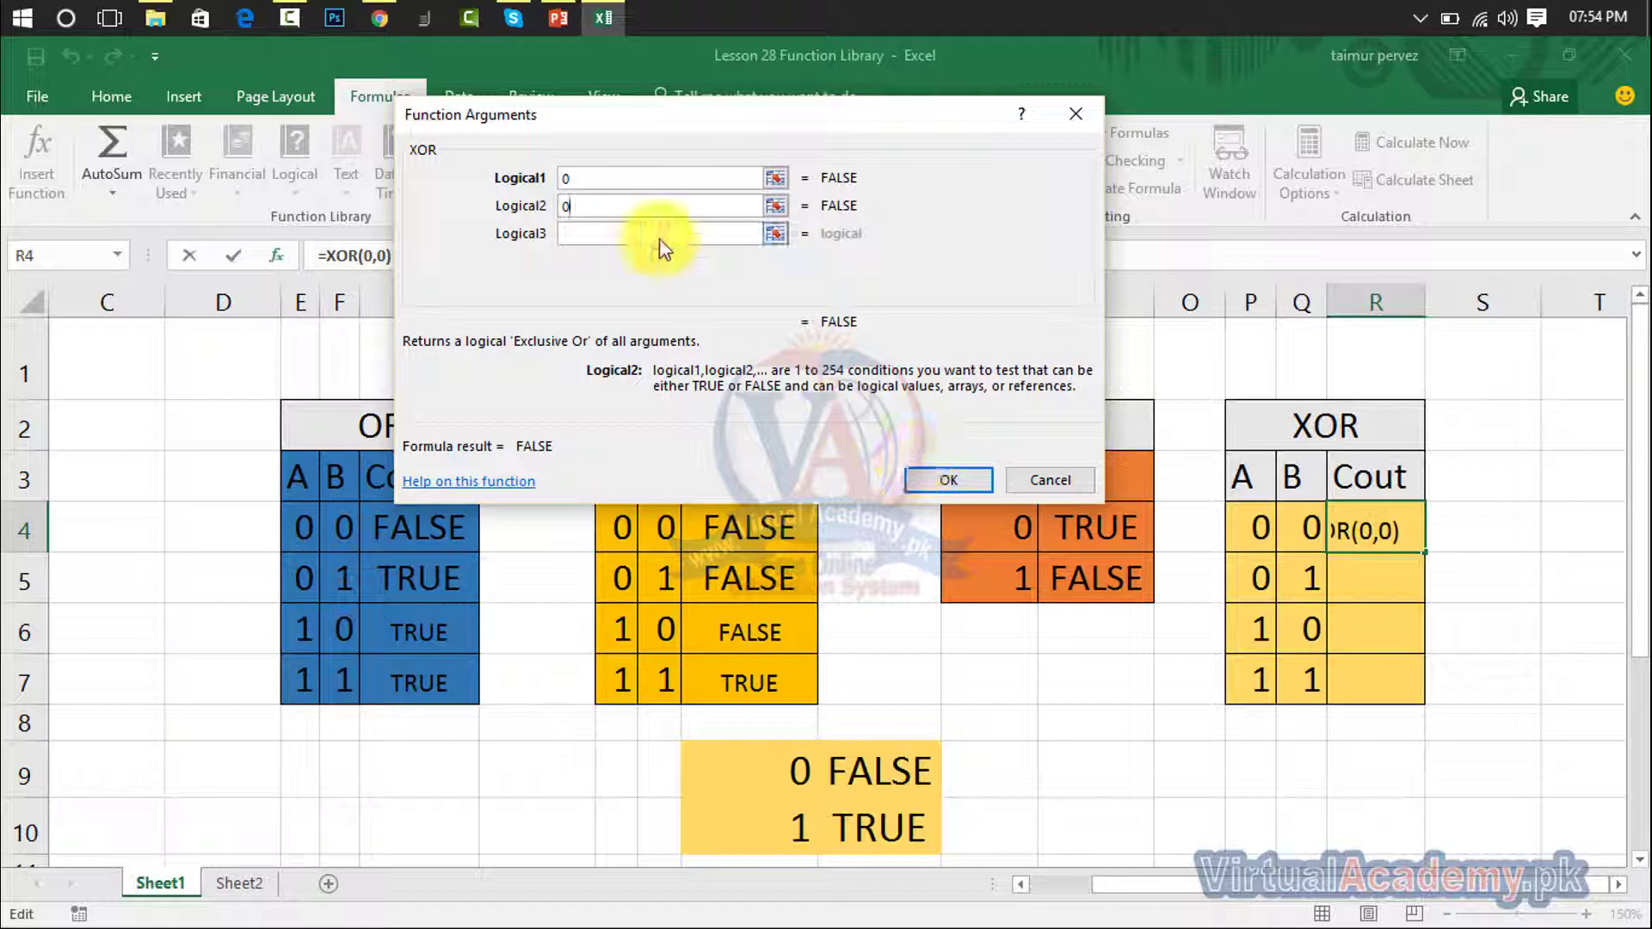
{"action": "left_click", "coordinate": [944, 482]}
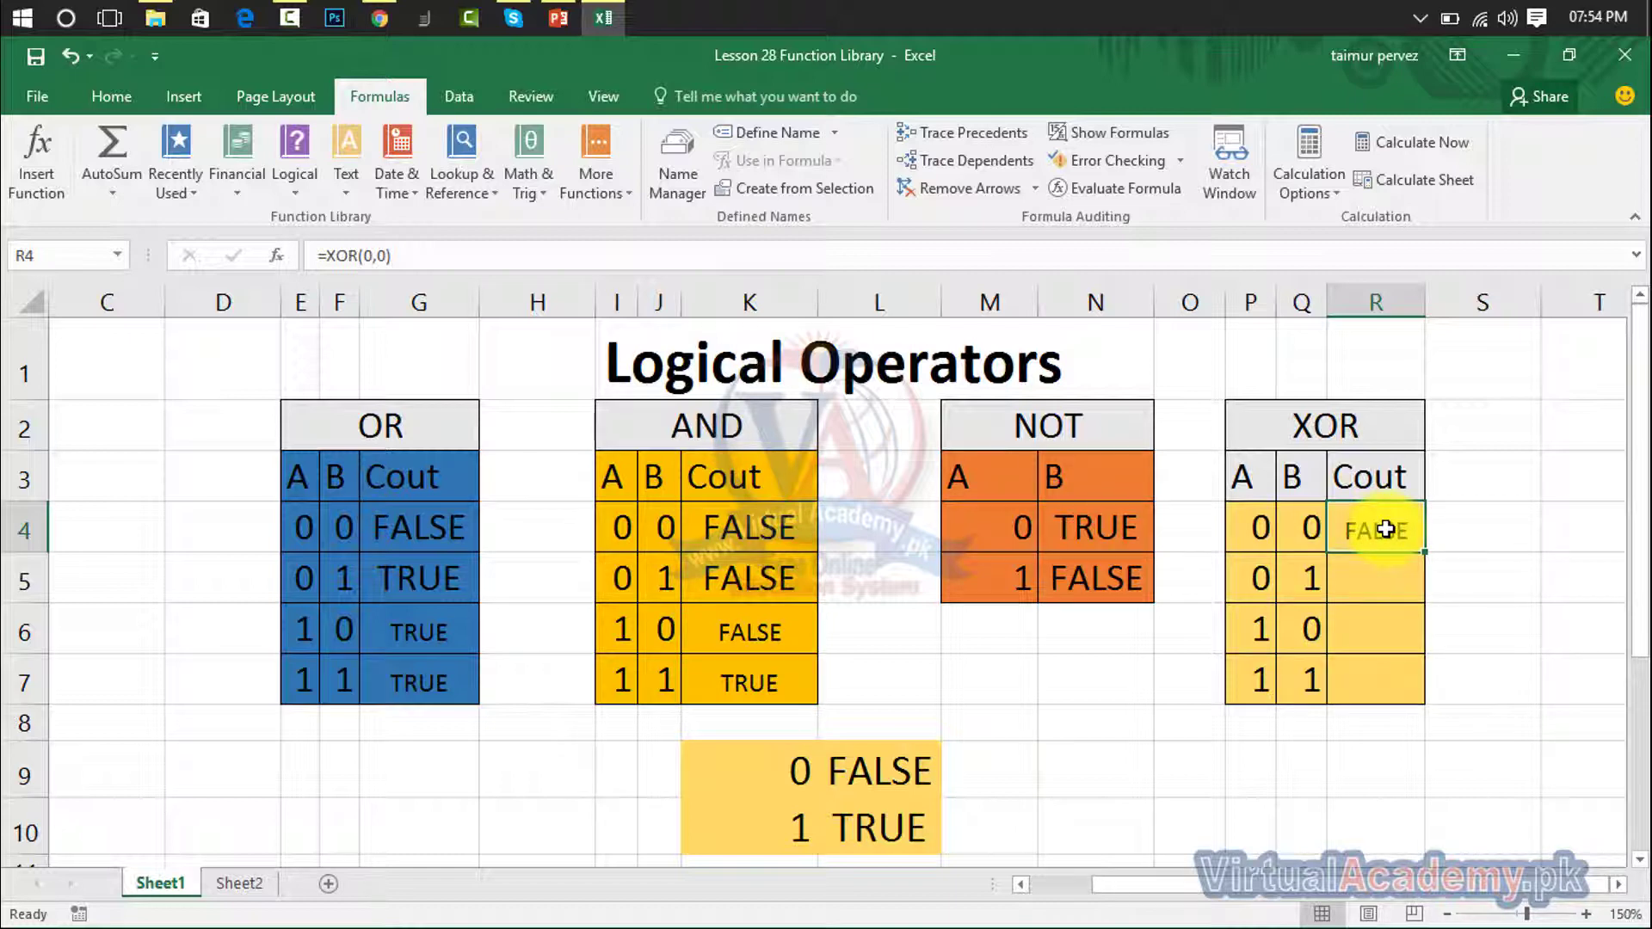
{"action": "key", "text": "Delete"}
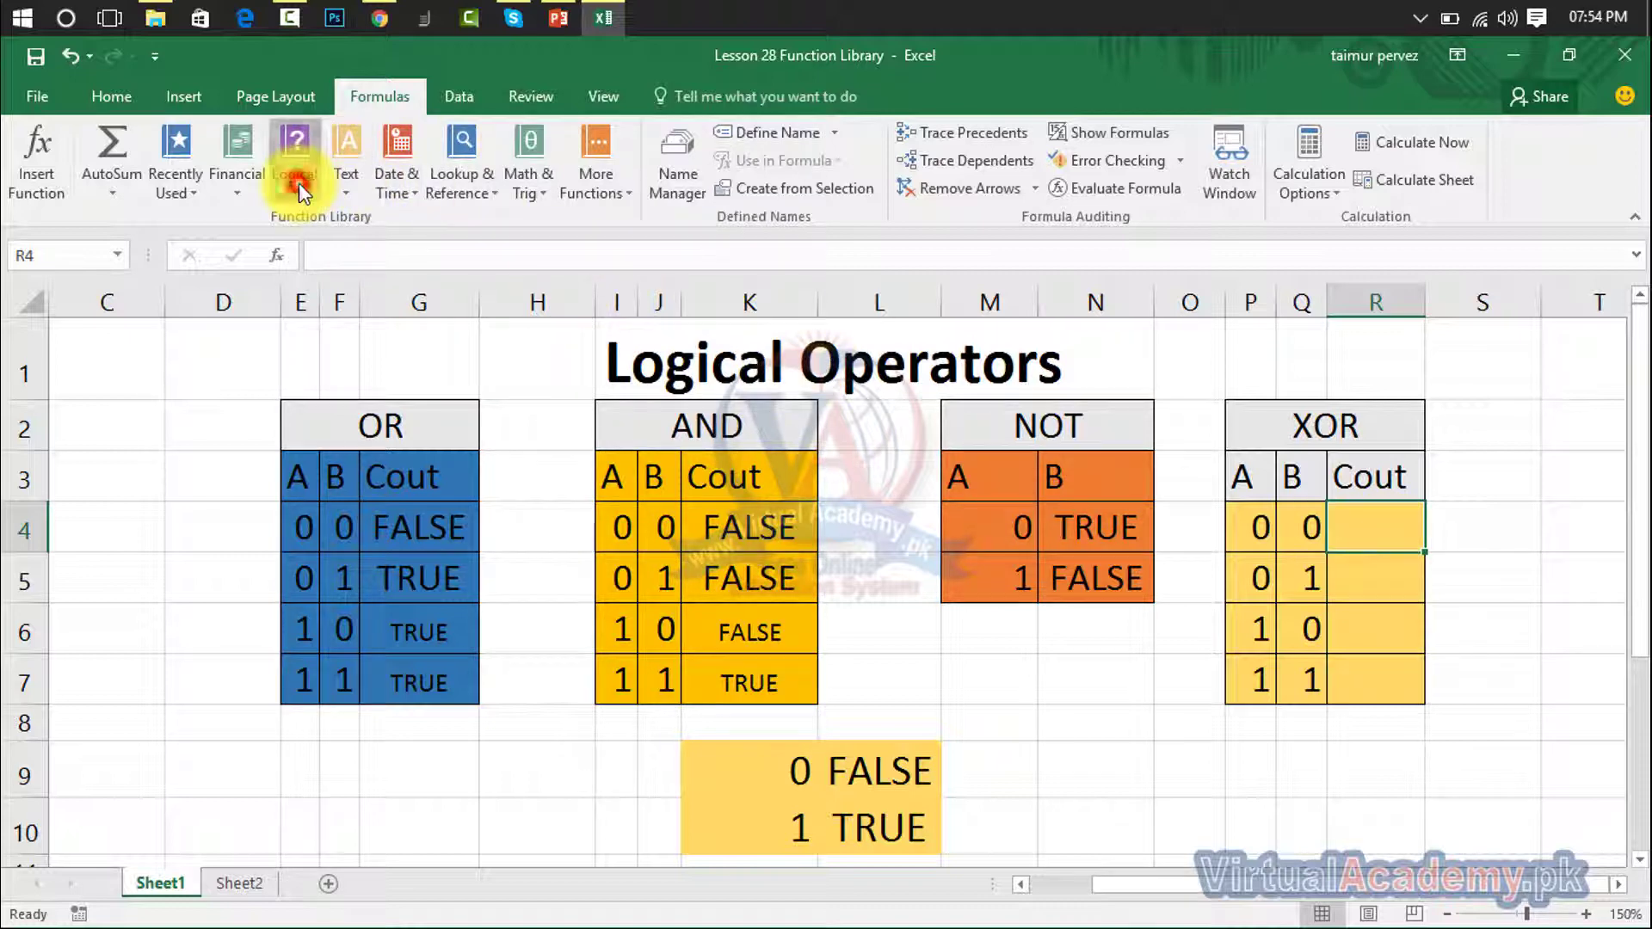
{"action": "left_click", "coordinate": [297, 183]}
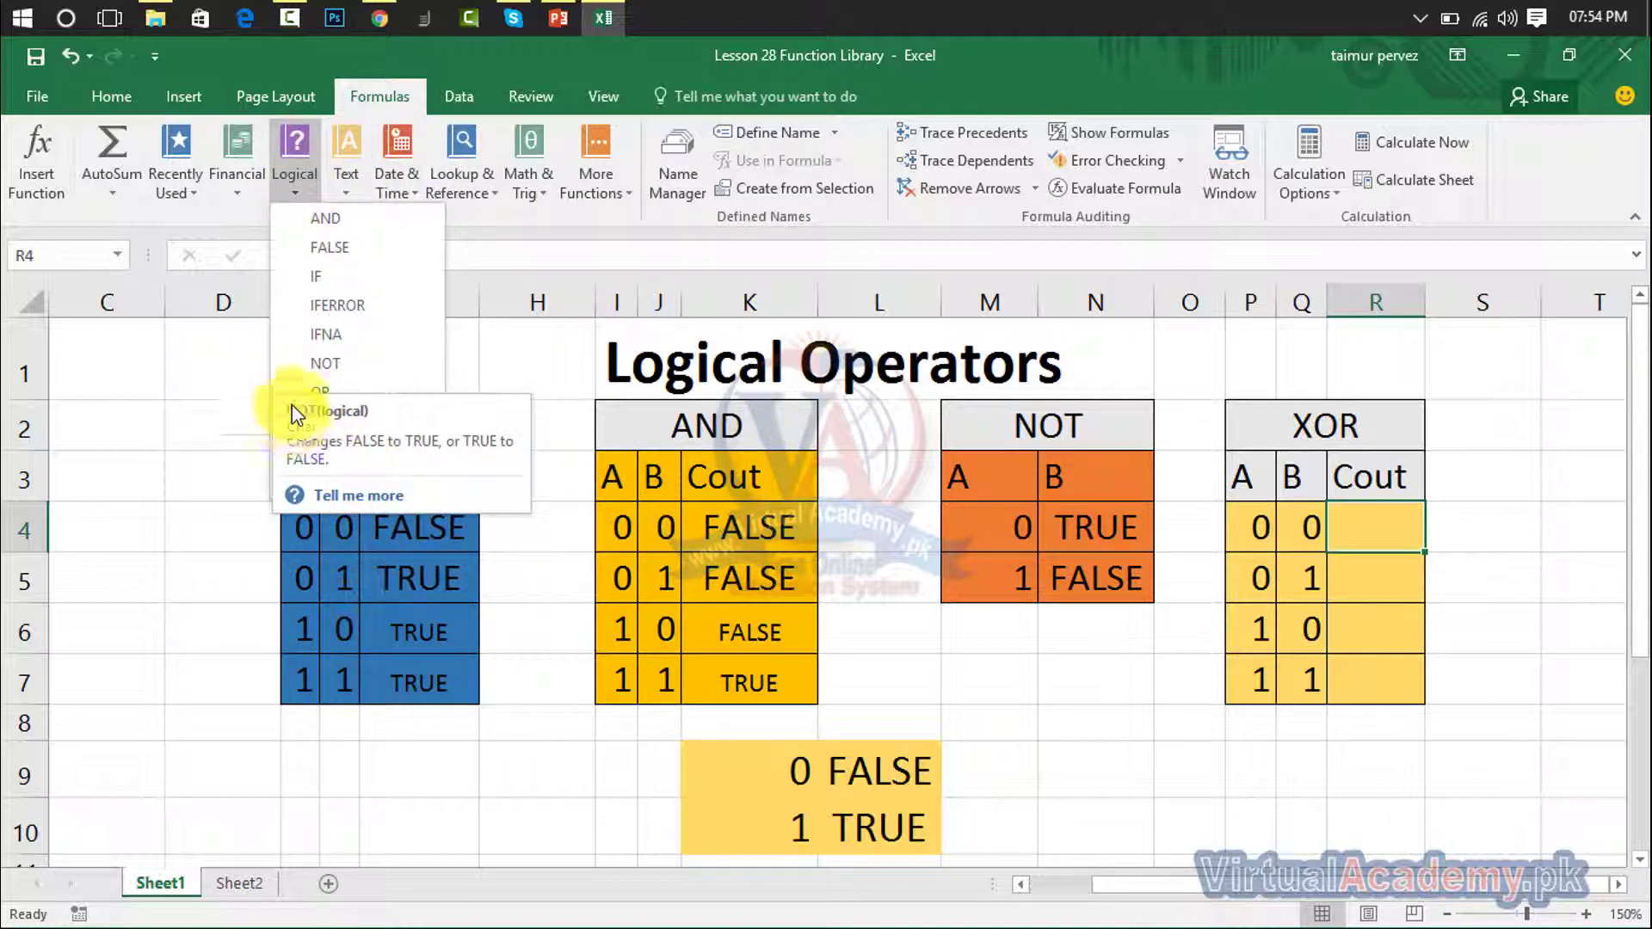
{"action": "left_click", "coordinate": [330, 449]}
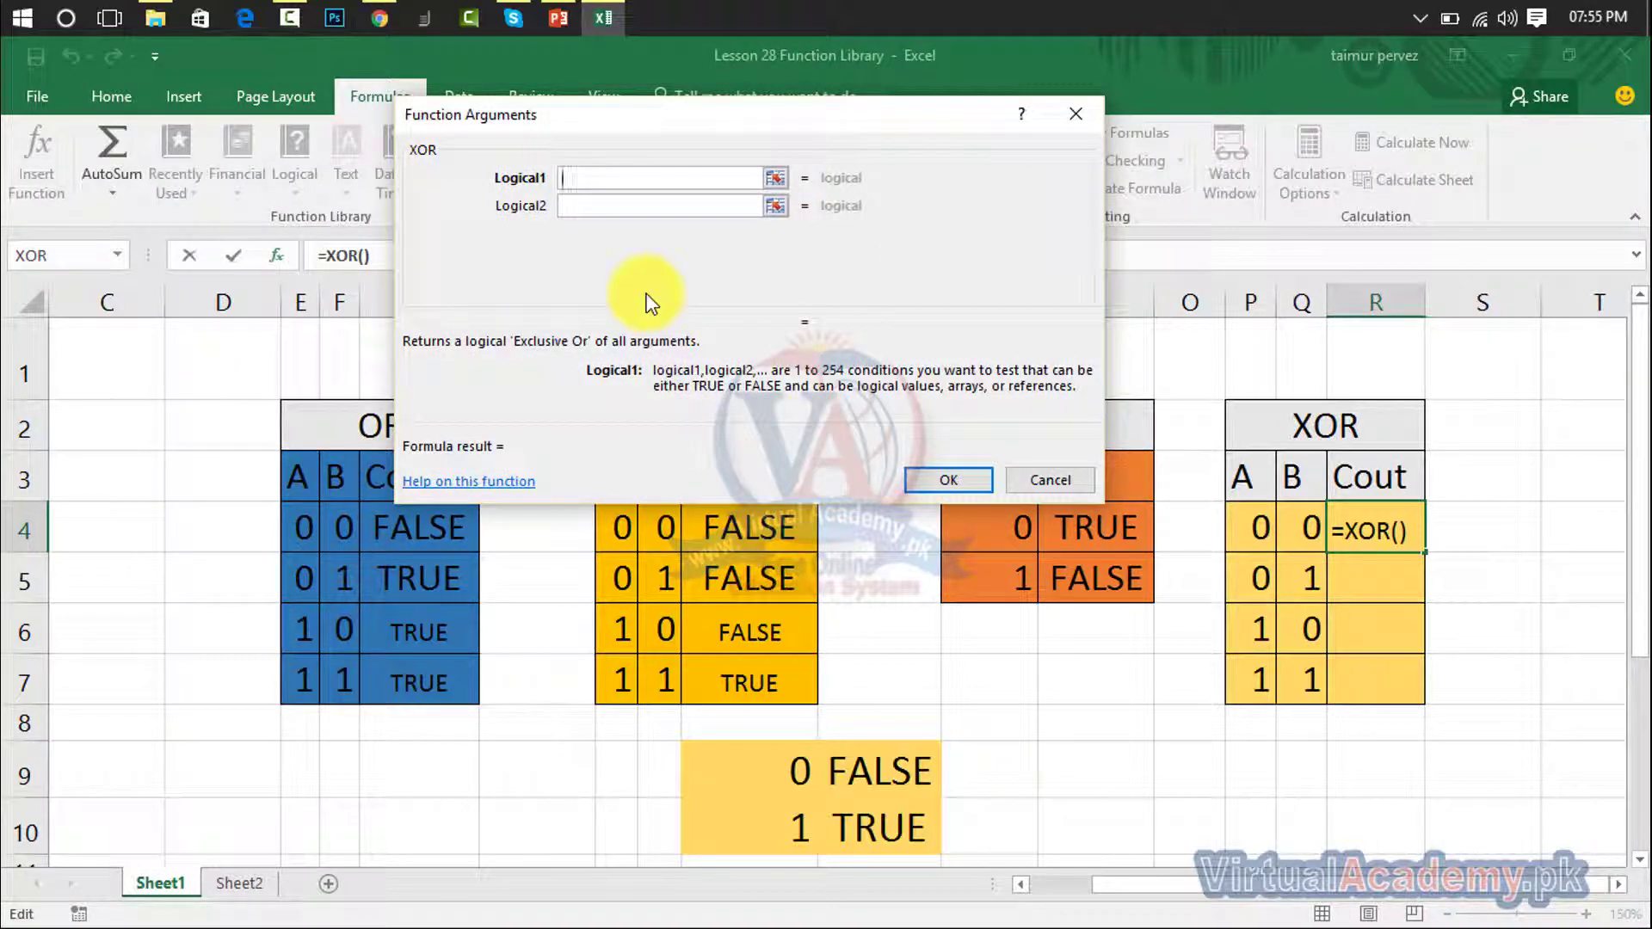
{"action": "type", "text": "0"}
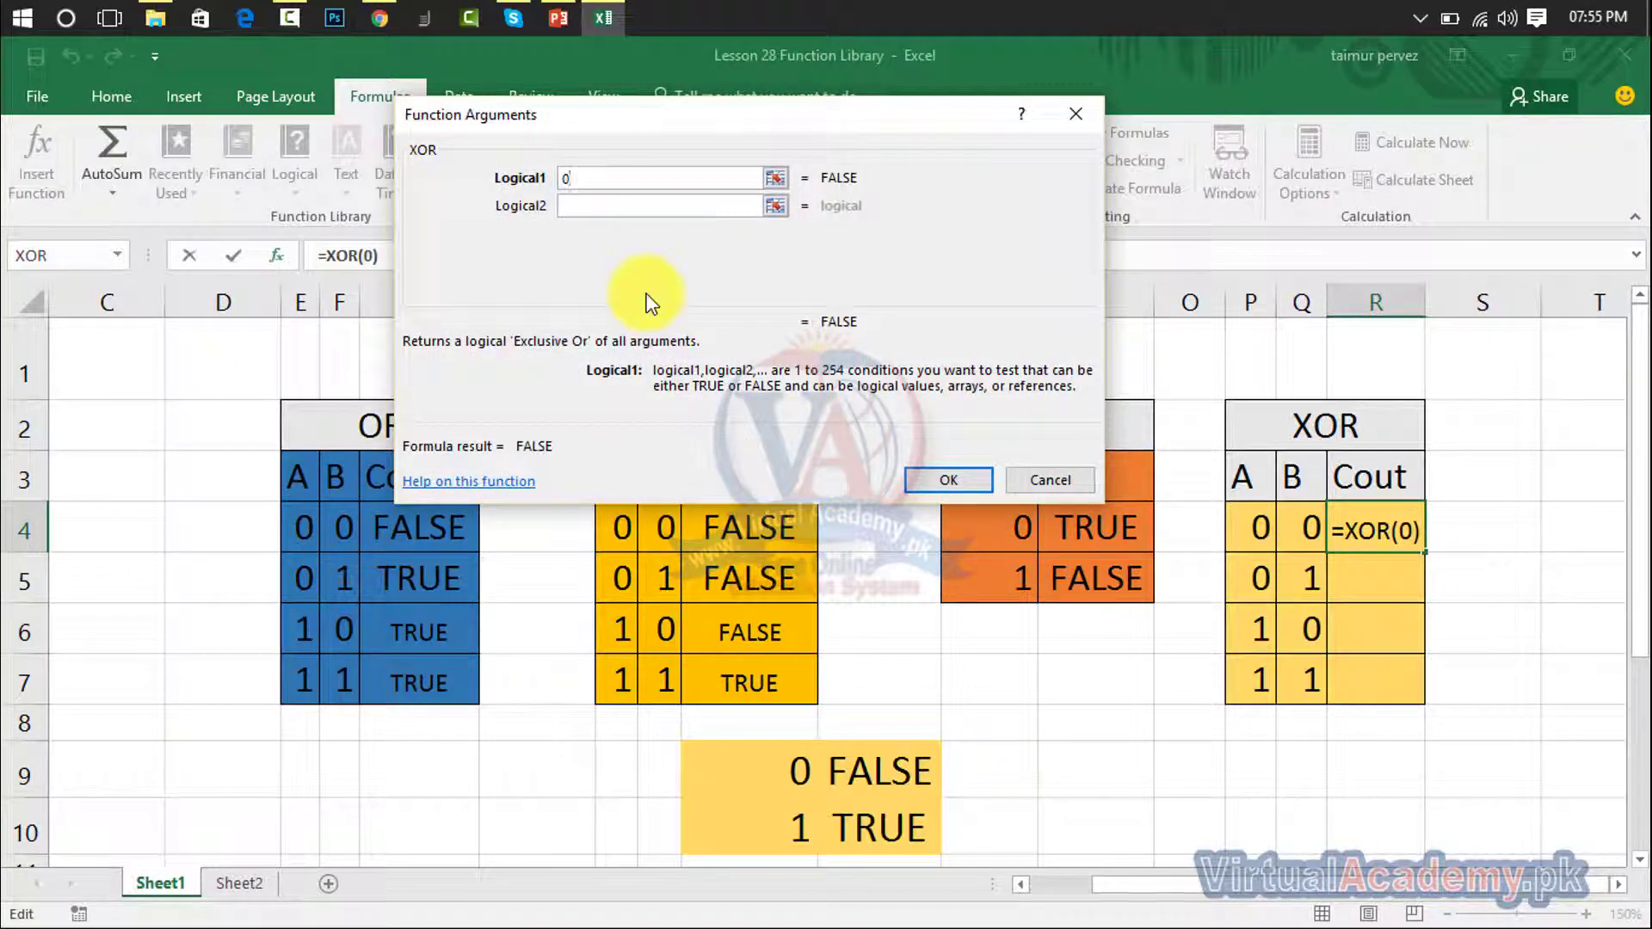
{"action": "left_click", "coordinate": [654, 209]}
{"action": "type", "text": "0"}
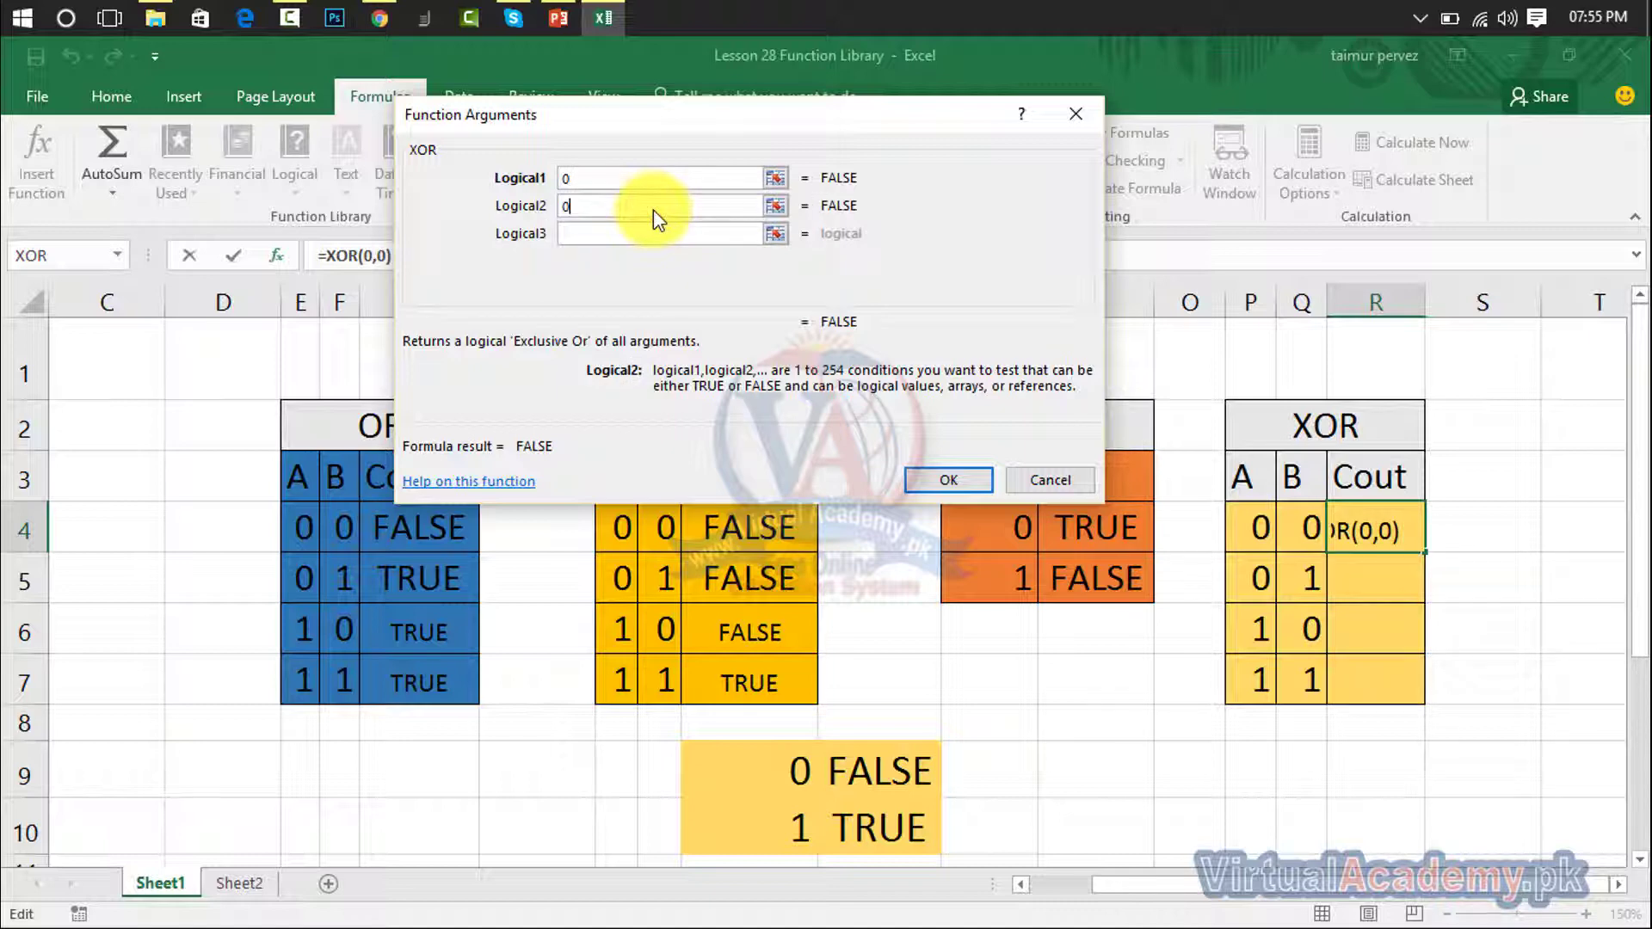
{"action": "left_click", "coordinate": [941, 482]}
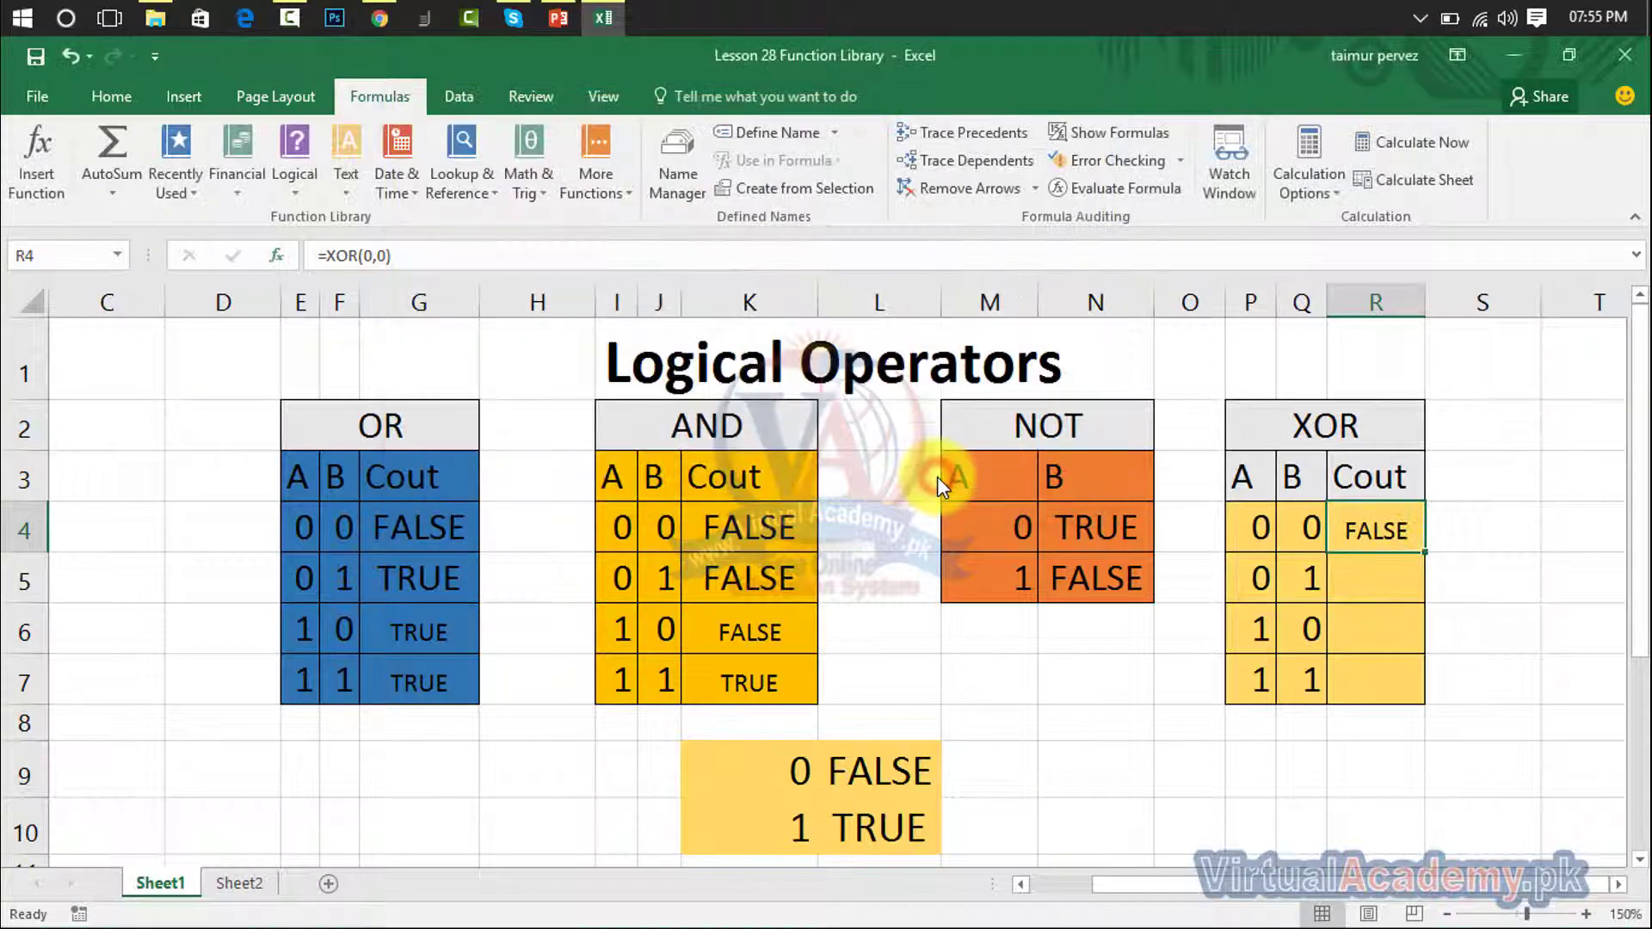
{"action": "left_click", "coordinate": [1386, 588]}
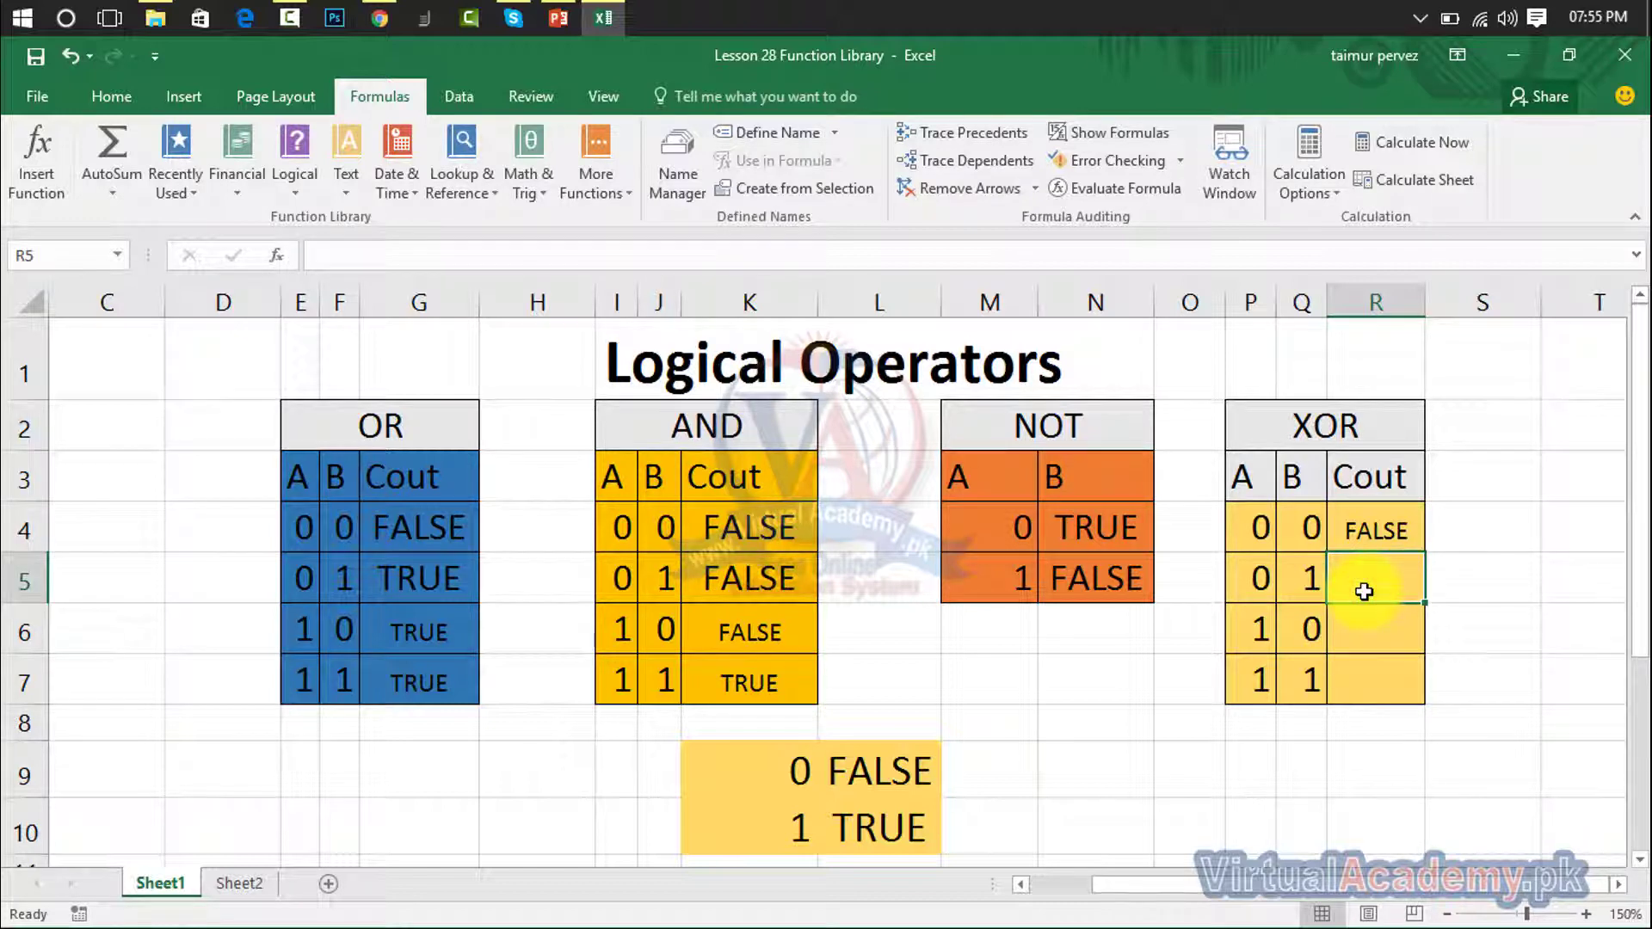
{"action": "type", "text": "="}
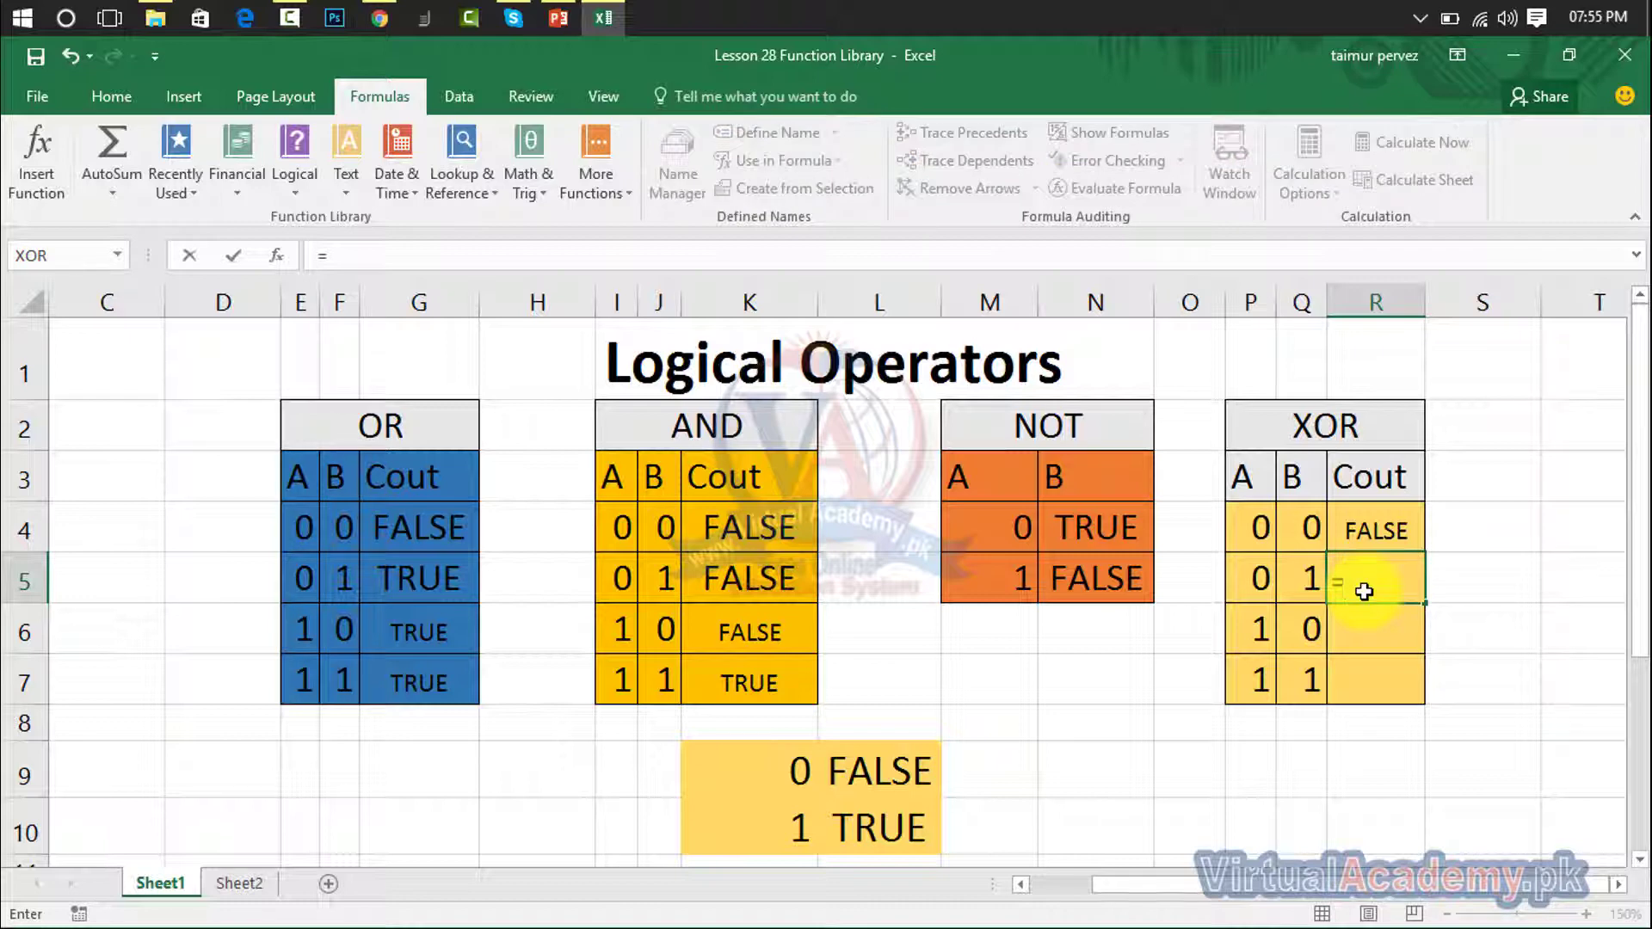
{"action": "key", "text": "BackSpace"}
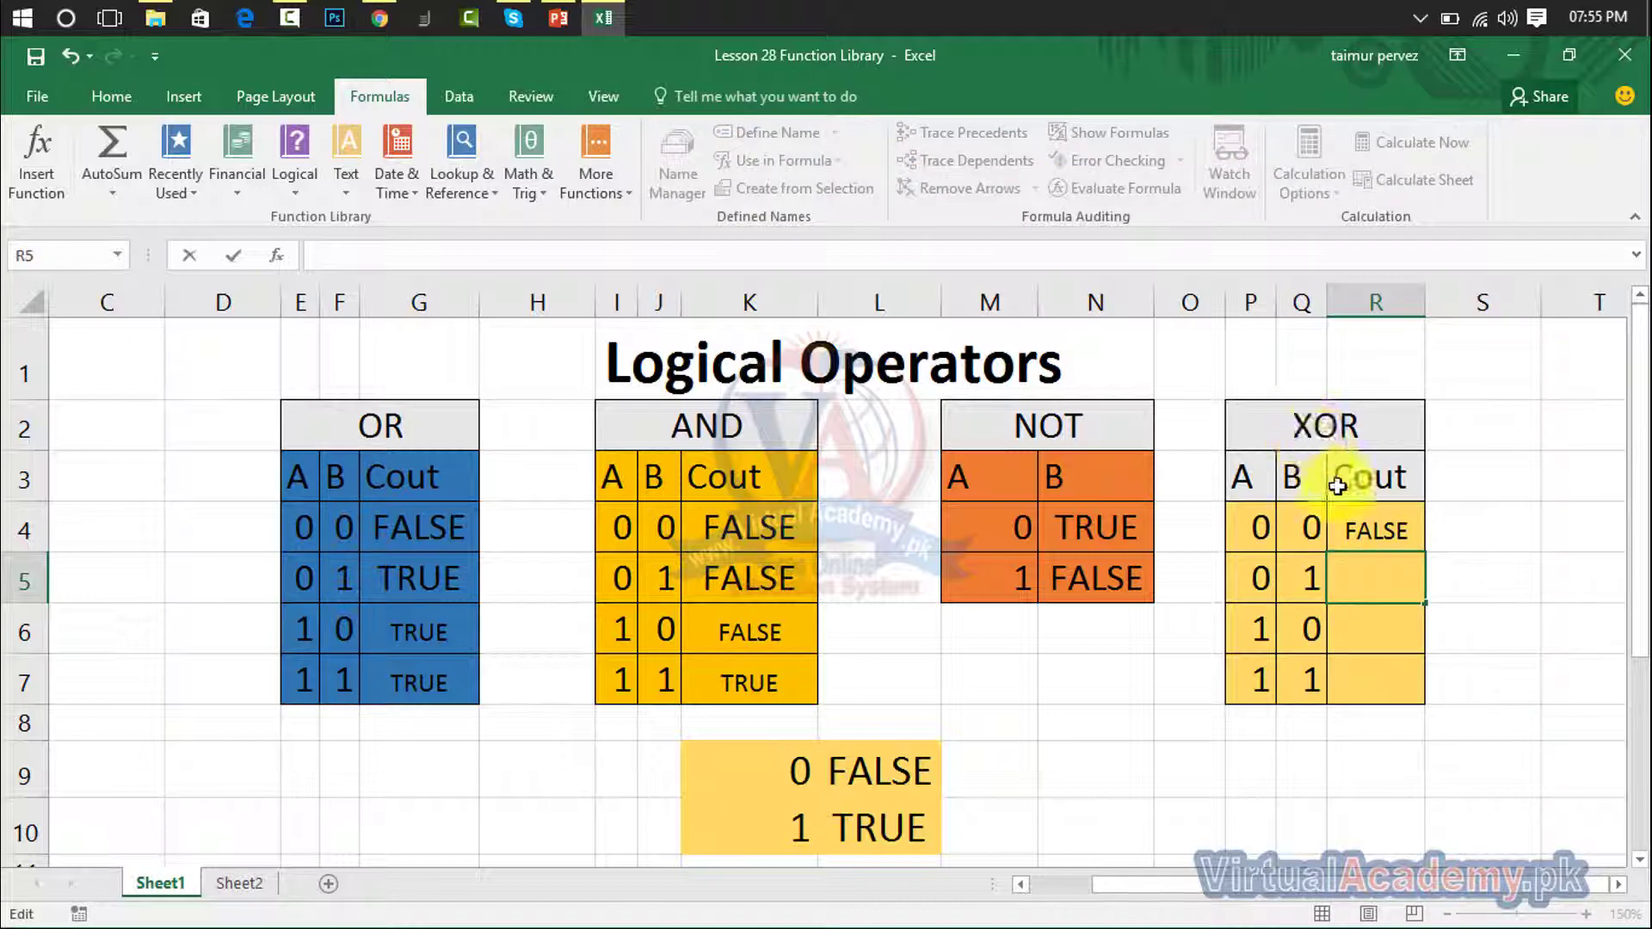
{"action": "left_click", "coordinate": [1391, 526]}
{"action": "key", "text": "Delete"}
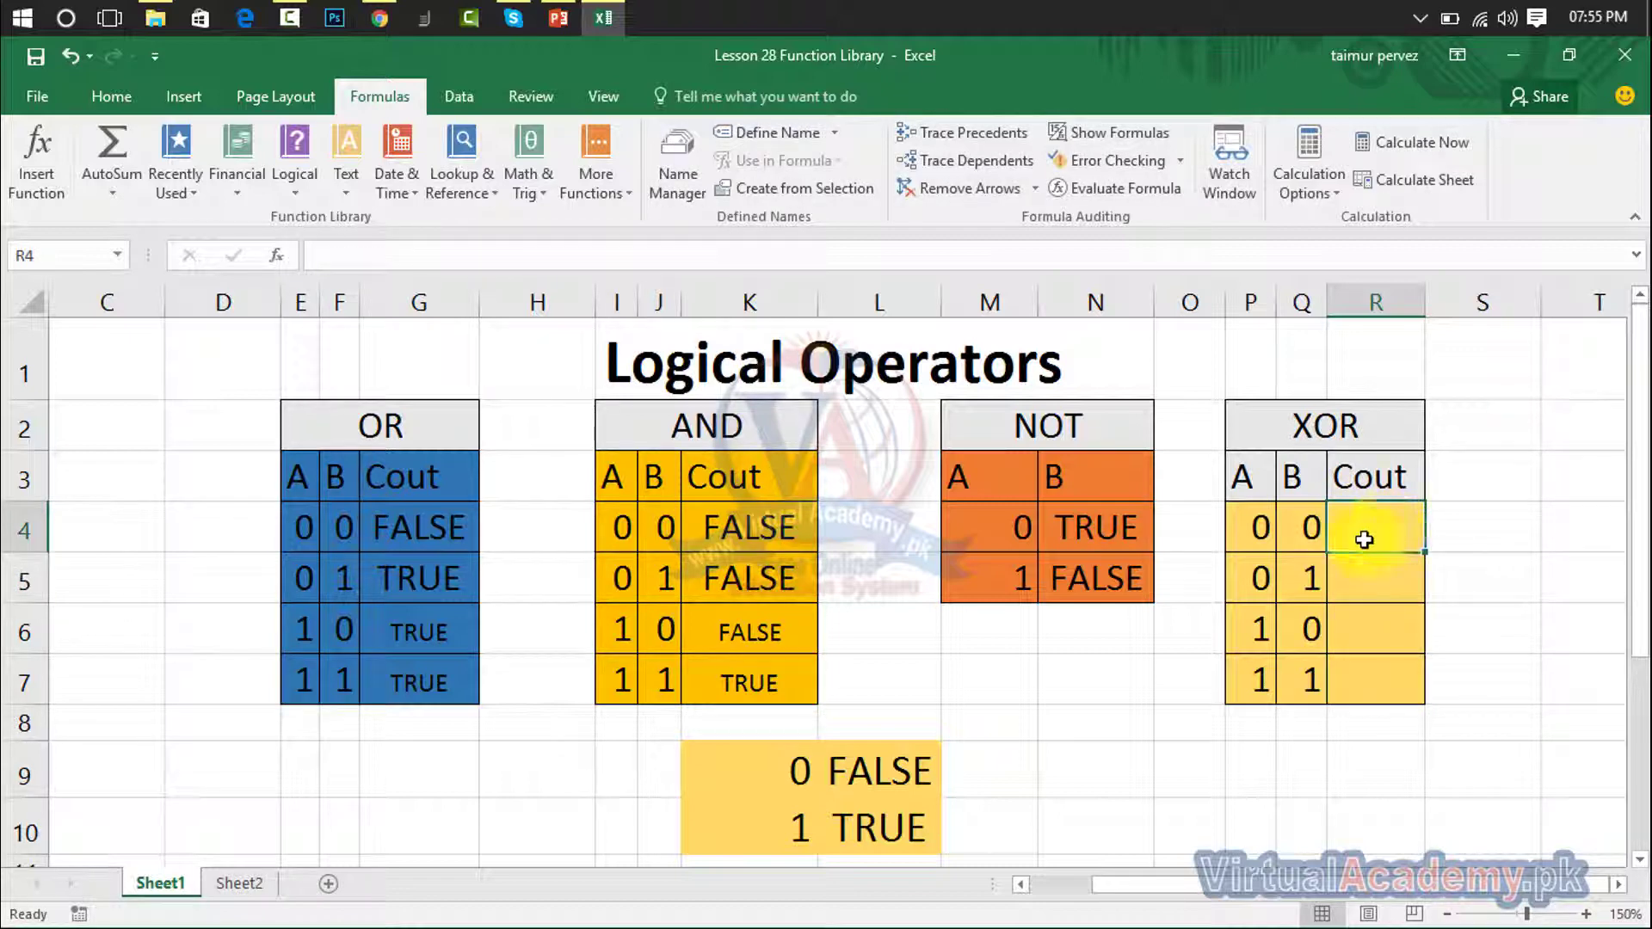
{"action": "type", "text": "=n"}
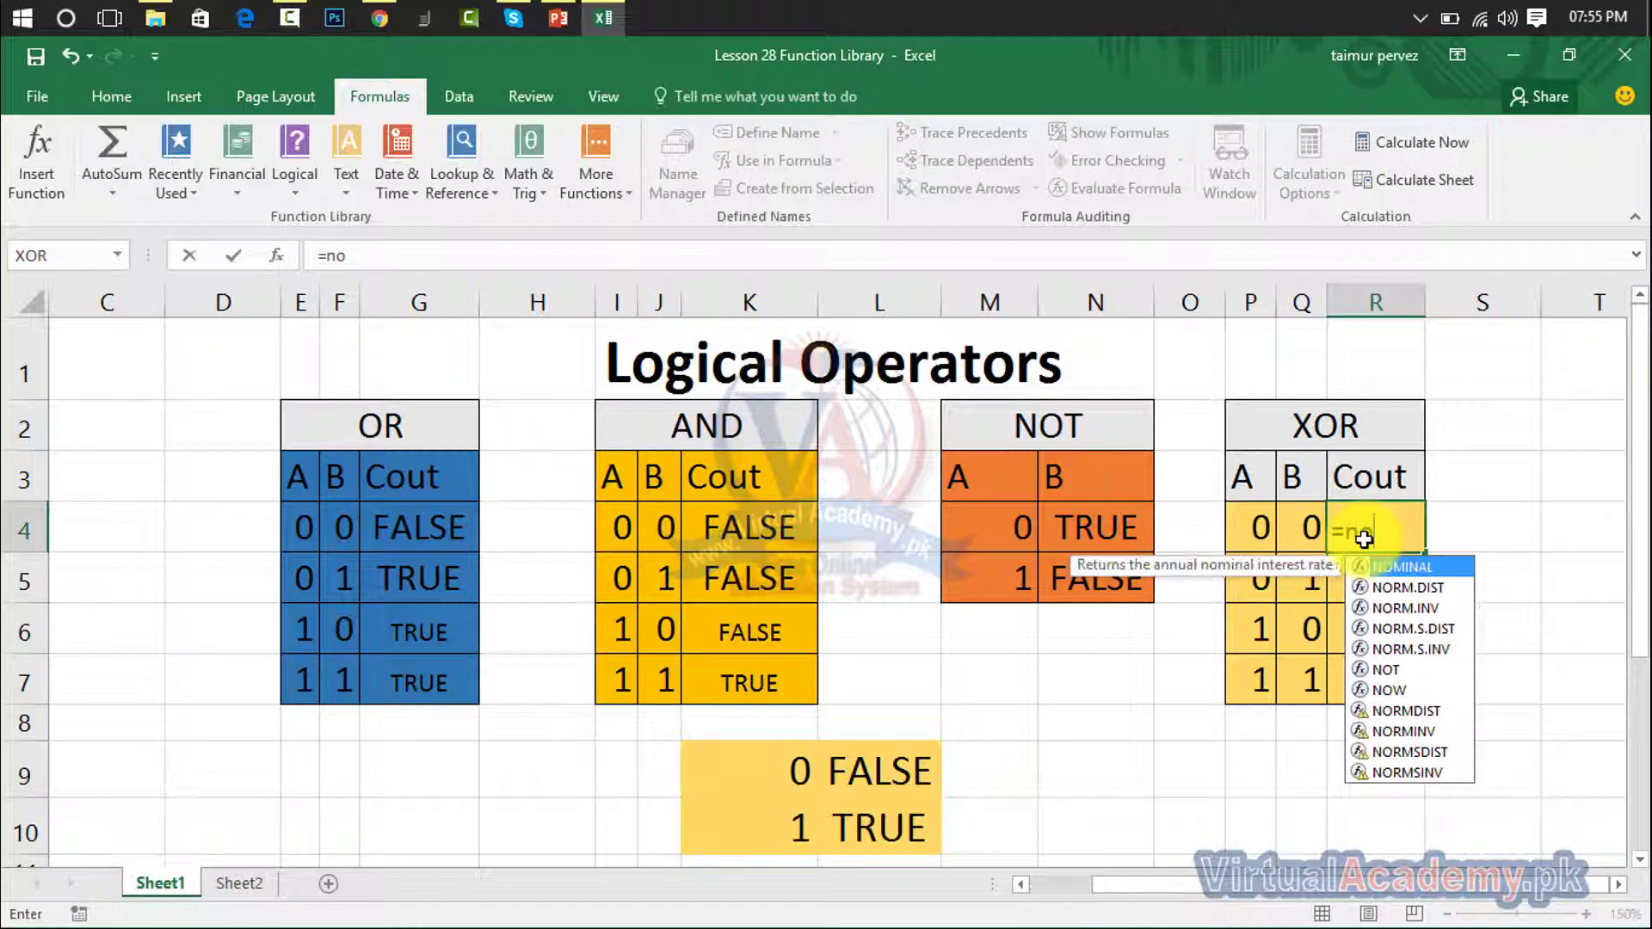
{"action": "type", "text": "o"}
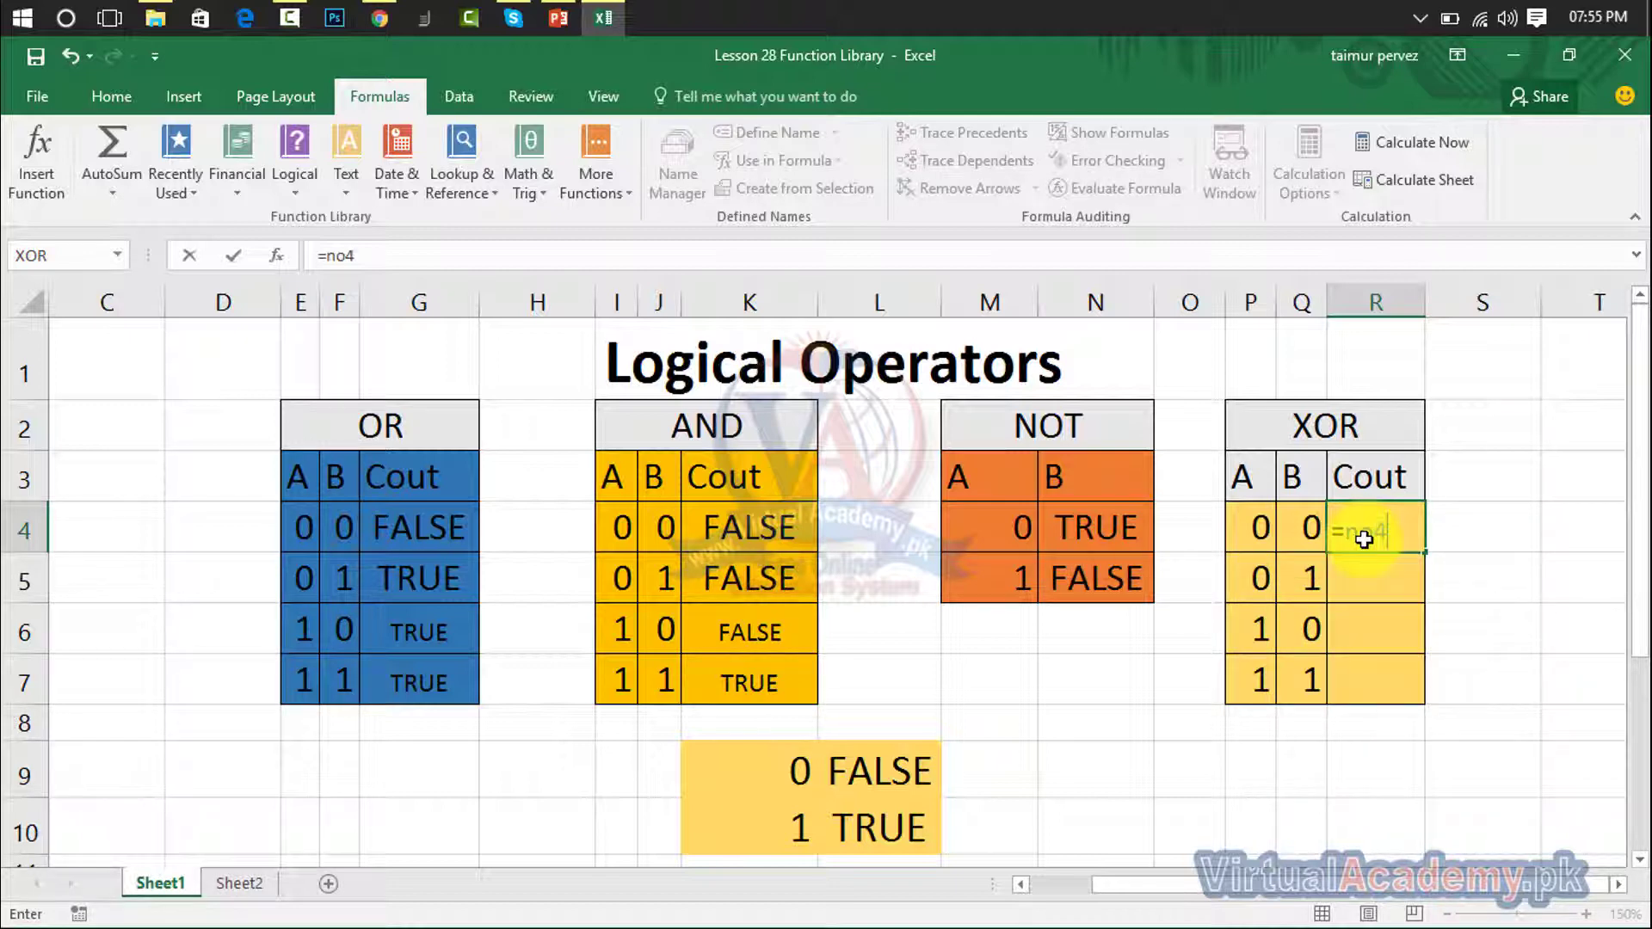
{"action": "type", "text": "r"}
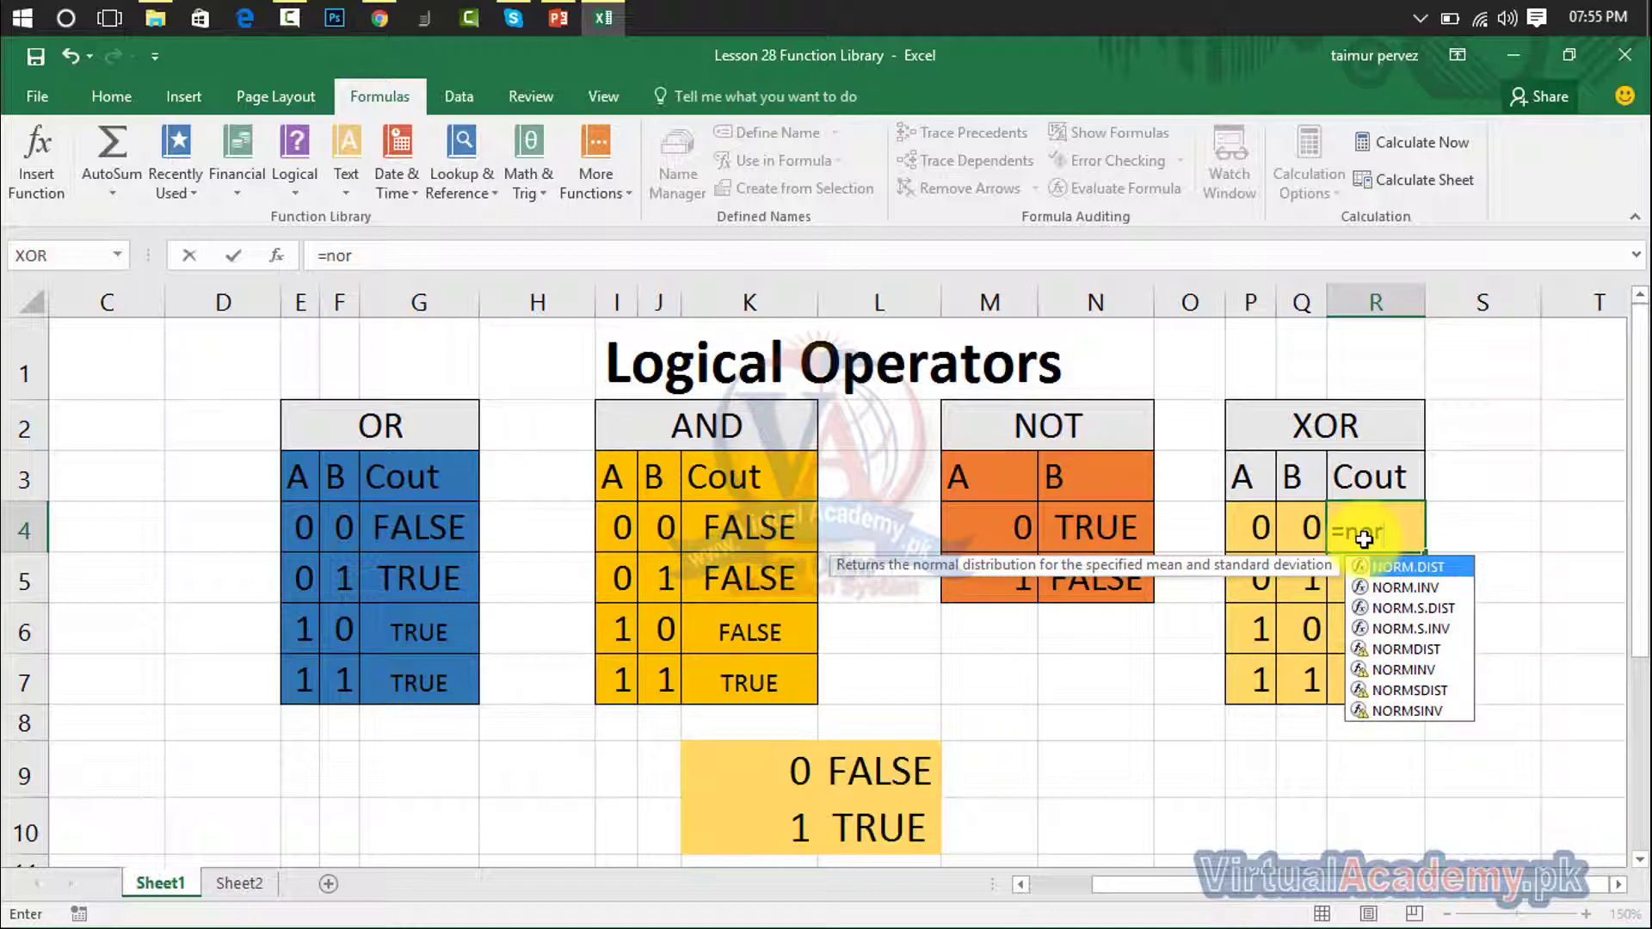
{"action": "key", "text": "BackSpace"}
{"action": "key", "text": "BackSpace"}
{"action": "key", "text": "BackSpace"}
{"action": "key", "text": "BackSpace"}
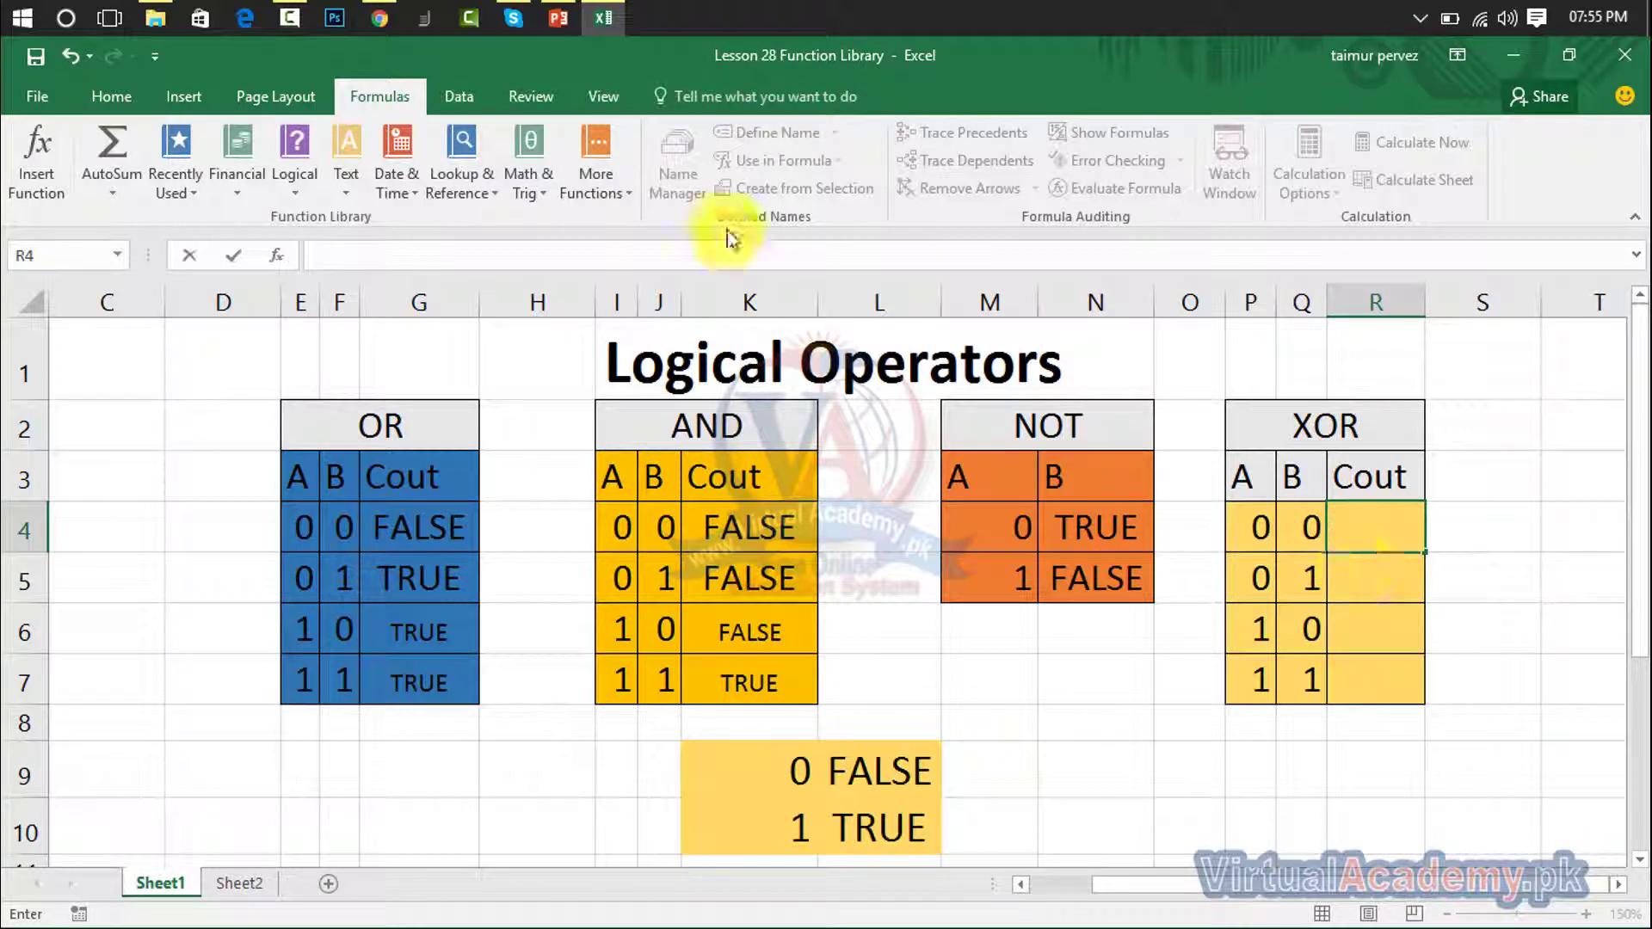
{"action": "left_click", "coordinate": [297, 185]}
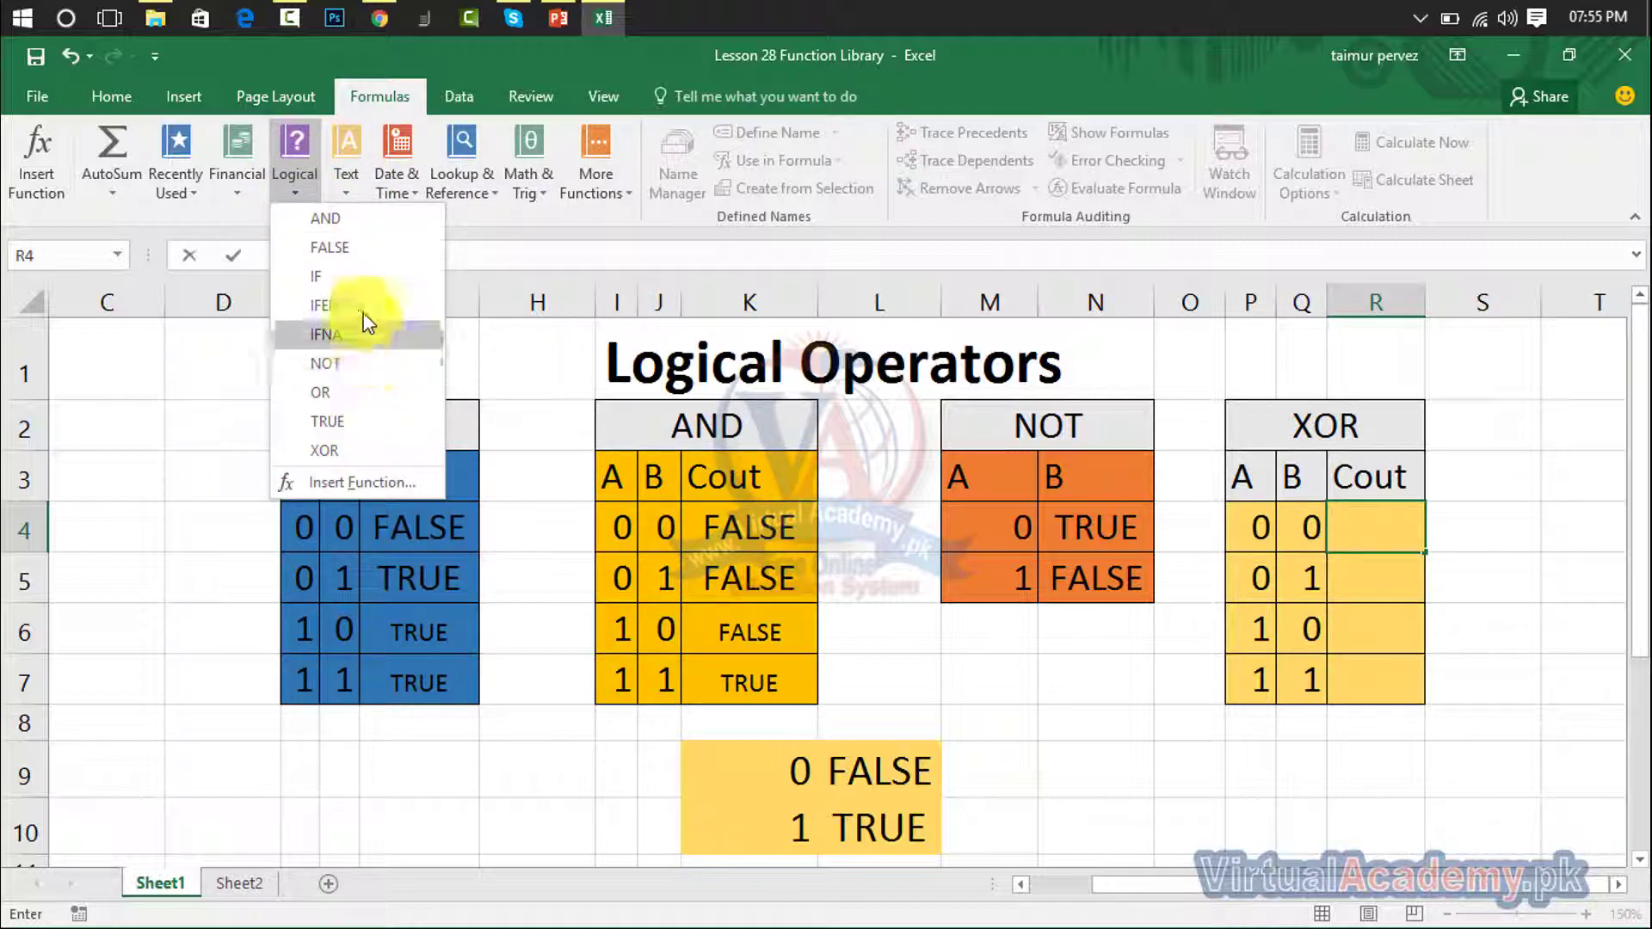
{"action": "left_click", "coordinate": [1377, 527]}
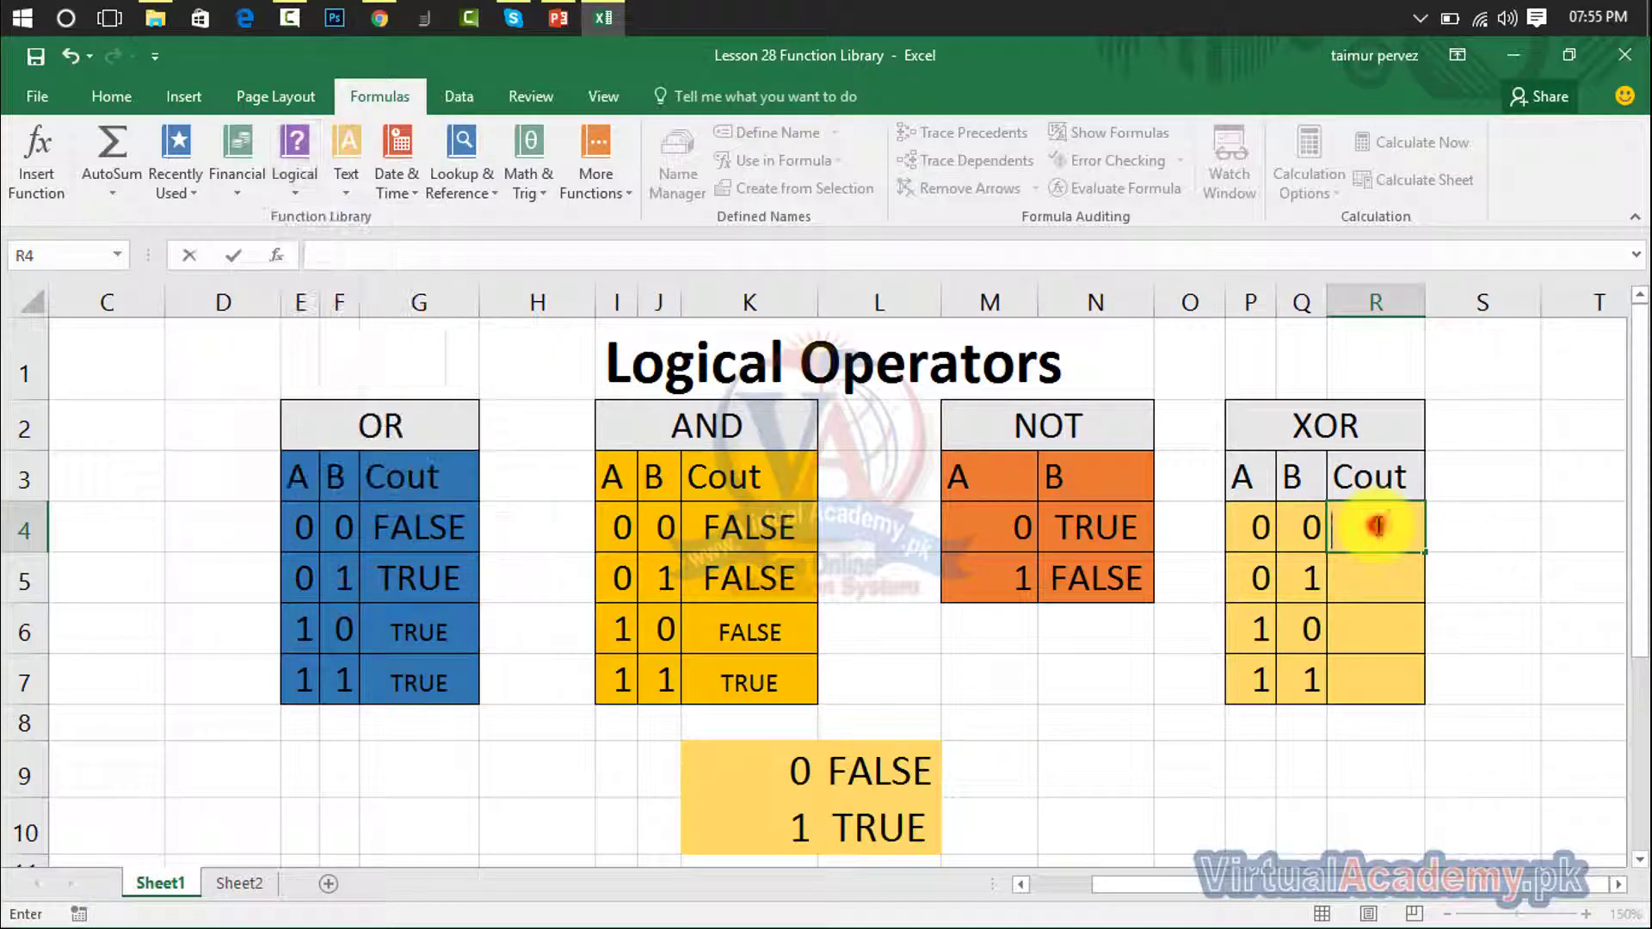
{"action": "left_click", "coordinate": [1543, 538]}
{"action": "left_click", "coordinate": [1267, 525]}
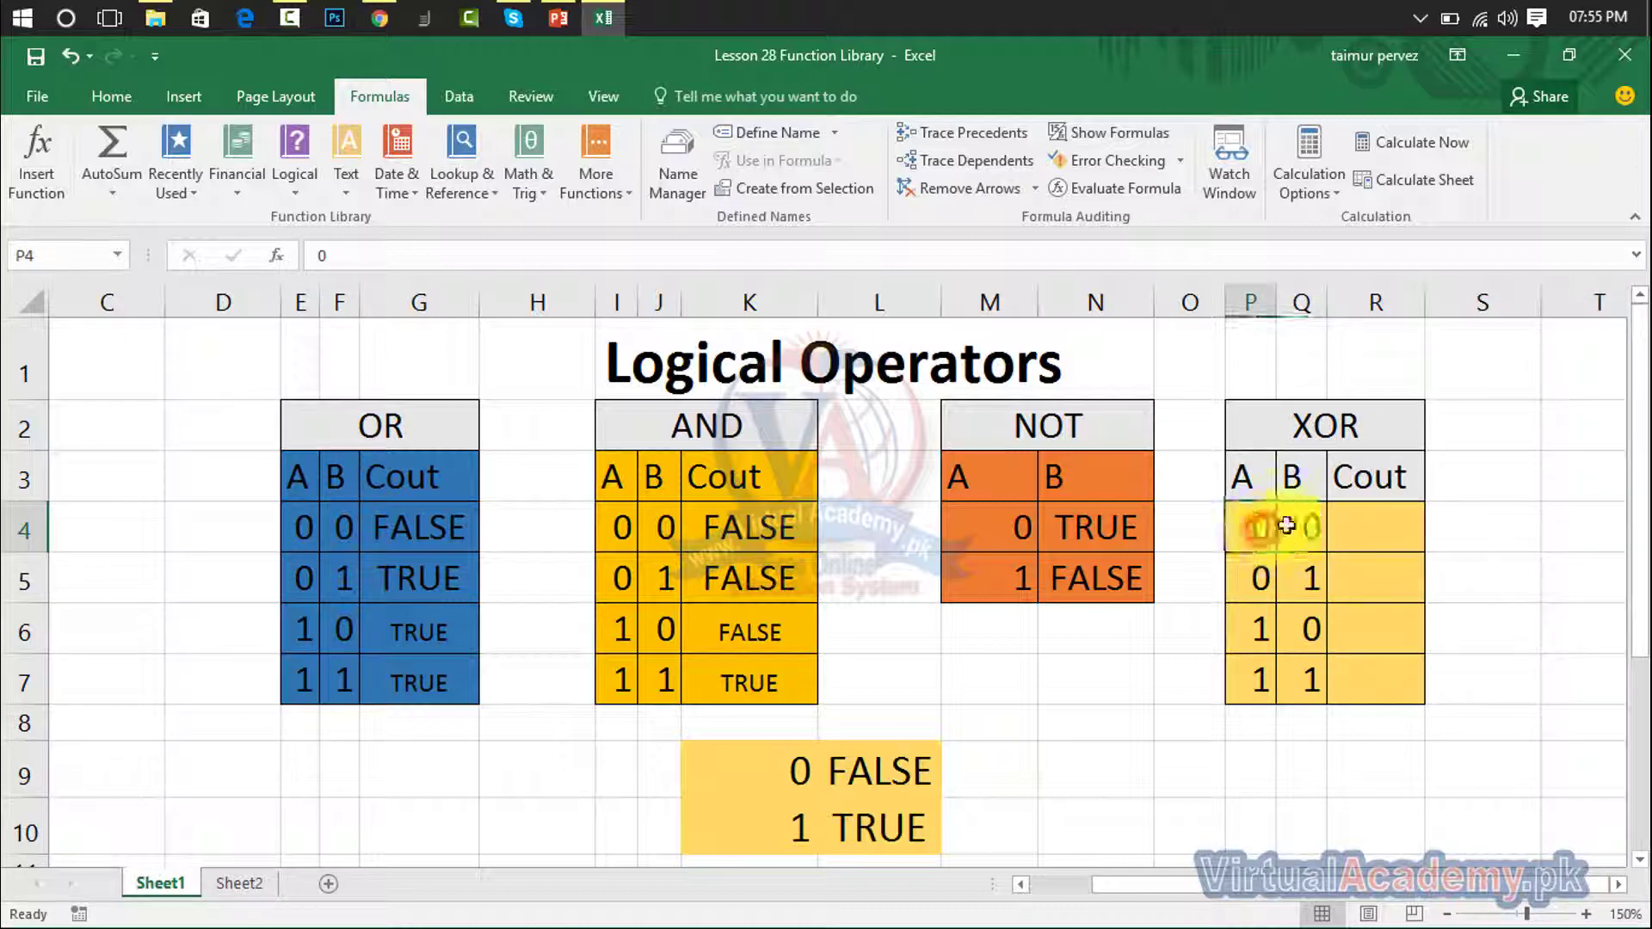
{"action": "left_click", "coordinate": [1301, 526]}
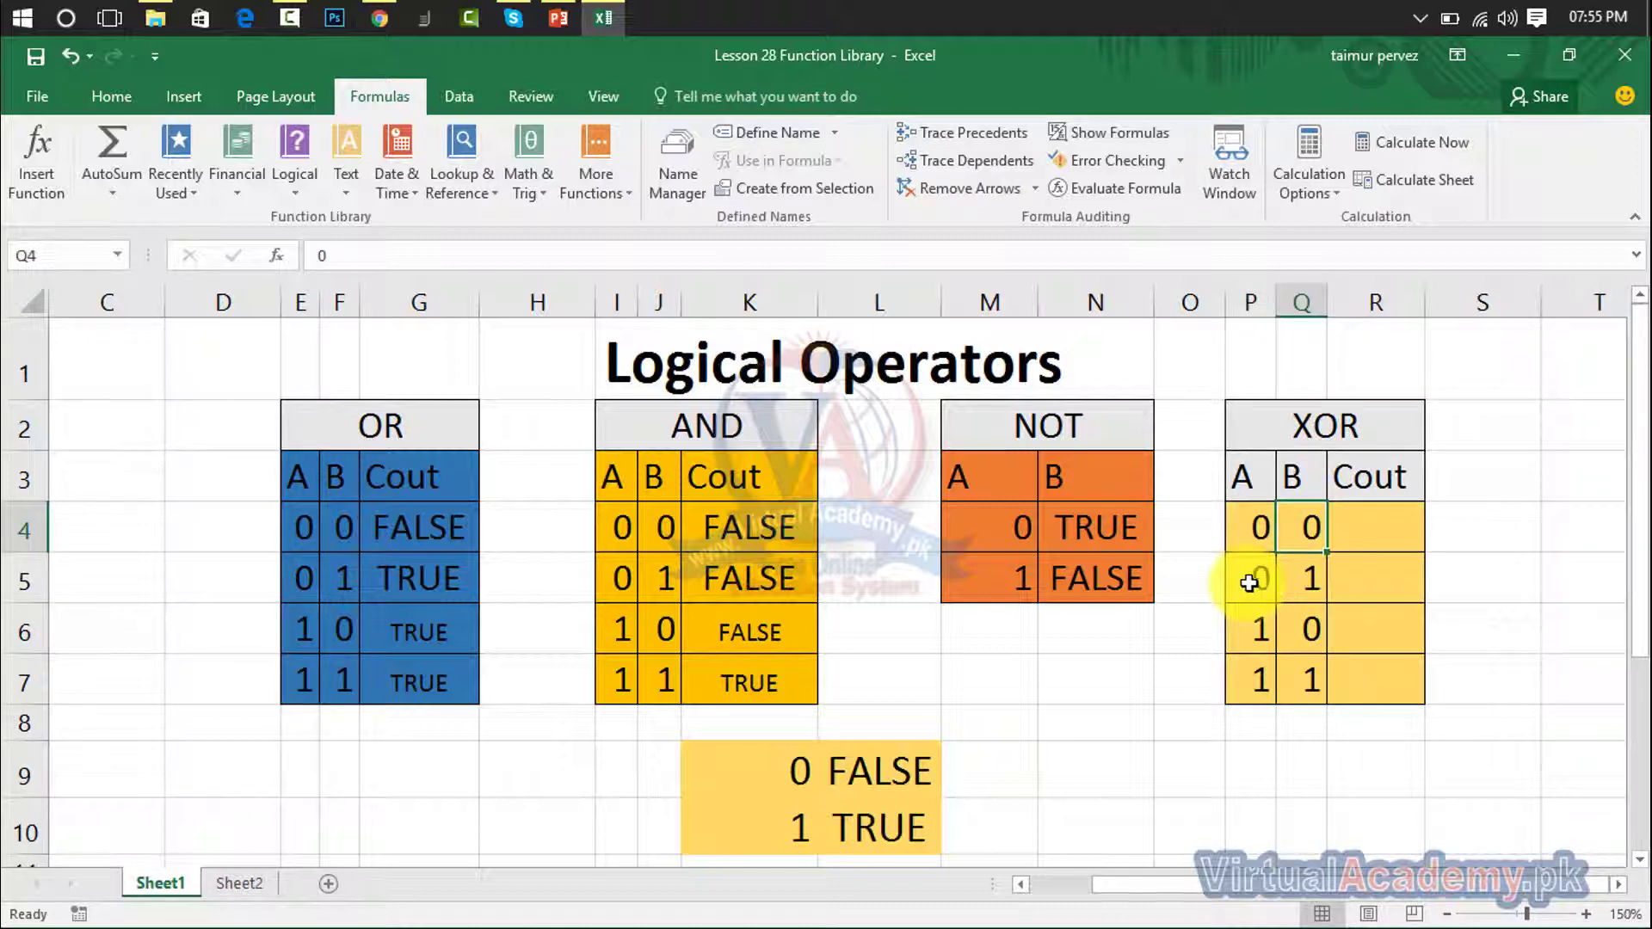
{"action": "left_click", "coordinate": [1295, 579]}
{"action": "left_click", "coordinate": [1260, 582]}
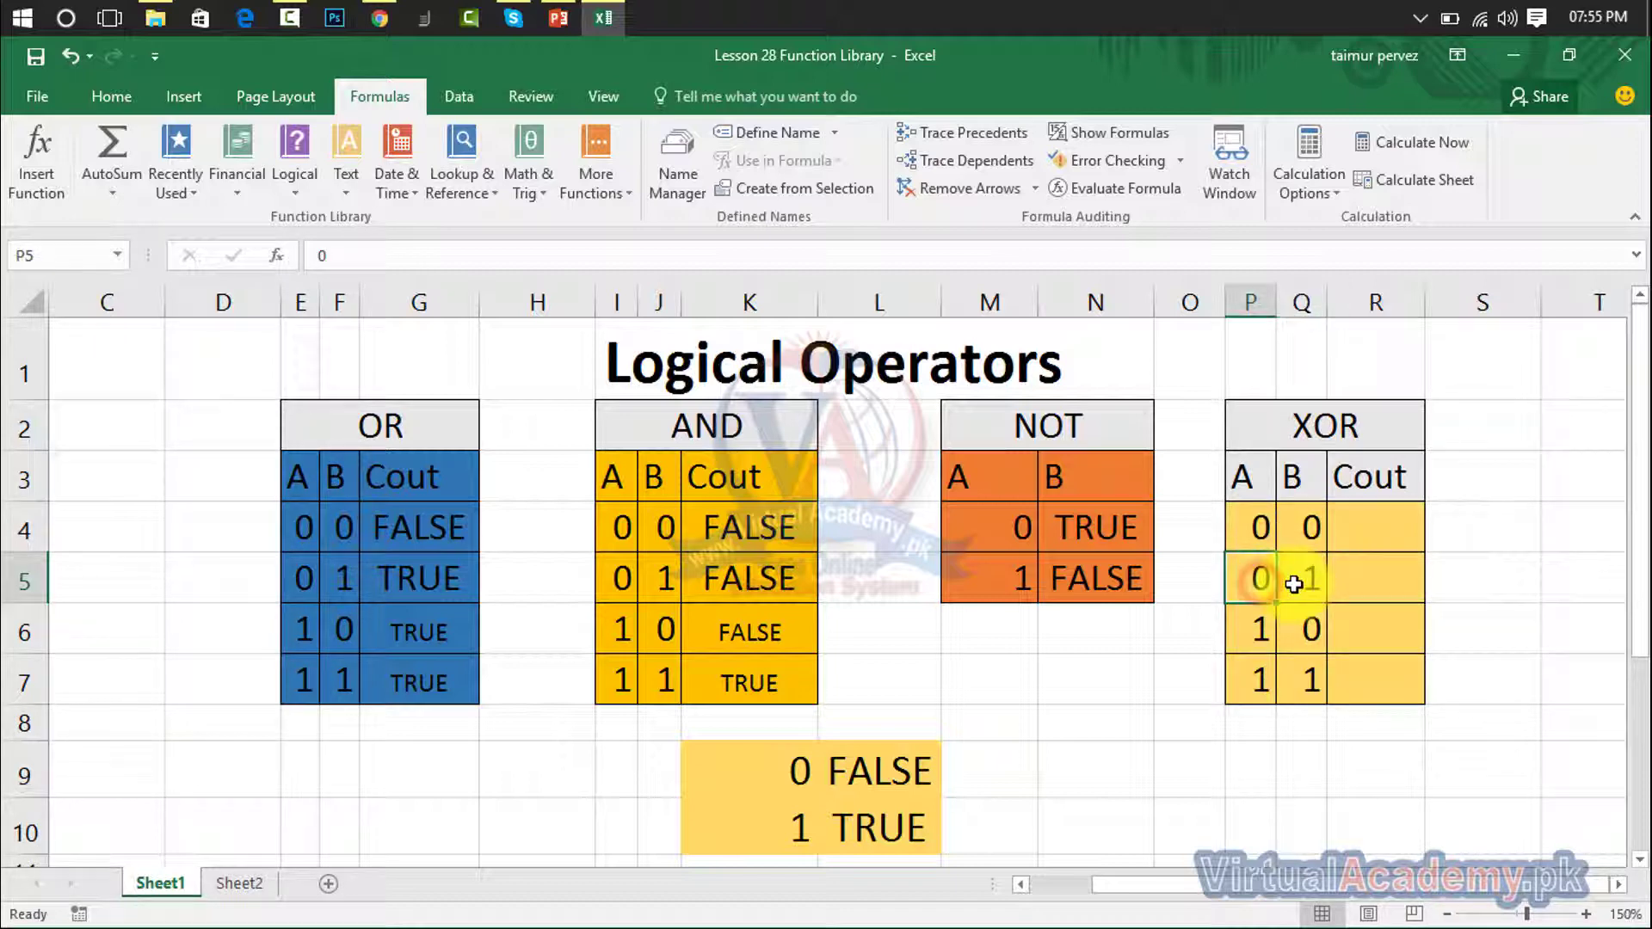
{"action": "left_click", "coordinate": [1301, 579]}
{"action": "left_click", "coordinate": [1366, 576]}
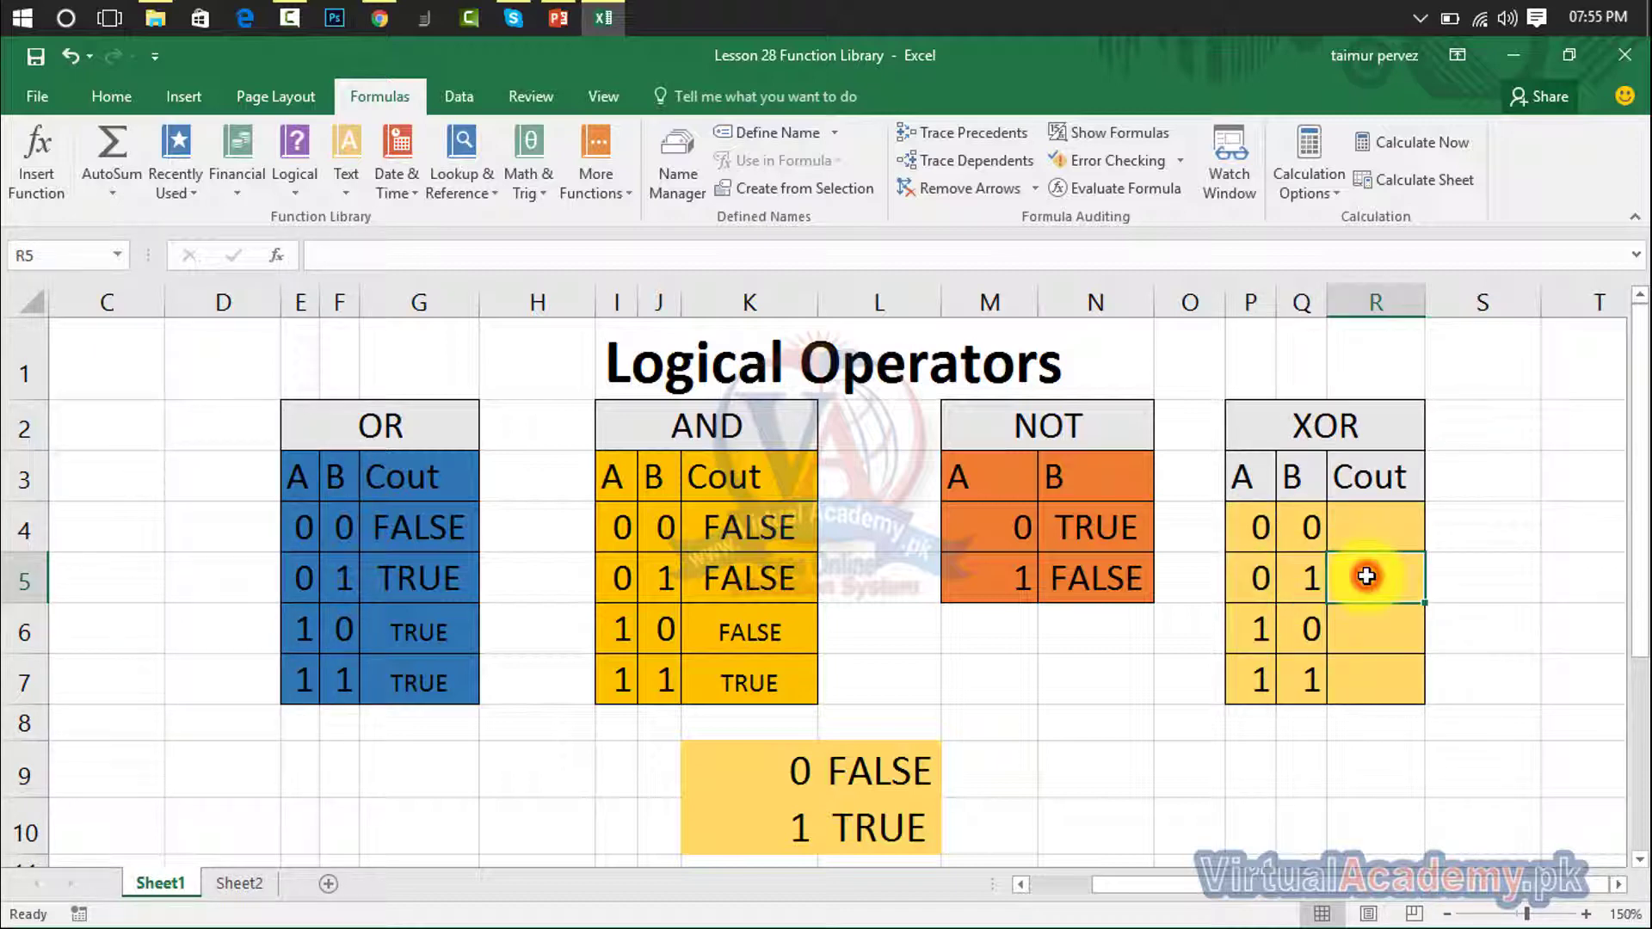
{"action": "left_click", "coordinate": [1351, 523]}
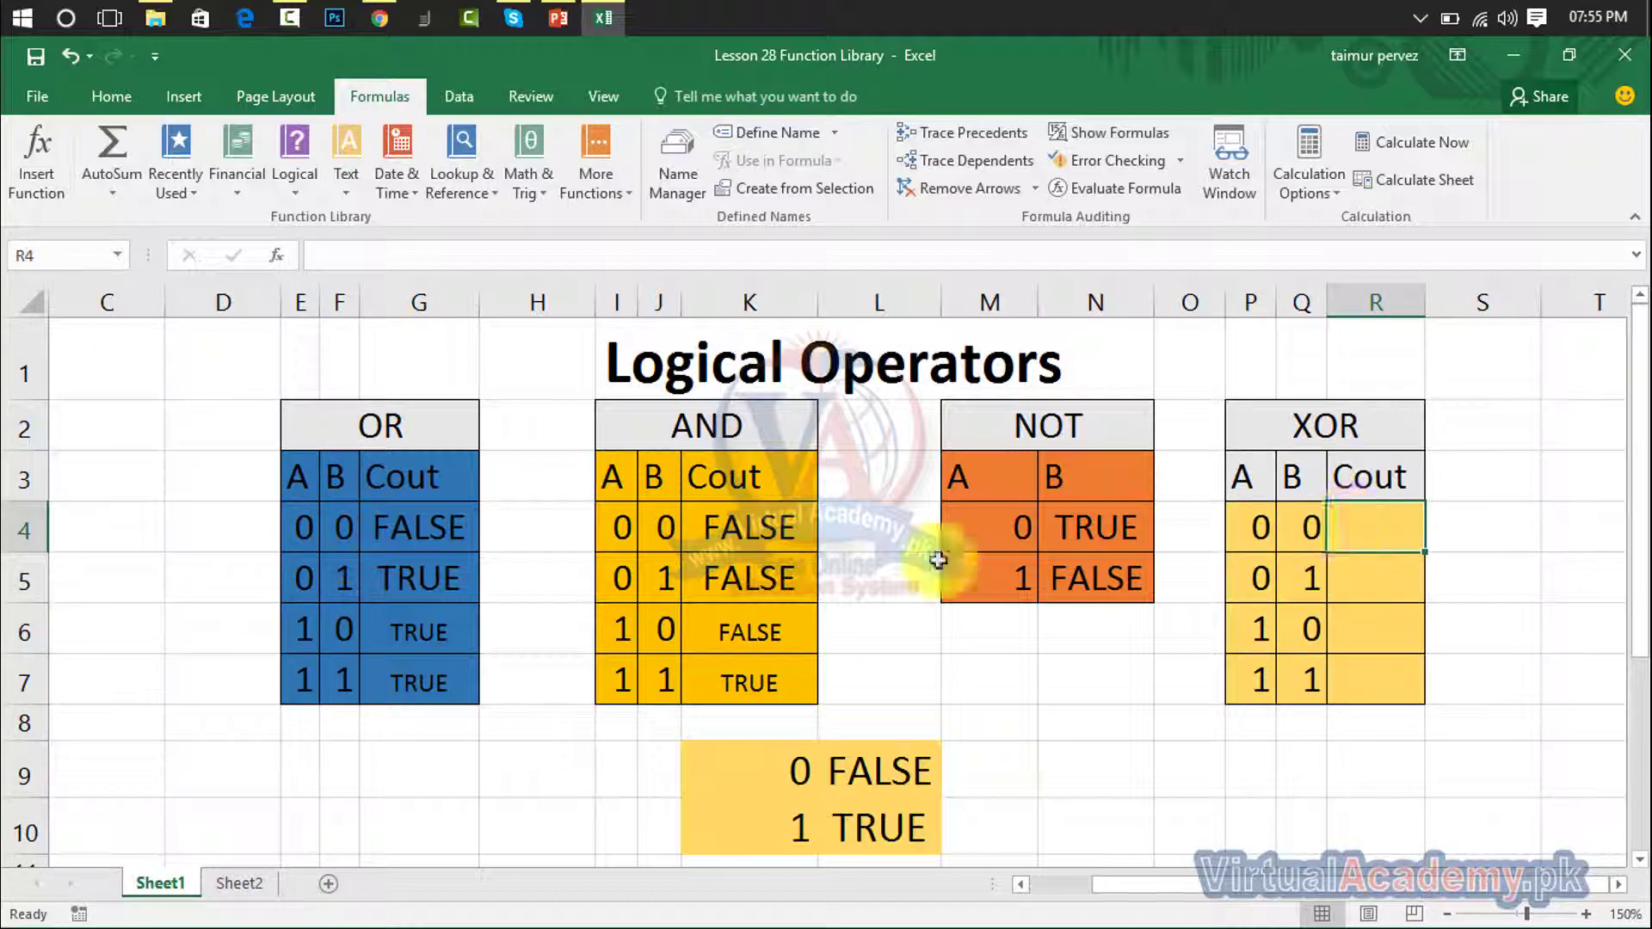
Insert the XOR function into R4 with arguments 0 and 0, showing FALSE
{"action": "left_click", "coordinate": [297, 169]}
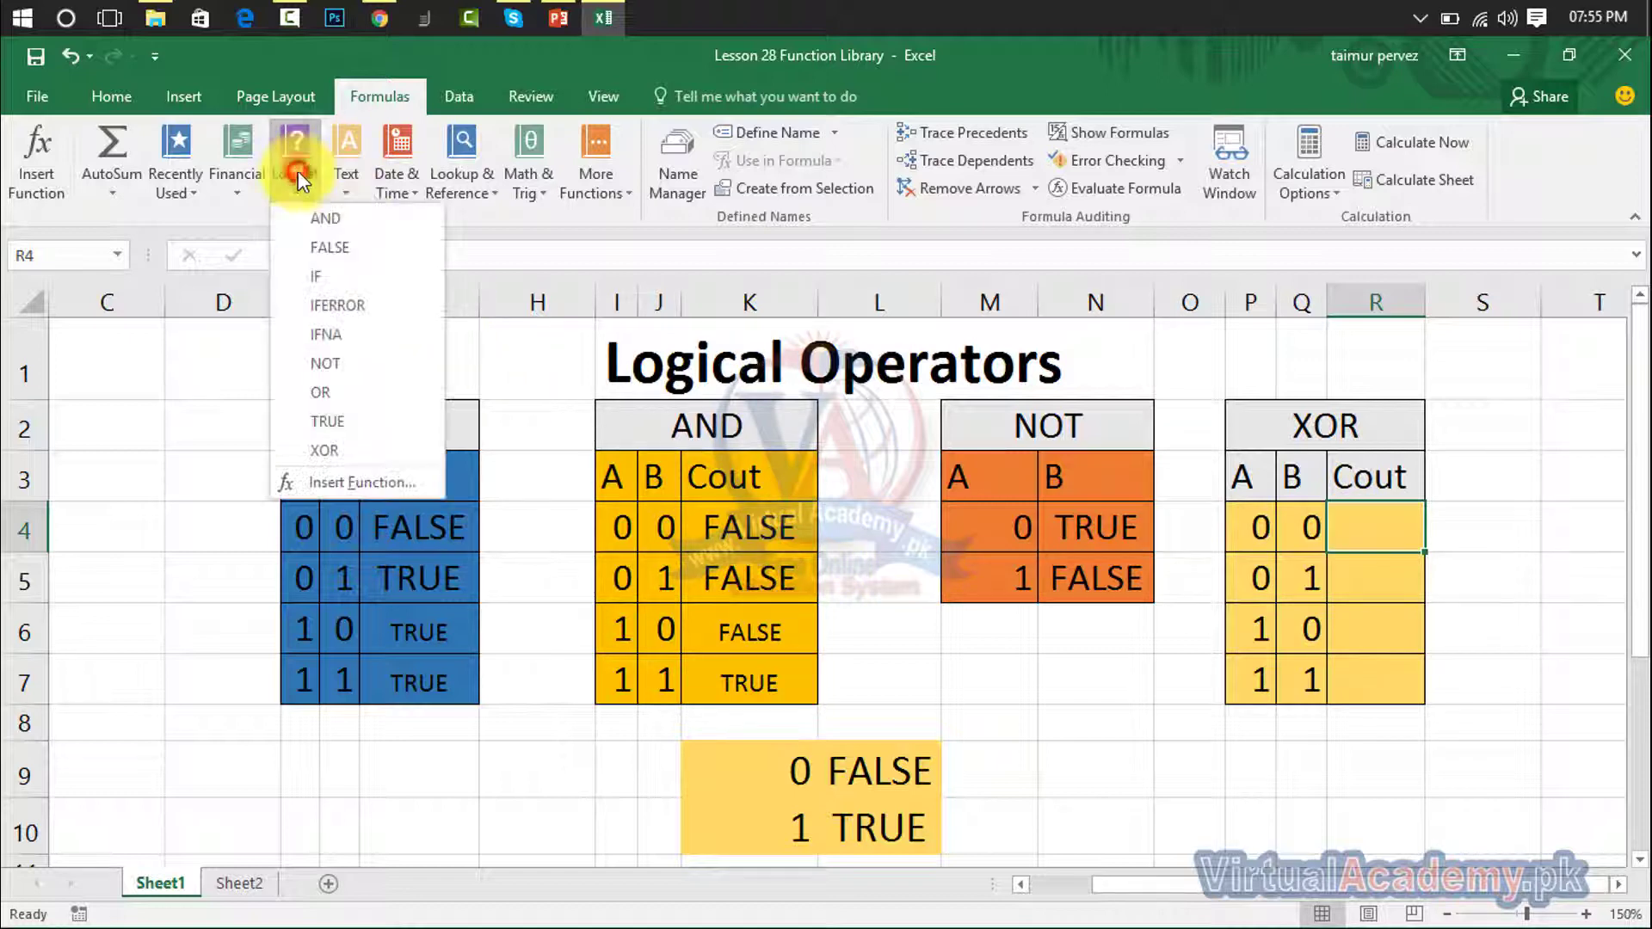
{"action": "left_click", "coordinate": [374, 443]}
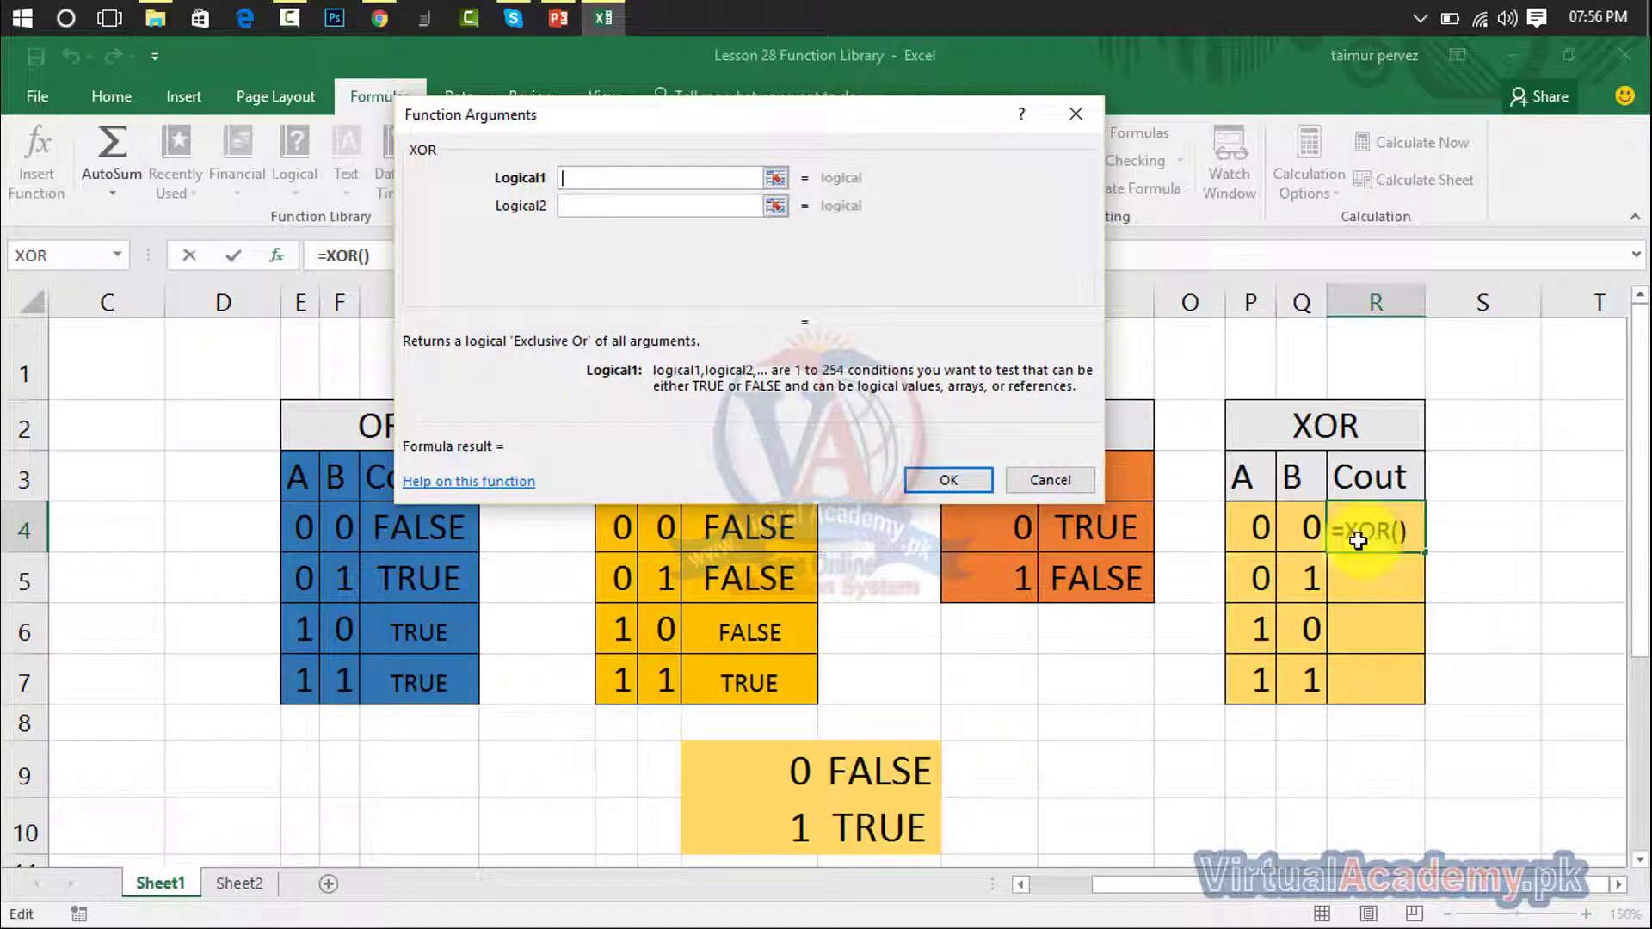
{"action": "type", "text": "0"}
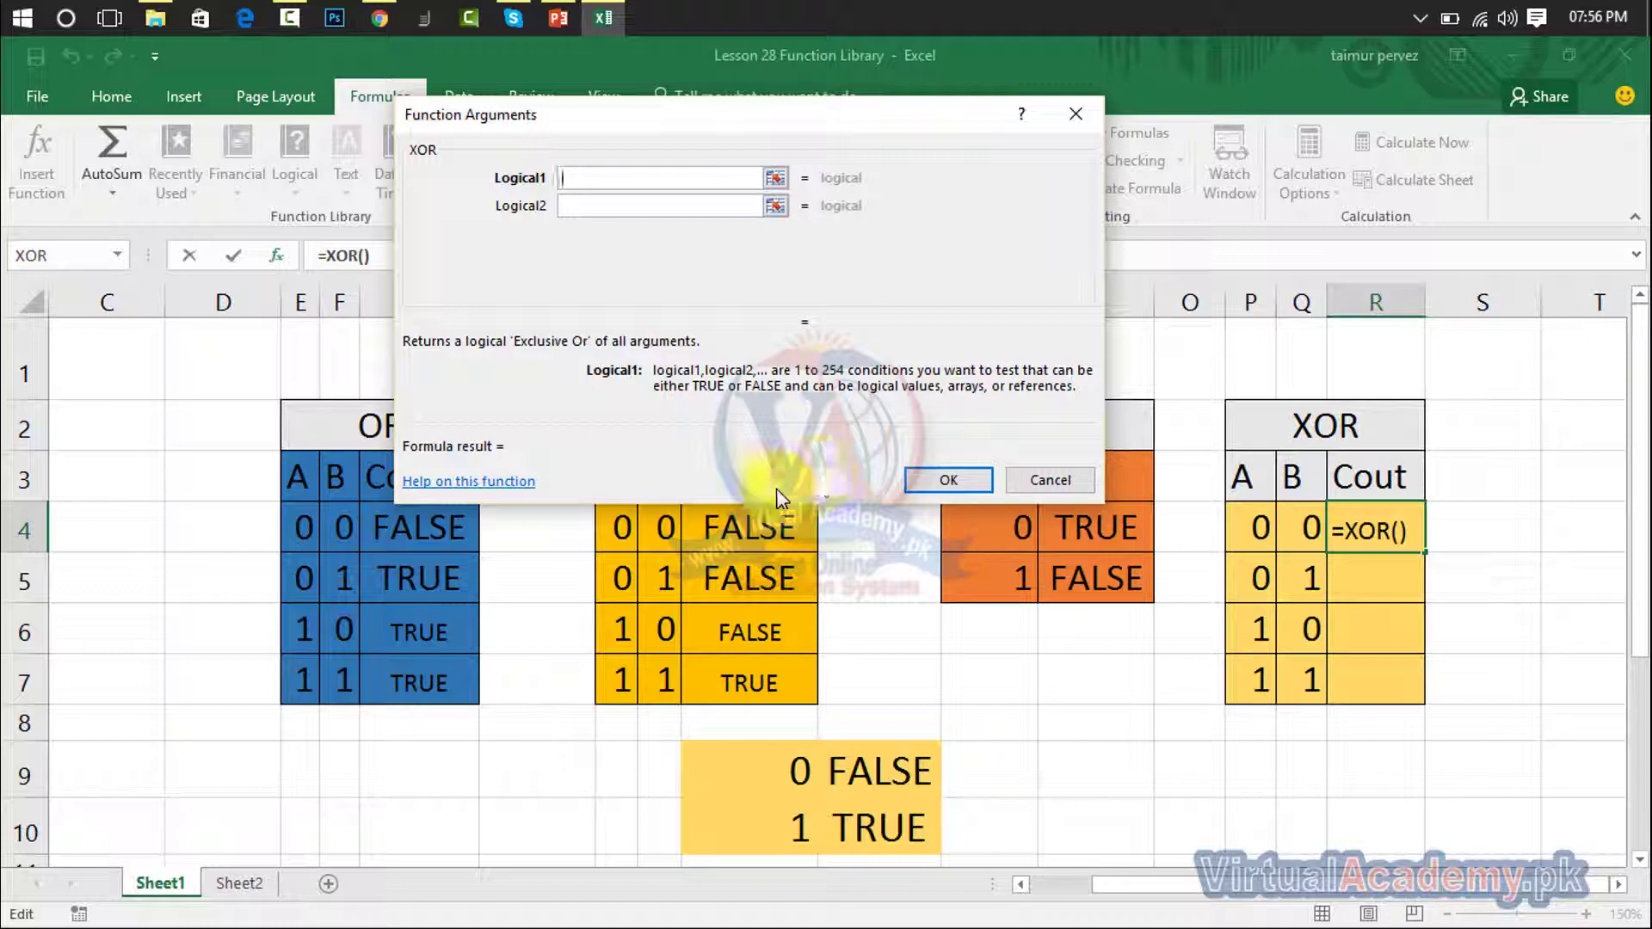
{"action": "key", "text": "Tab"}
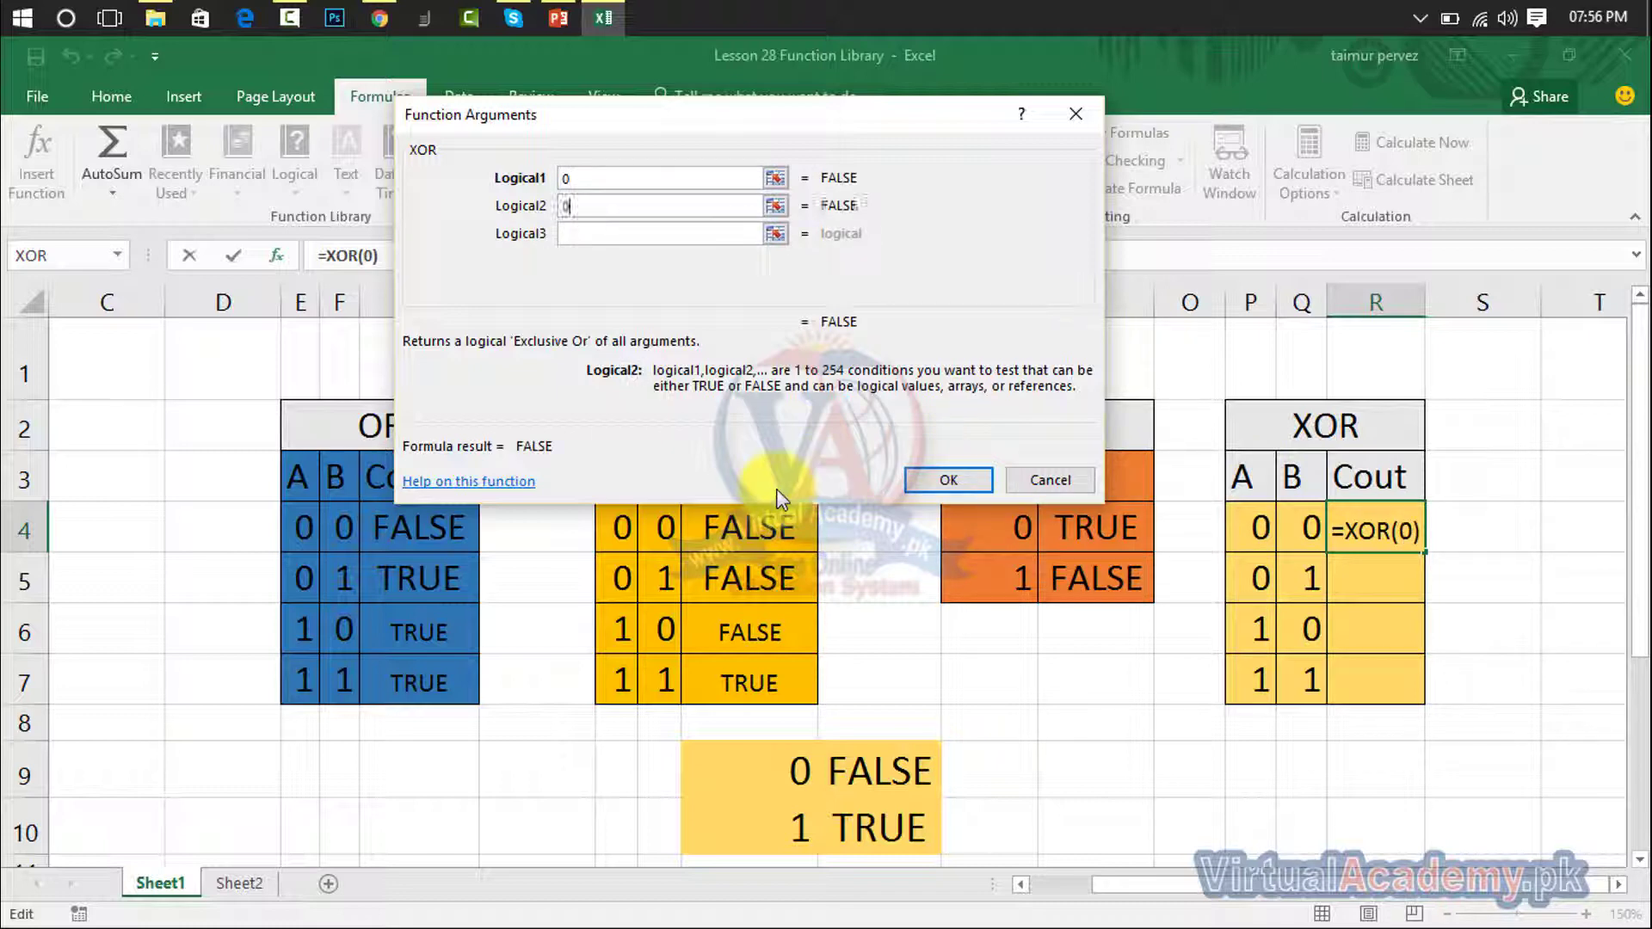
{"action": "left_click", "coordinate": [968, 475]}
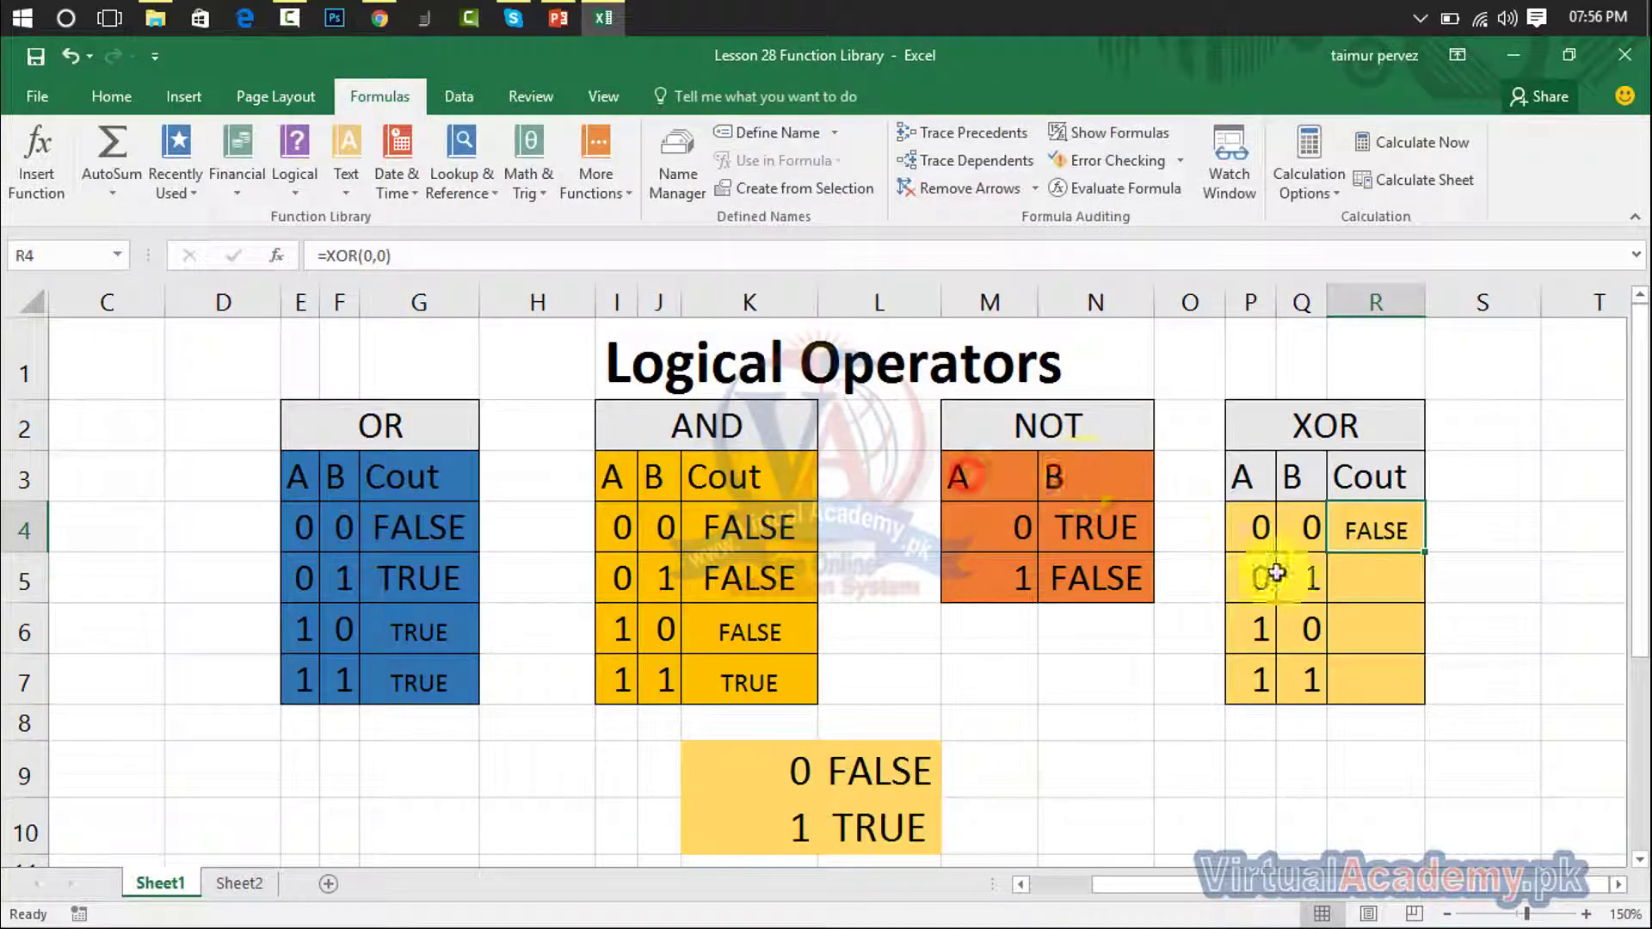
{"action": "left_click", "coordinate": [1350, 597]}
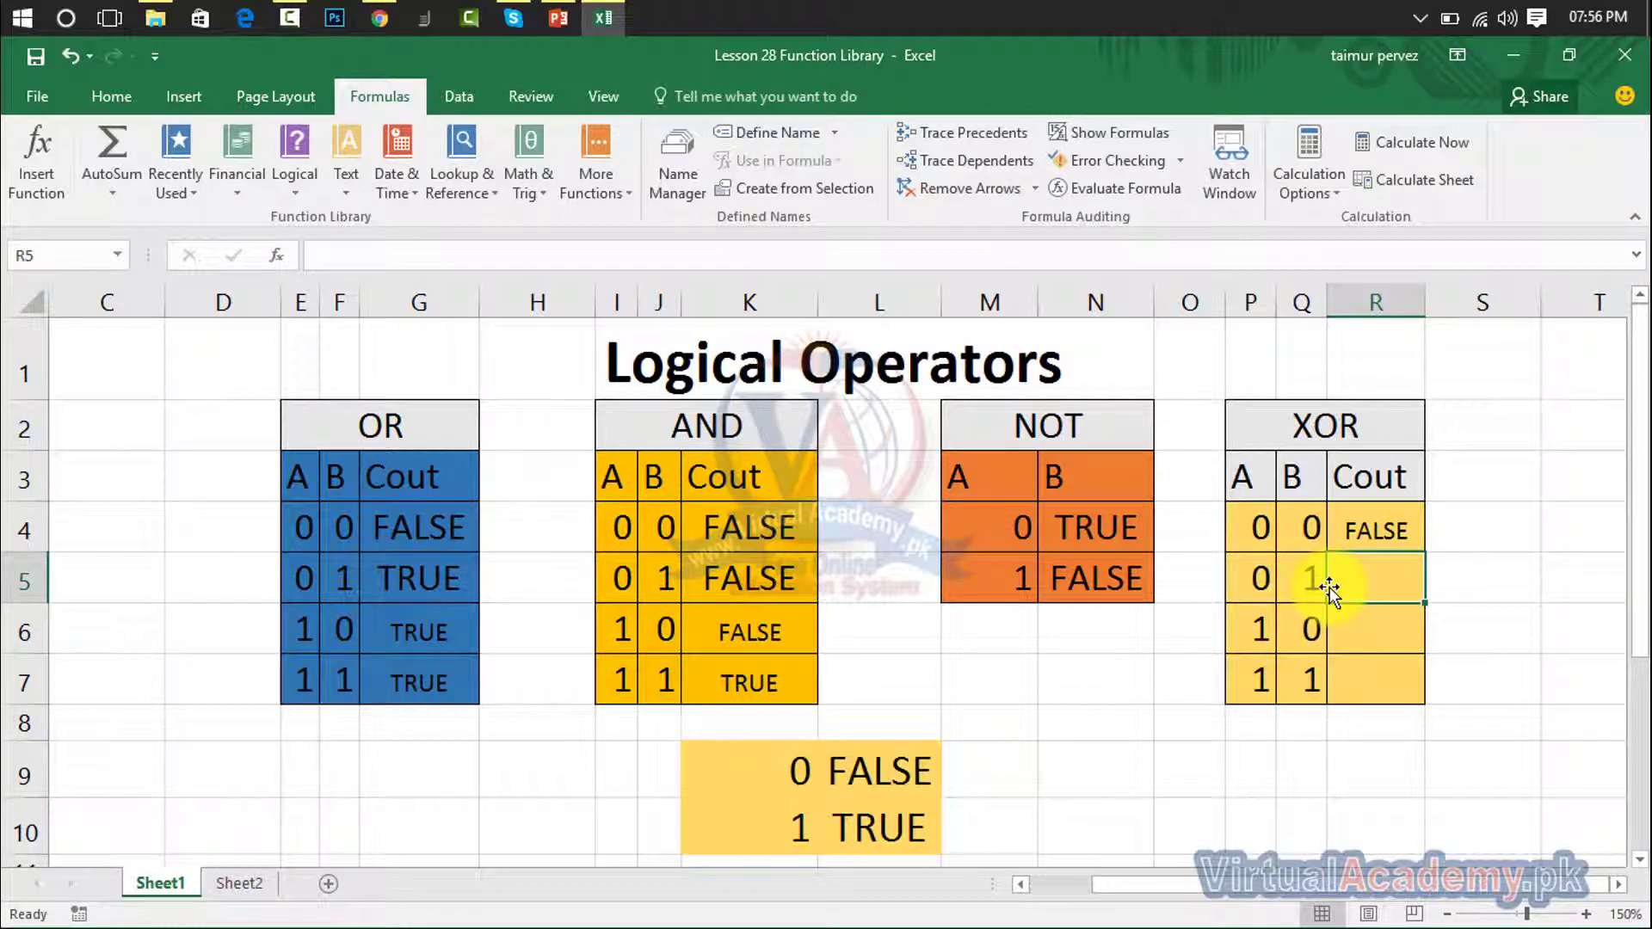
Enter =XOR(P5:Q5), =XOR(P6:Q6) and =XOR(P7:Q7) in R5:R7, giving TRUE, TRUE, FALSE
{"action": "type", "text": "="}
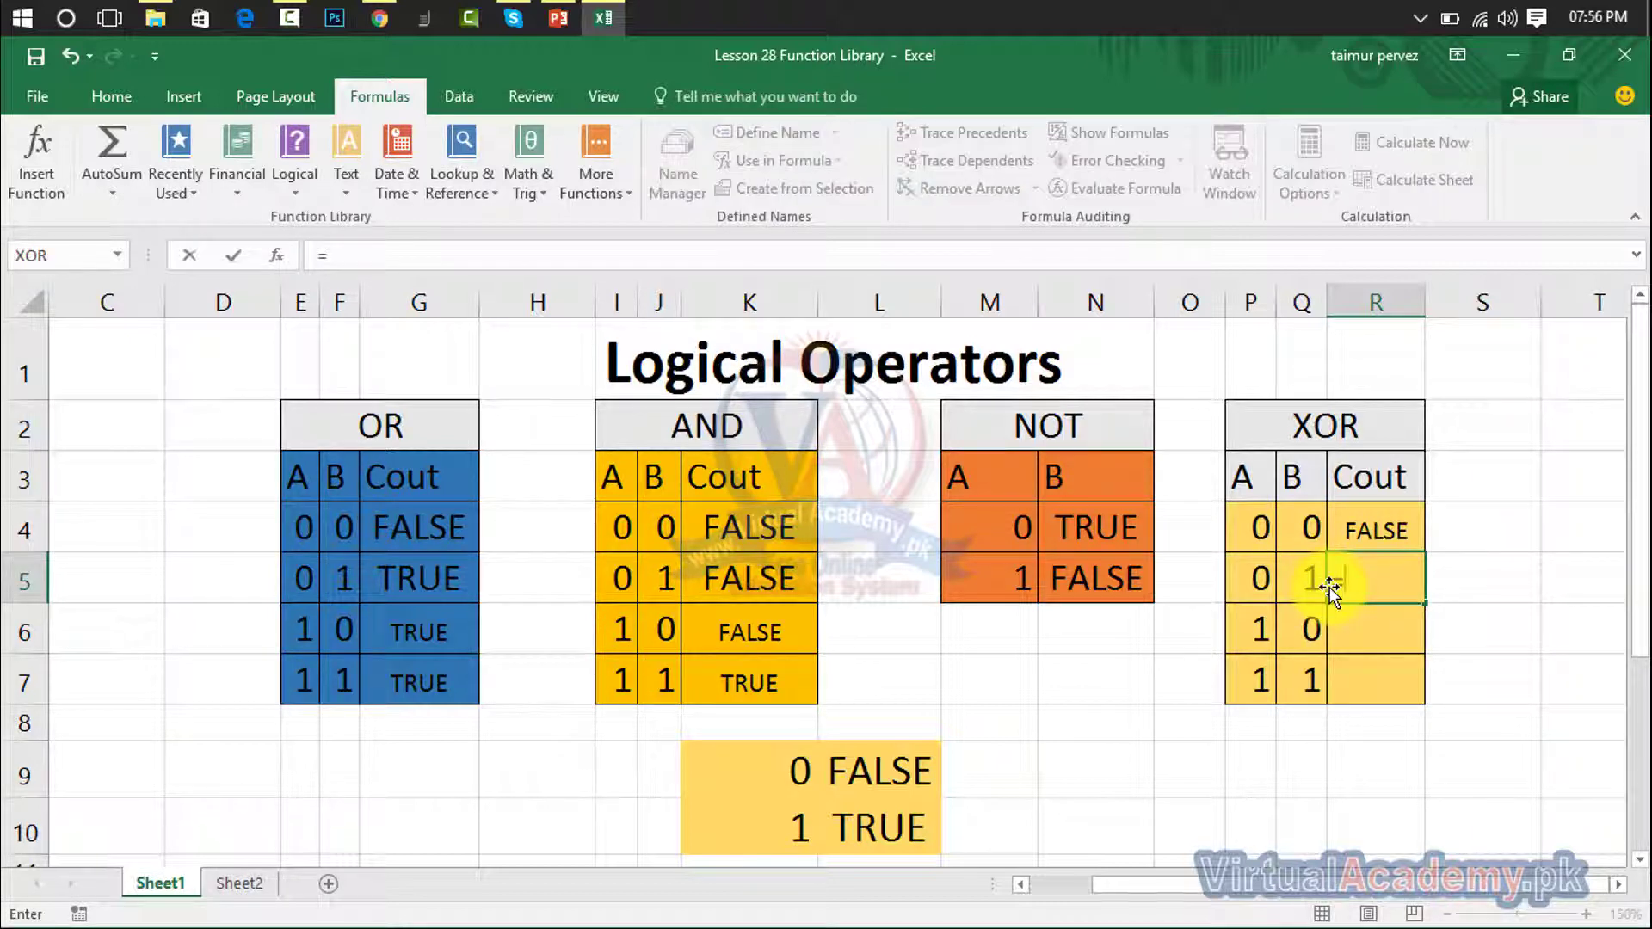
{"action": "type", "text": "xor"}
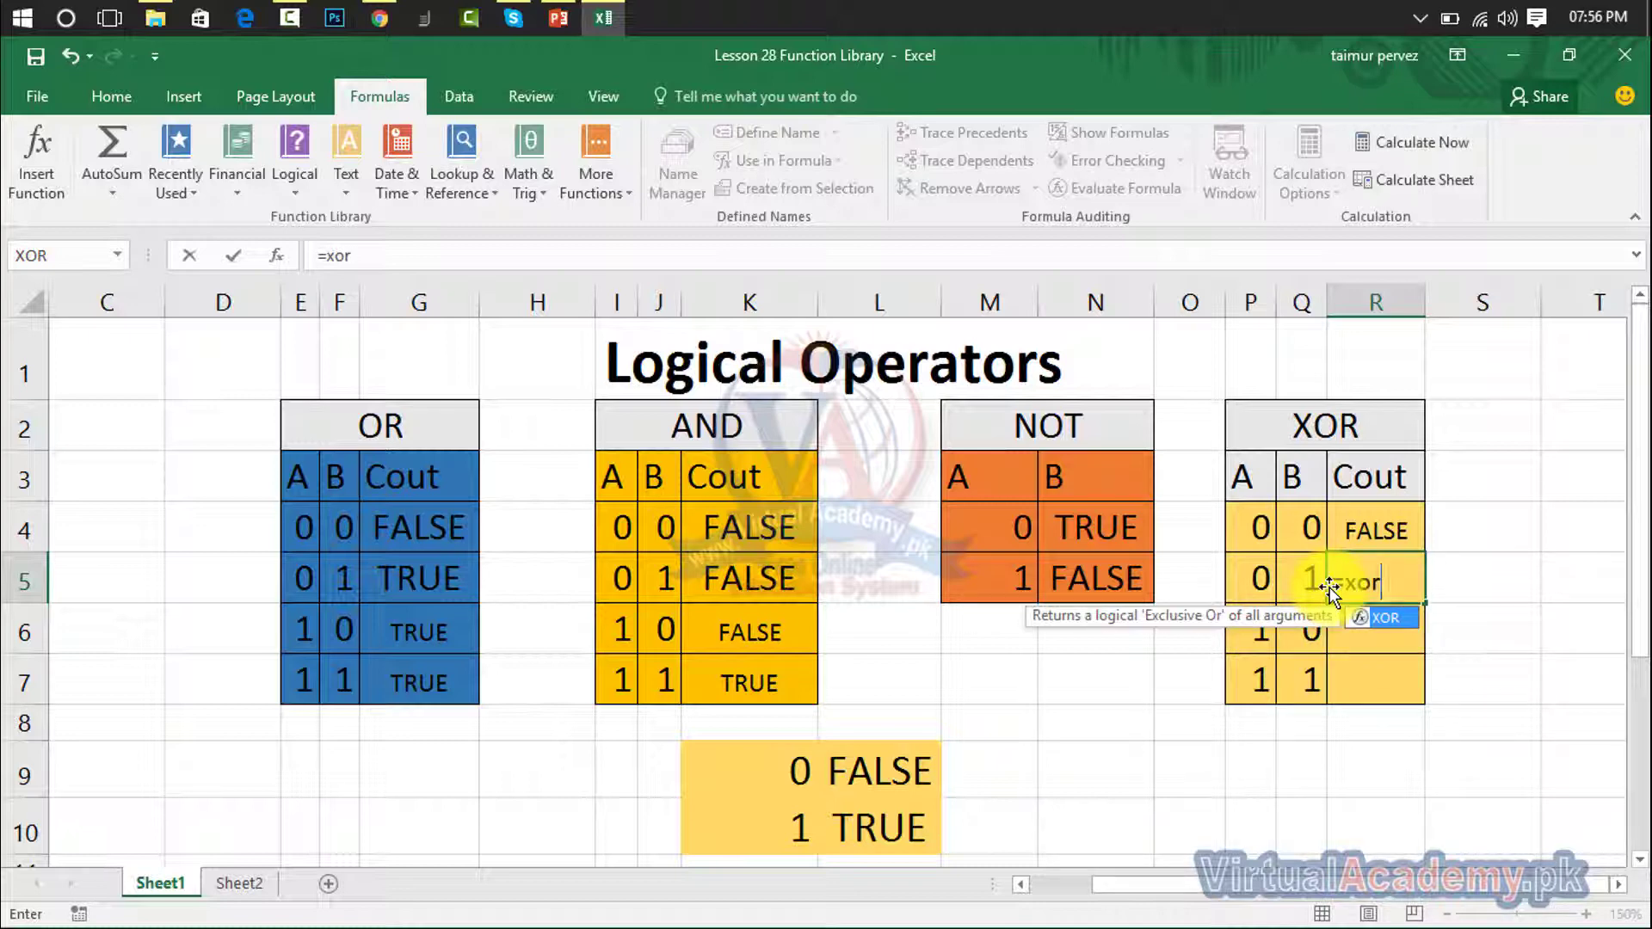
{"action": "type", "text": "("}
{"action": "left_click_drag", "start_coordinate": [1258, 582], "coordinate": [1296, 583]}
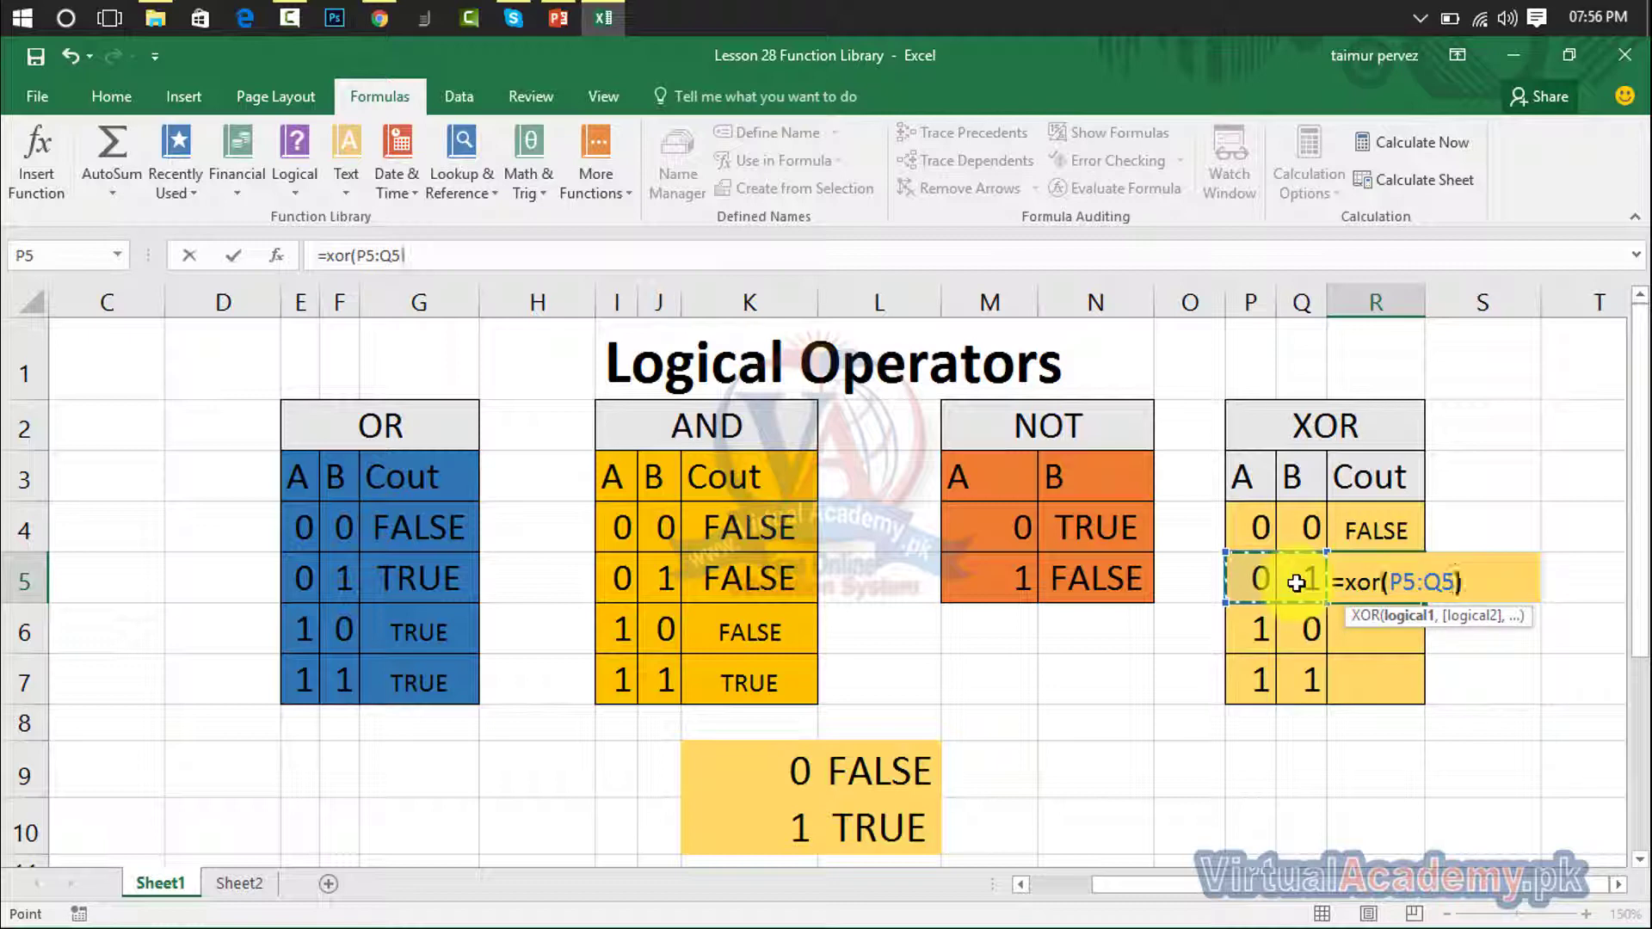
{"action": "type", "text": ")"}
{"action": "key", "text": "Return"}
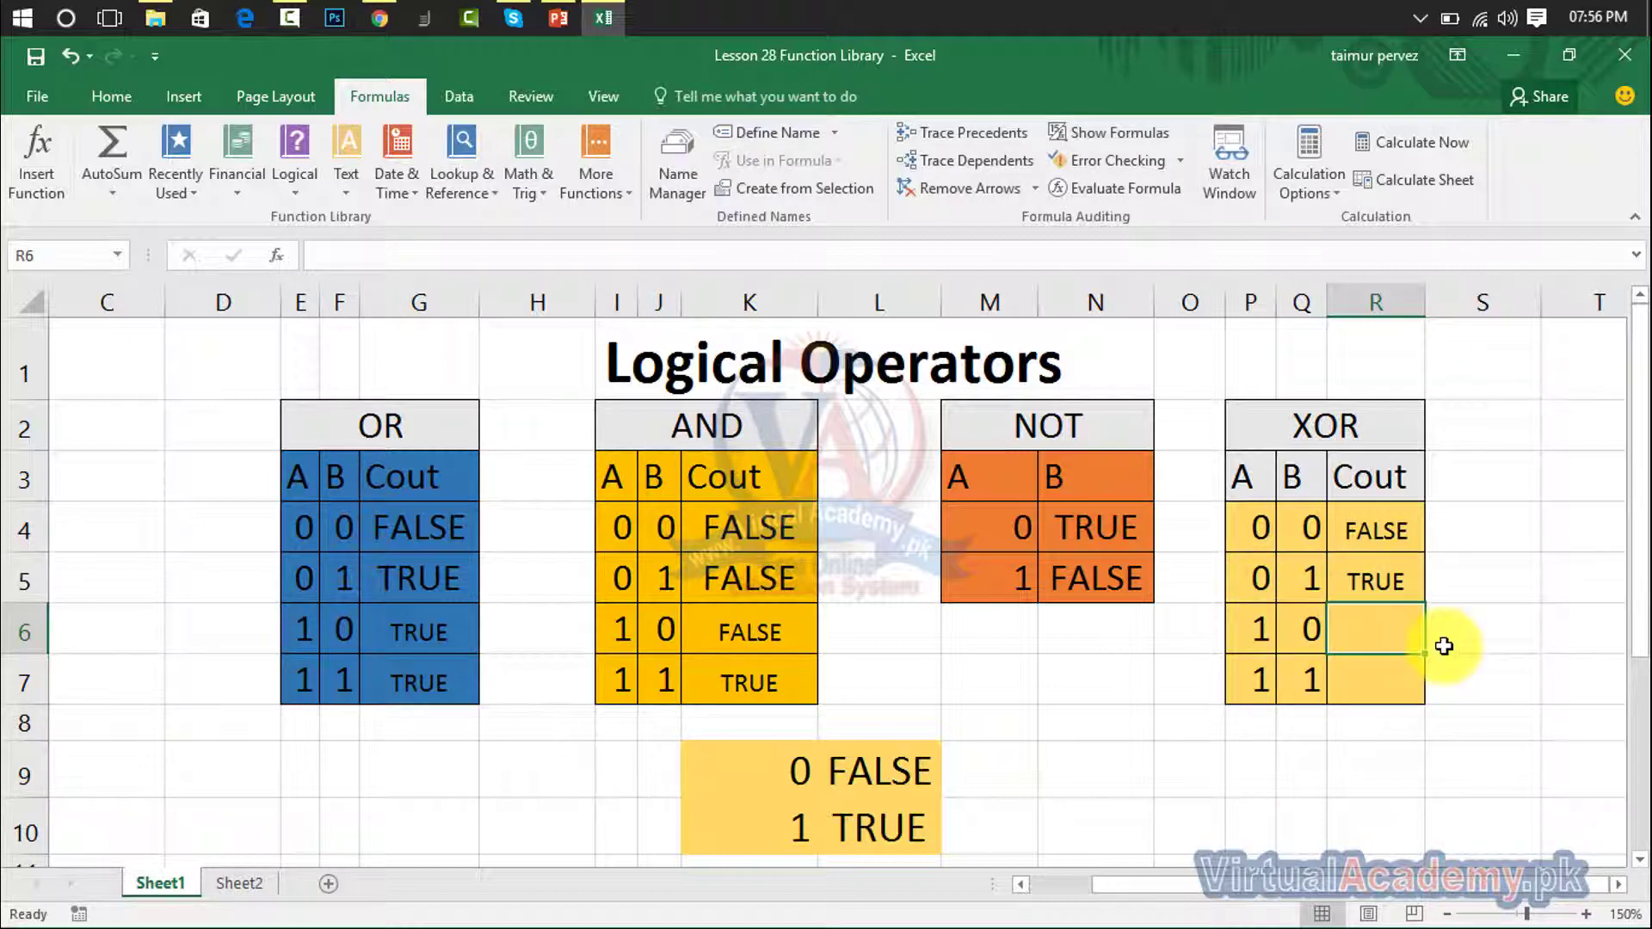
{"action": "type", "text": "="}
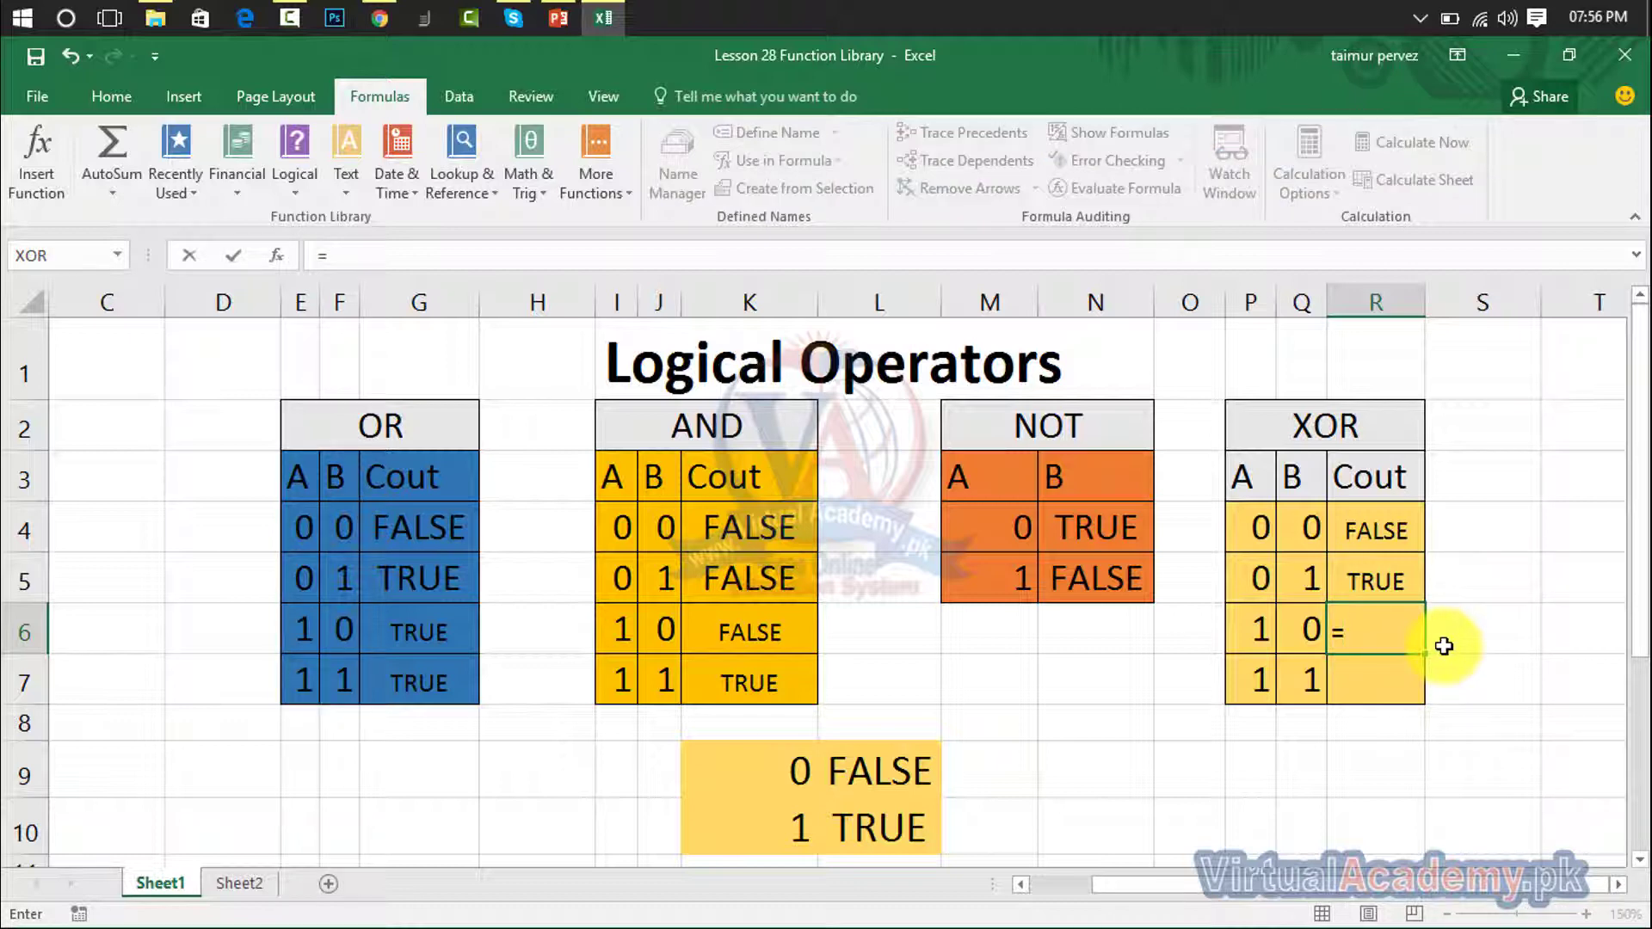
{"action": "type", "text": "xor"}
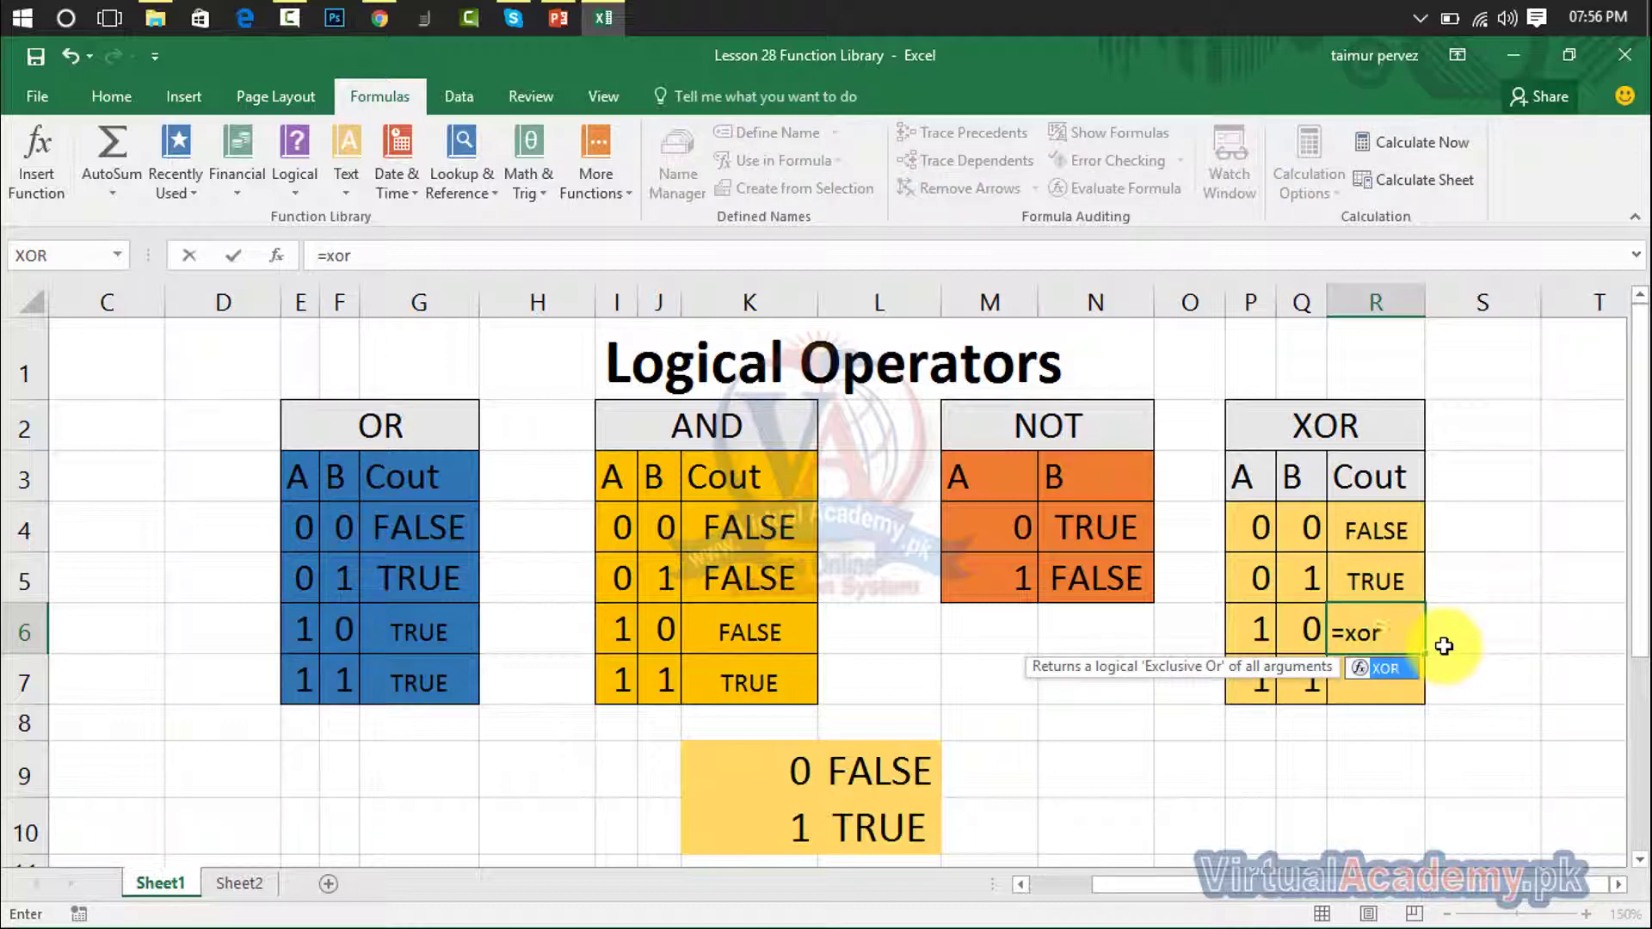
{"action": "type", "text": "("}
{"action": "left_click_drag", "start_coordinate": [1256, 632], "coordinate": [1300, 647]}
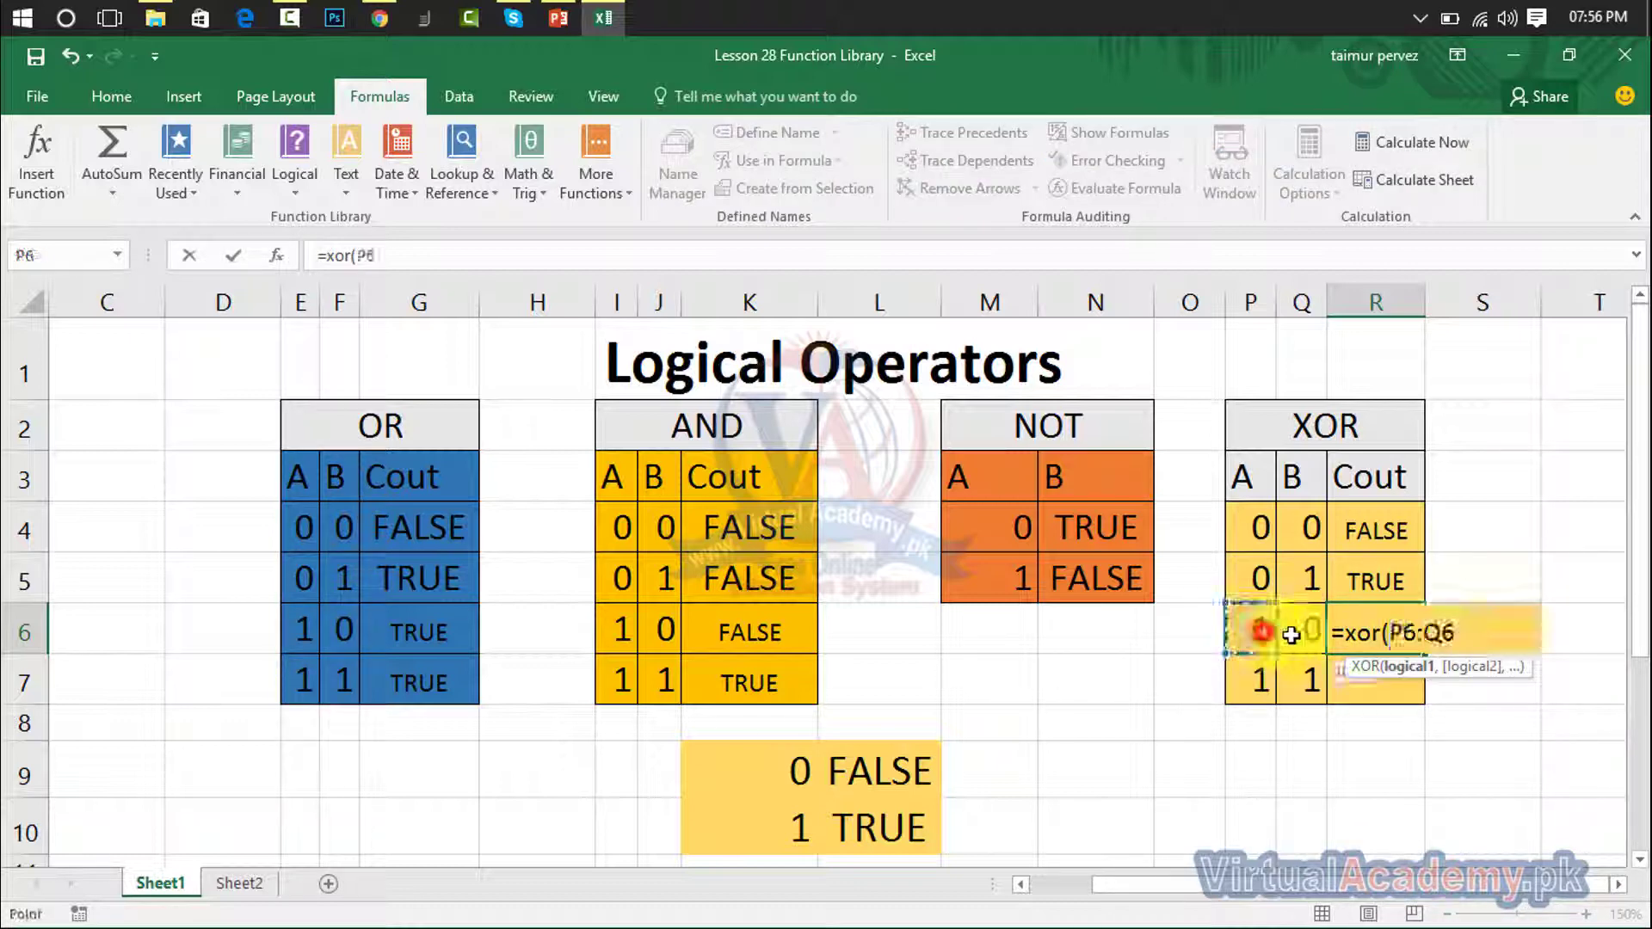
{"action": "type", "text": ")"}
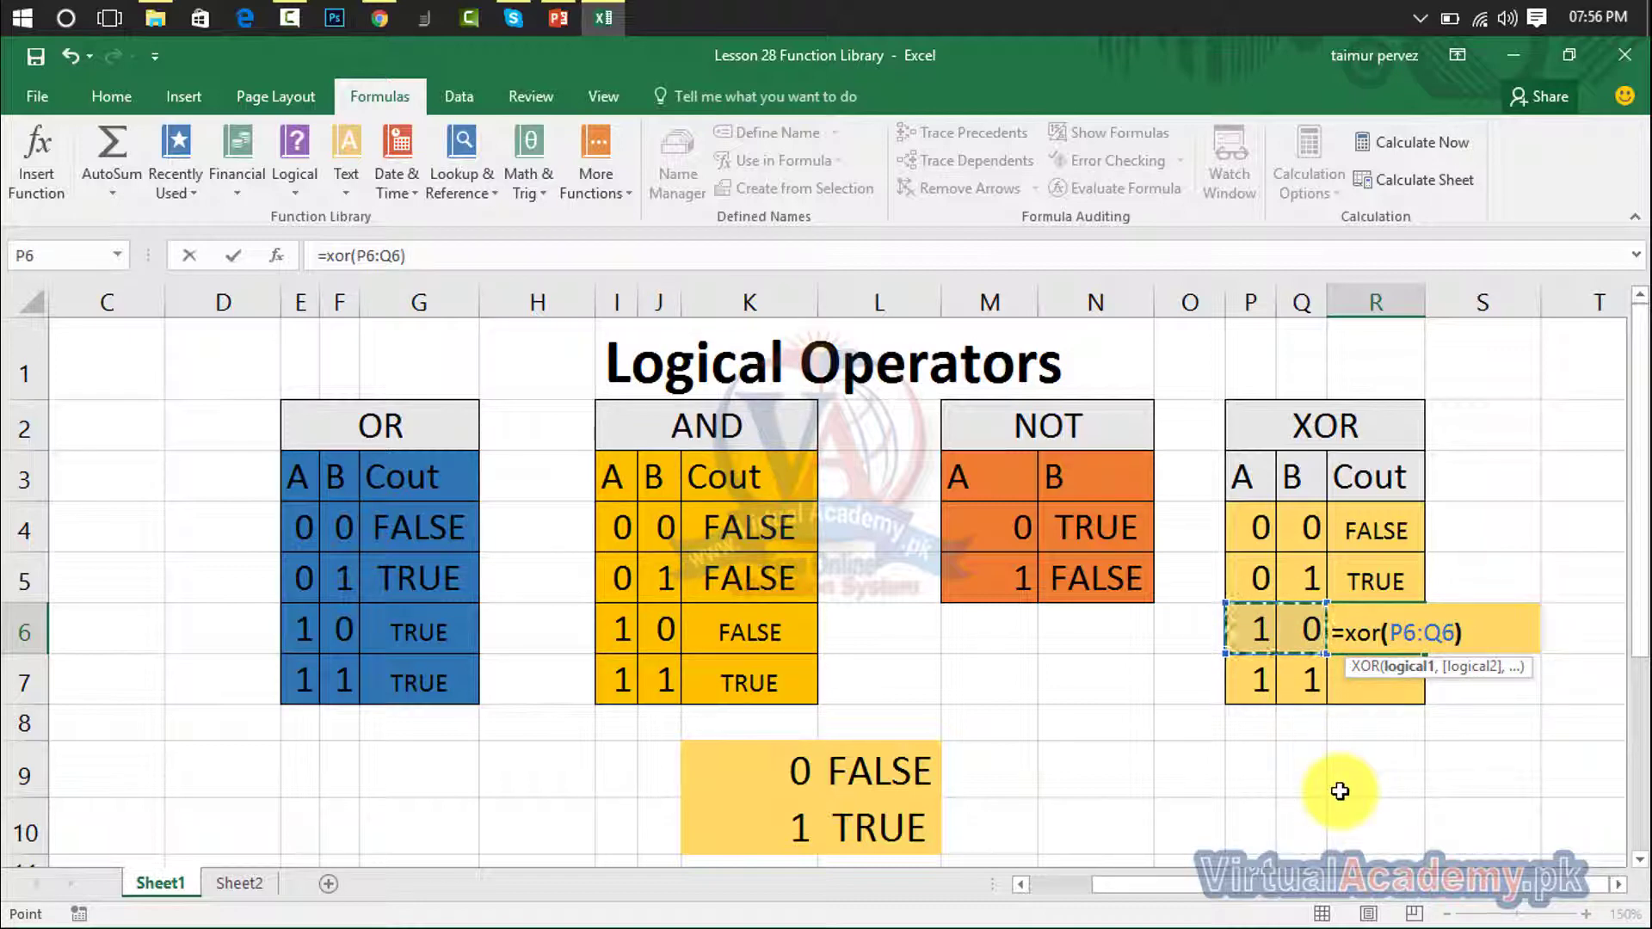
{"action": "key", "text": "Return"}
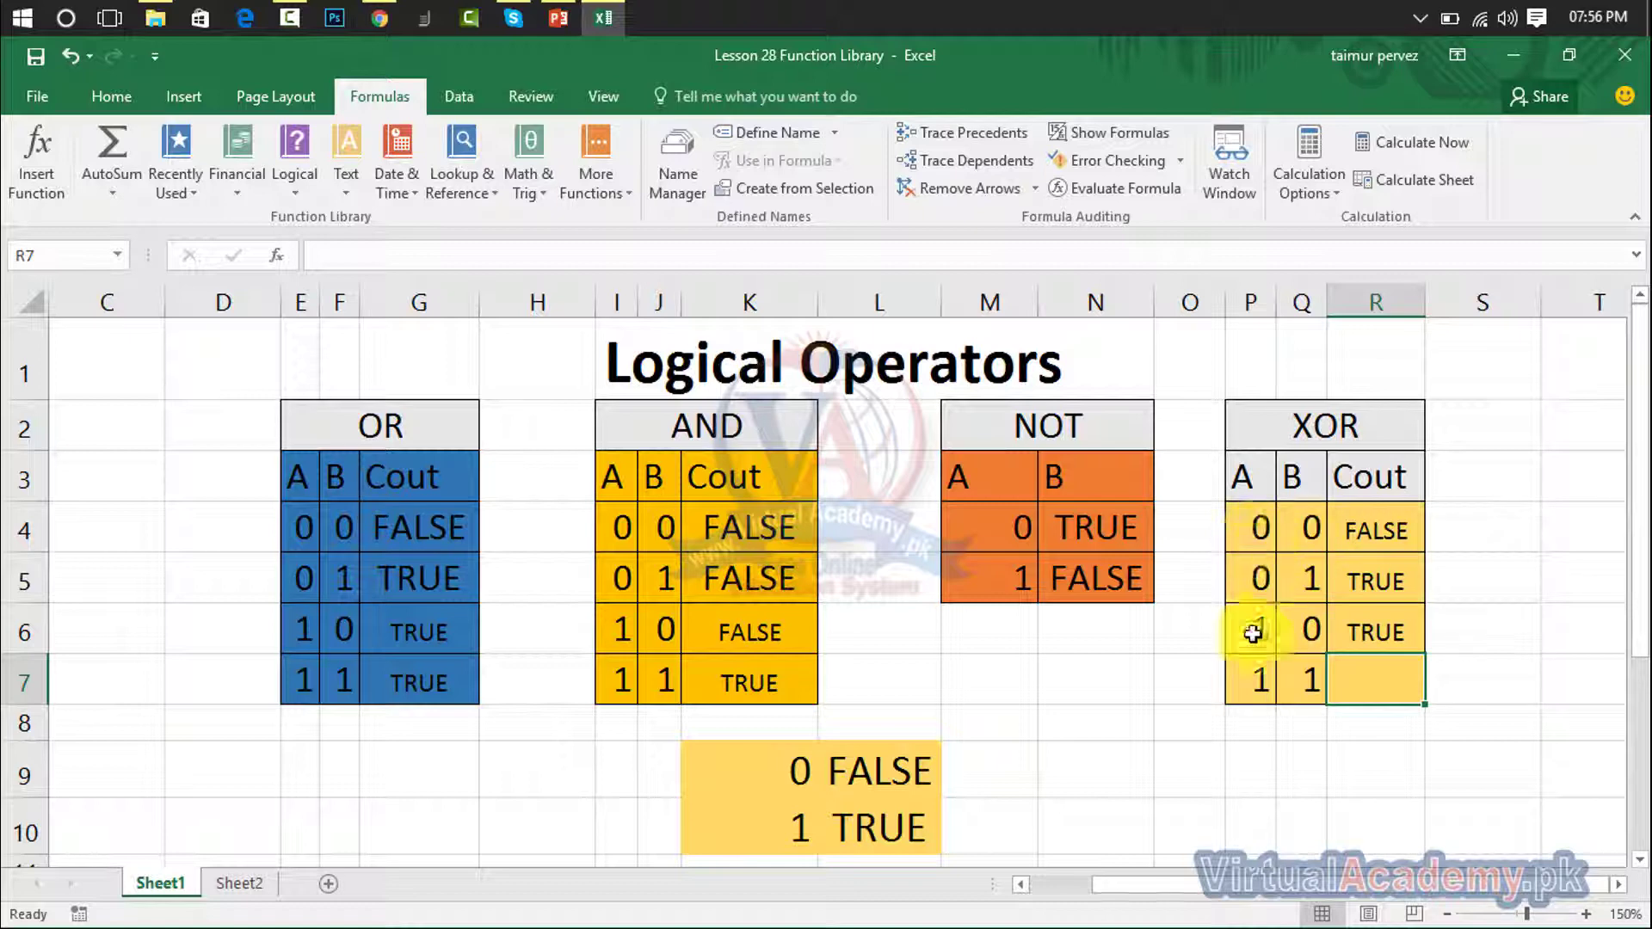
{"action": "type", "text": "="}
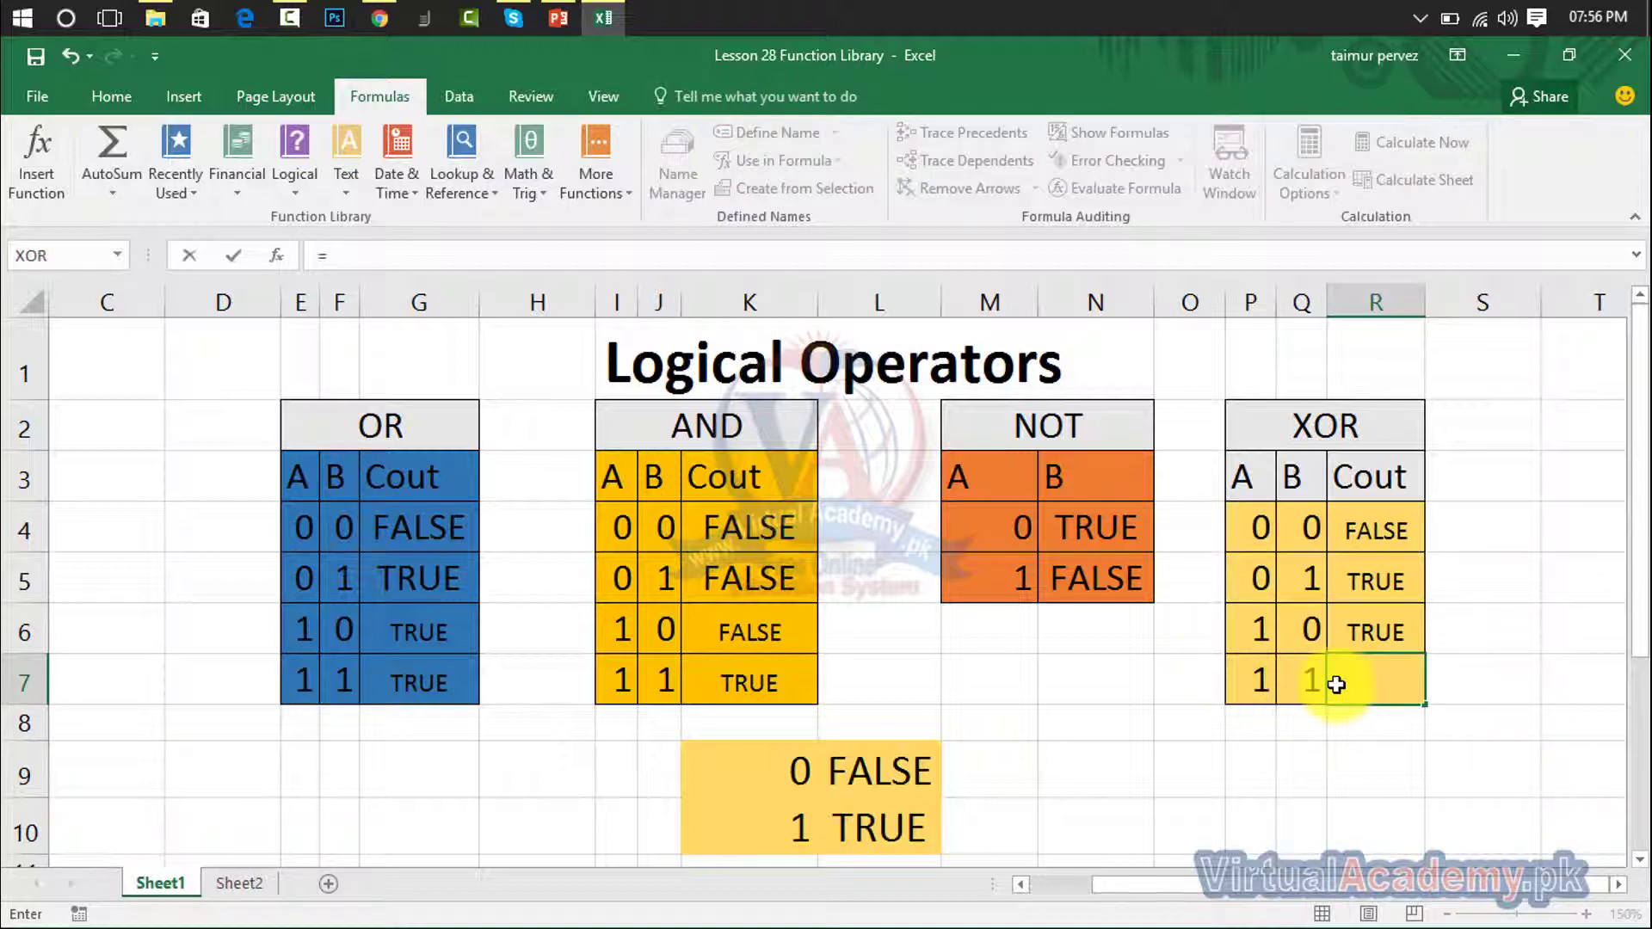
{"action": "type", "text": "xor"}
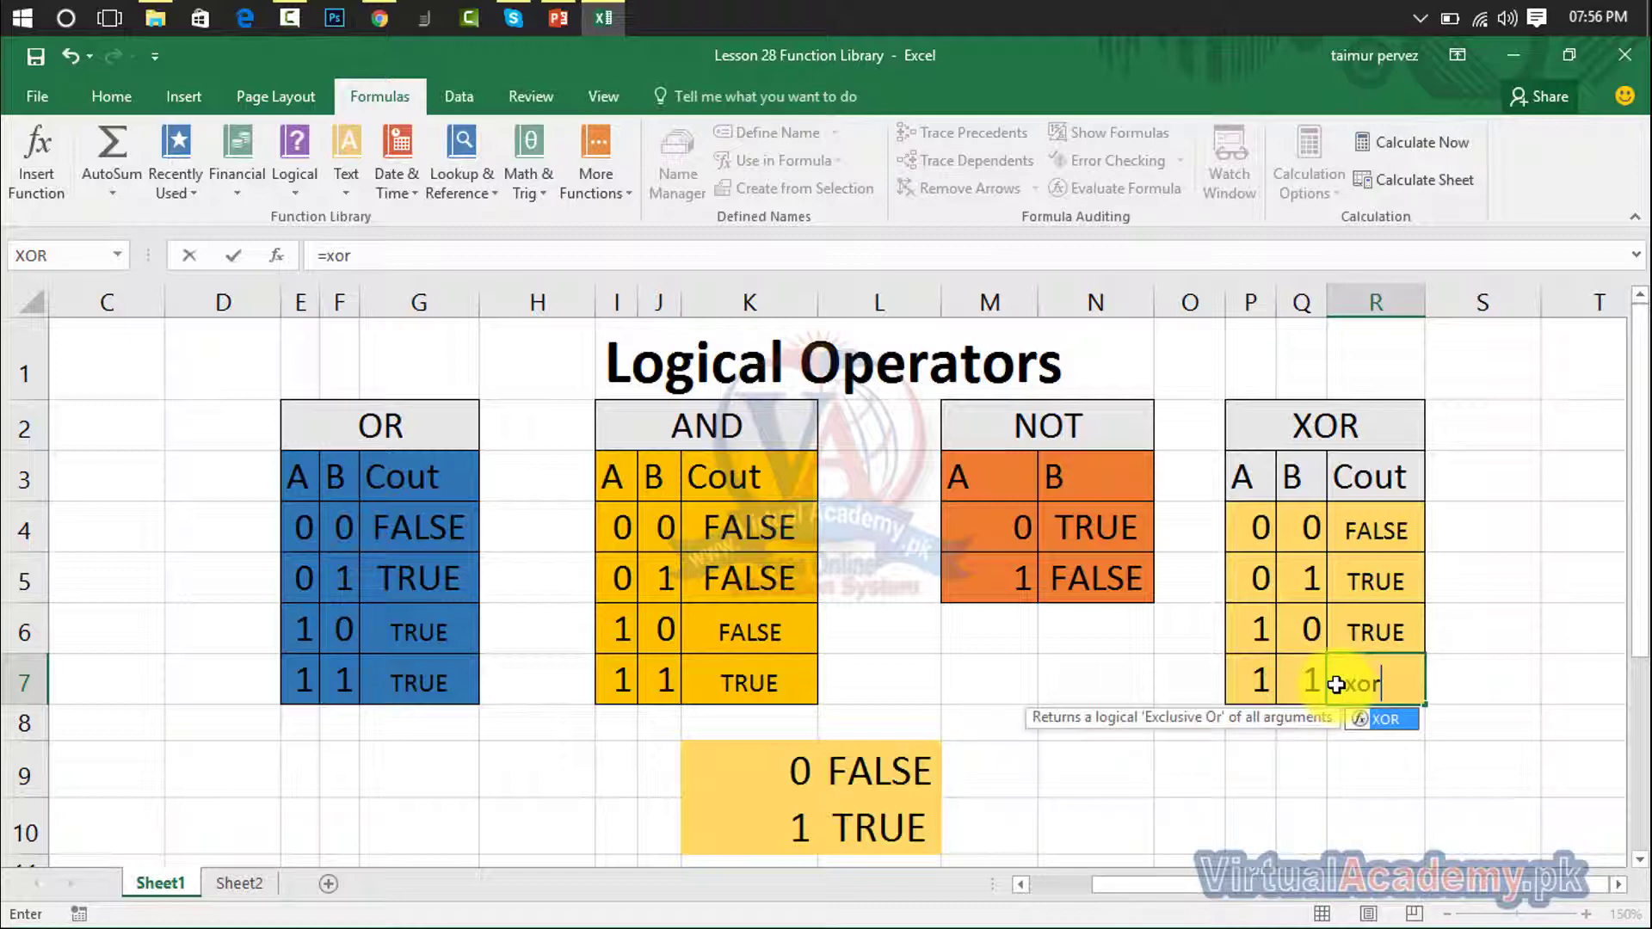
{"action": "type", "text": "("}
{"action": "left_click_drag", "start_coordinate": [1259, 680], "coordinate": [1302, 697]}
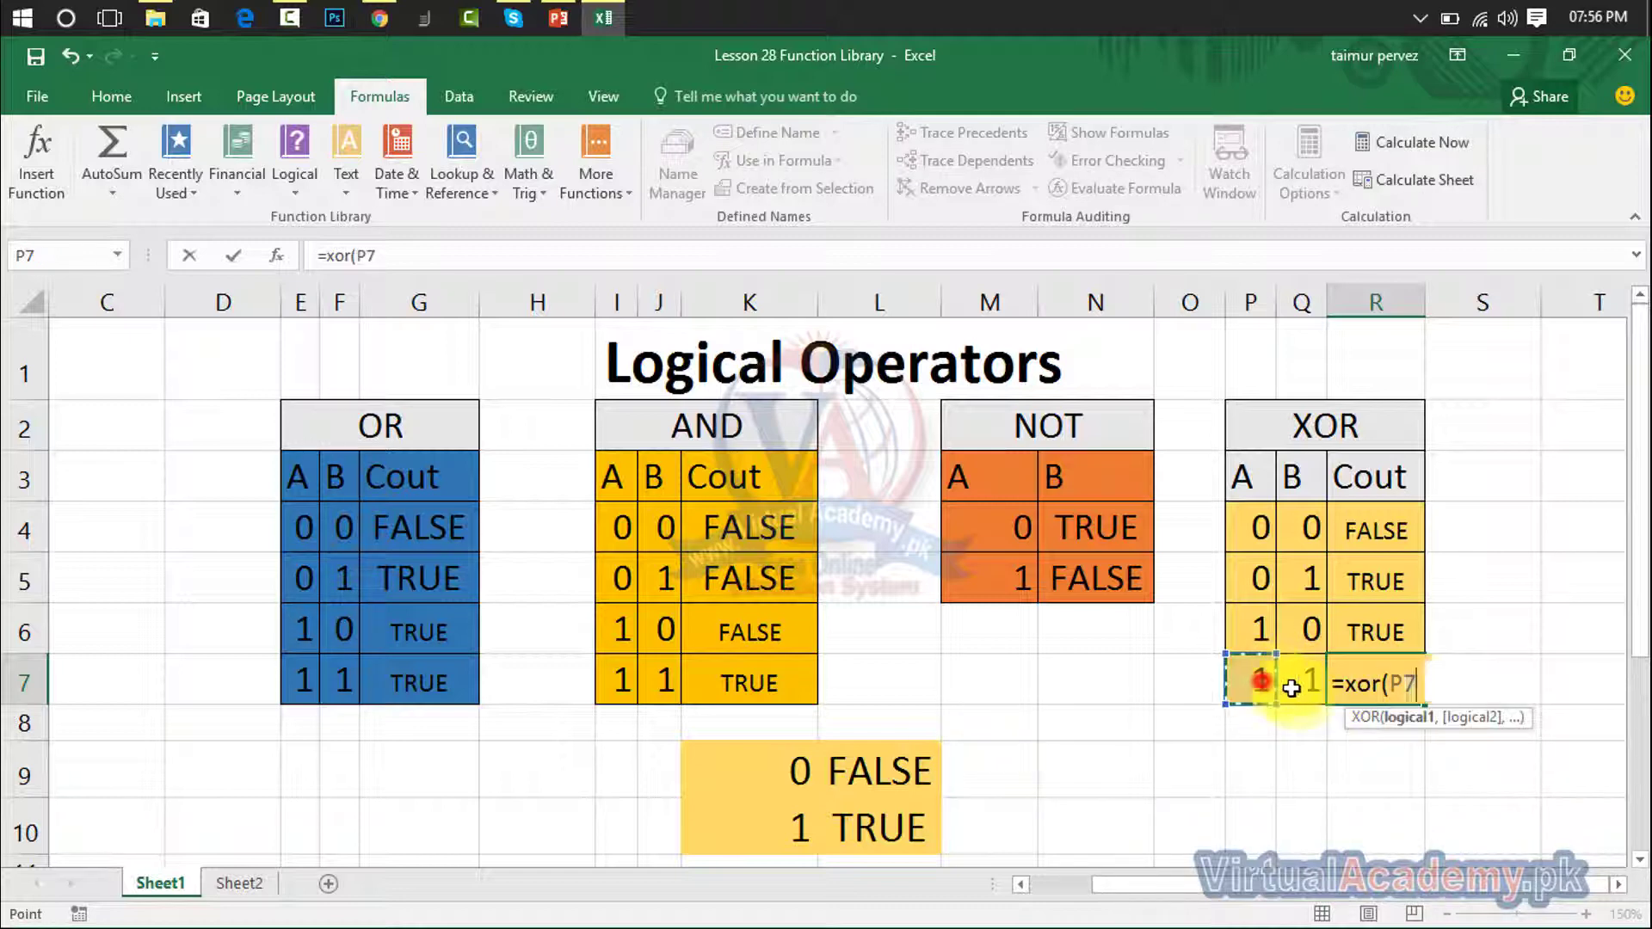
{"action": "type", "text": ")"}
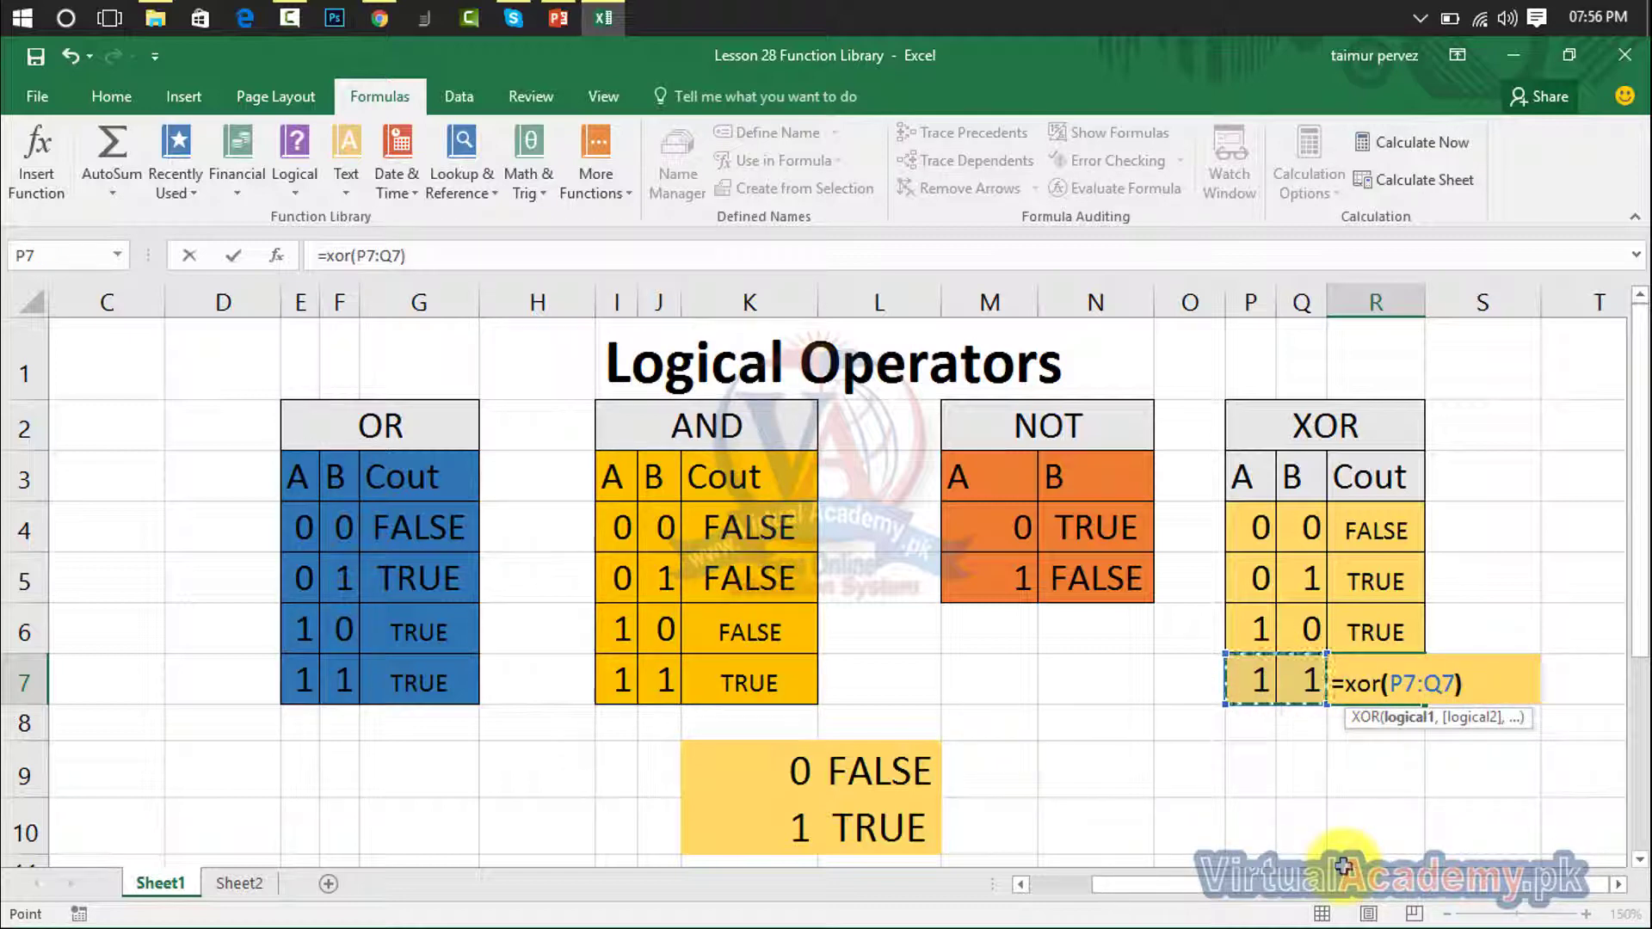
{"action": "key", "text": "Return"}
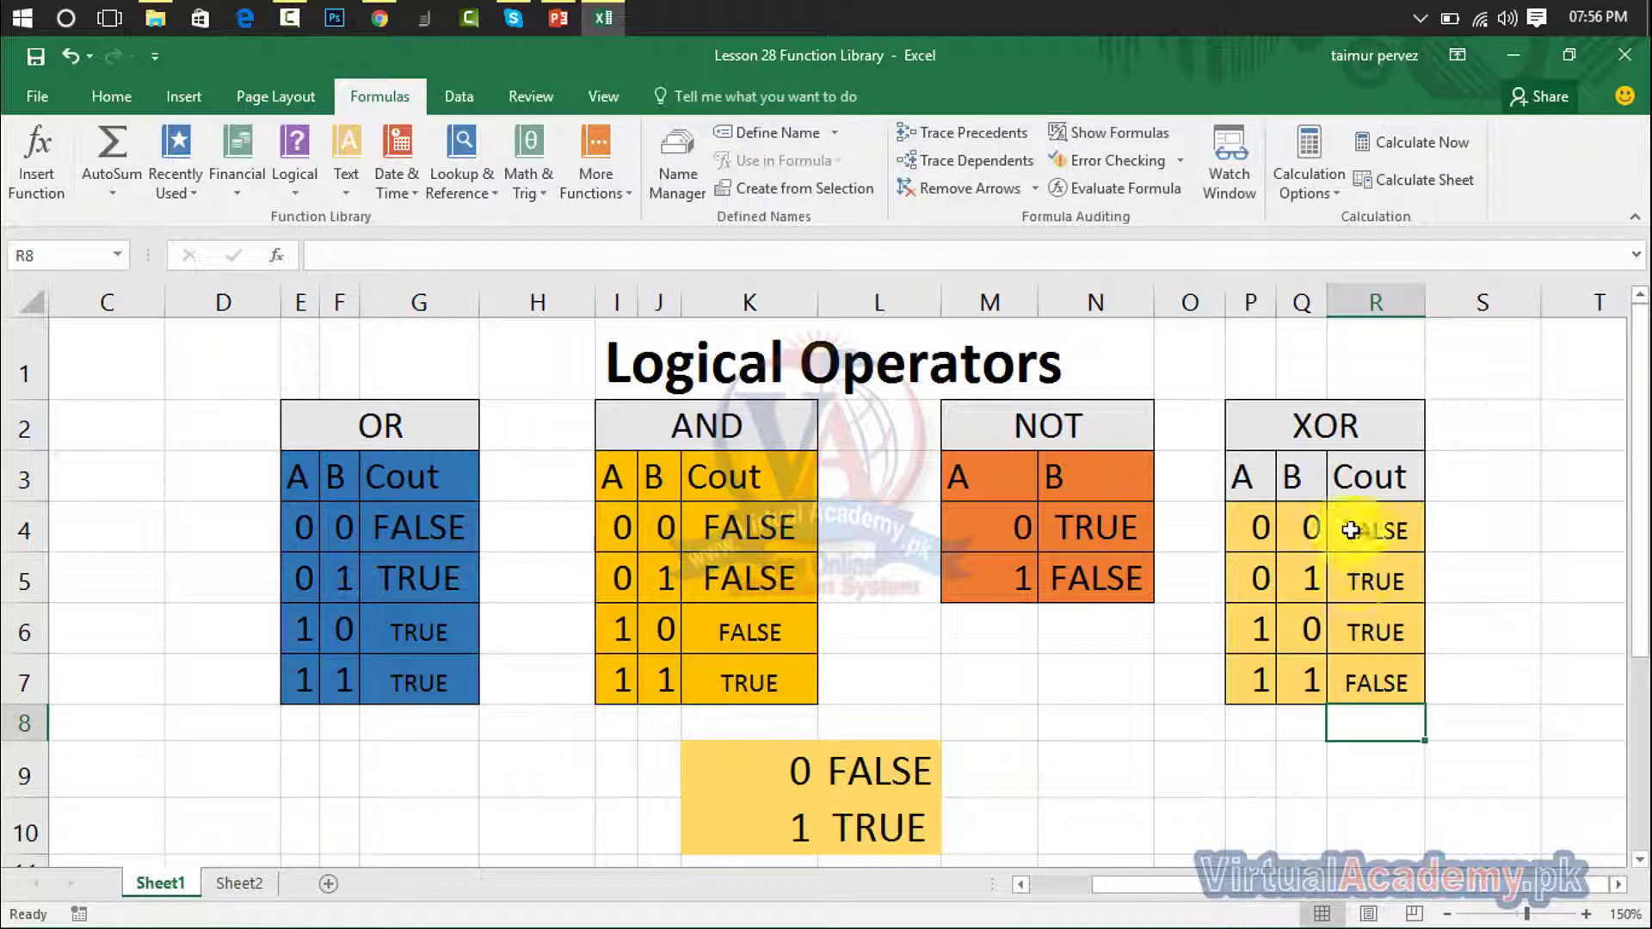
{"action": "left_click", "coordinate": [1351, 529]}
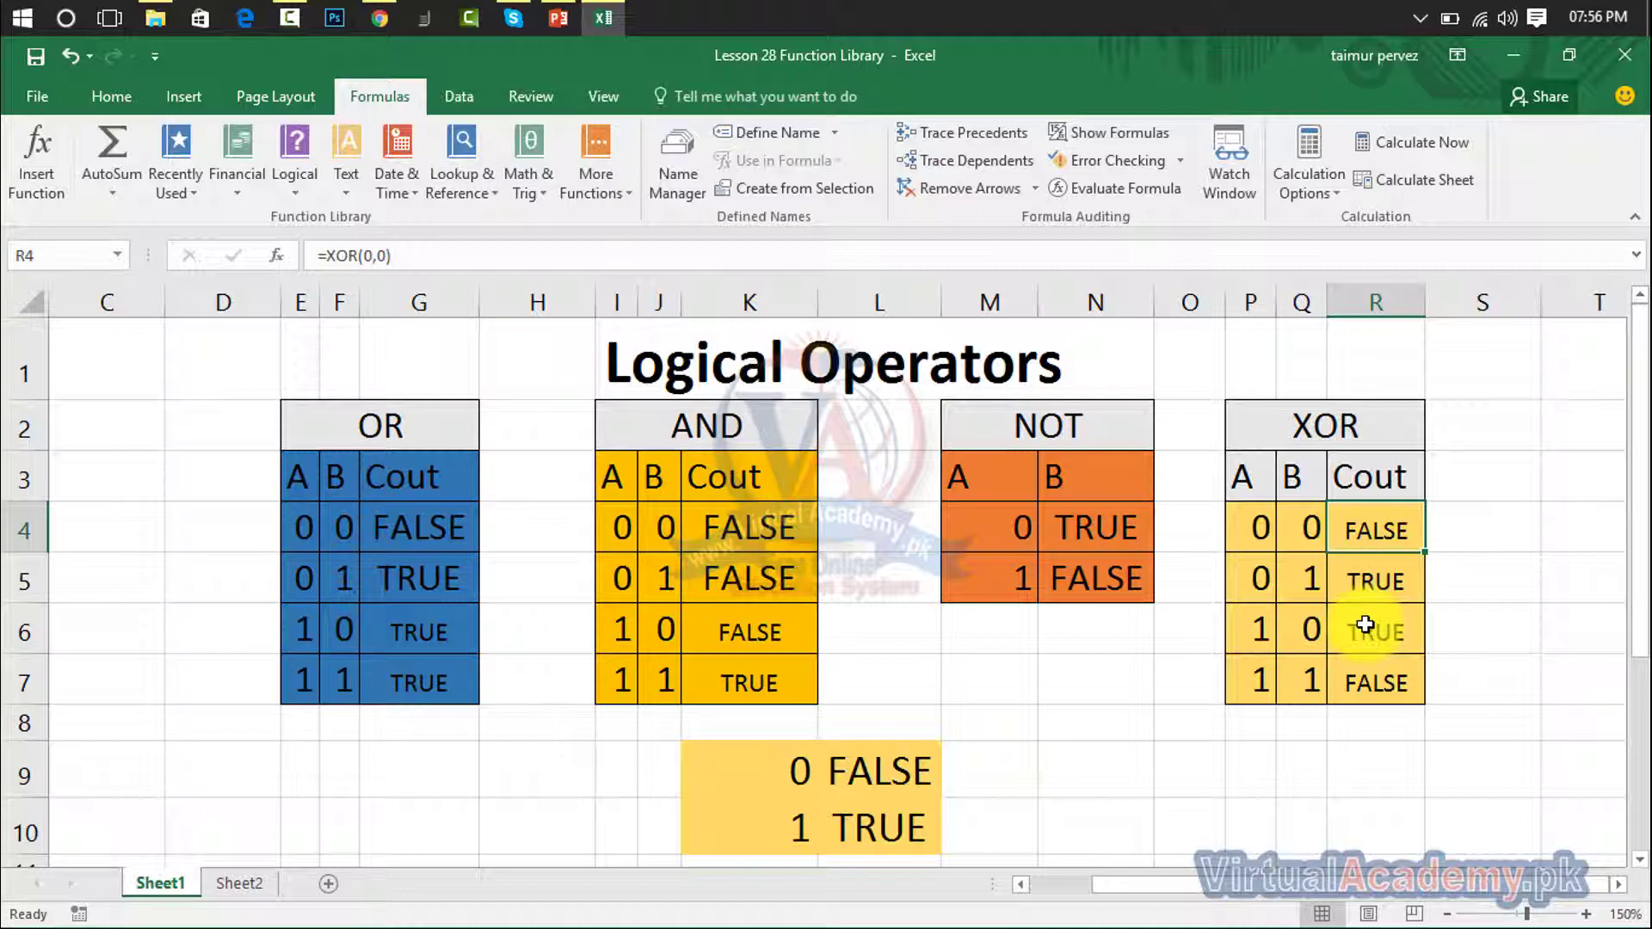
{"action": "key", "text": "Down"}
{"action": "key", "text": "Down"}
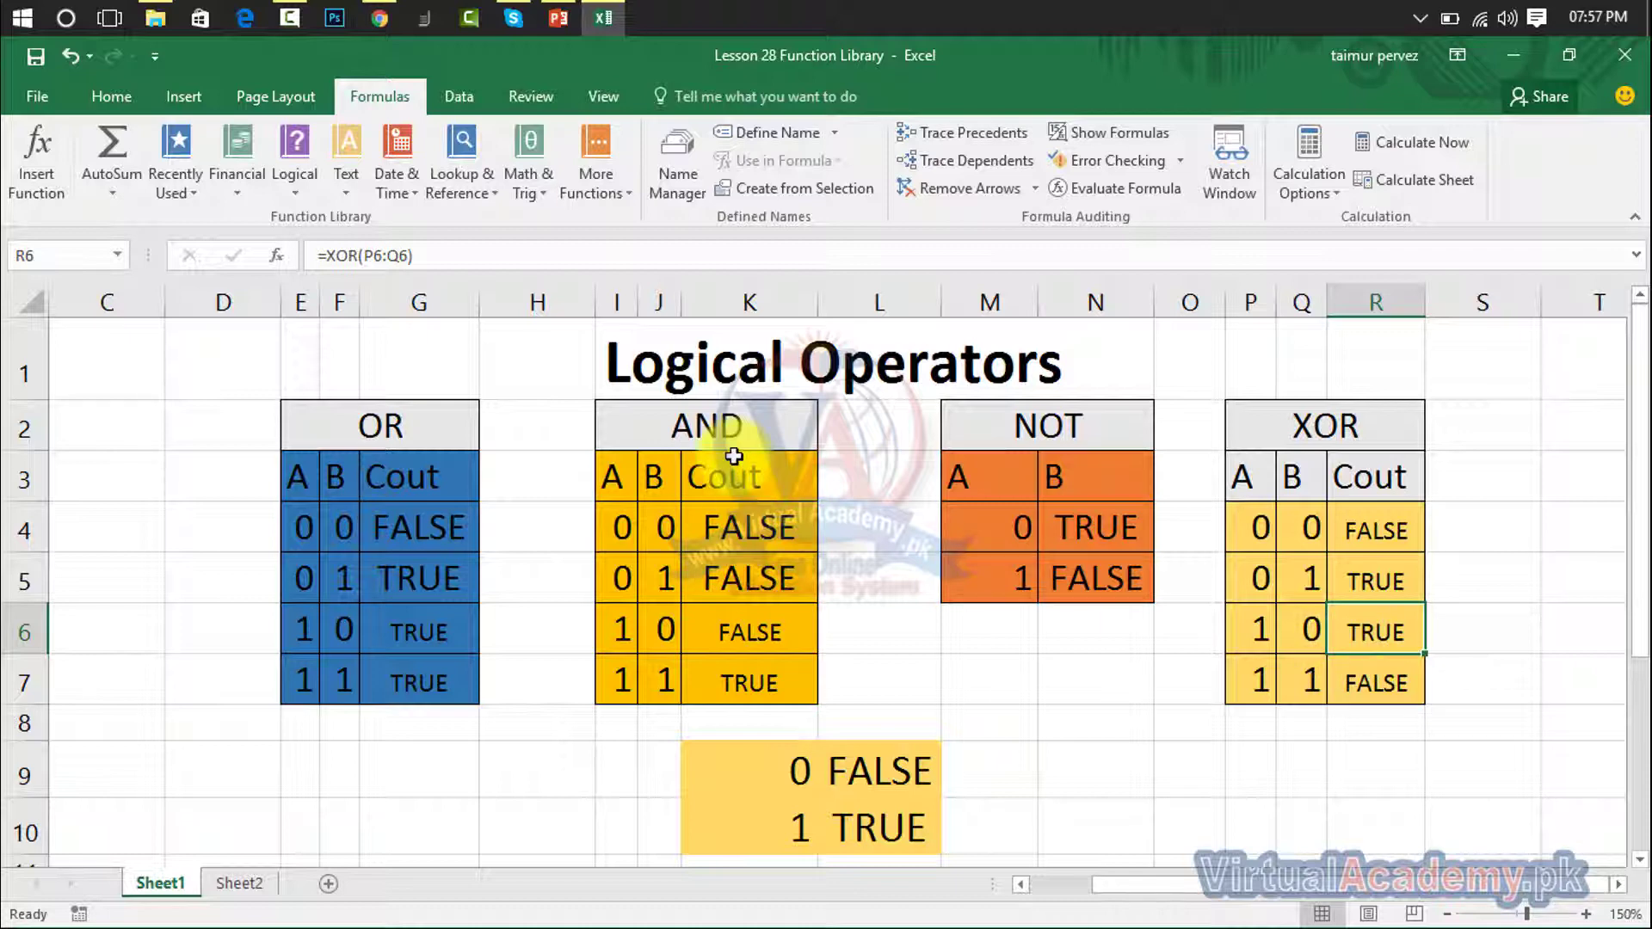
Try inserting a blank column at G, then undo it after the merged-cell error
{"action": "left_click", "coordinate": [715, 434]}
{"action": "left_click", "coordinate": [869, 439]}
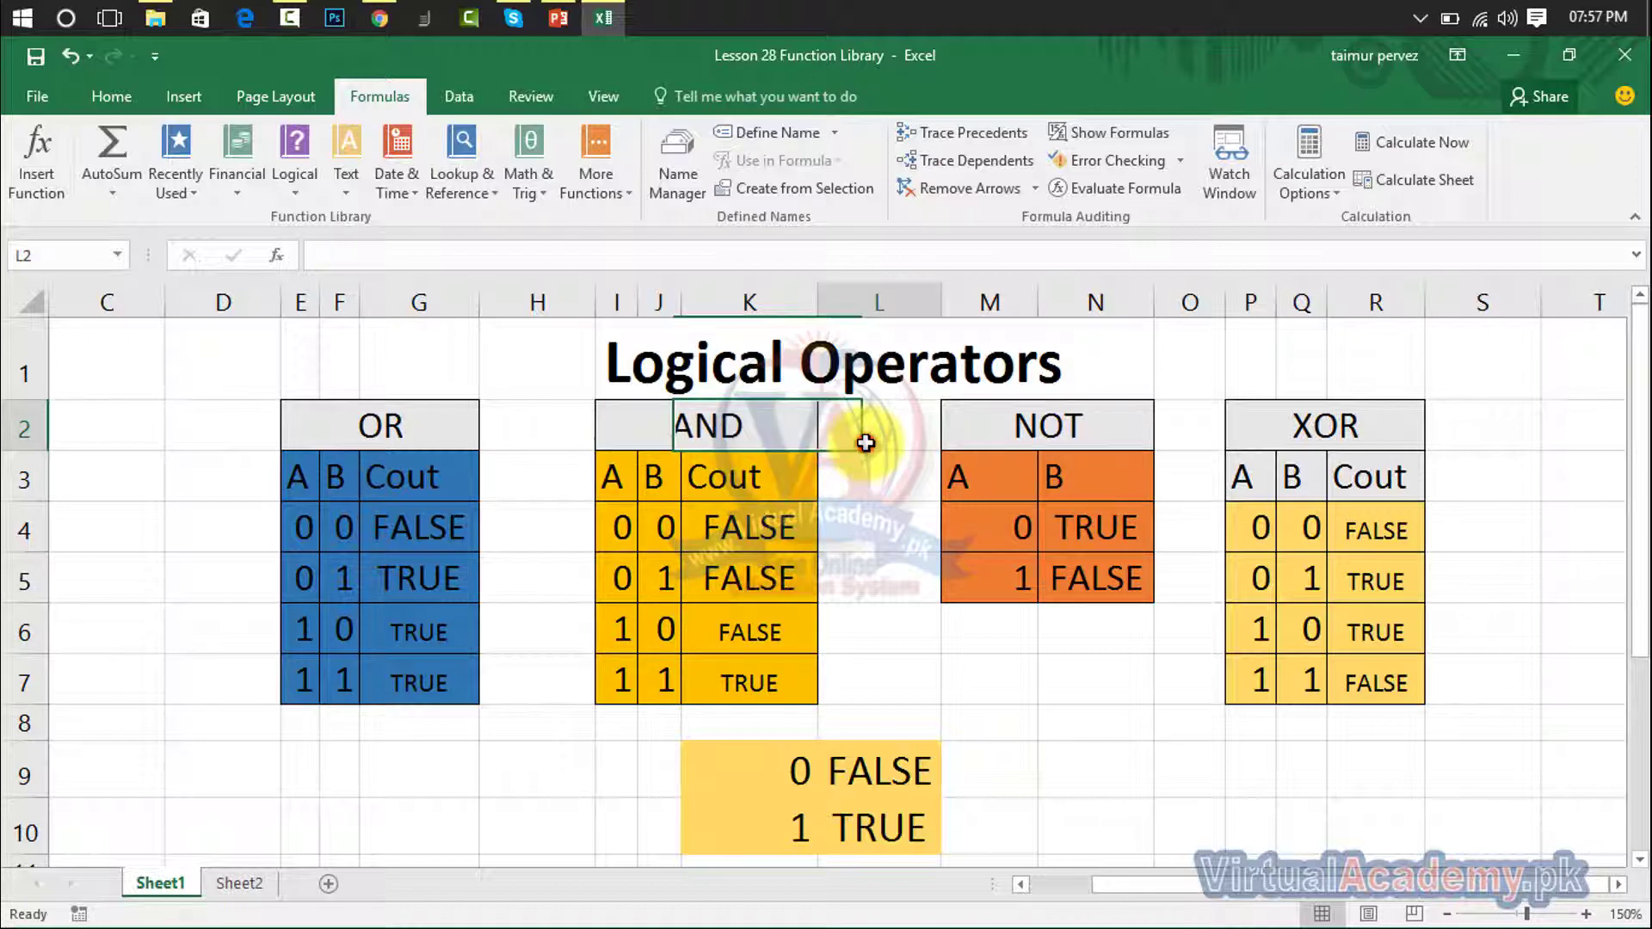
{"action": "left_click", "coordinate": [541, 443]}
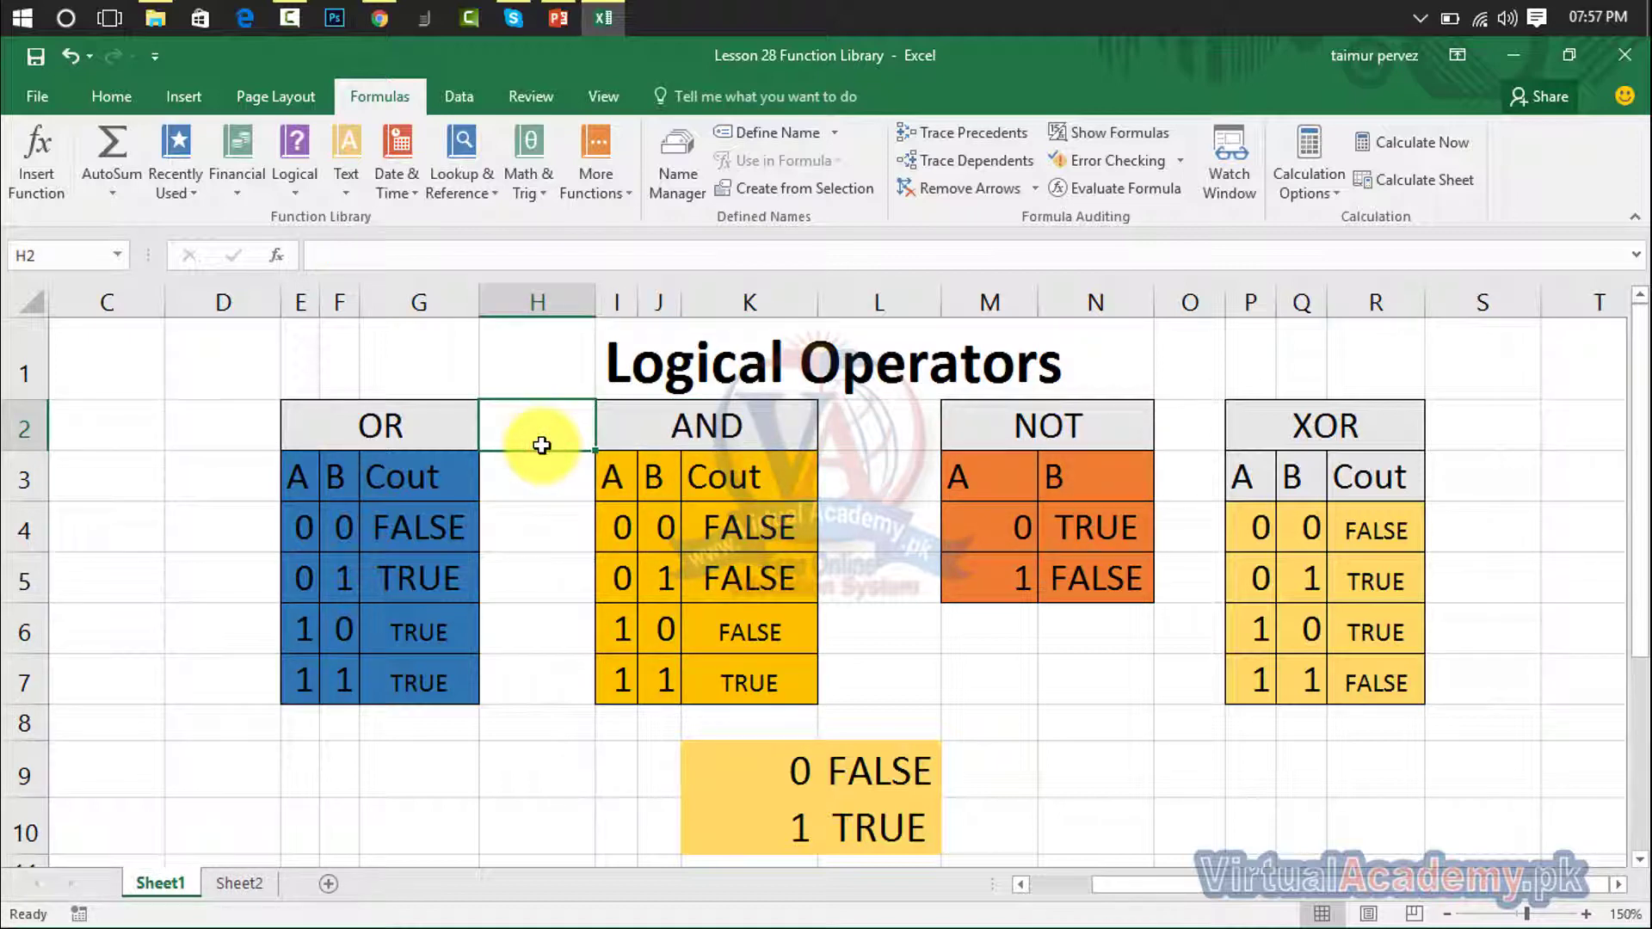
{"action": "left_click", "coordinate": [423, 306]}
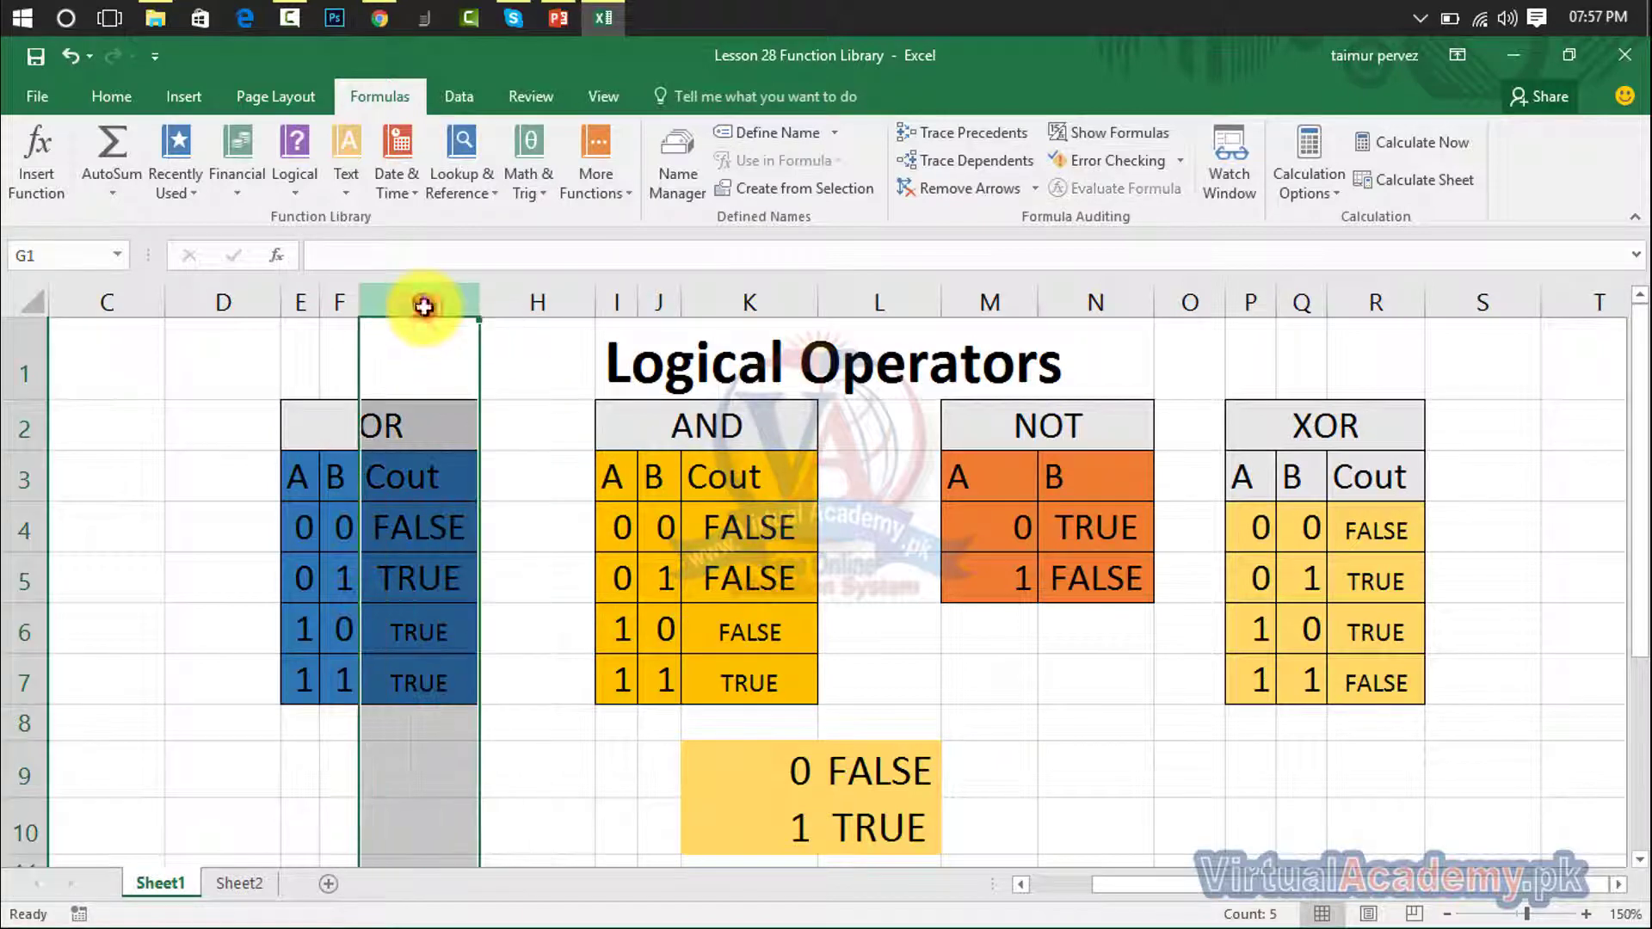
{"action": "right_click", "coordinate": [423, 306]}
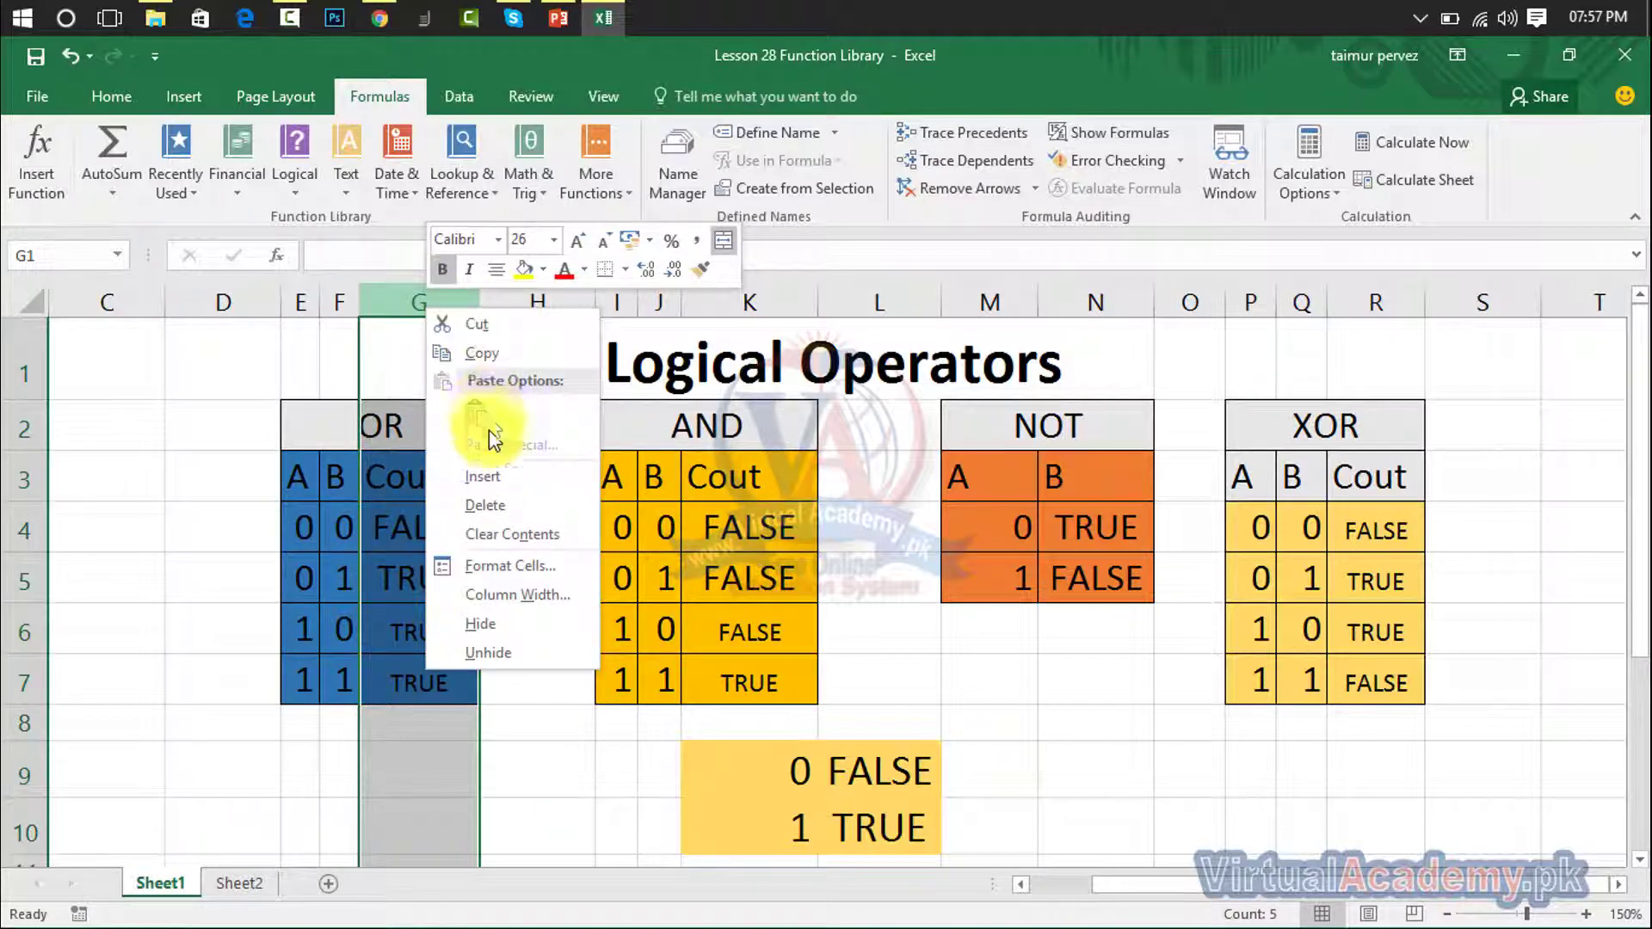
{"action": "left_click", "coordinate": [495, 487]}
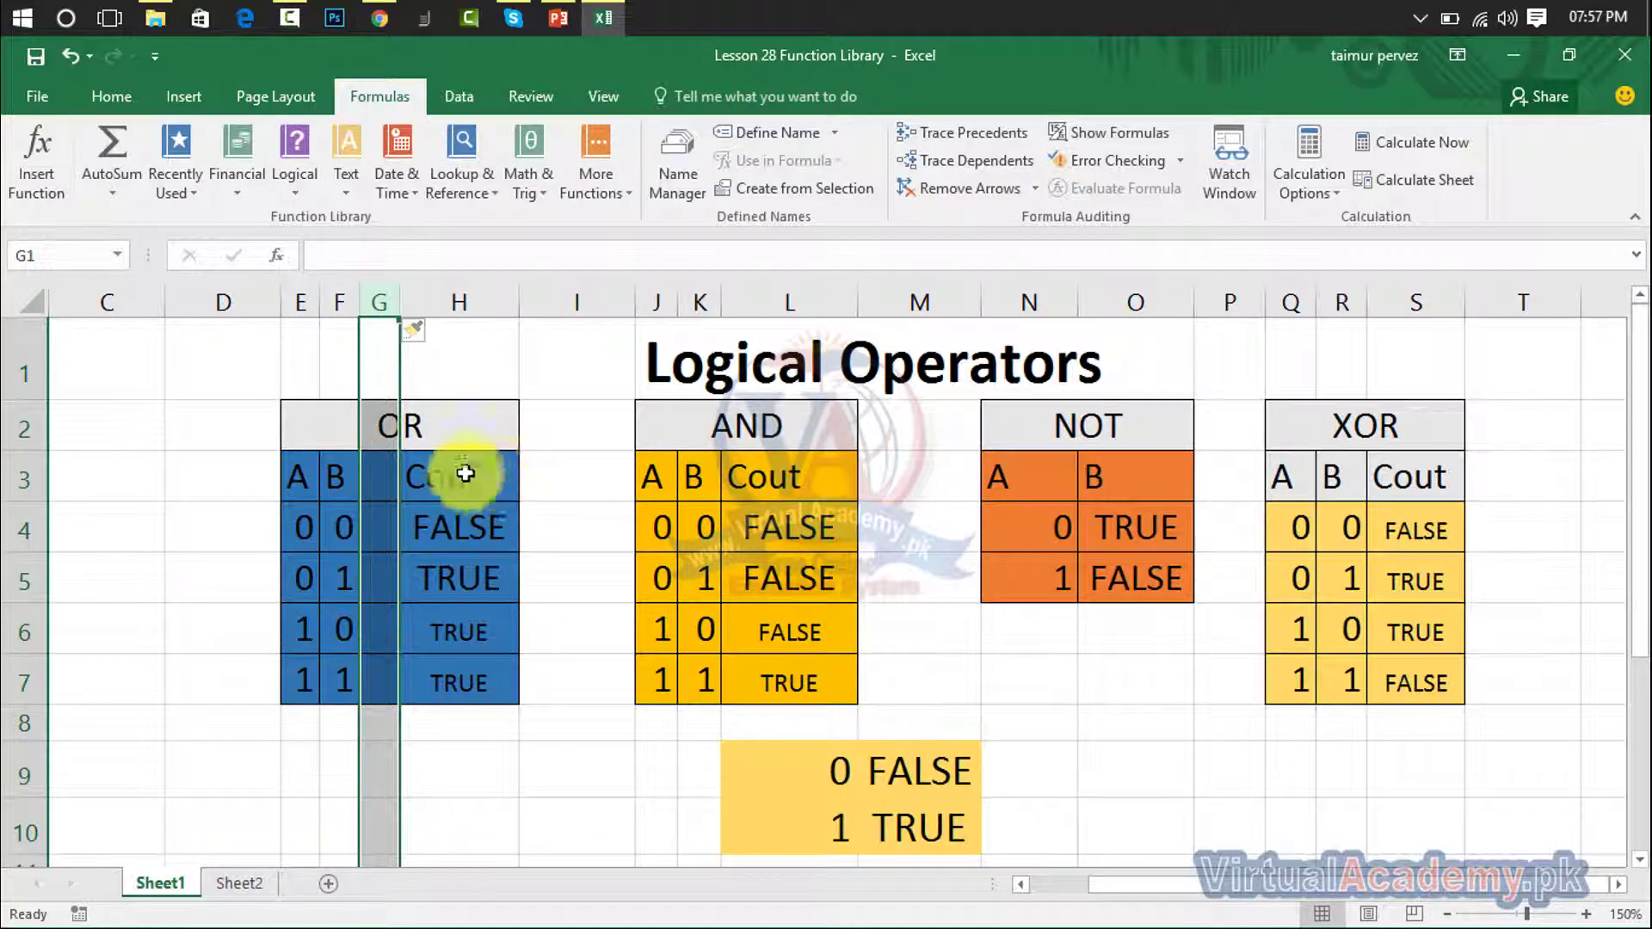
{"action": "key", "text": "Delete"}
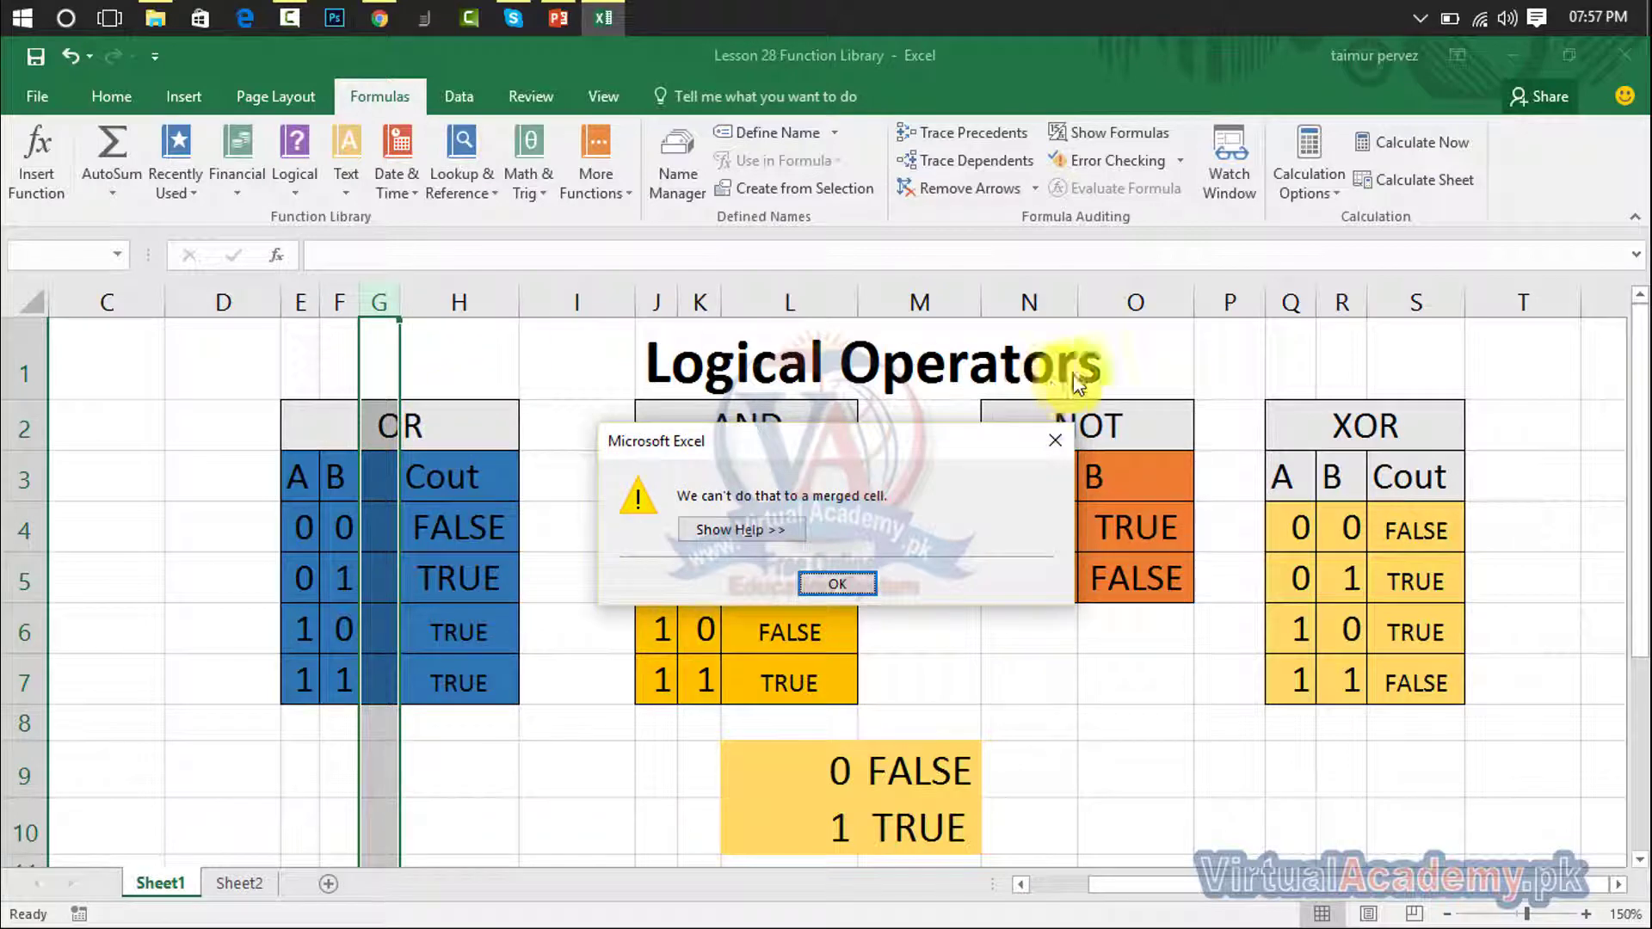
{"action": "left_click", "coordinate": [1057, 437]}
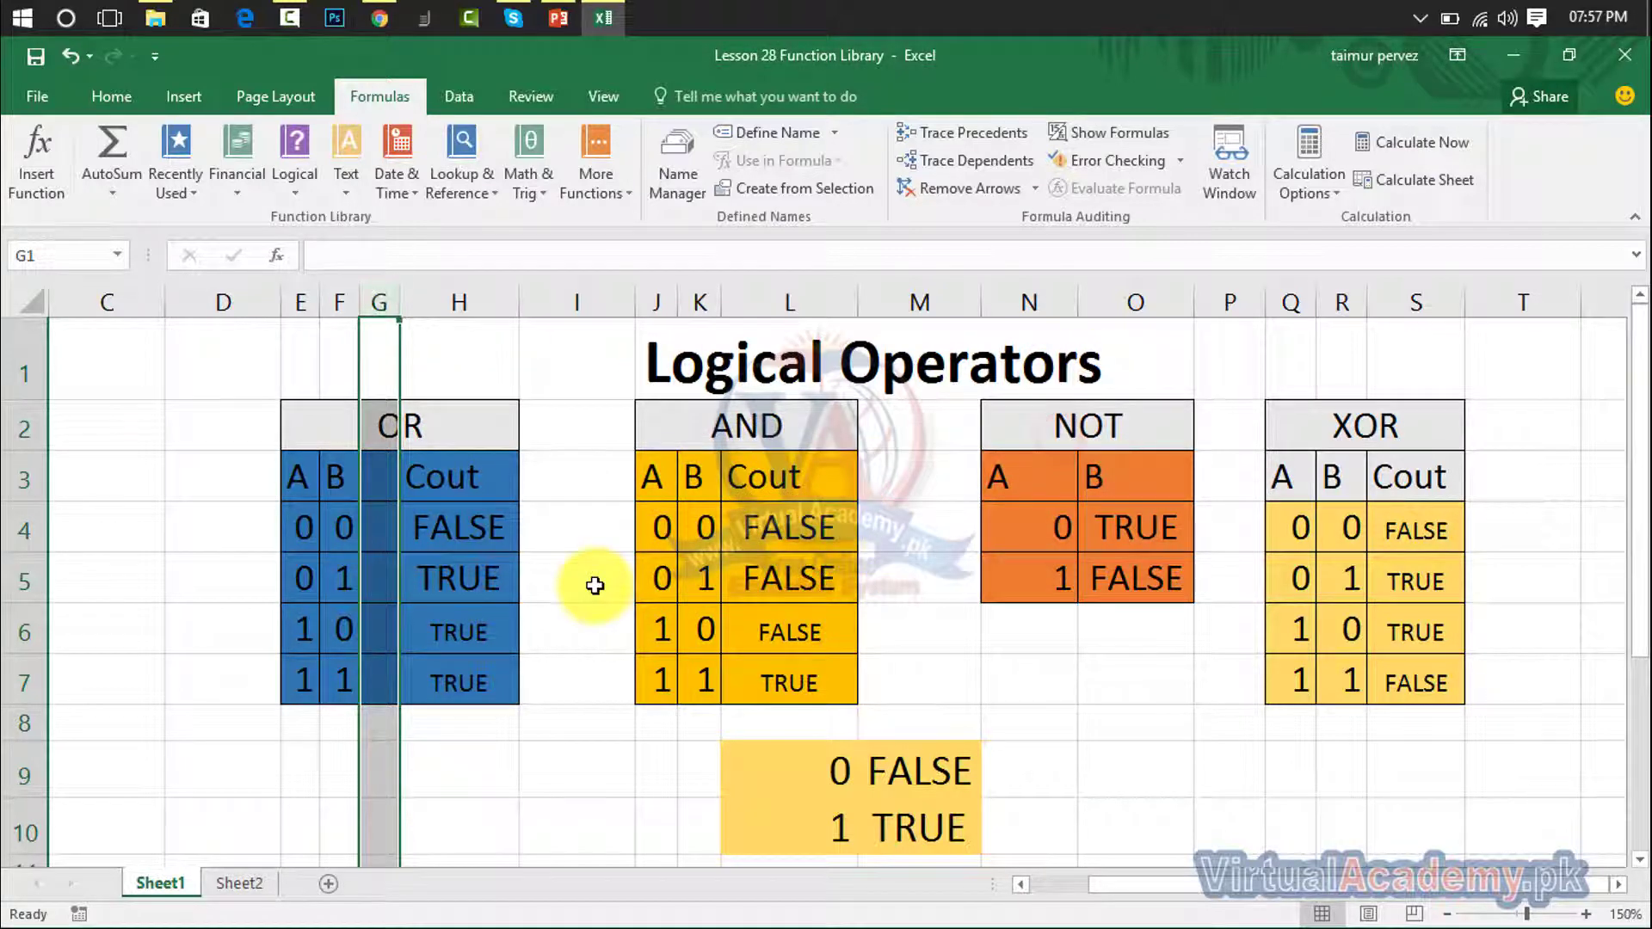
{"action": "key", "text": "ctrl+z"}
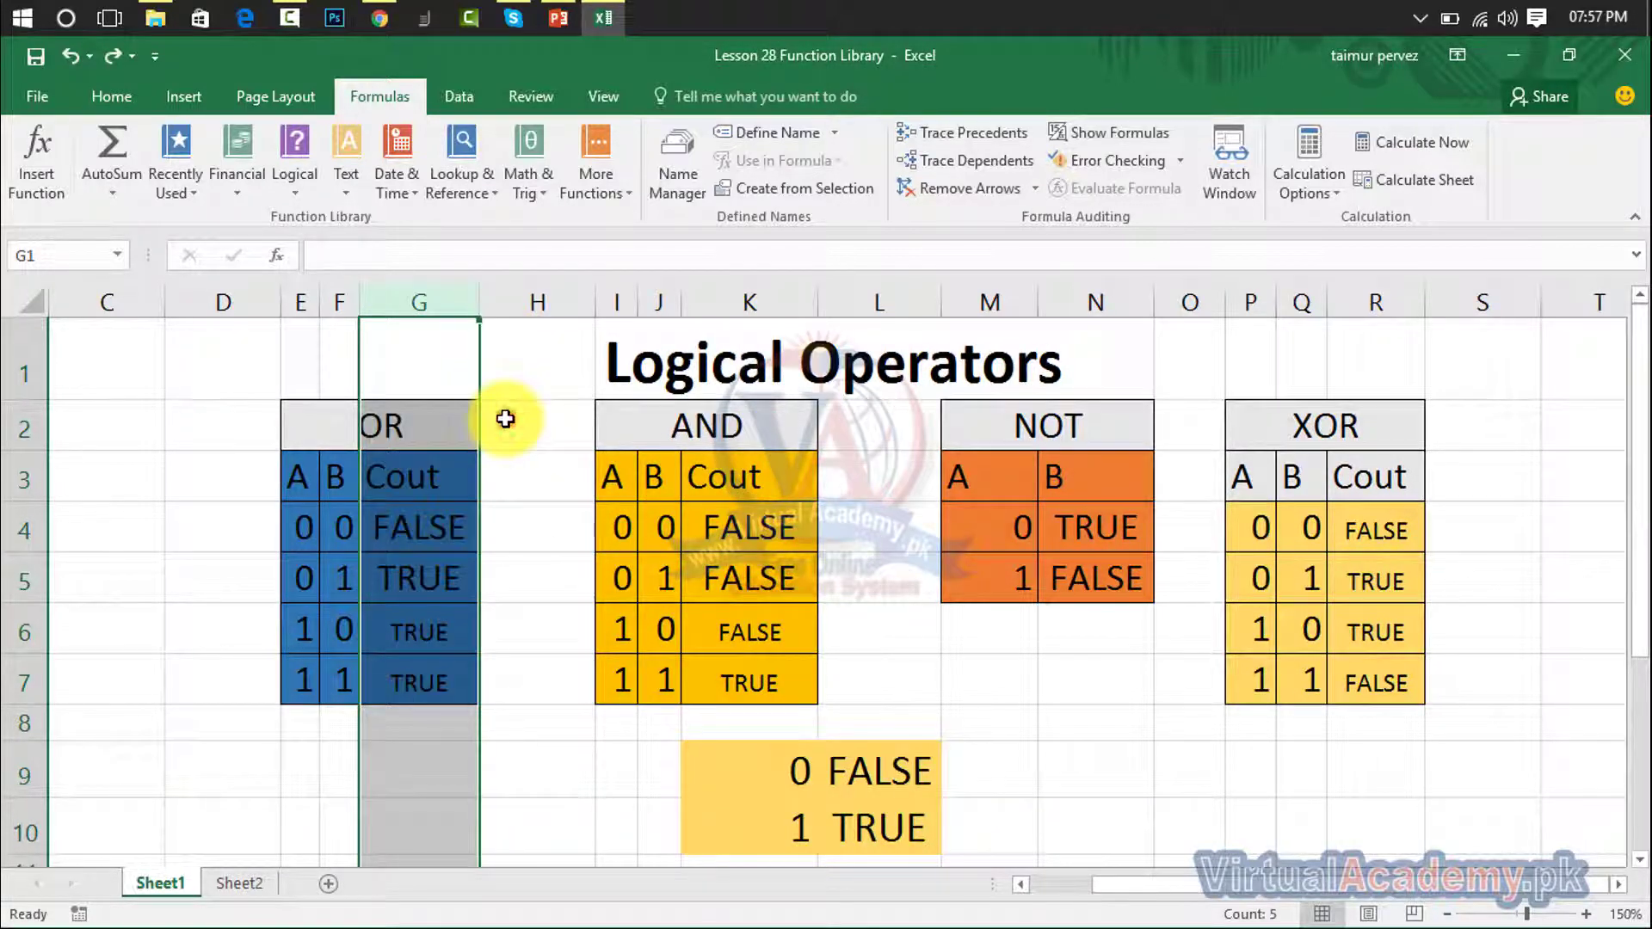
Insert a blank column H after the OR table and head it 'Nor' in H2
{"action": "left_click", "coordinate": [505, 420]}
{"action": "right_click", "coordinate": [529, 296]}
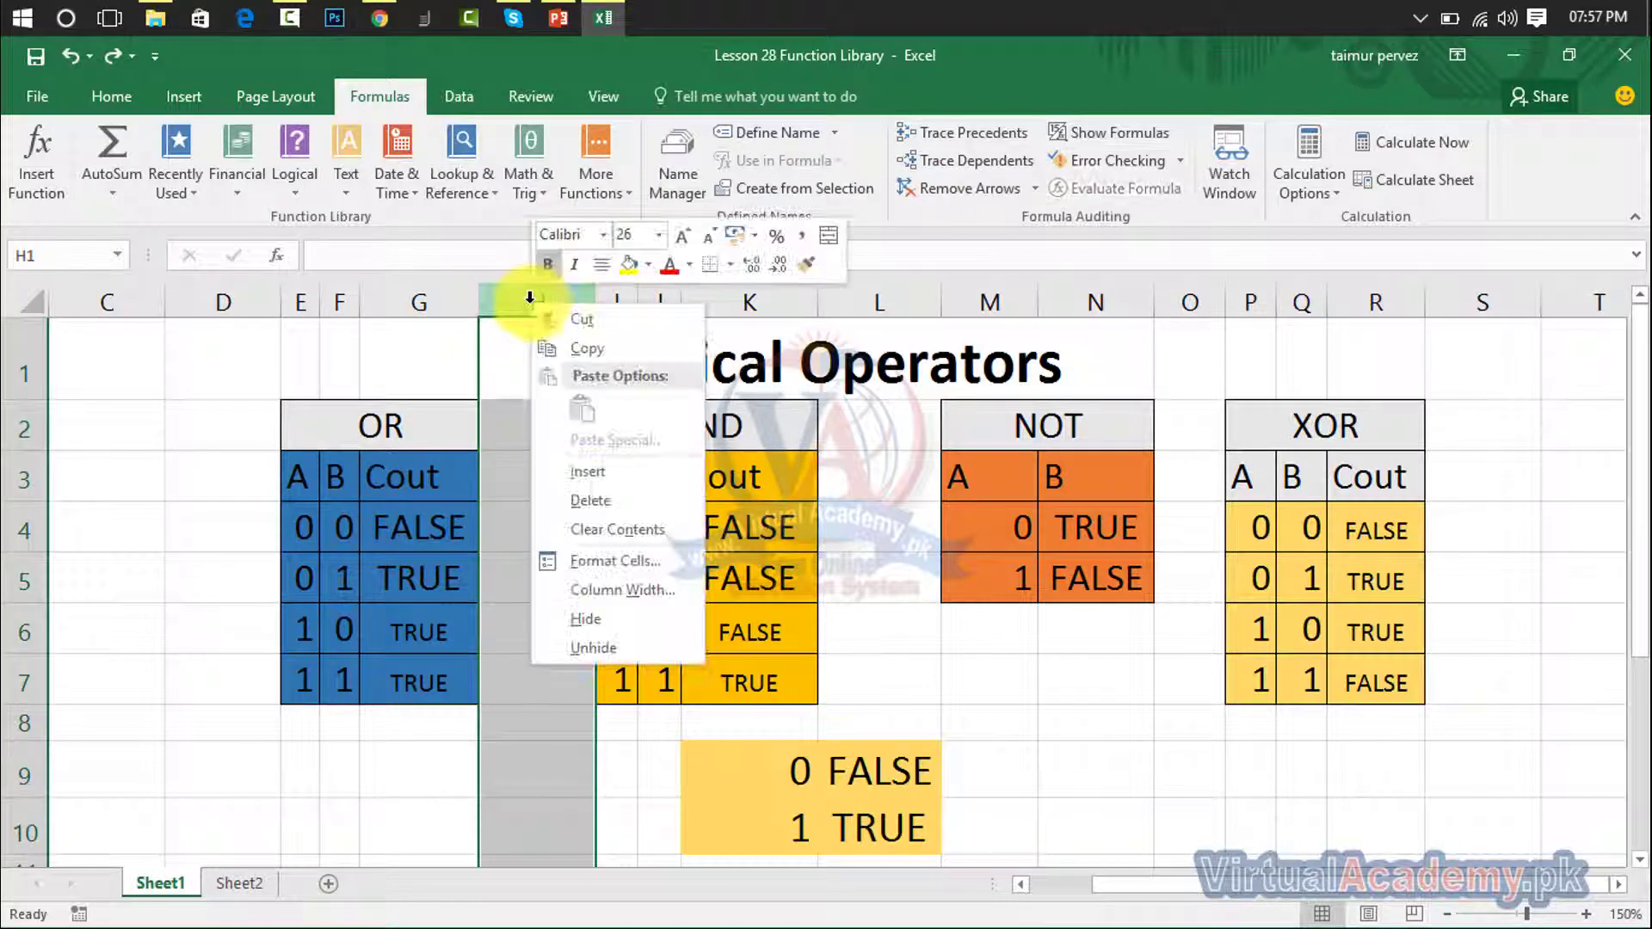
{"action": "left_click", "coordinate": [583, 472]}
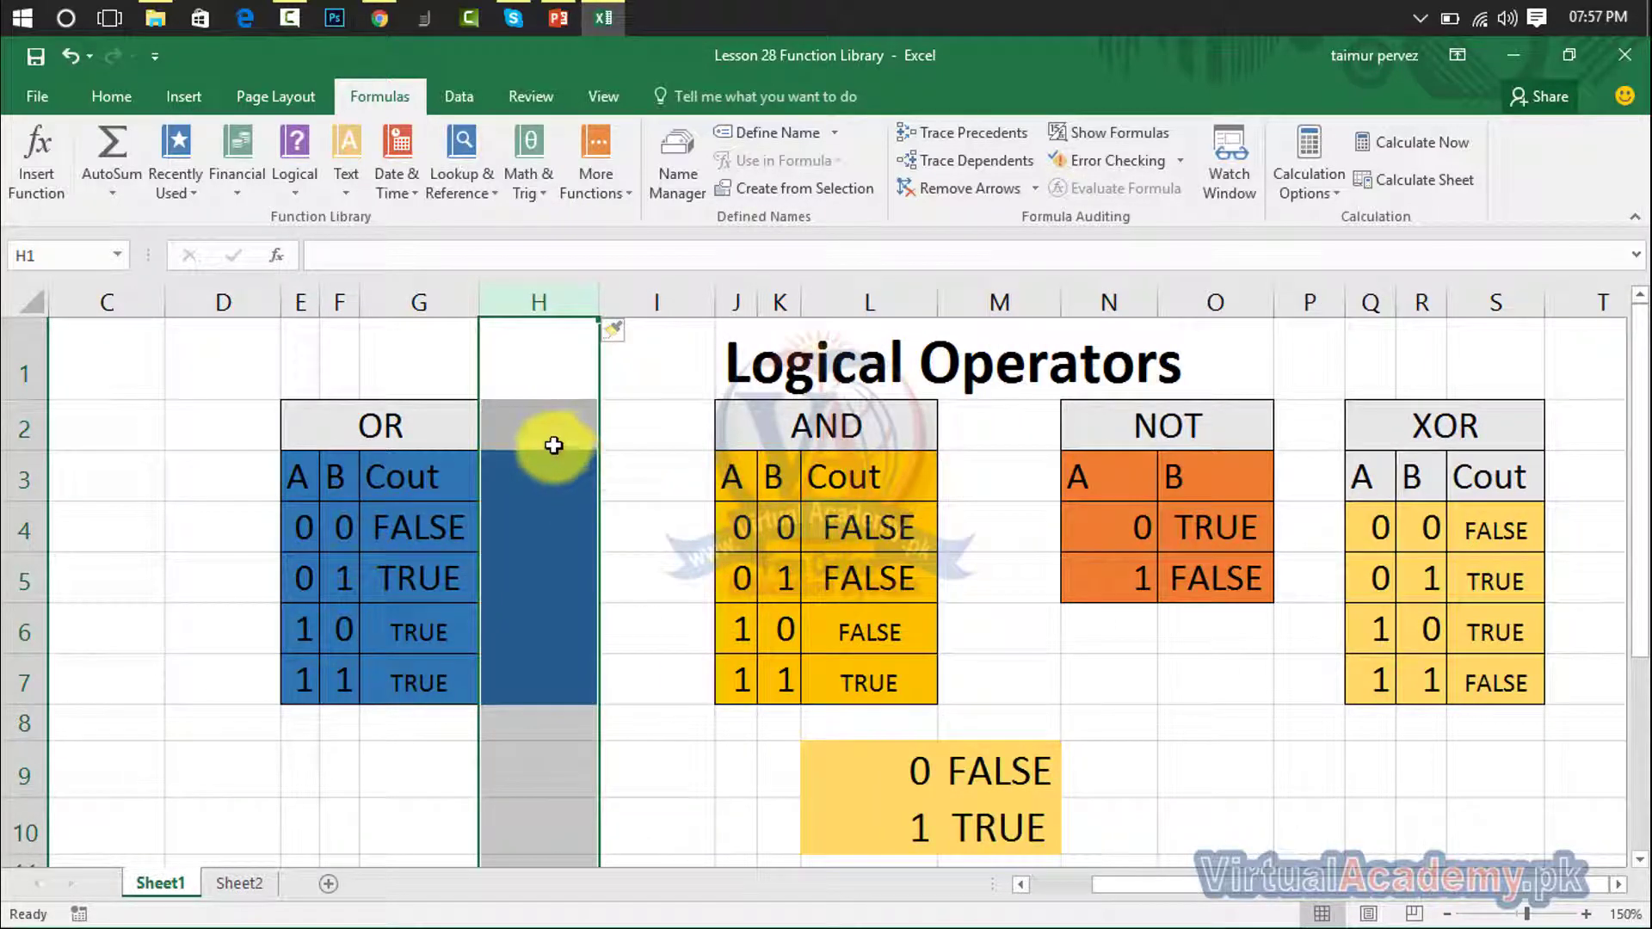
{"action": "left_click", "coordinate": [553, 439]}
{"action": "type", "text": "N"}
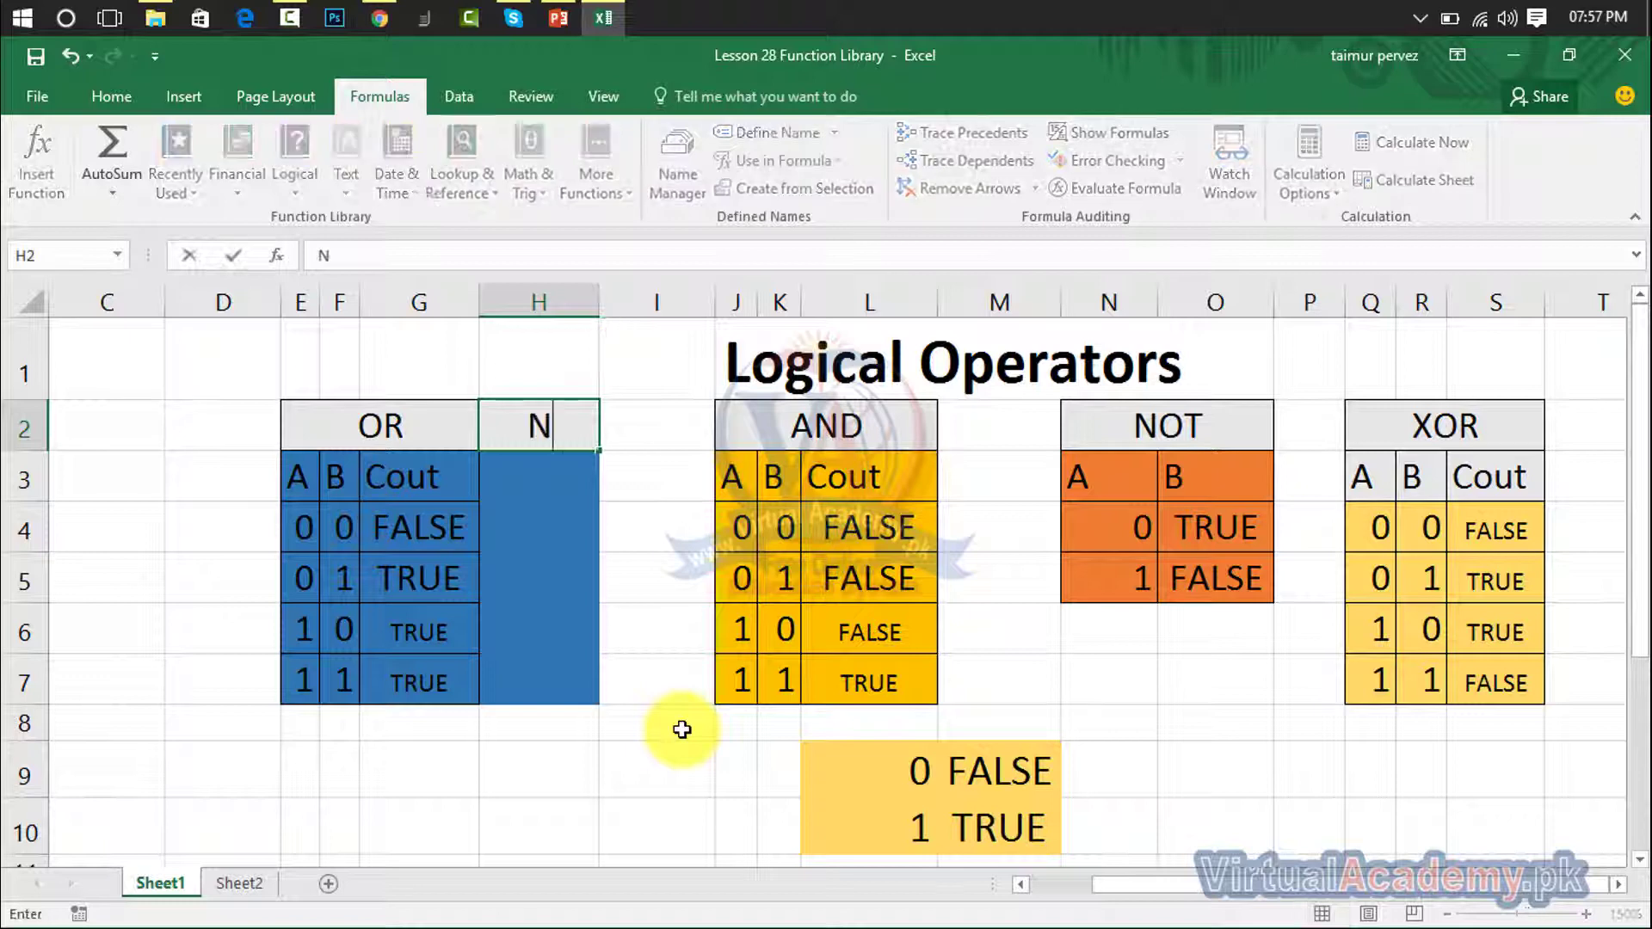
{"action": "type", "text": "or"}
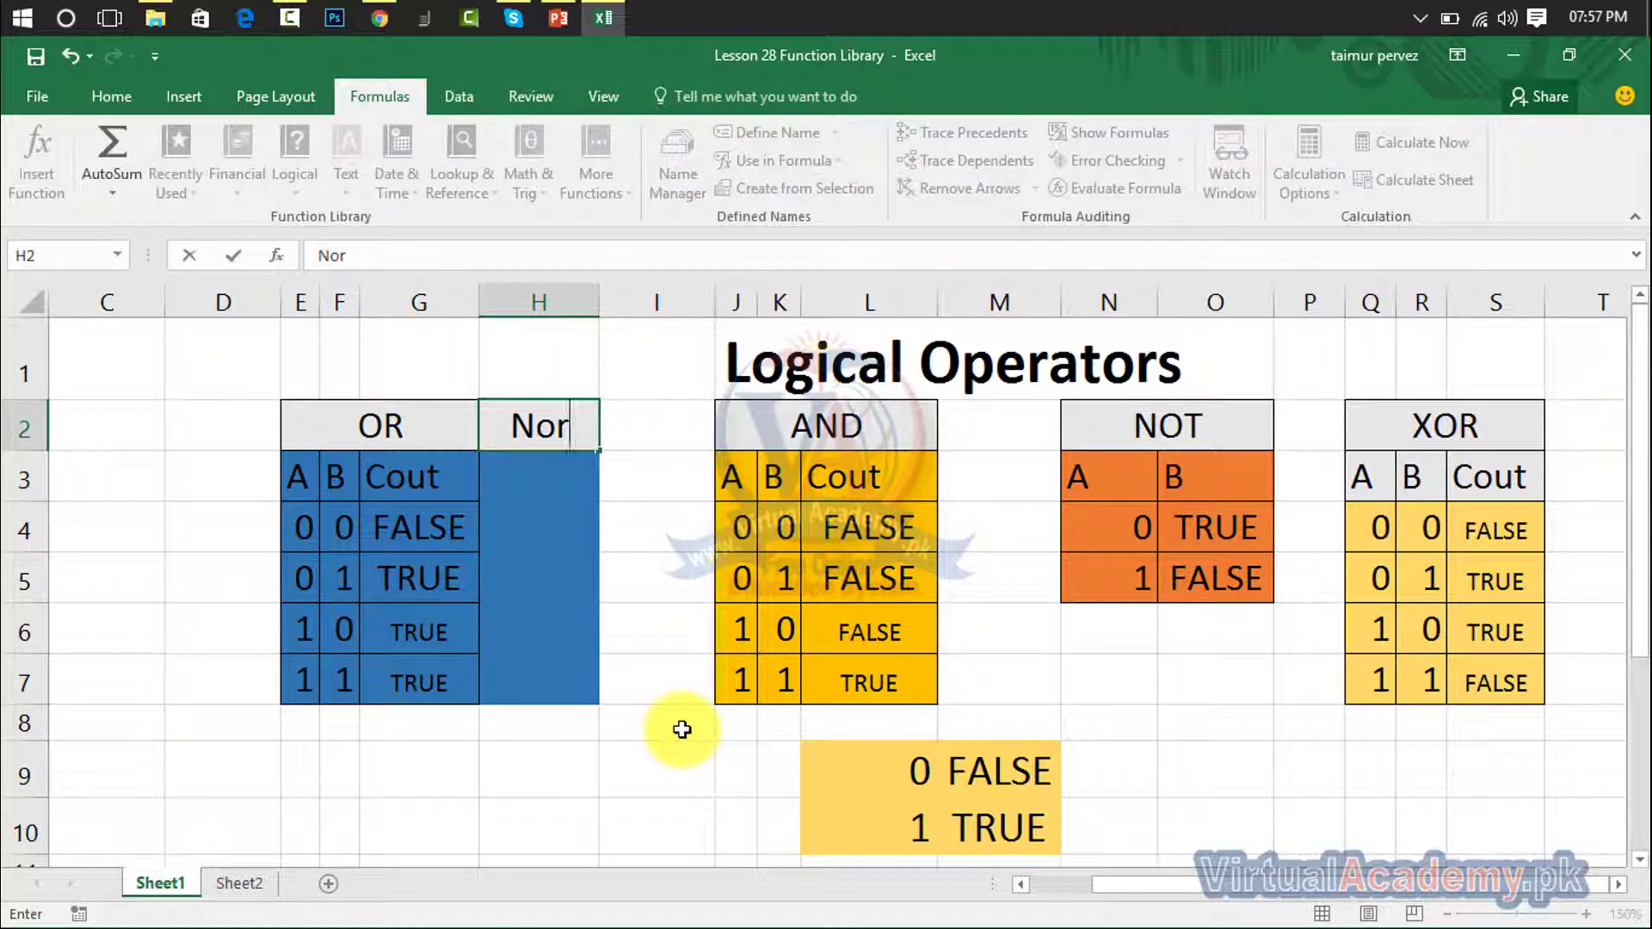
{"action": "left_click", "coordinate": [930, 424]}
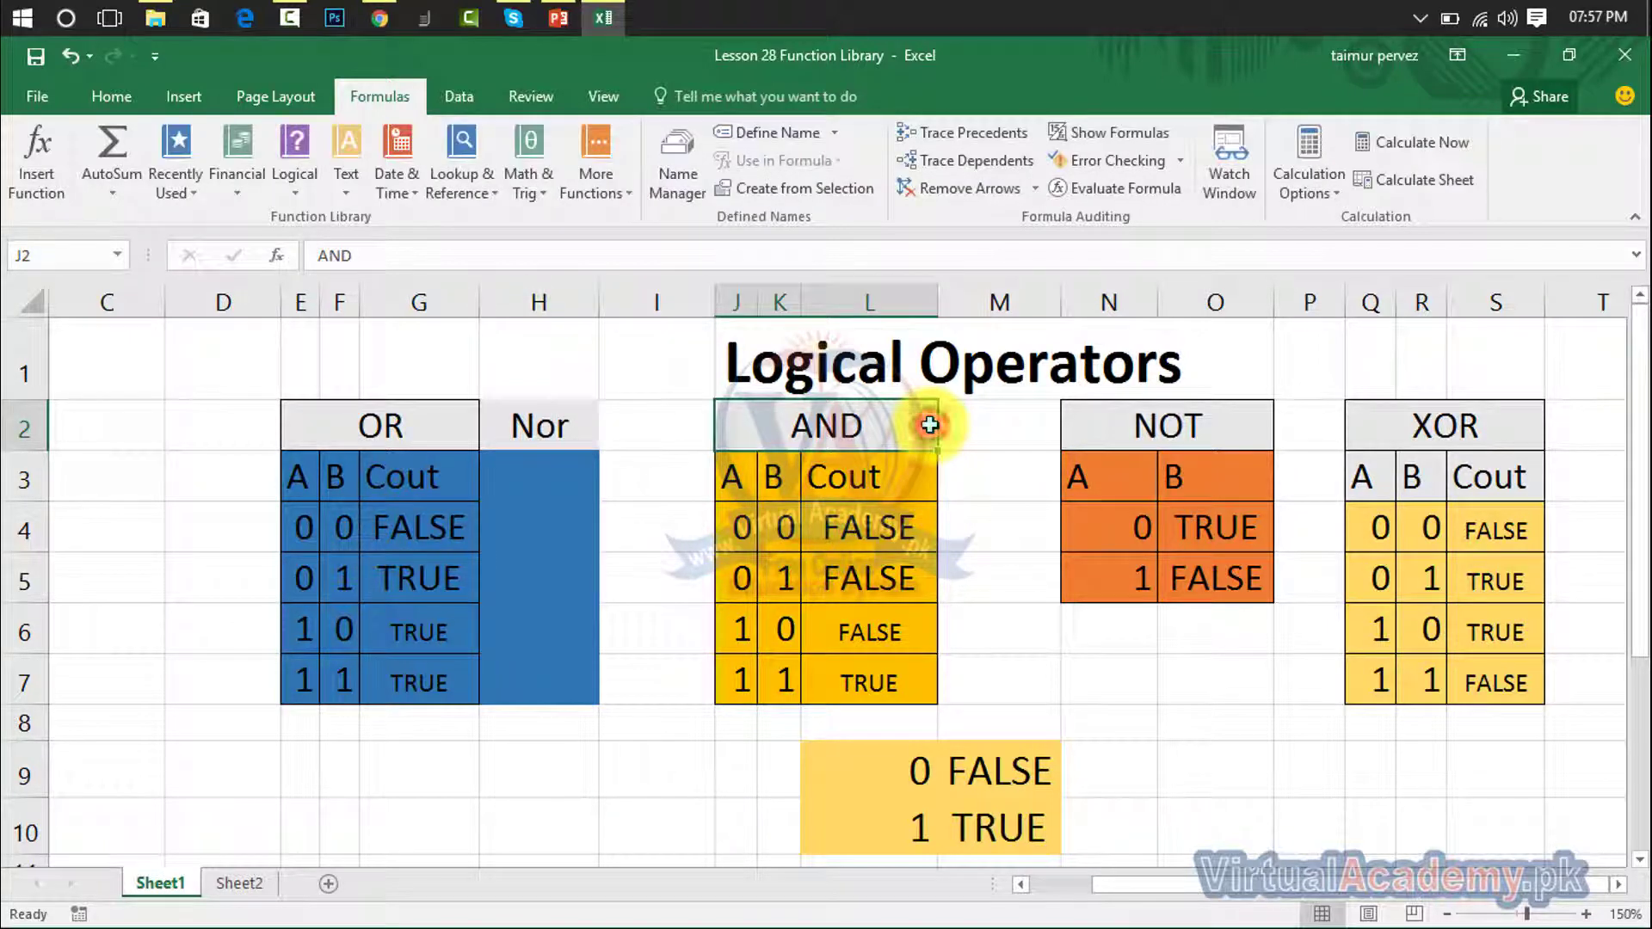
Insert a new blank column at M, right after the AND table
{"action": "left_click", "coordinate": [954, 420]}
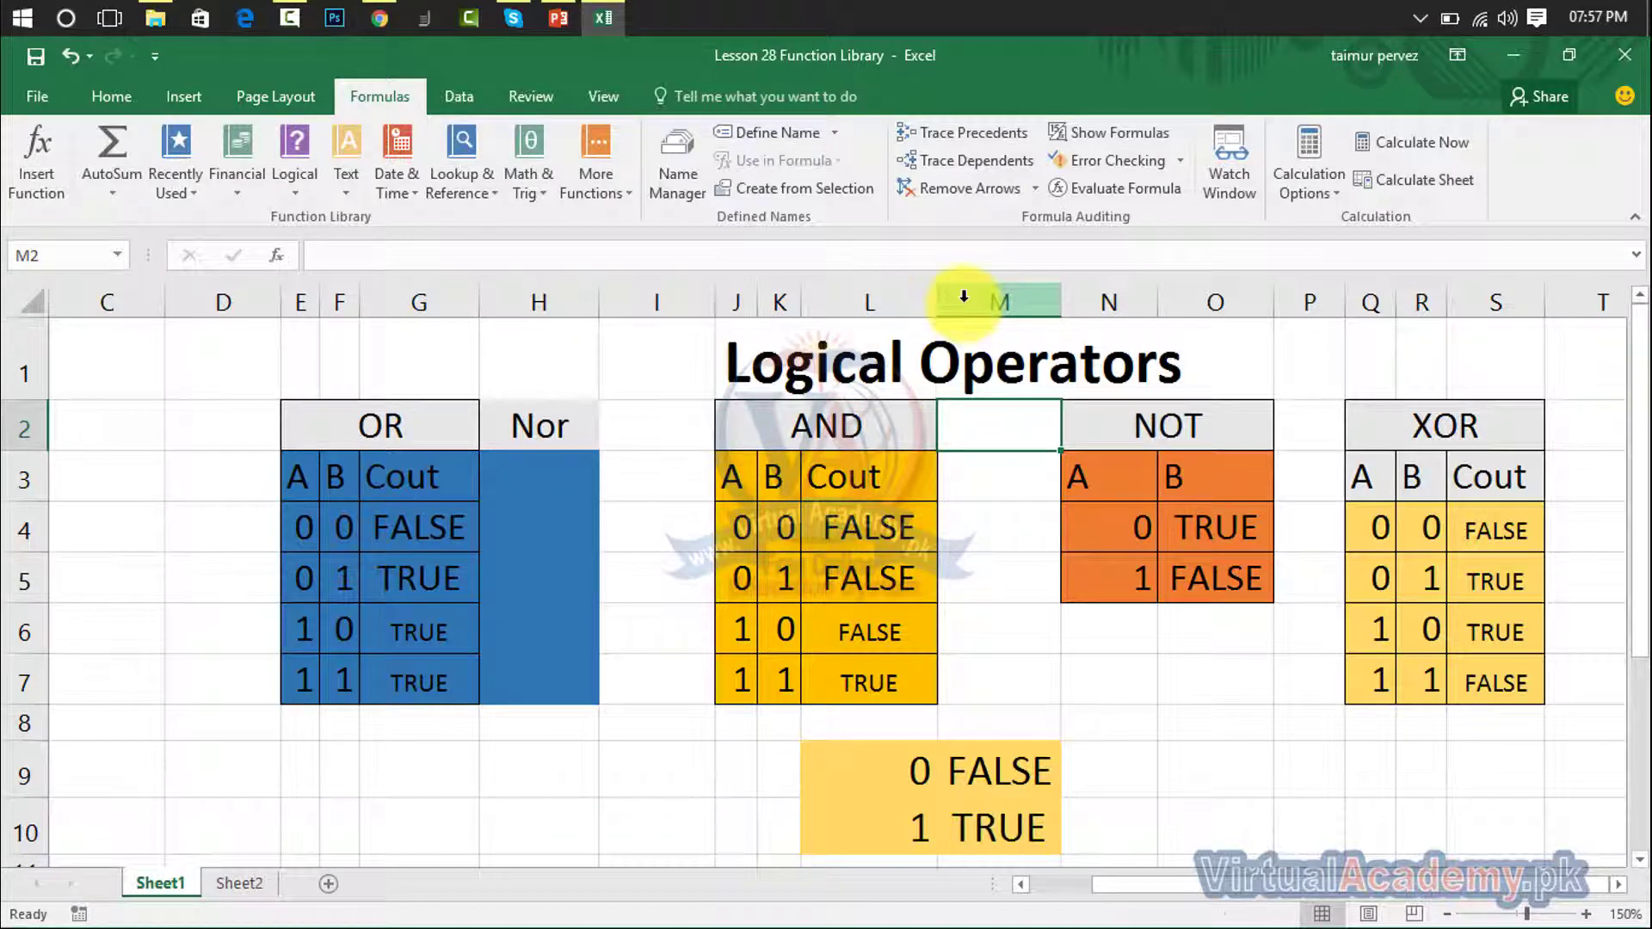
{"action": "right_click", "coordinate": [964, 296]}
{"action": "left_click", "coordinate": [1011, 473]}
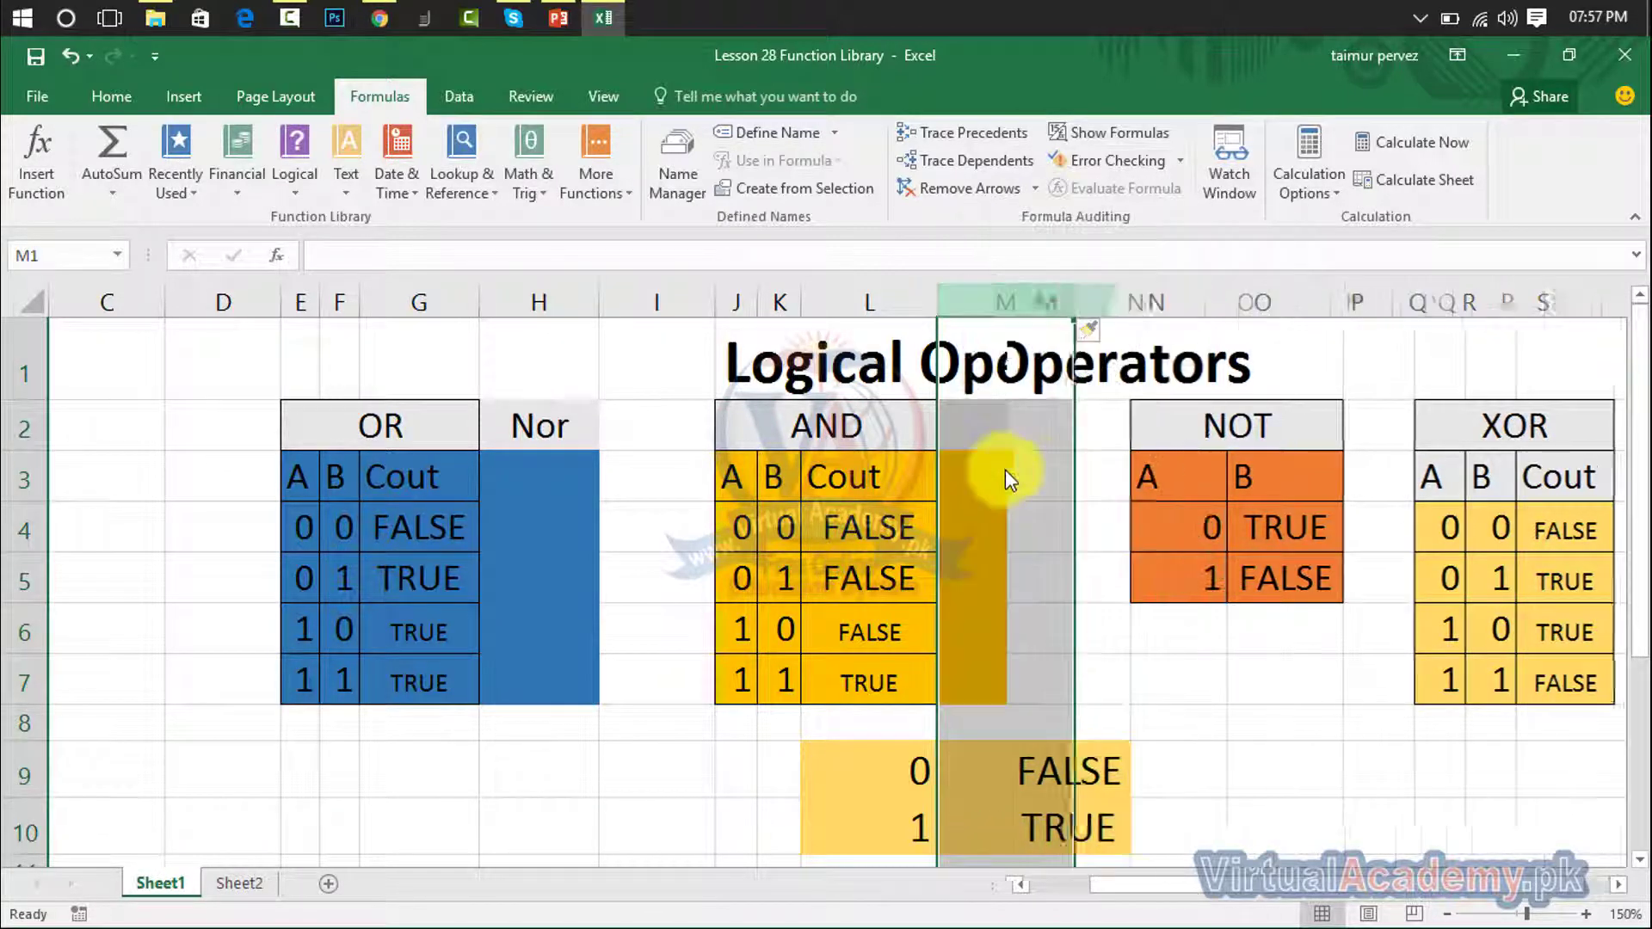
{"action": "left_click", "coordinate": [542, 469]}
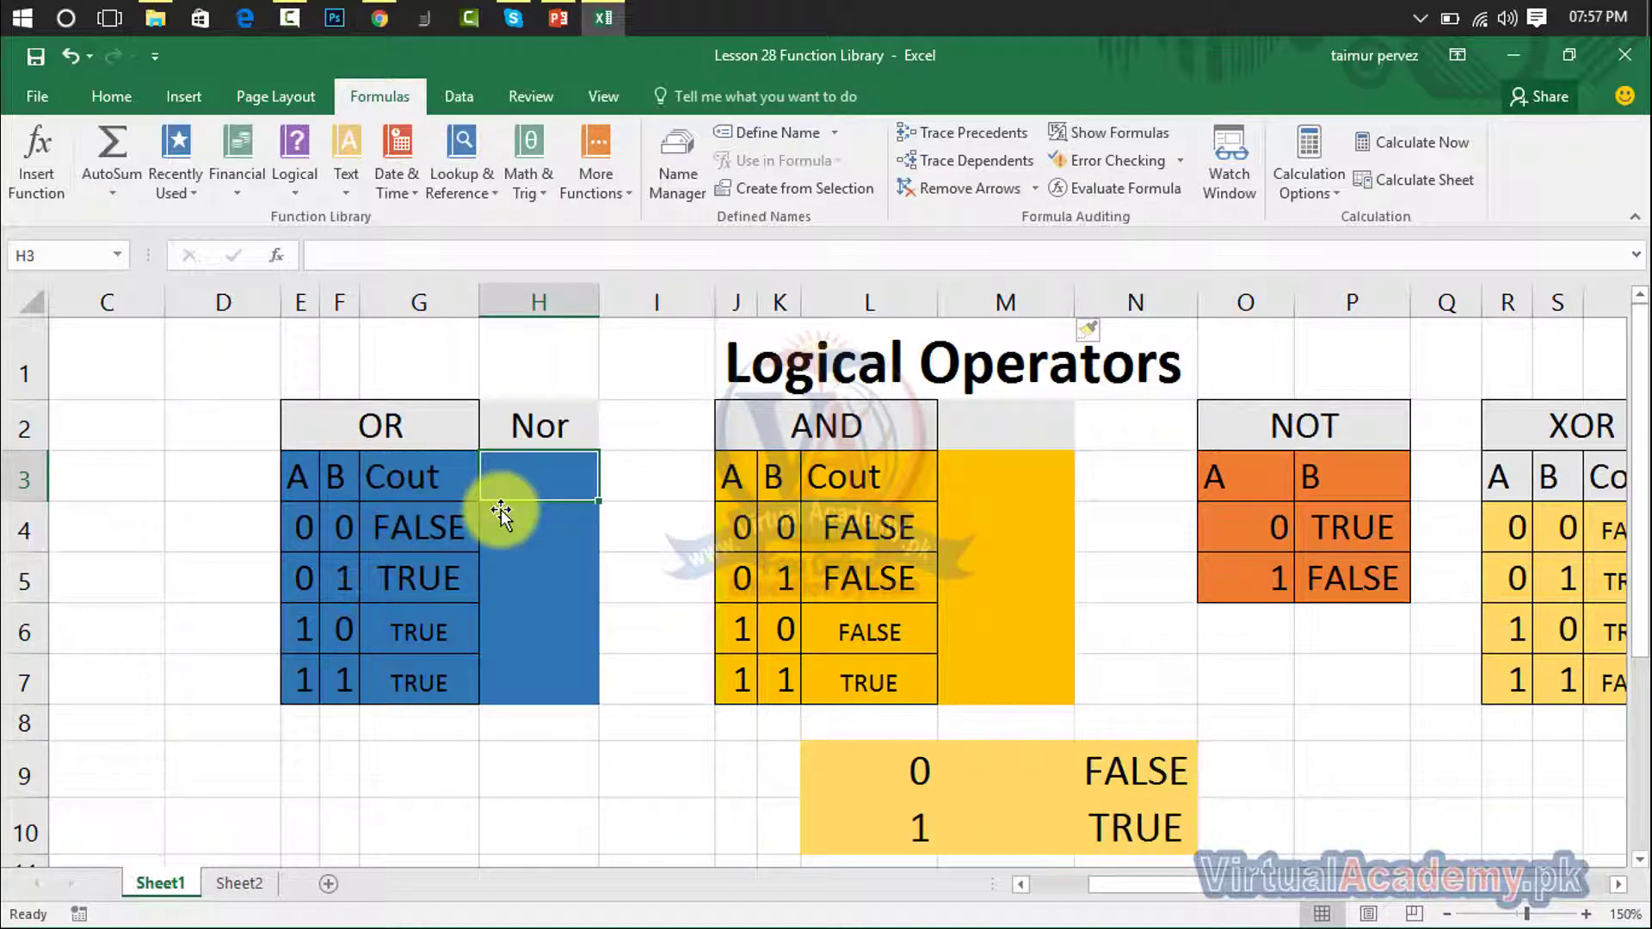
Type Cout in H3, then True, False, Fasle and False down H4:H7
{"action": "type", "text": "Cout"}
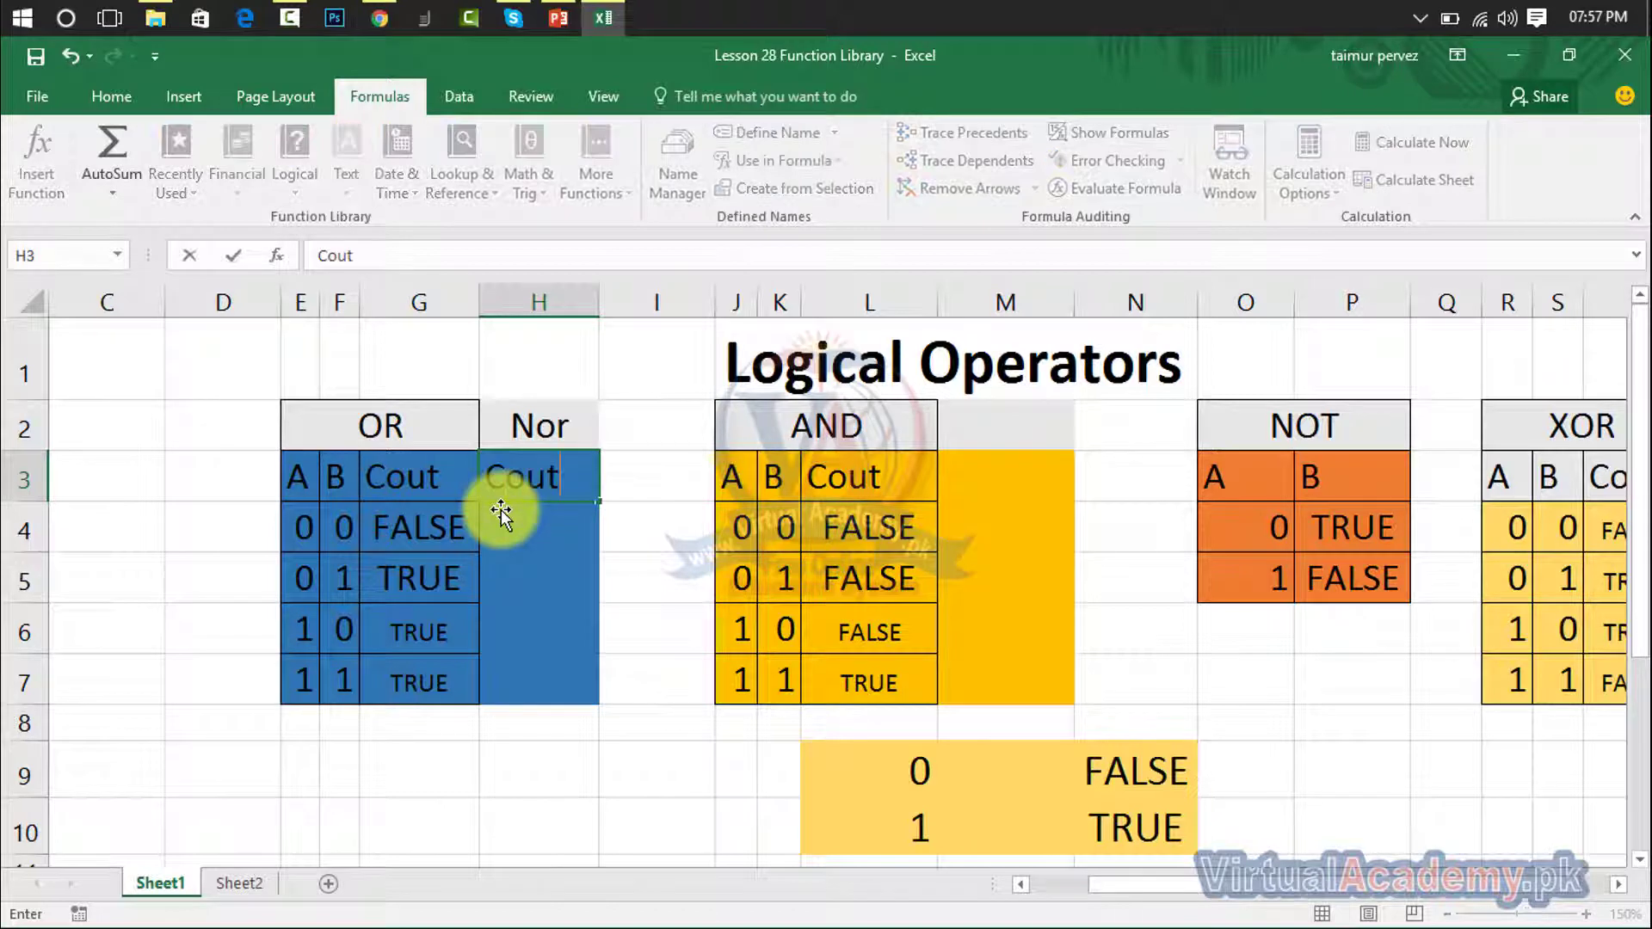
{"action": "key", "text": "Return"}
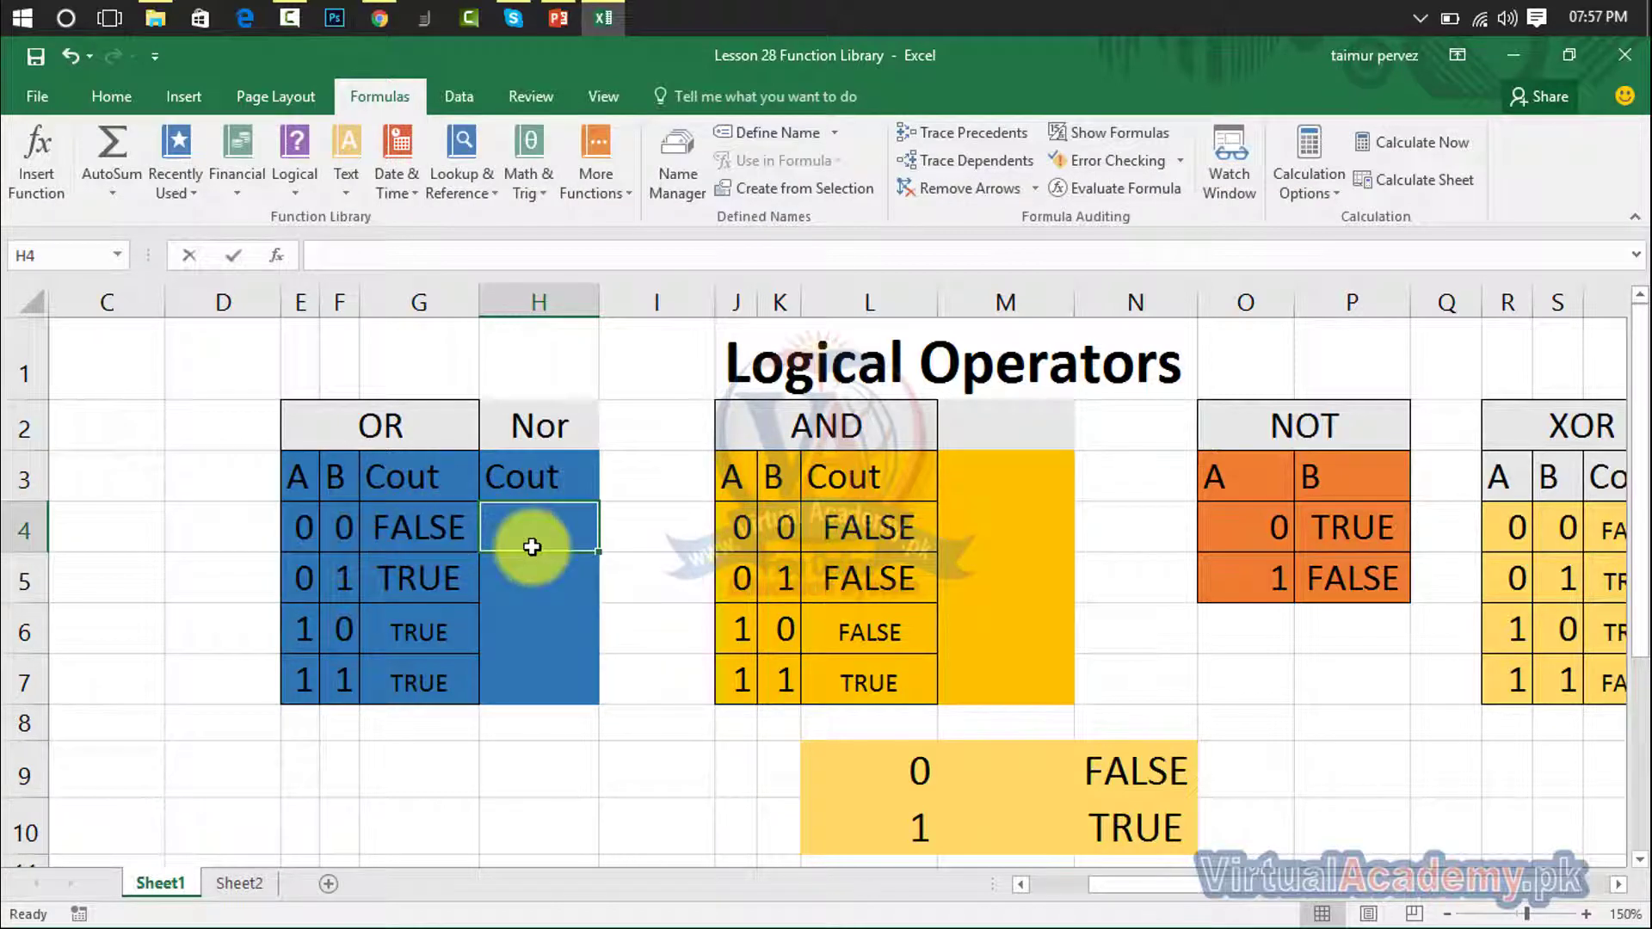
{"action": "type", "text": "True"}
{"action": "key", "text": "Return"}
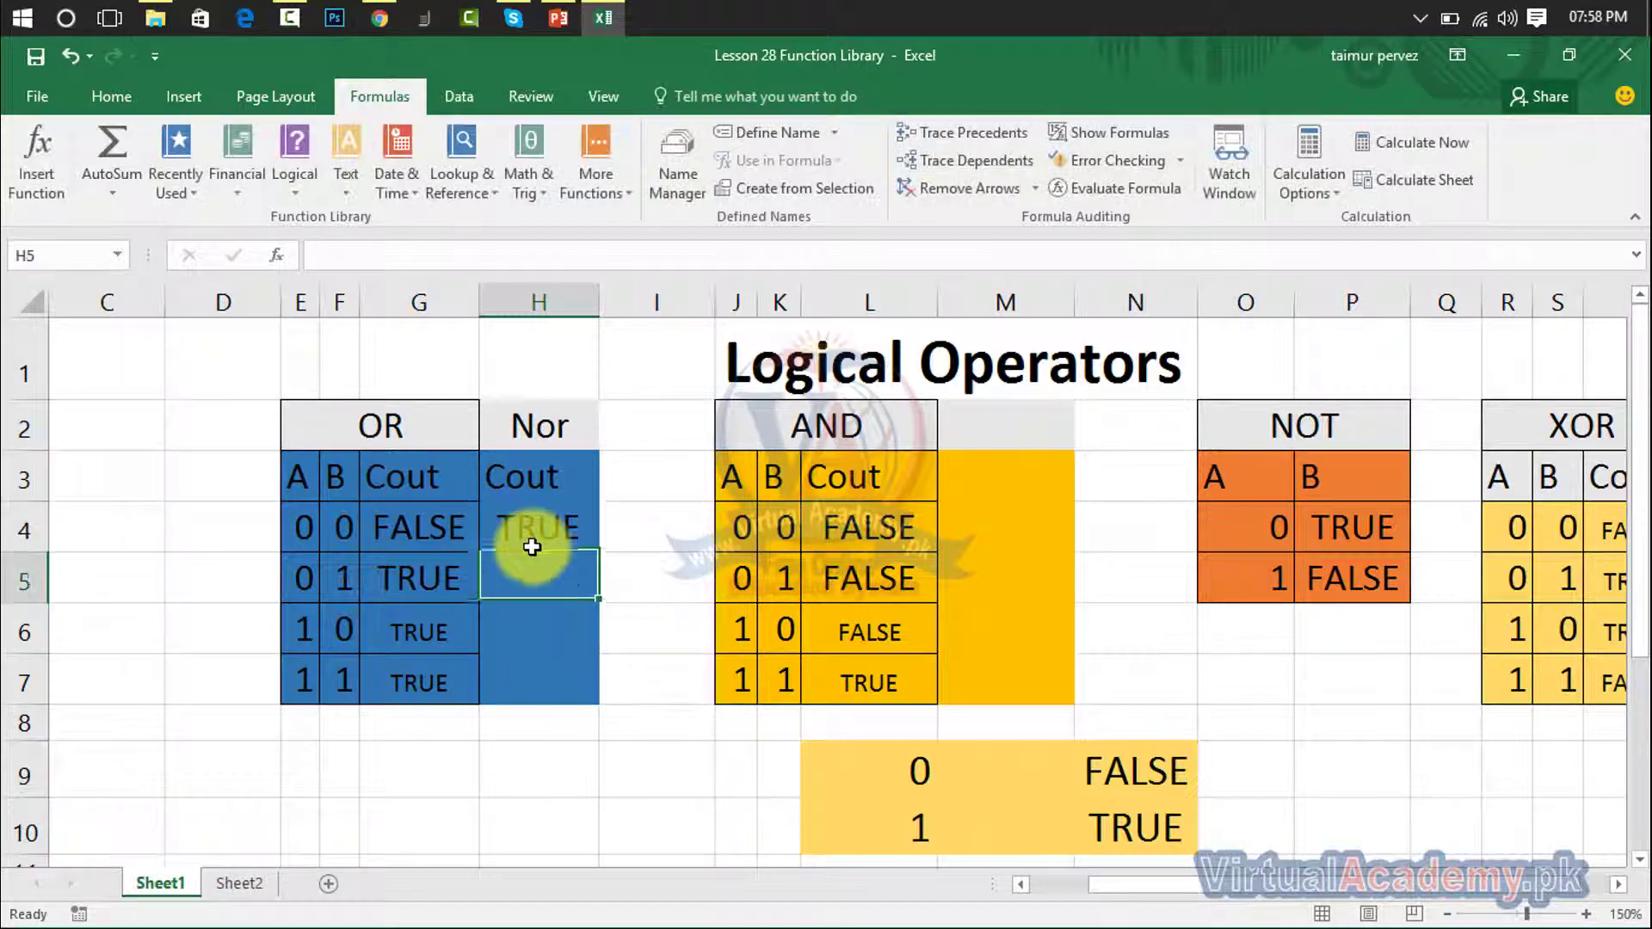
{"action": "type", "text": "Fa"}
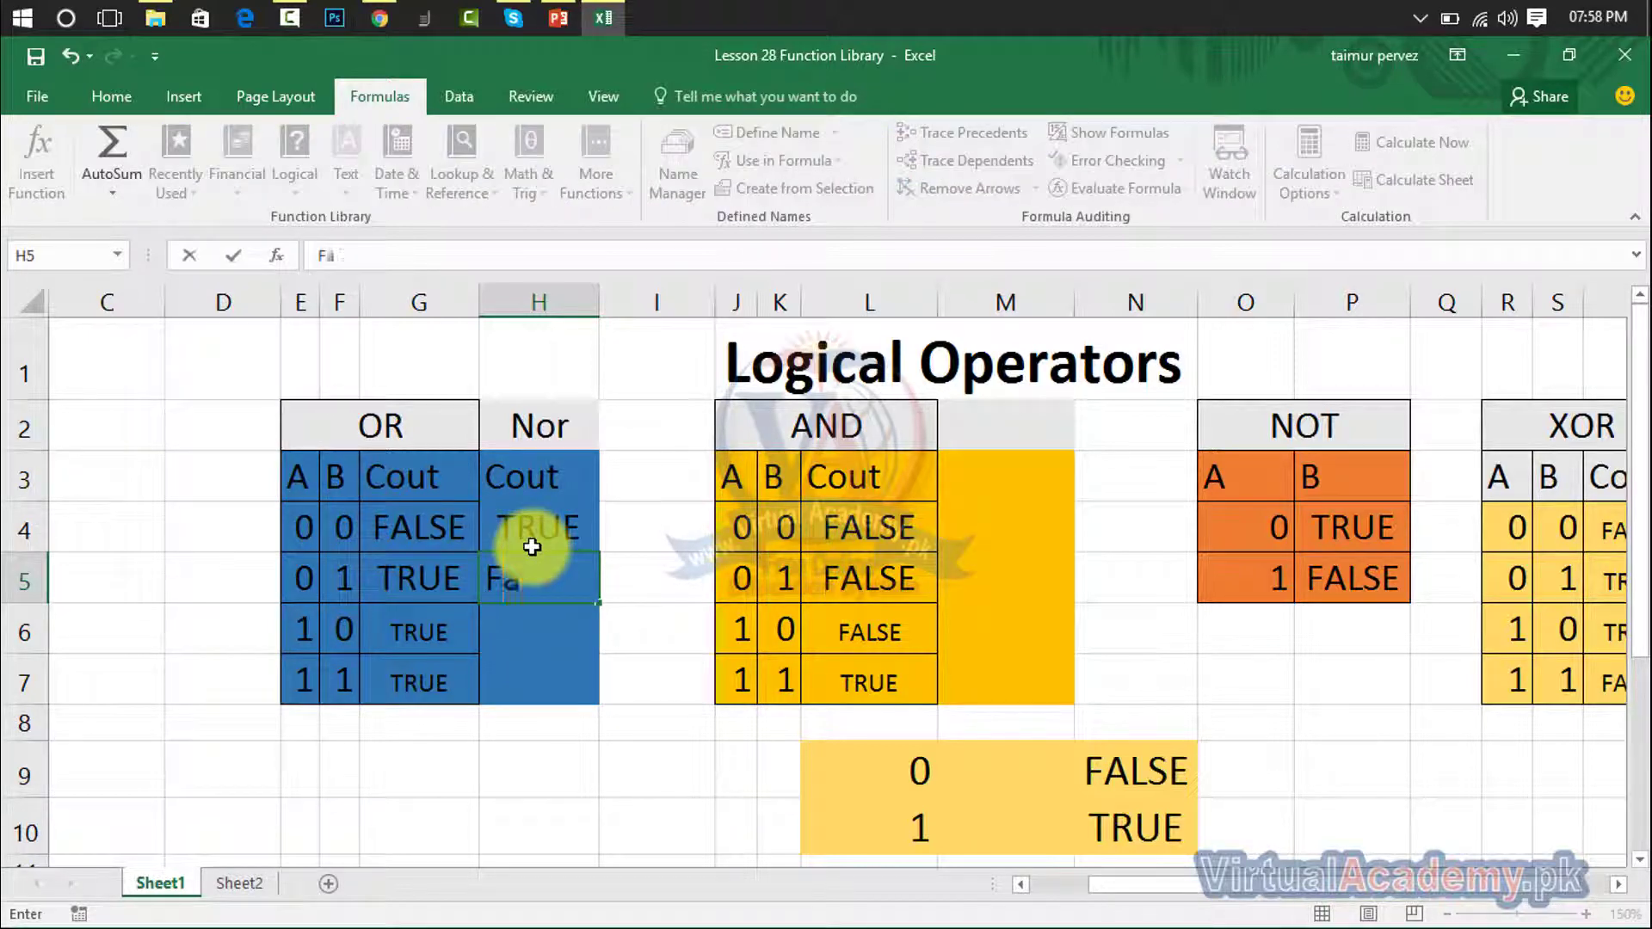
{"action": "type", "text": "lse"}
{"action": "key", "text": "Return"}
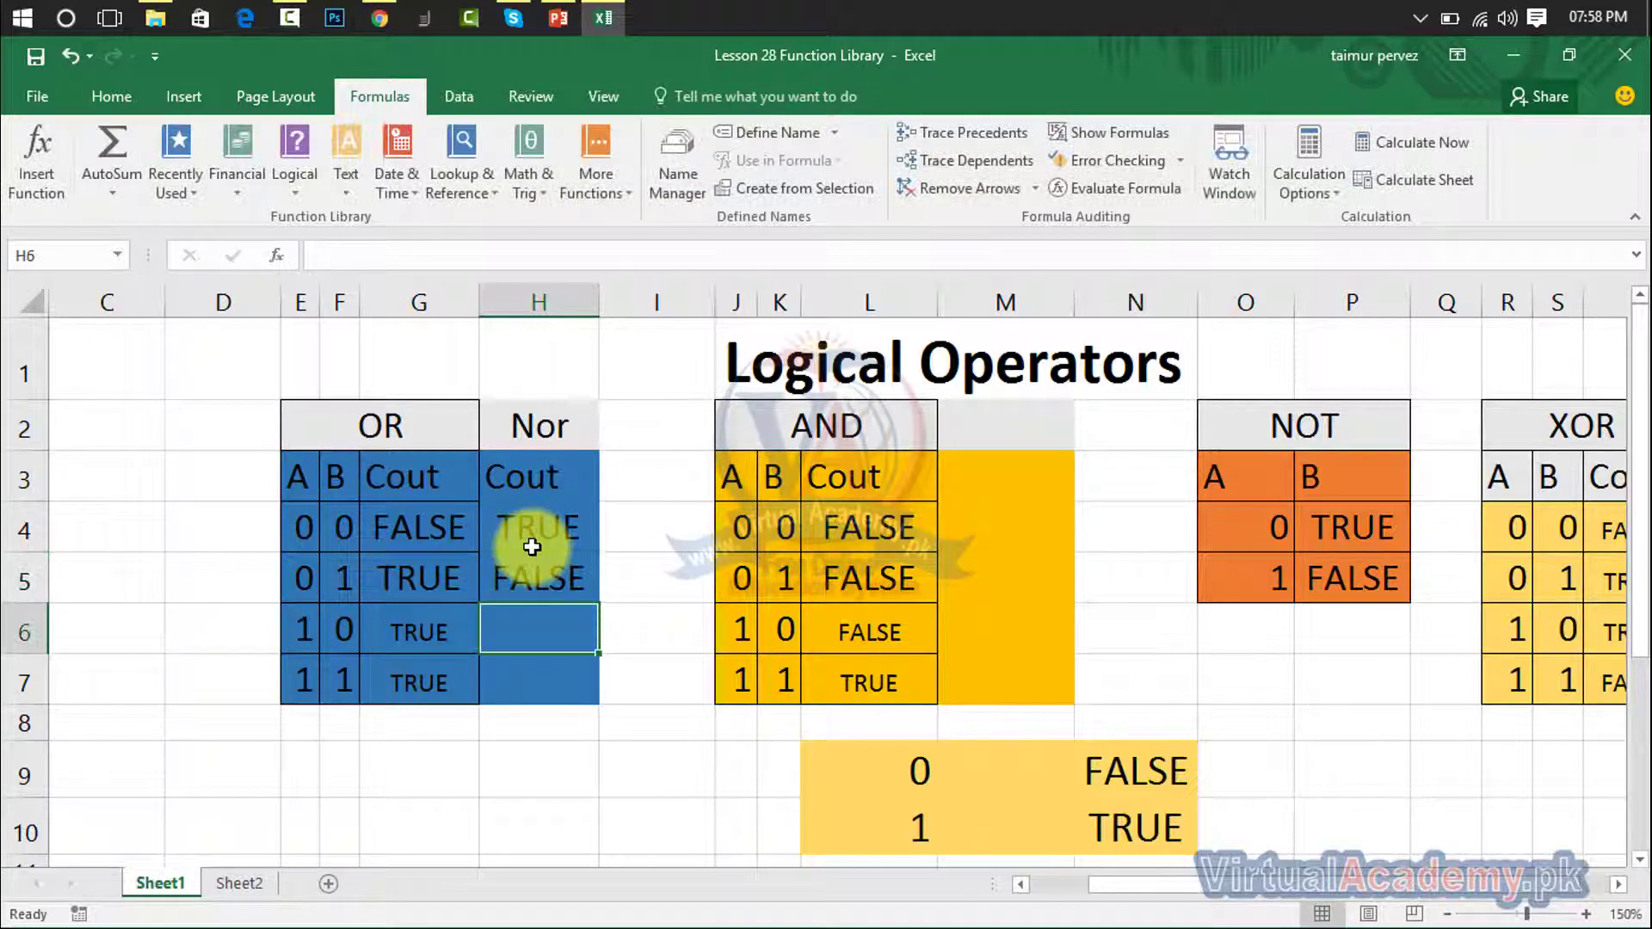
{"action": "type", "text": "Fasl"}
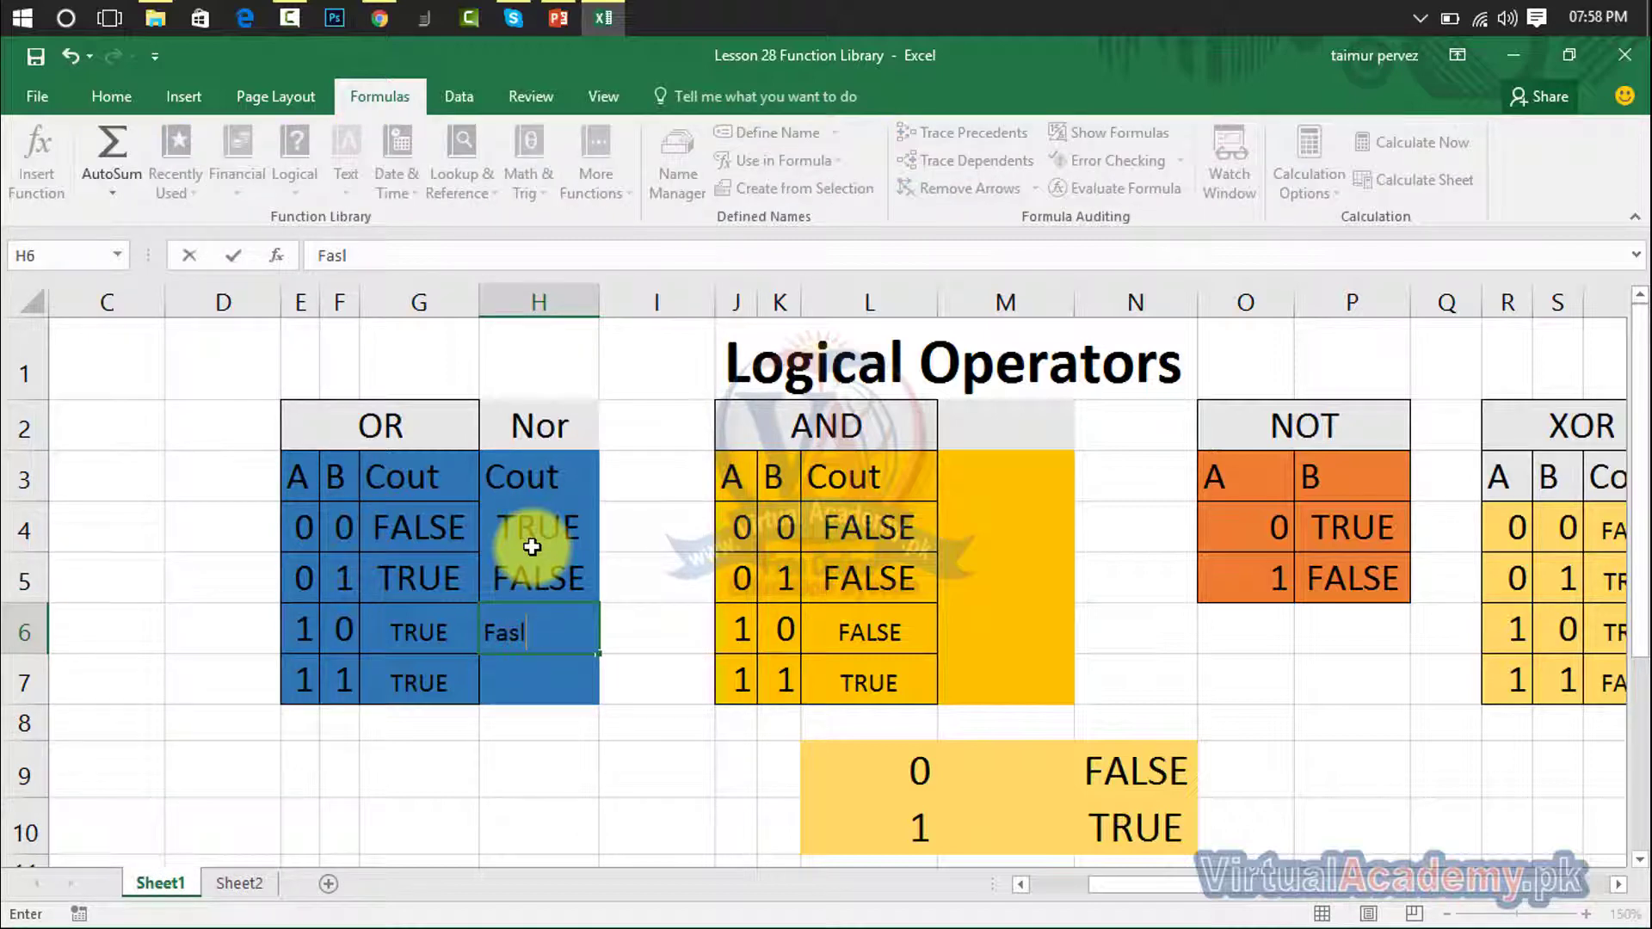
{"action": "type", "text": "e"}
{"action": "key", "text": "Return"}
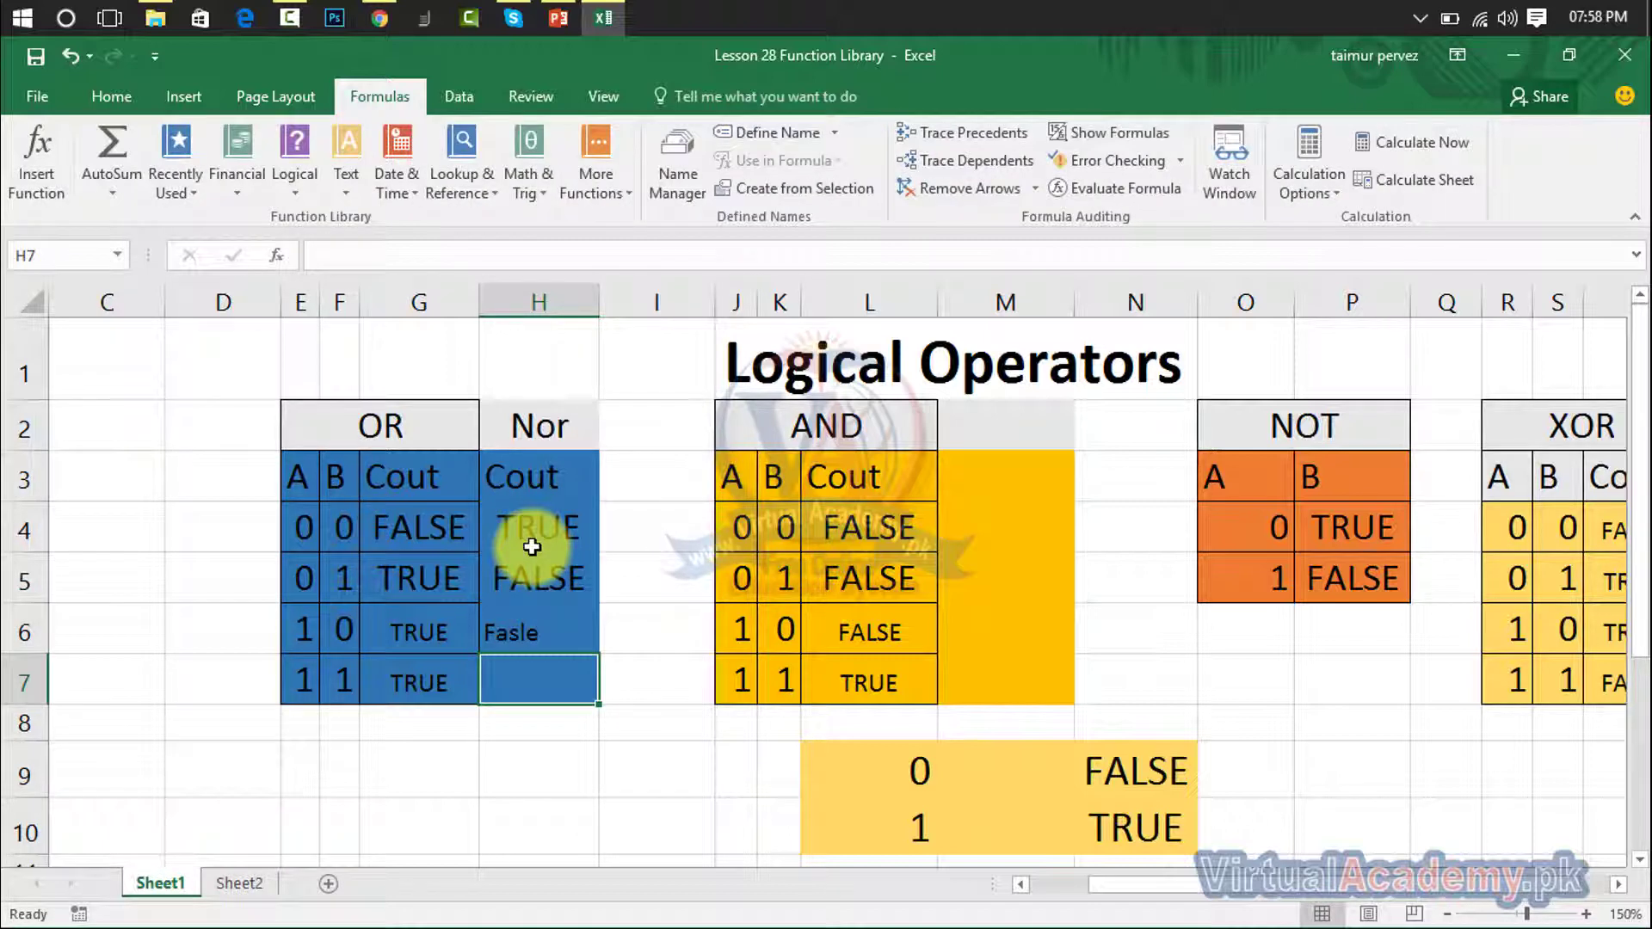
{"action": "type", "text": "False"}
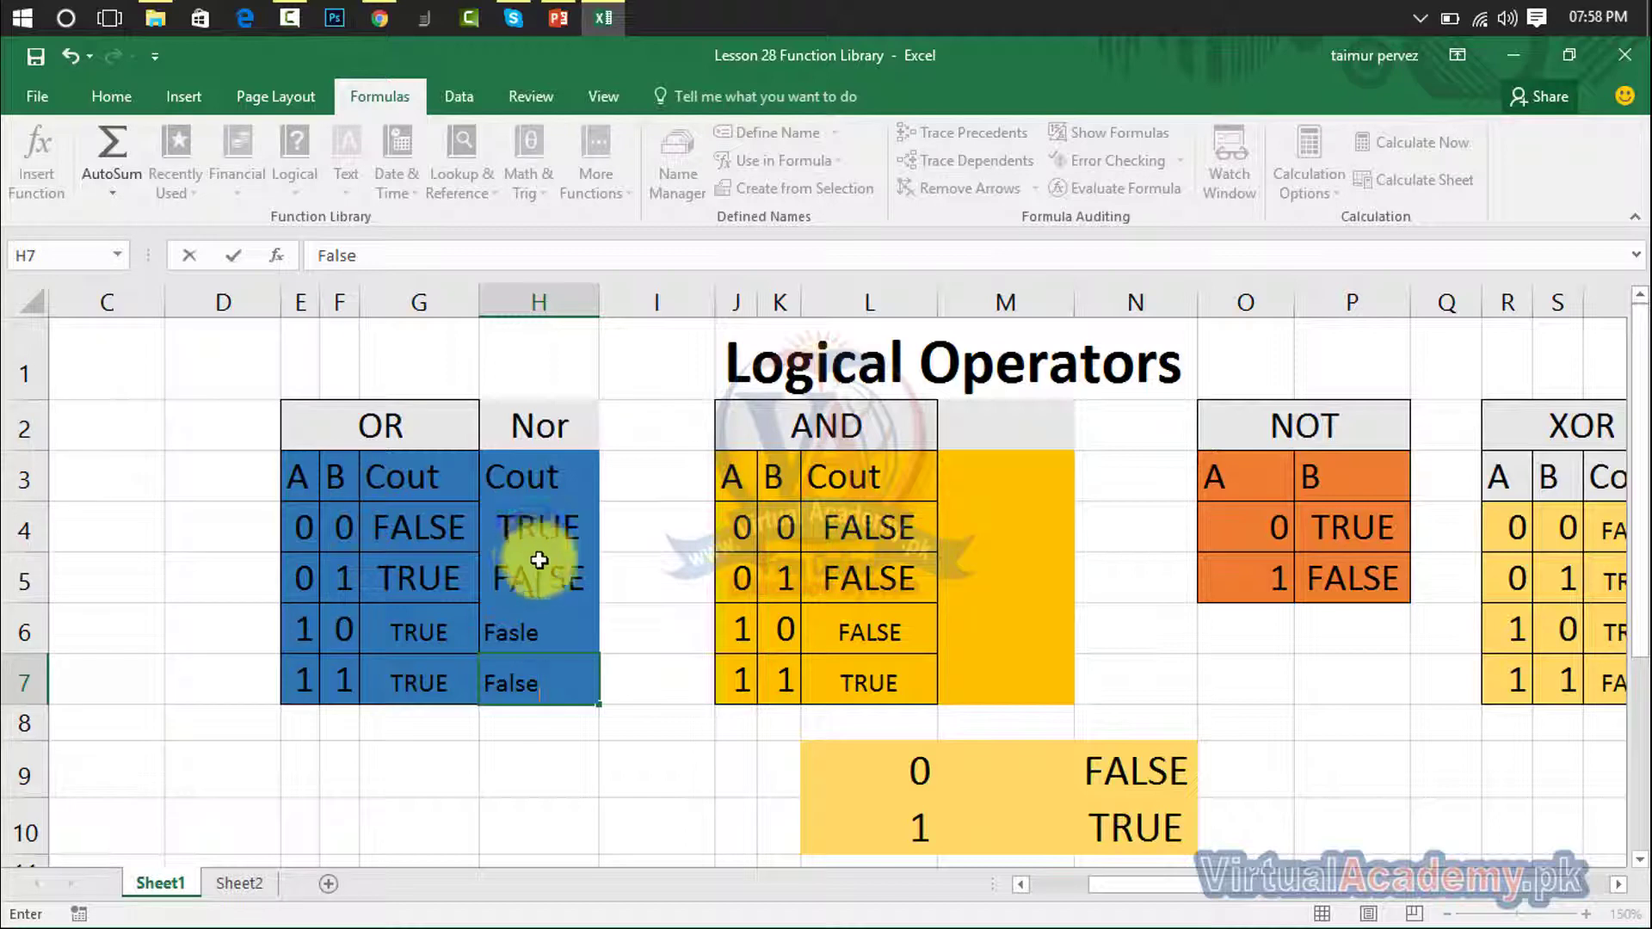
{"action": "left_click", "coordinate": [397, 521]}
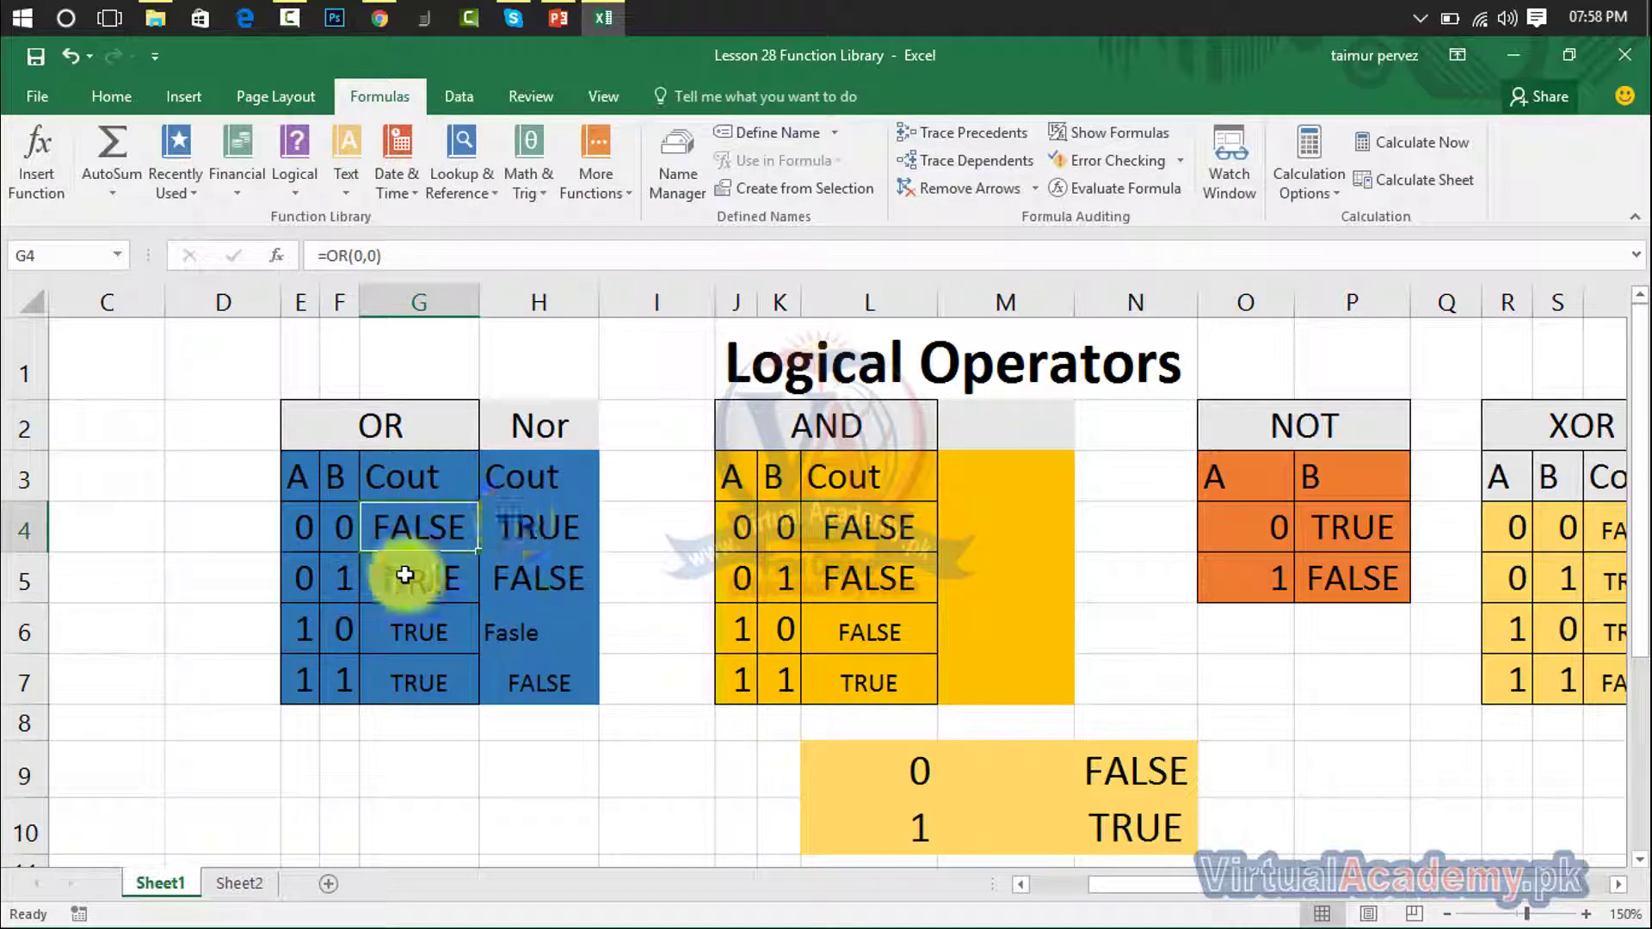
Label the new column with 'Nand' in M2 and 'Cout' in M3
{"action": "left_click", "coordinate": [987, 478]}
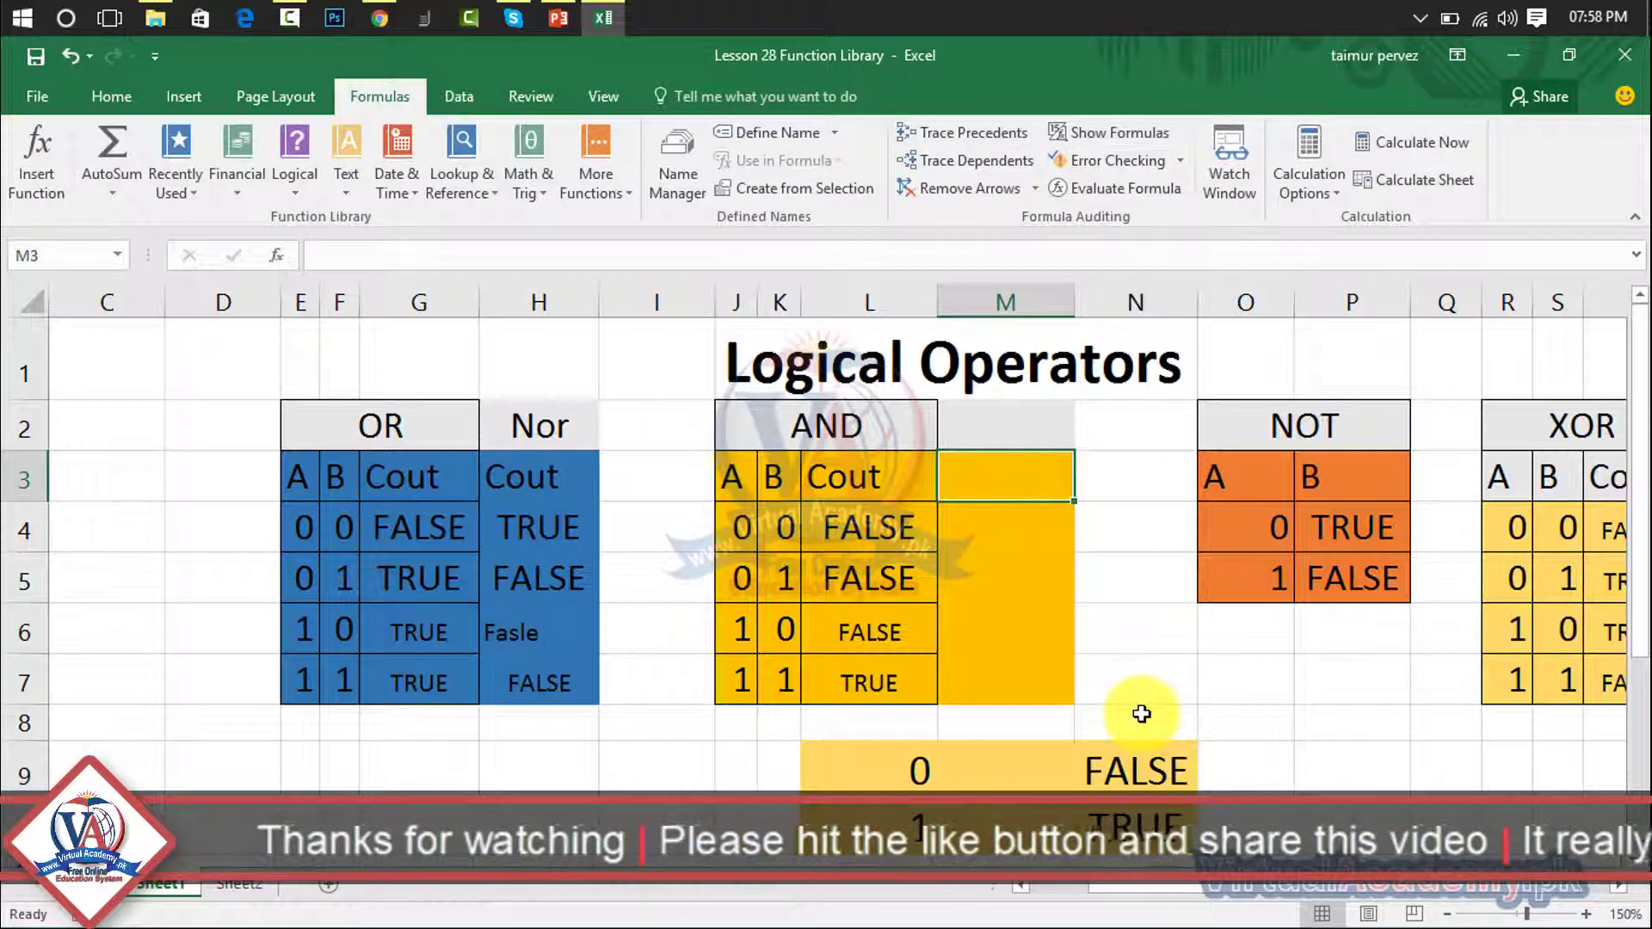
{"action": "type", "text": "N"}
{"action": "key", "text": "Escape"}
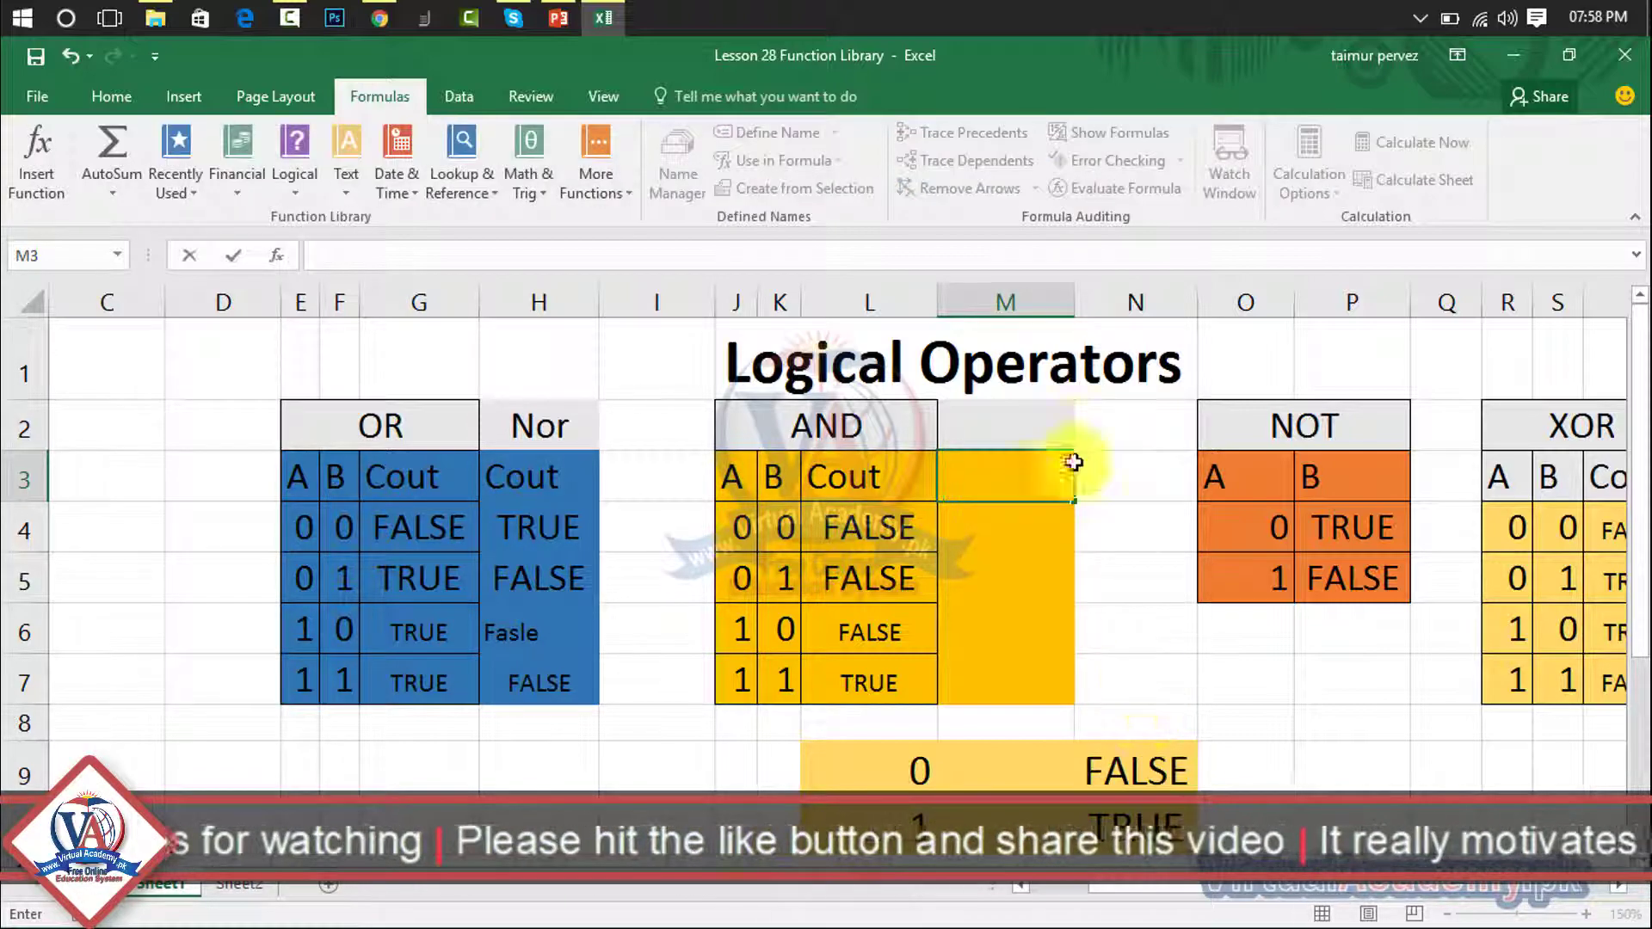
{"action": "left_click", "coordinate": [1032, 428]}
{"action": "type", "text": "Na"}
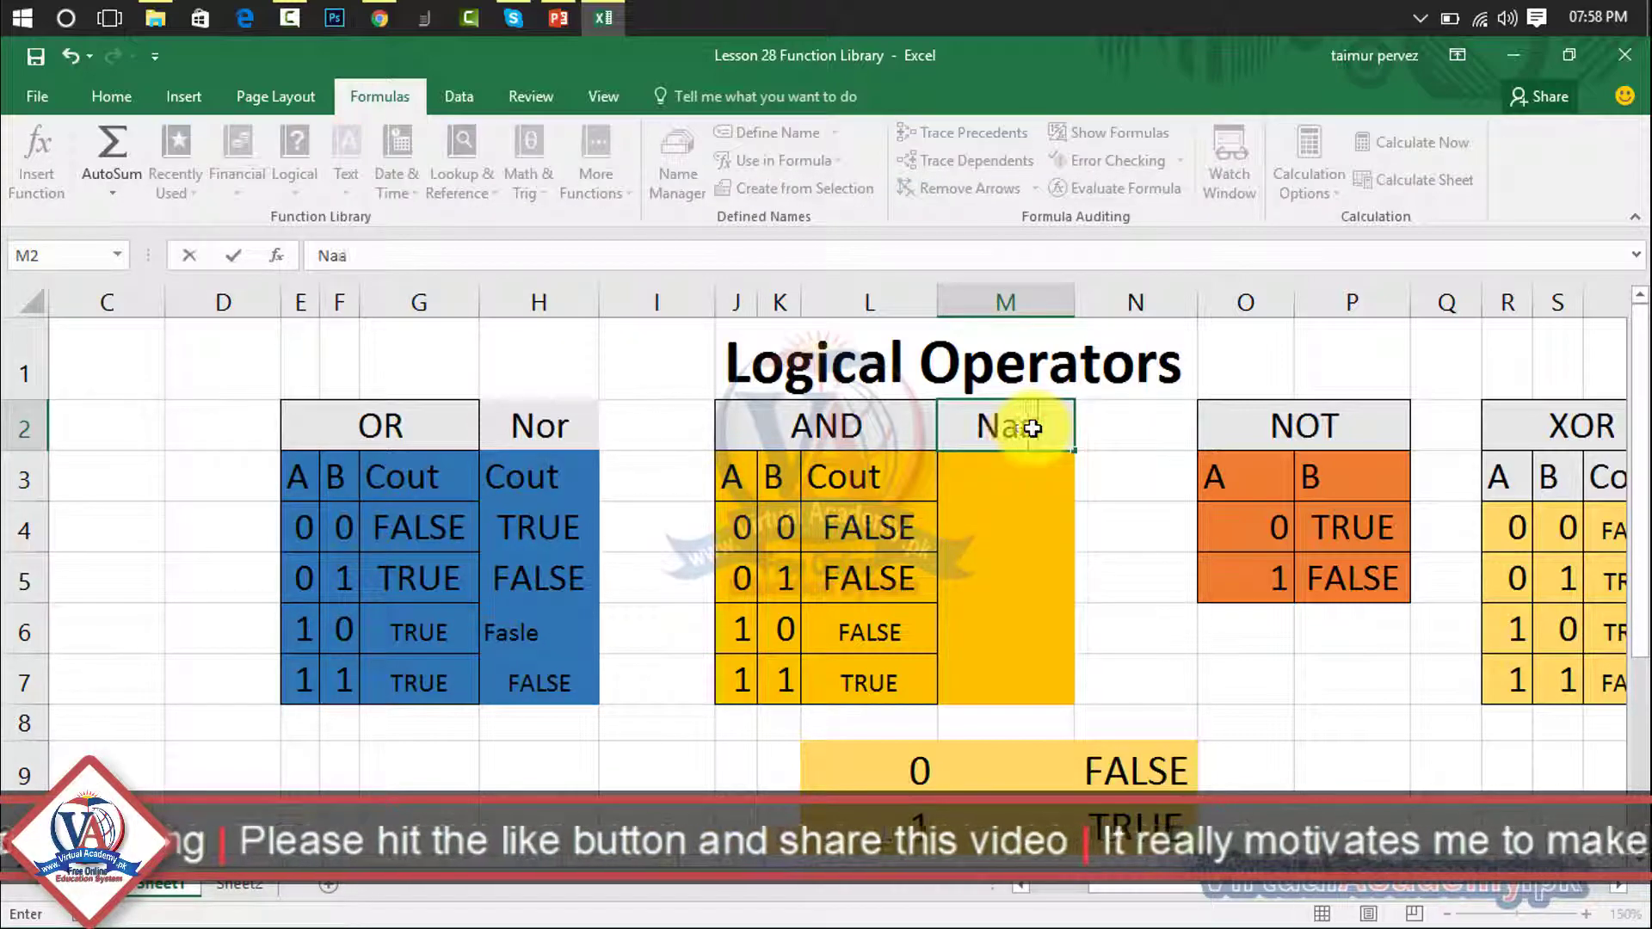
{"action": "type", "text": "nd"}
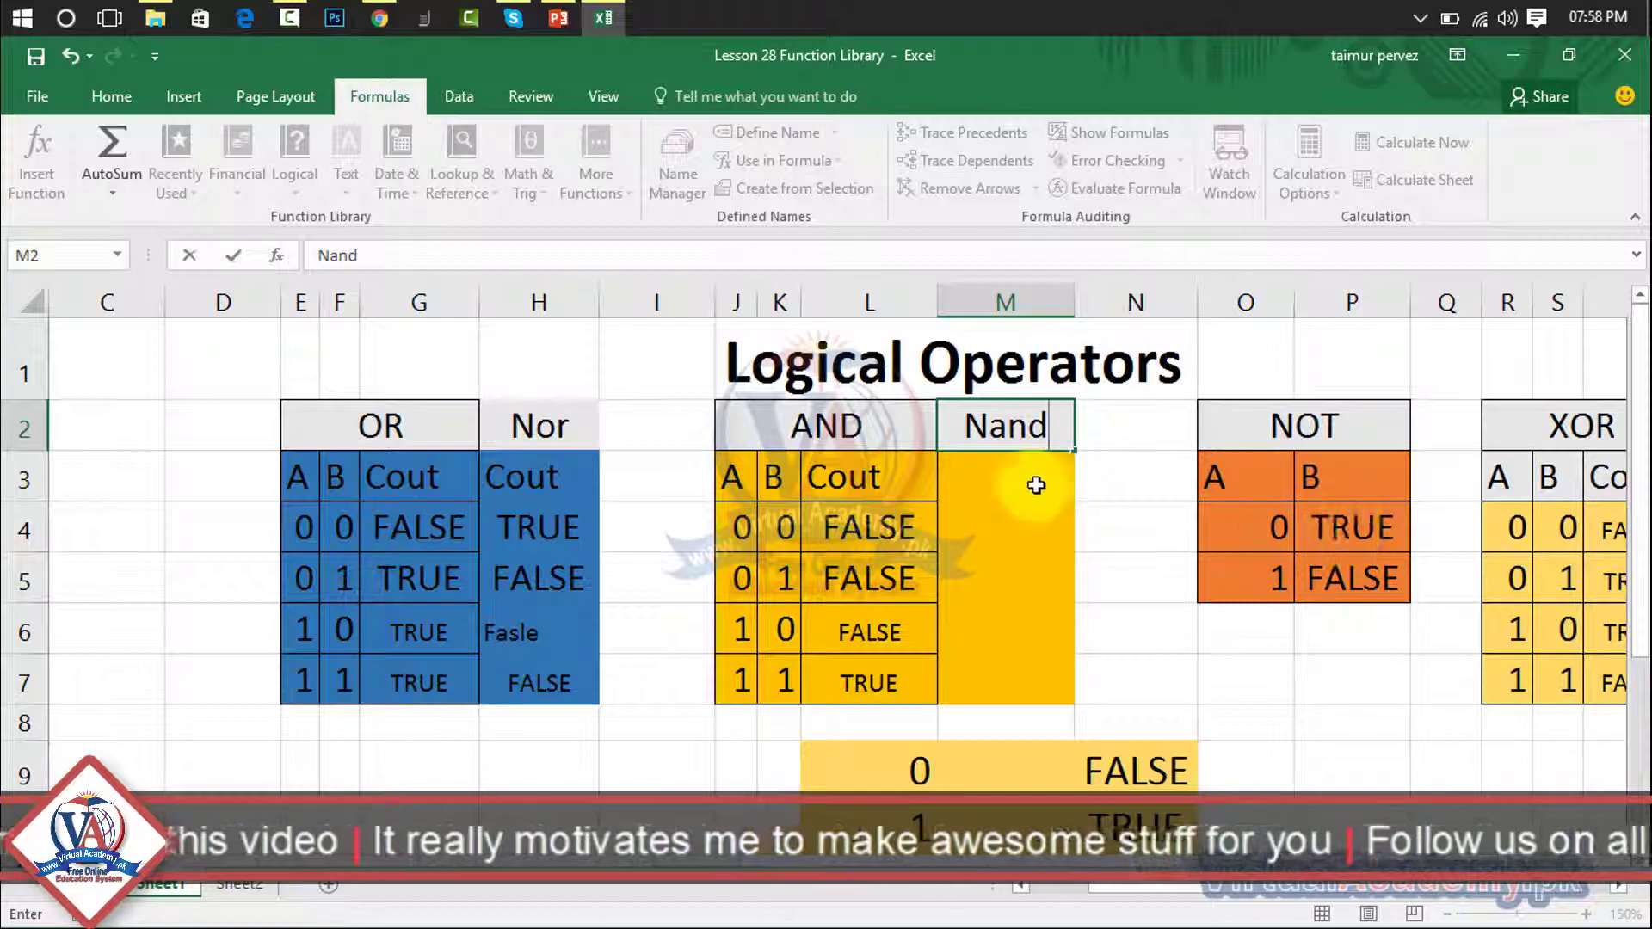
{"action": "left_click", "coordinate": [989, 480]}
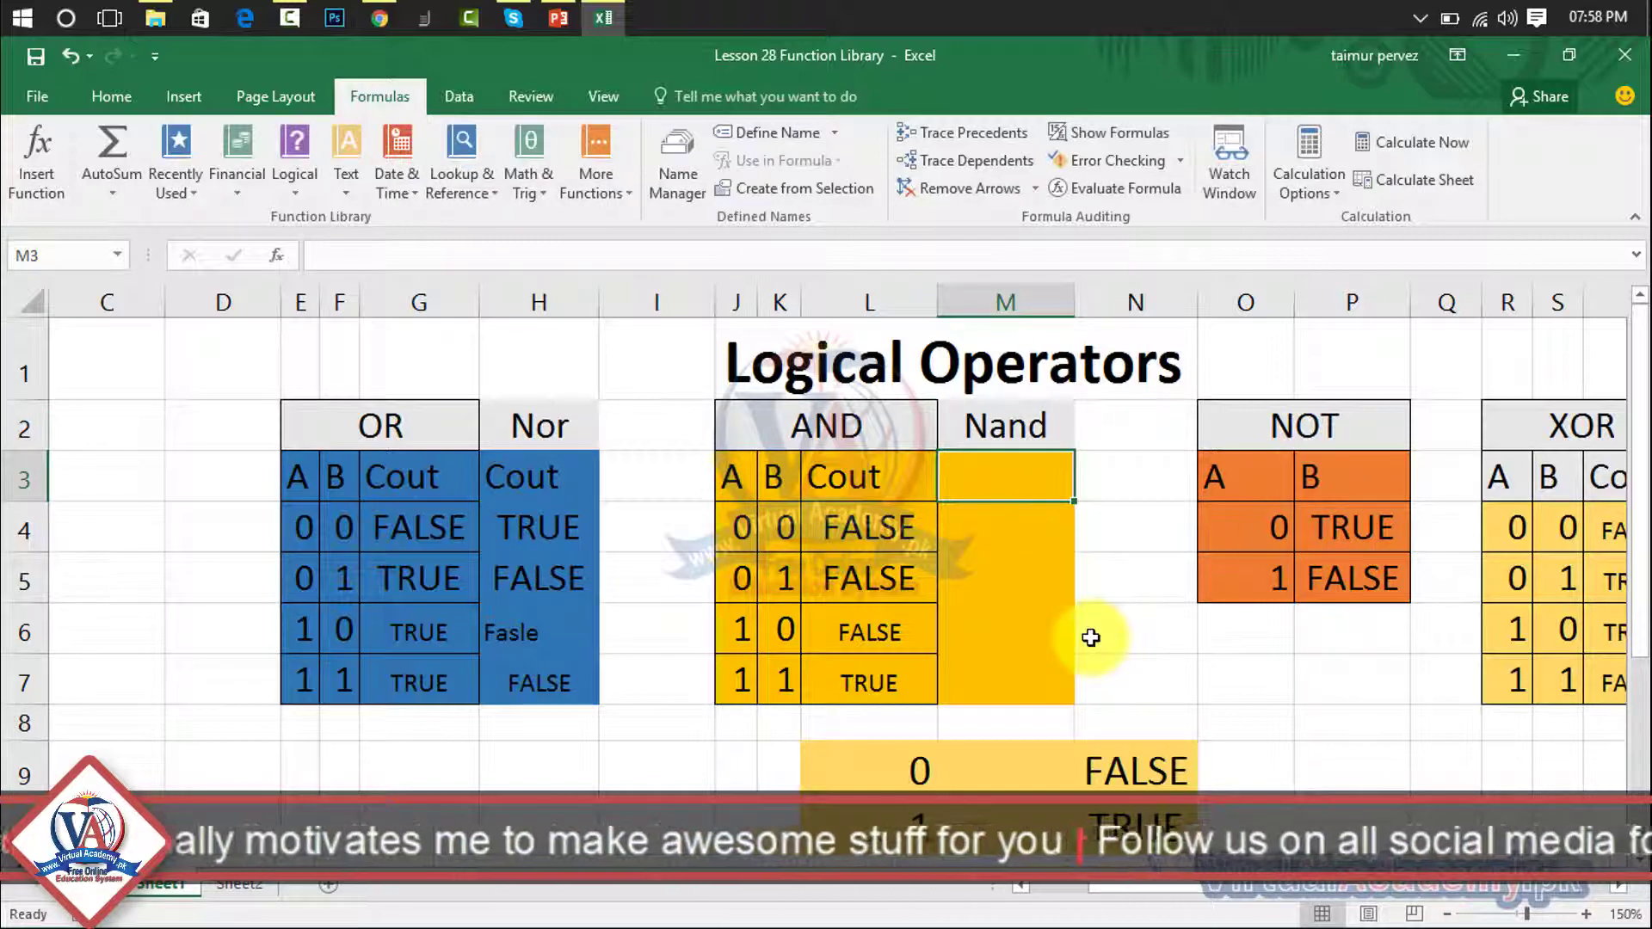
{"action": "type", "text": "Cour"}
{"action": "key", "text": "BackSpace"}
{"action": "type", "text": "t"}
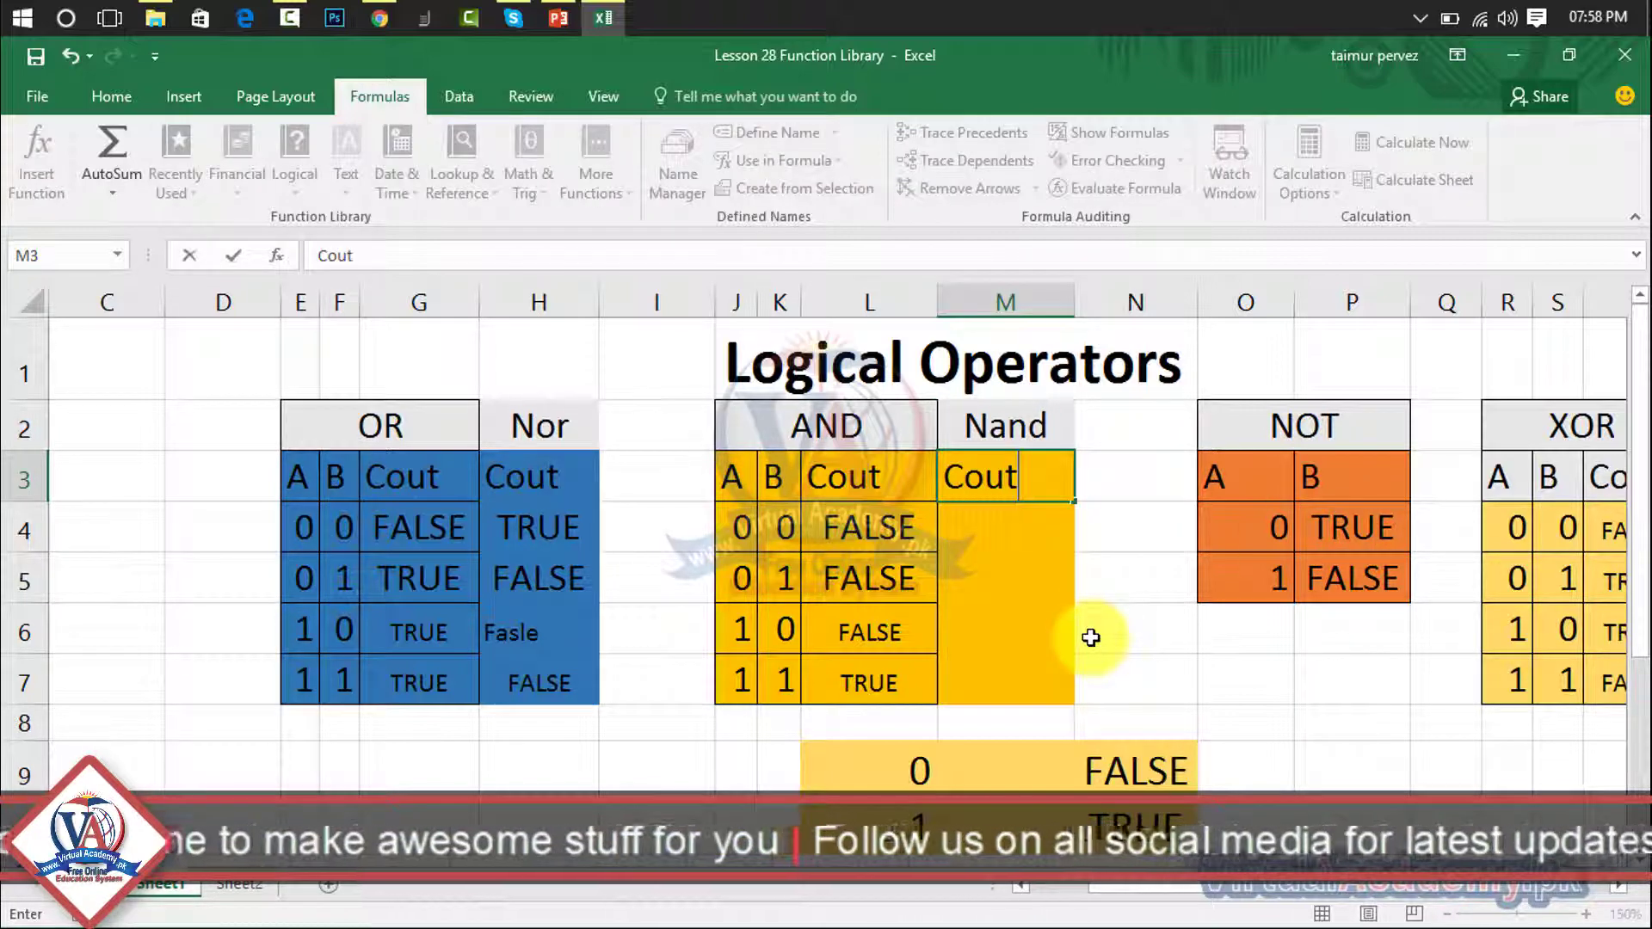
{"action": "left_click", "coordinate": [958, 540]}
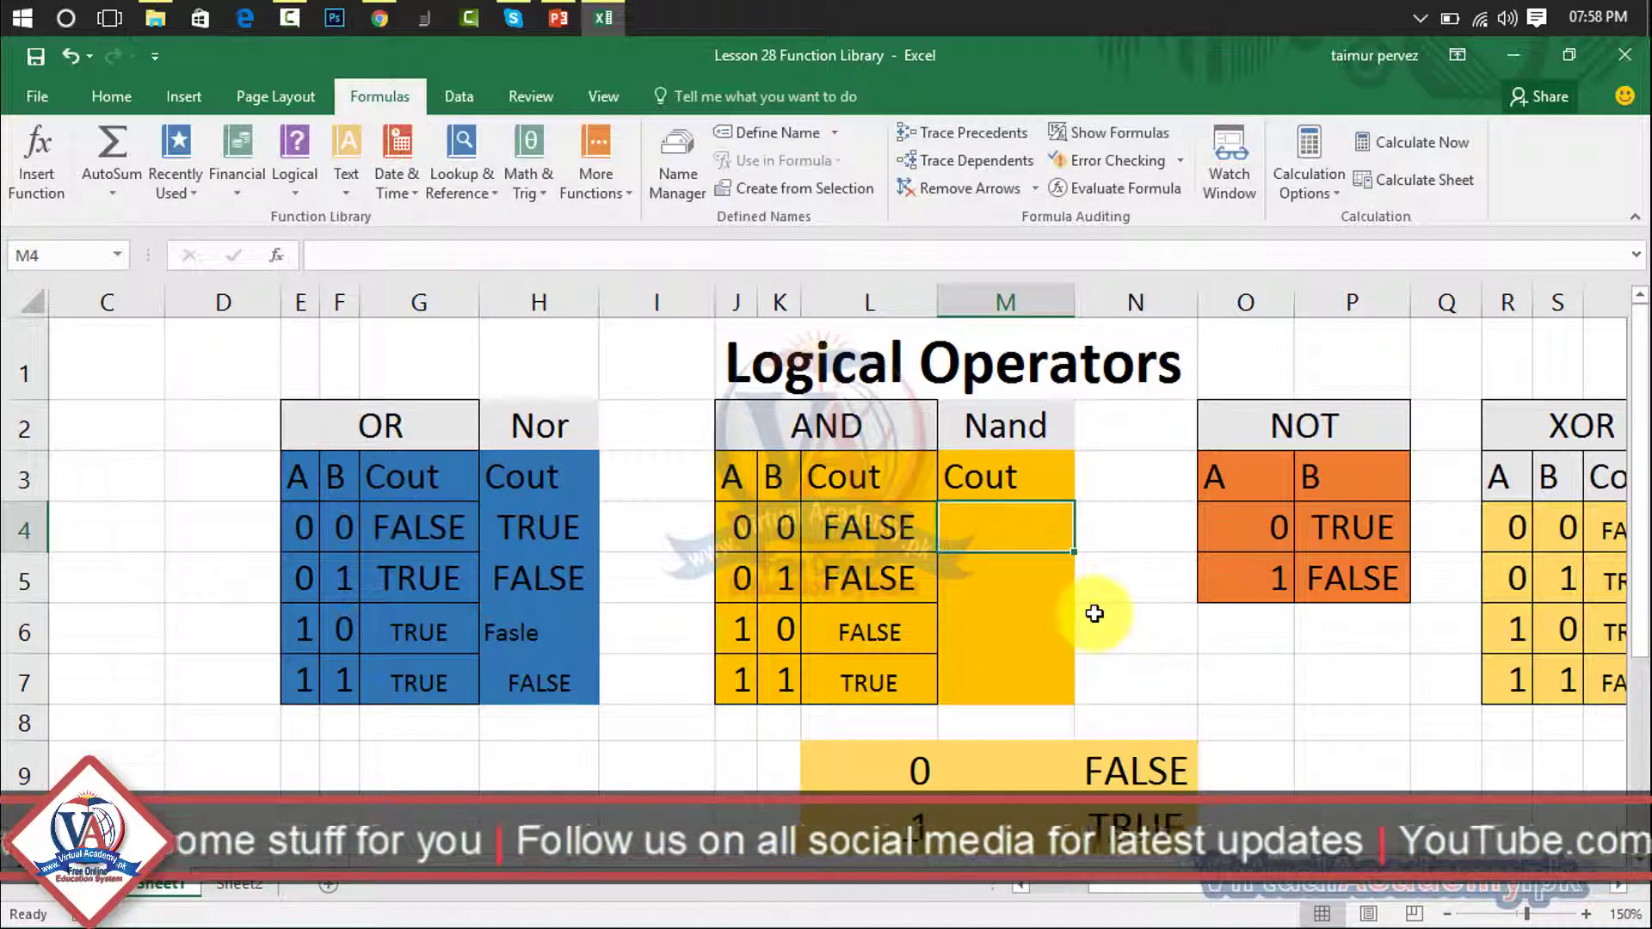
Fill M4:M7 with TRUE, TRUE, TRUE and FALSE
{"action": "type", "text": "True"}
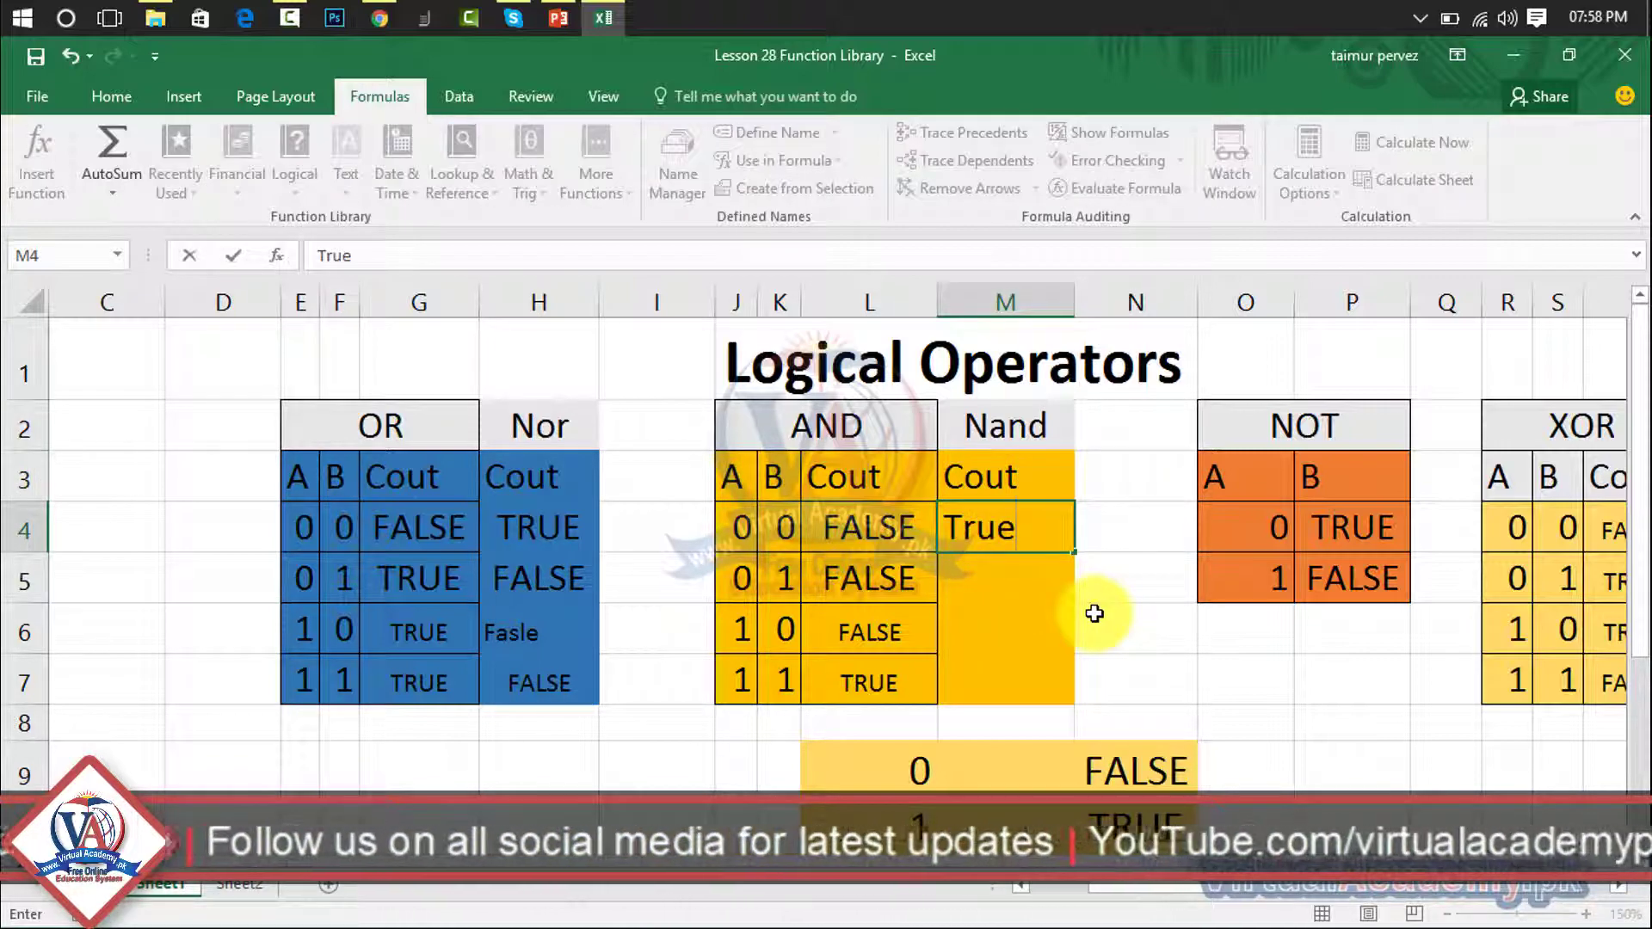
{"action": "key", "text": "Return"}
{"action": "type", "text": "Tru"}
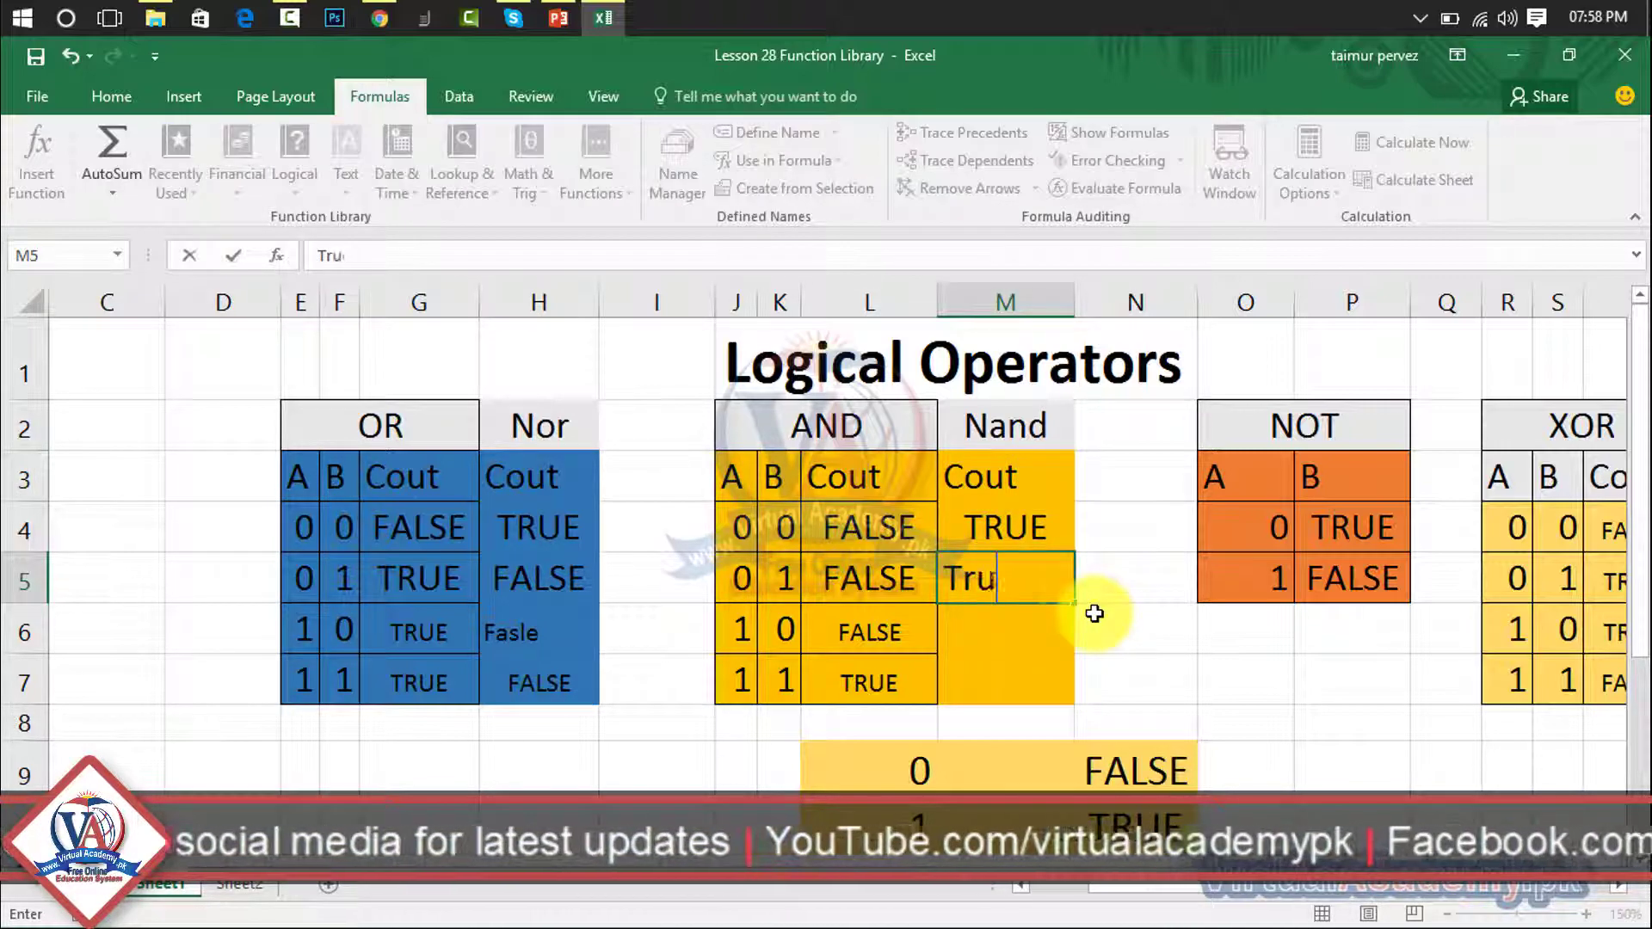
{"action": "type", "text": "e"}
{"action": "key", "text": "Return"}
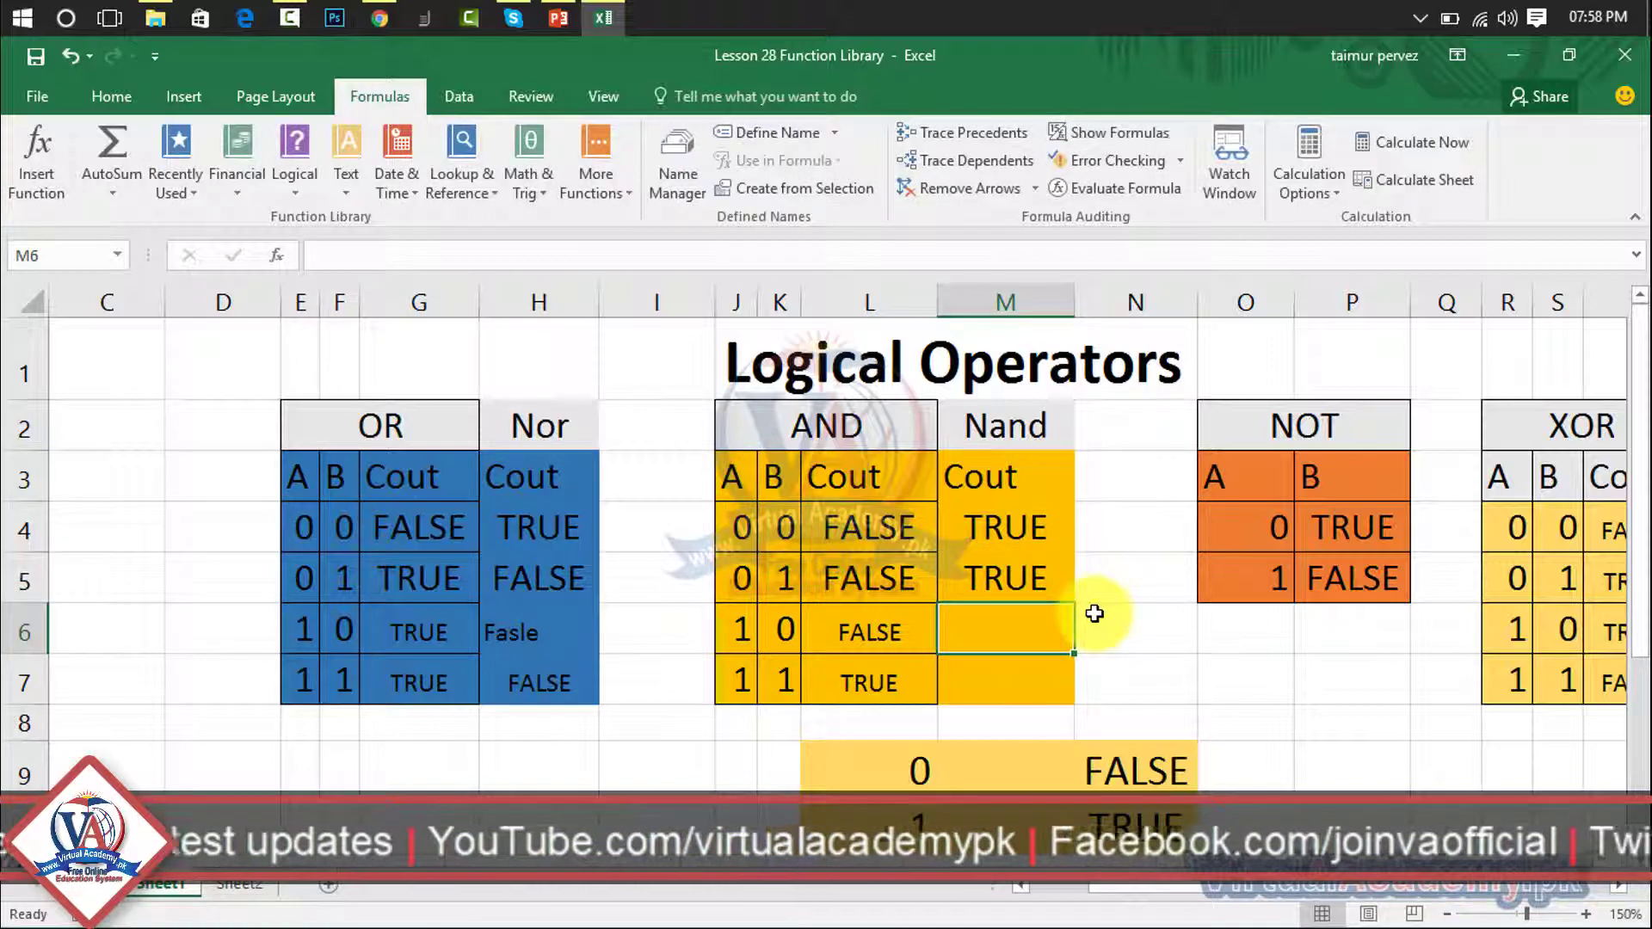
{"action": "type", "text": "True"}
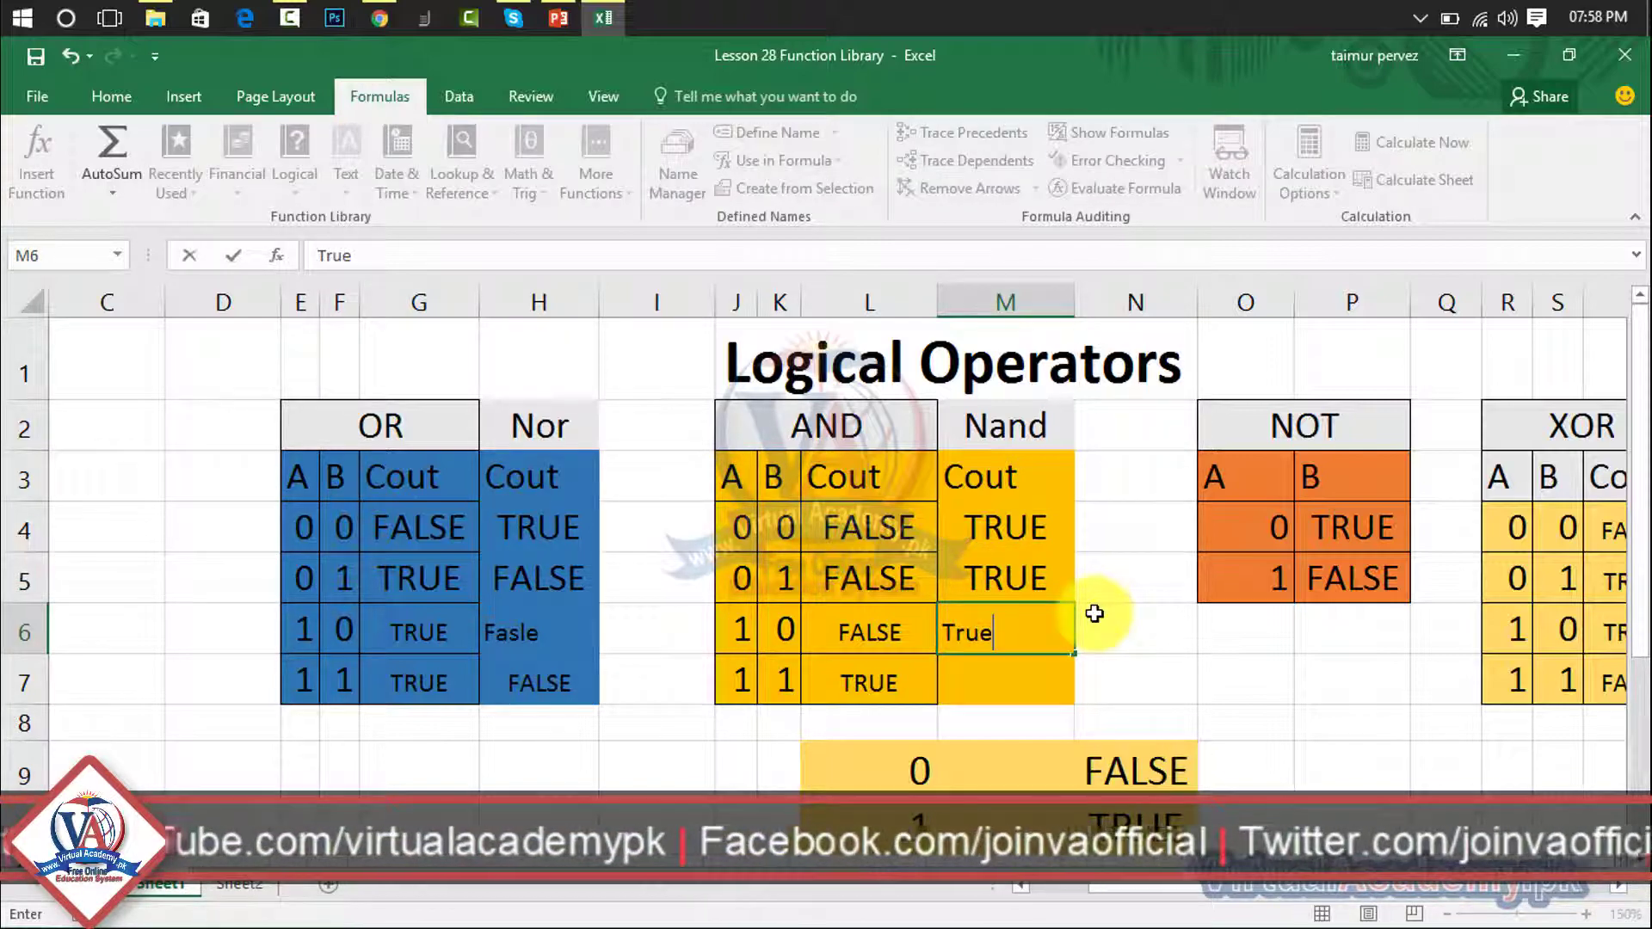
{"action": "key", "text": "Return"}
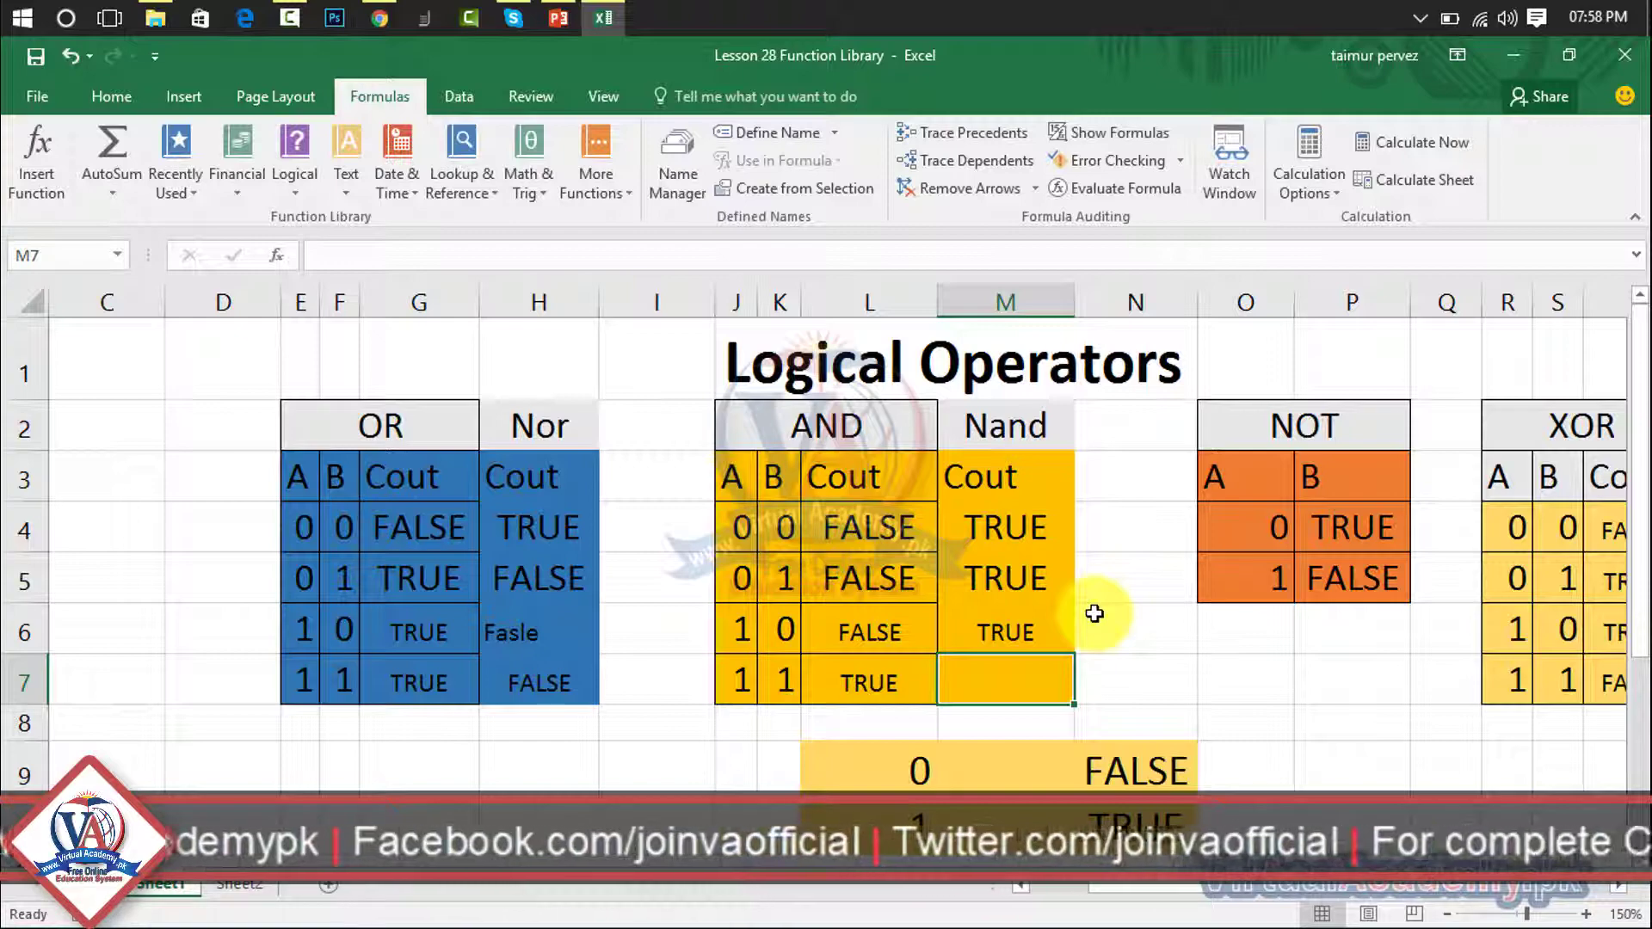
{"action": "type", "text": "False"}
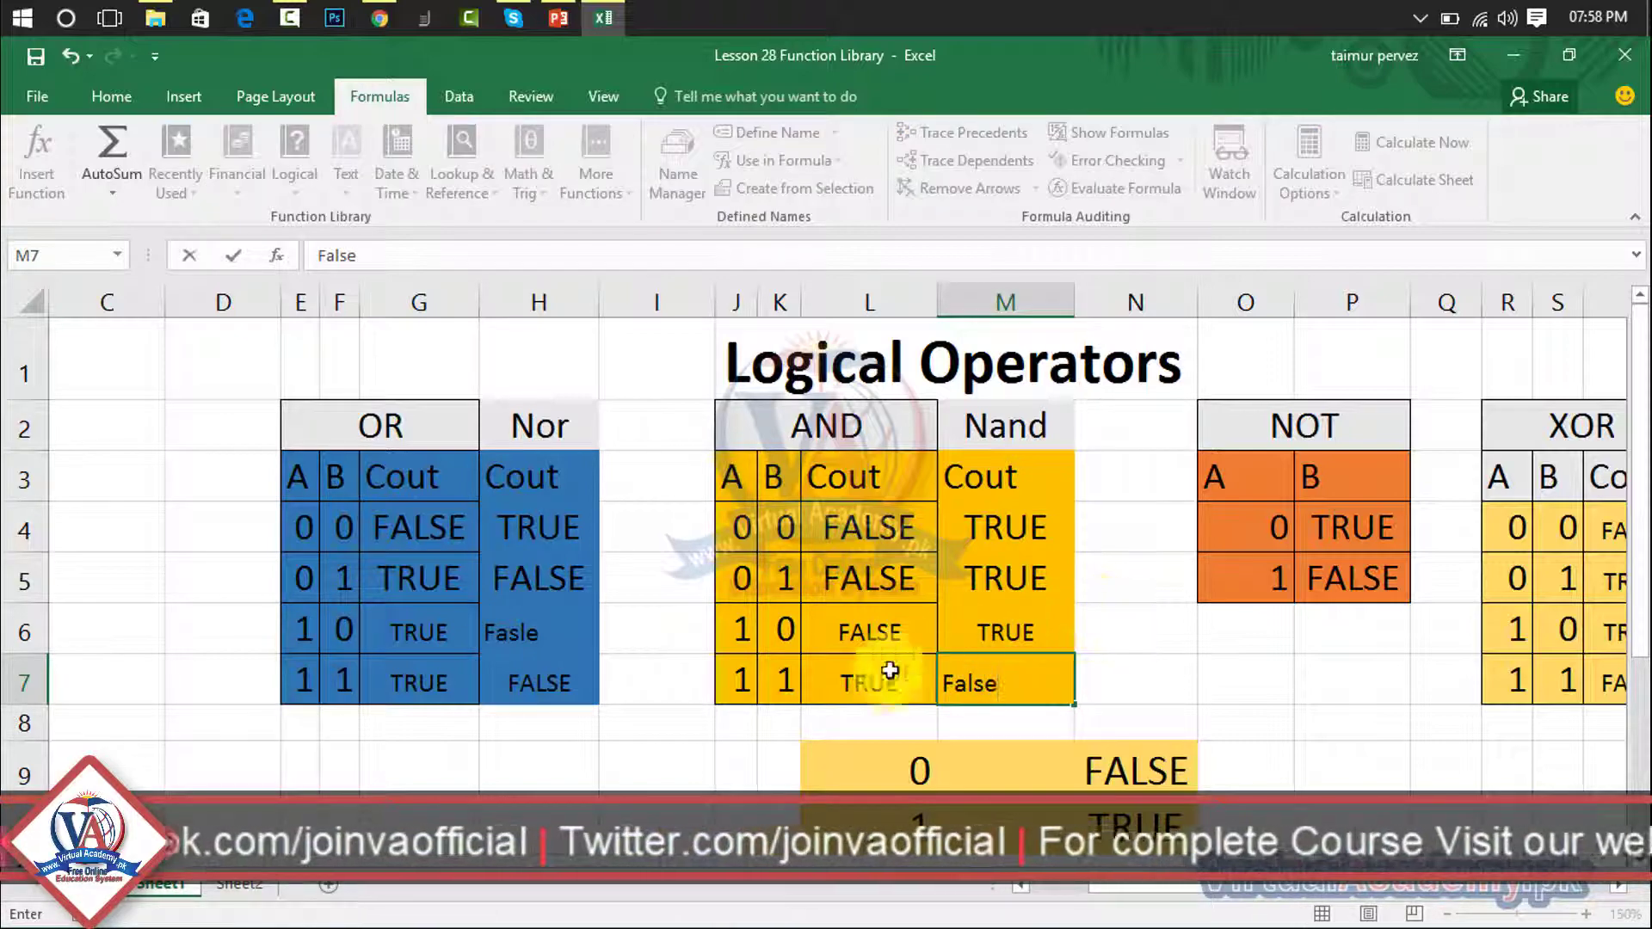
{"action": "left_click", "coordinate": [890, 671]}
{"action": "left_click", "coordinate": [1031, 673]}
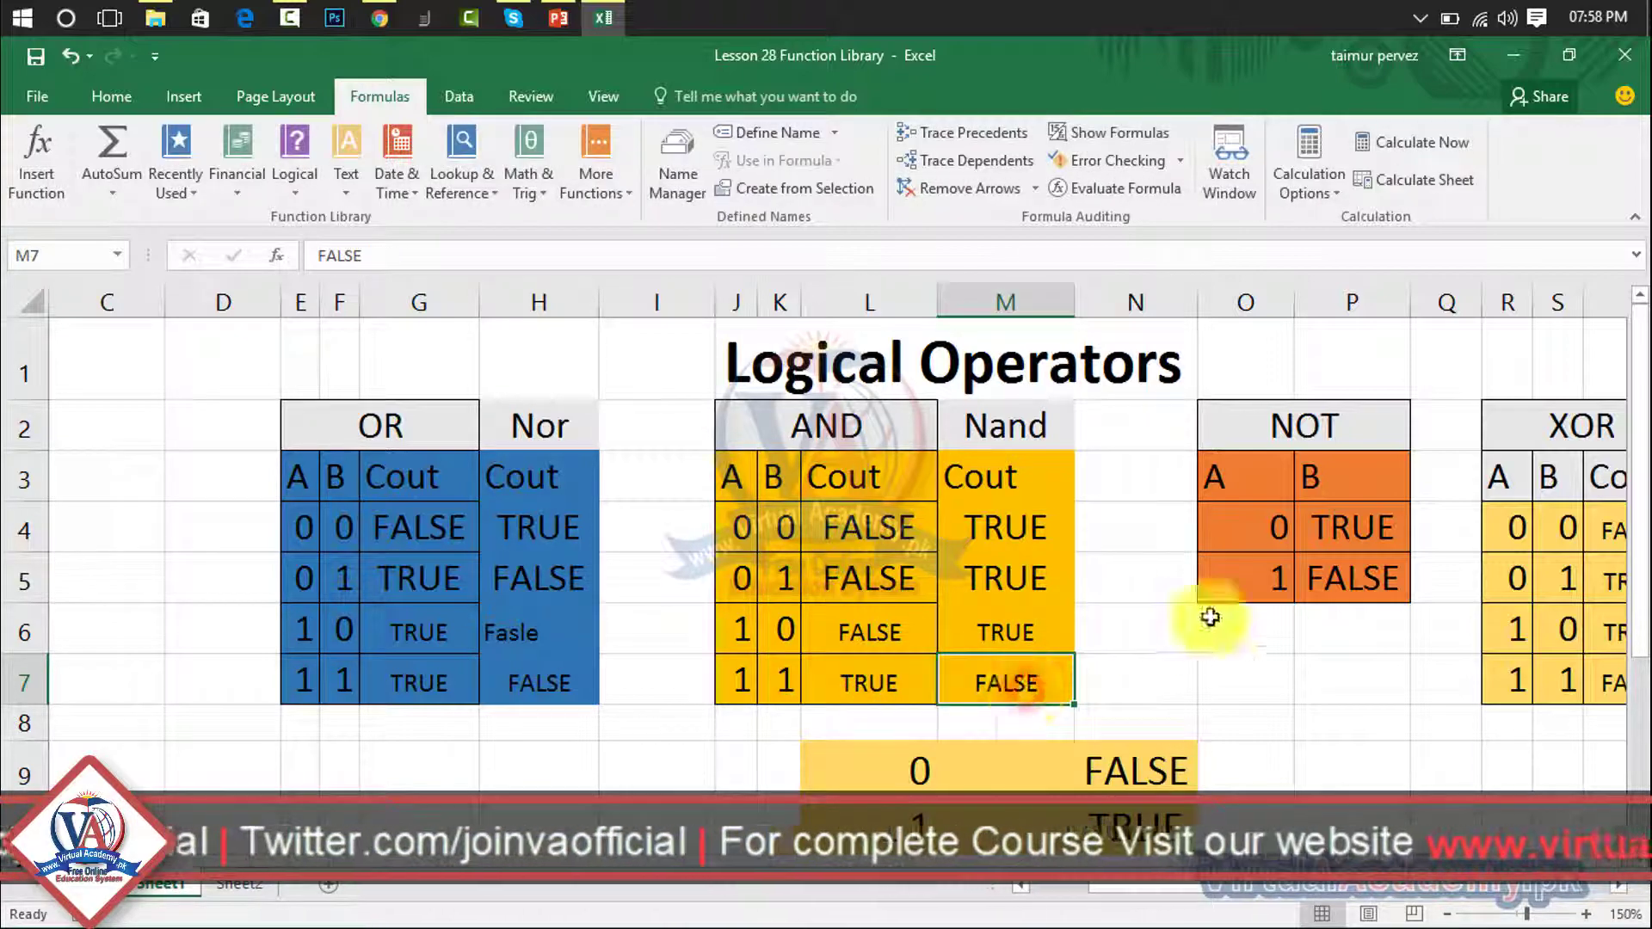
{"action": "left_click", "coordinate": [1266, 530]}
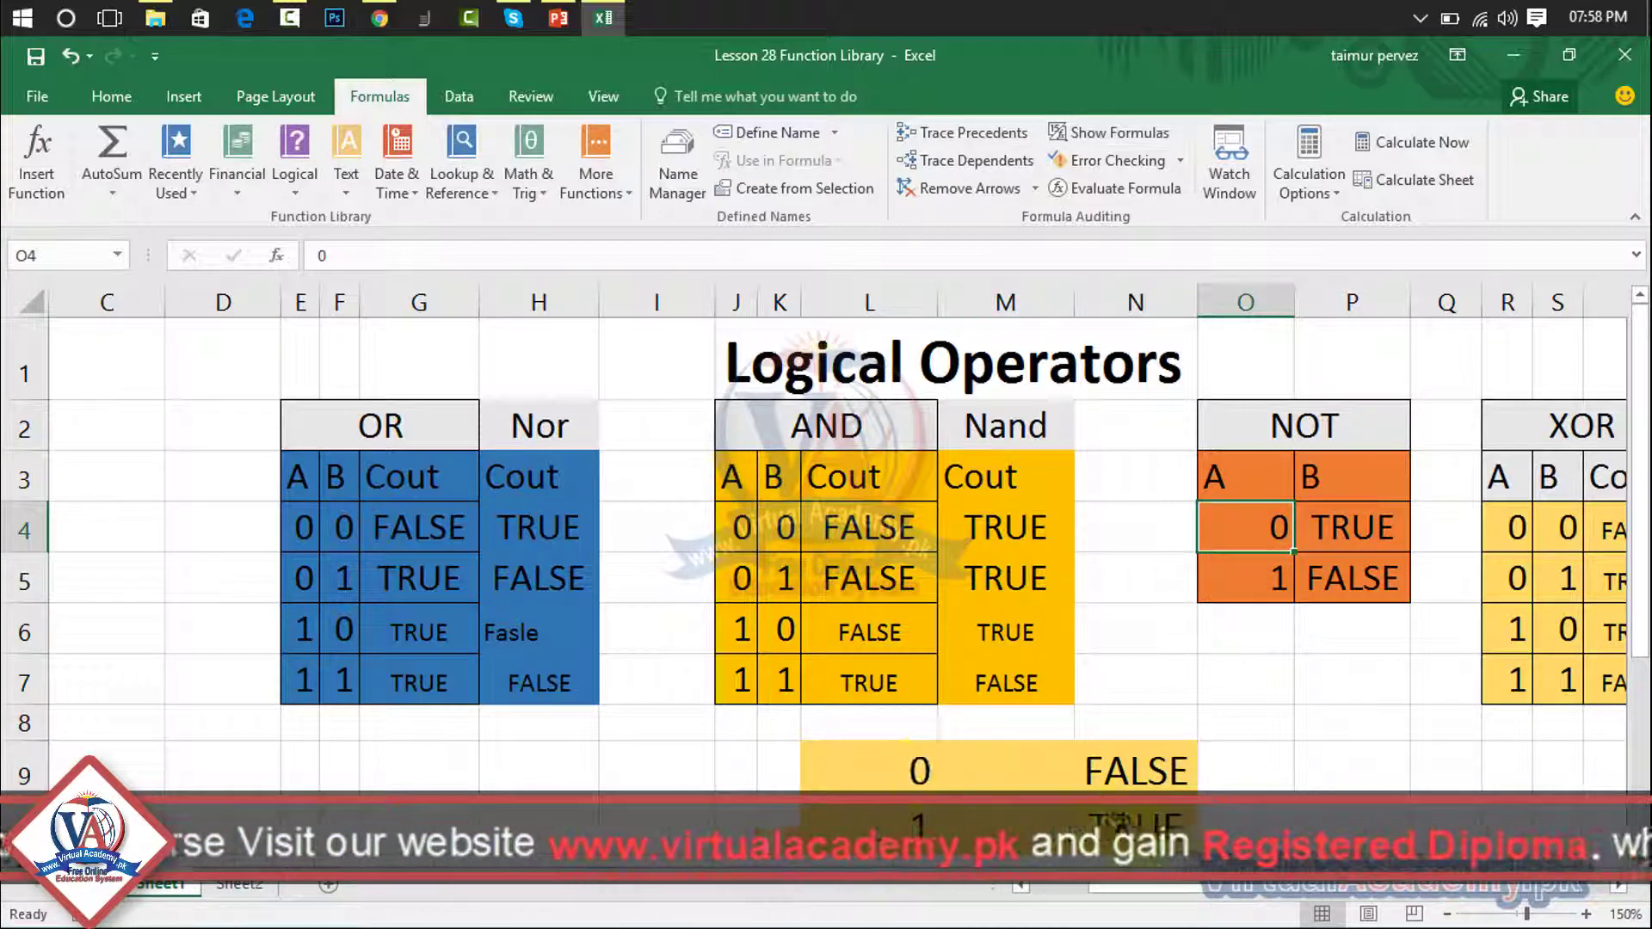
{"action": "left_click", "coordinate": [1317, 580]}
{"action": "left_click", "coordinate": [1372, 735]}
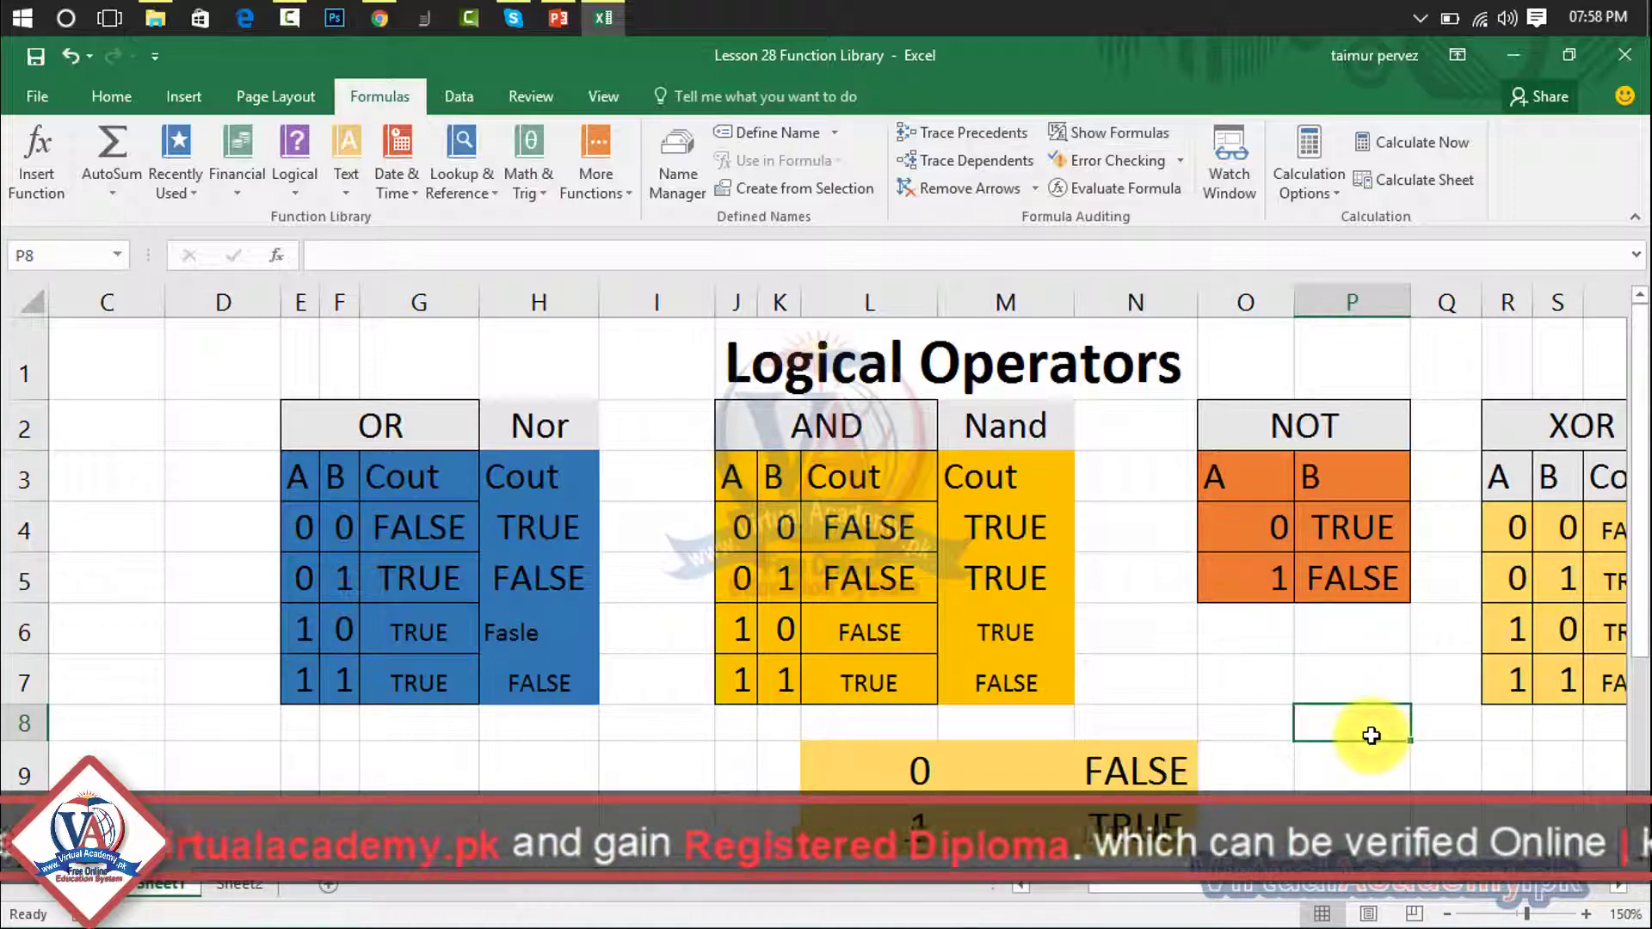